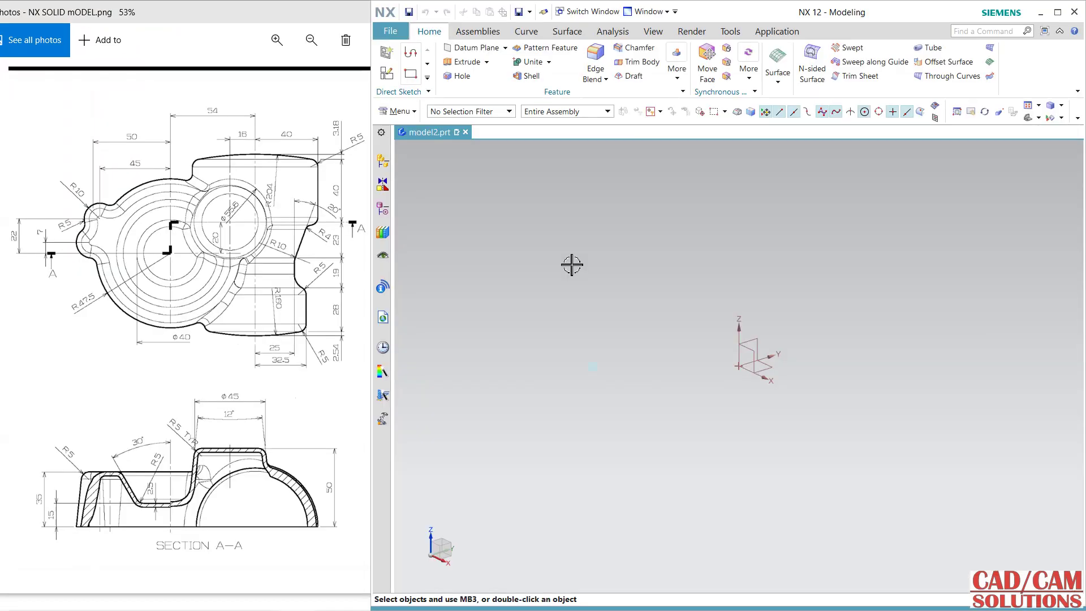
# Start a new sketch on the XY plane of the datum coordinate system.
pyautogui.moveTo(572, 265); pyautogui.dragTo(571, 265, button='middle')
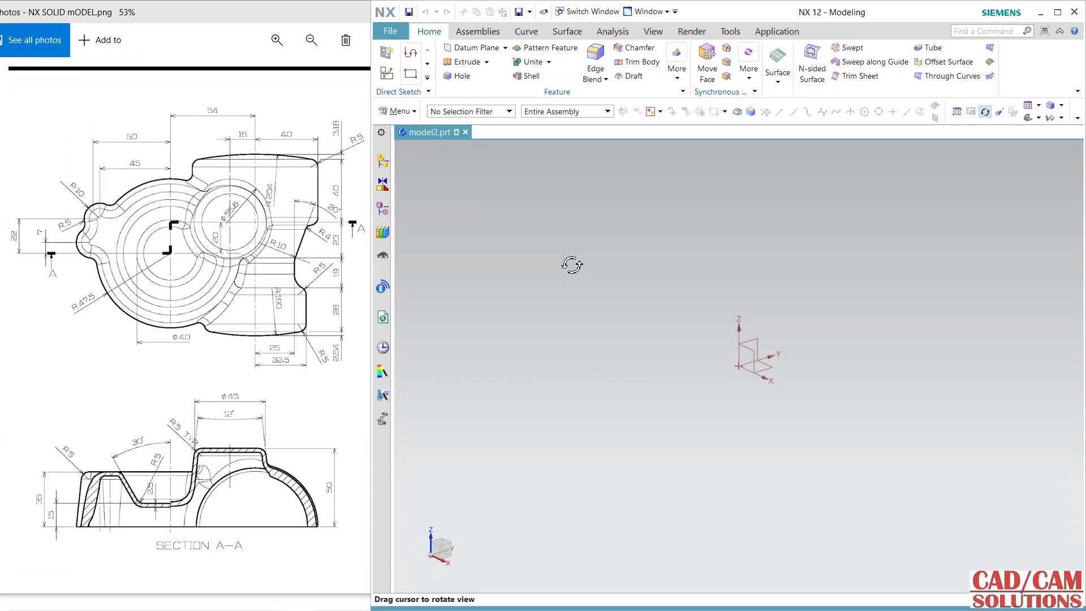
pyautogui.click(387, 73)
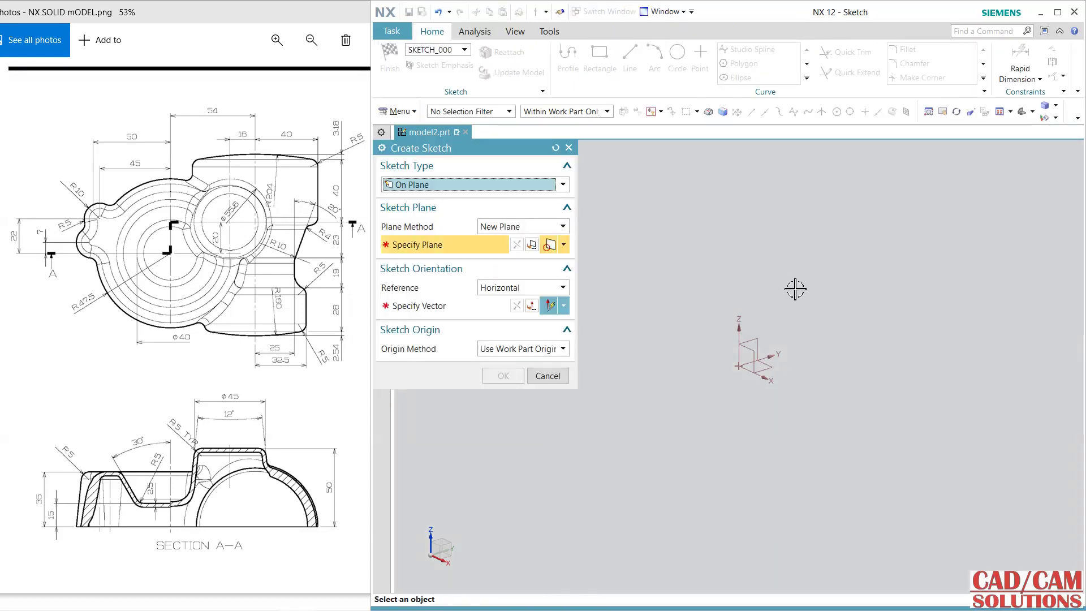
pyautogui.click(779, 367)
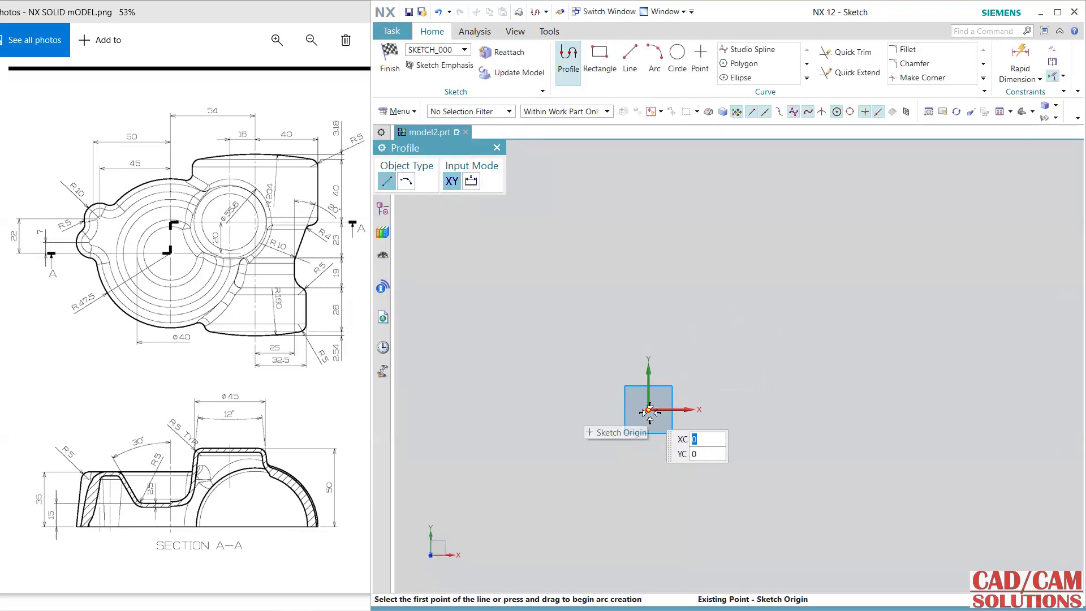
# Draw a profile from the sketch origin: about 134 mm up, 49 mm to the right, about 37 mm down and 7 mm back inward.
pyautogui.click(649, 410)
pyautogui.click(648, 157)
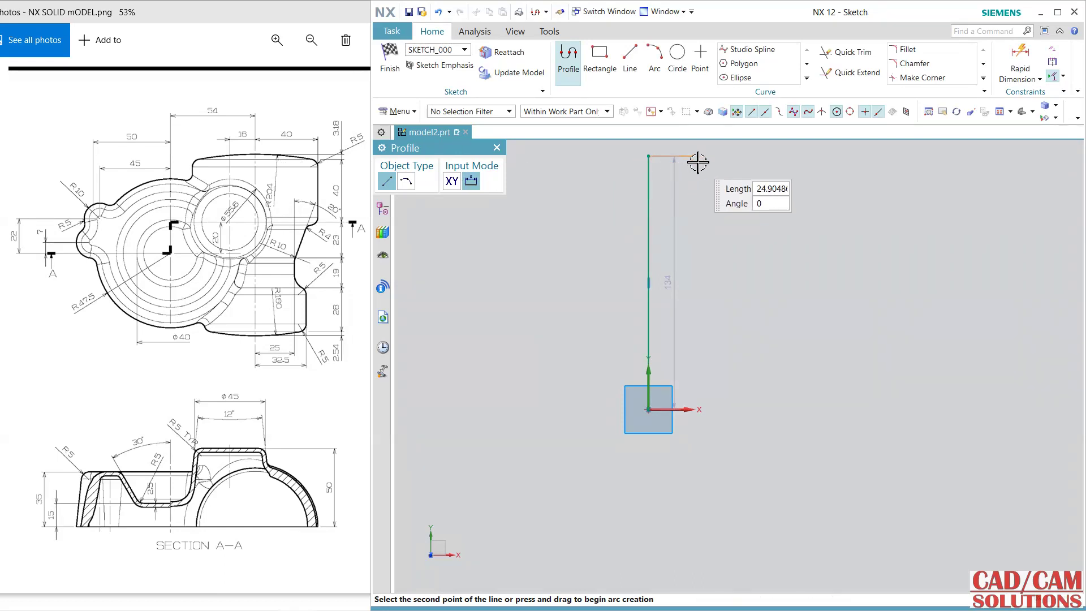
pyautogui.write('49')
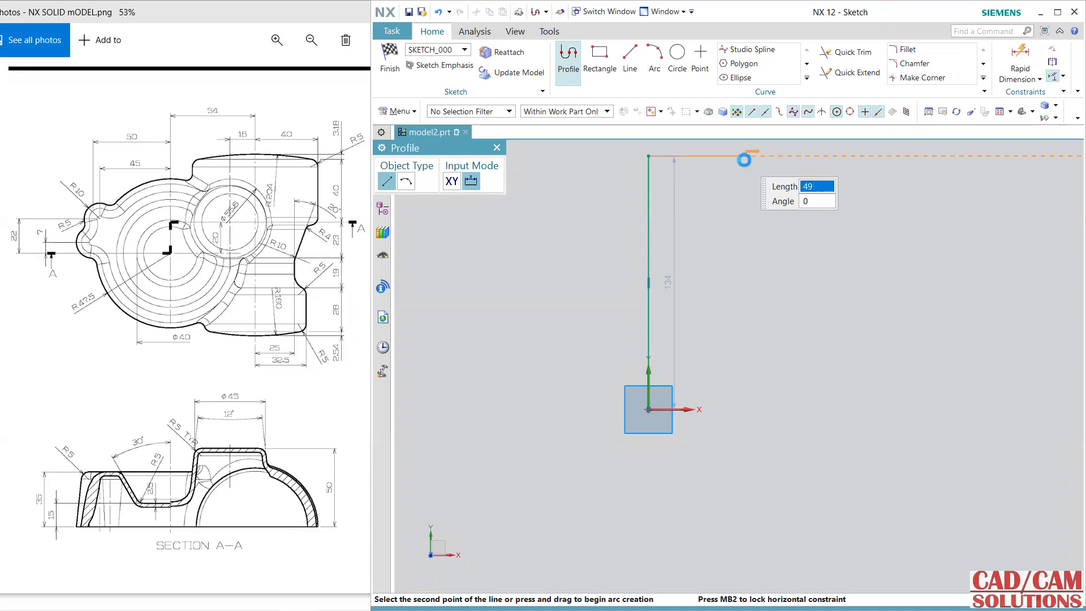
pyautogui.click(744, 160)
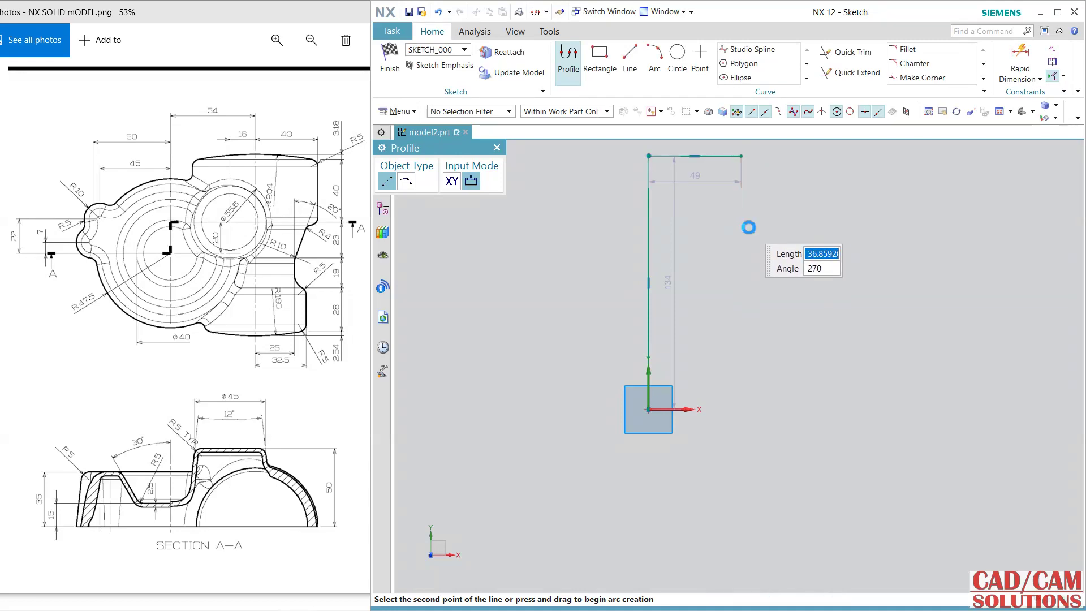
pyautogui.click(748, 227)
pyautogui.write('7')
pyautogui.click(727, 225)
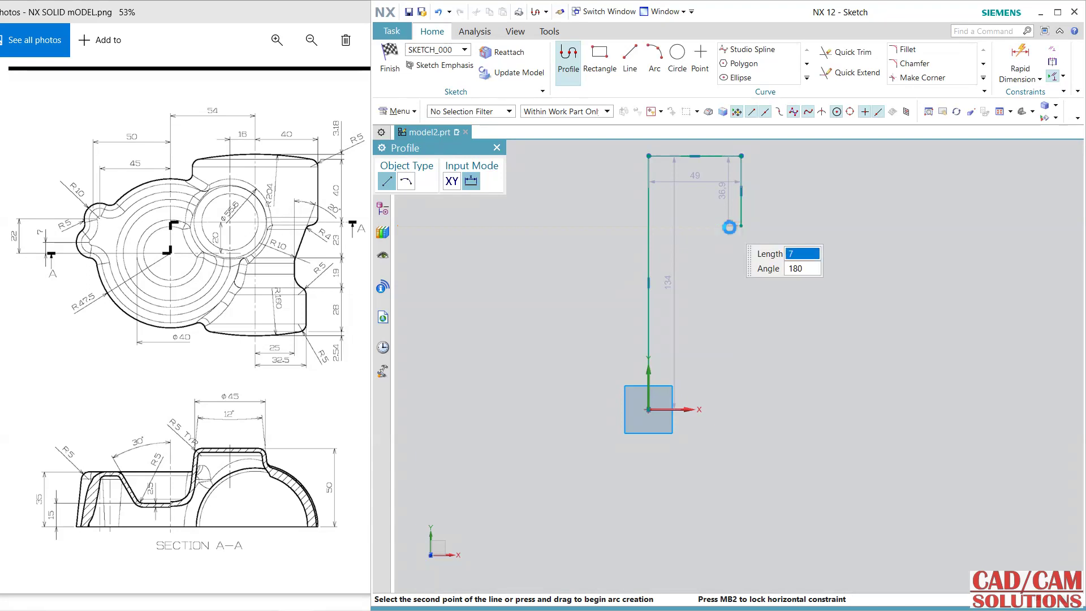
# Continue the profile 37 mm at 256°, about 17 mm down, 9 mm outward and about 44 mm down, and close it at the origin.
pyautogui.write('37')
pyautogui.press('Tab')
pyautogui.write('256')
pyautogui.press('Tab')
pyautogui.click(715, 299)
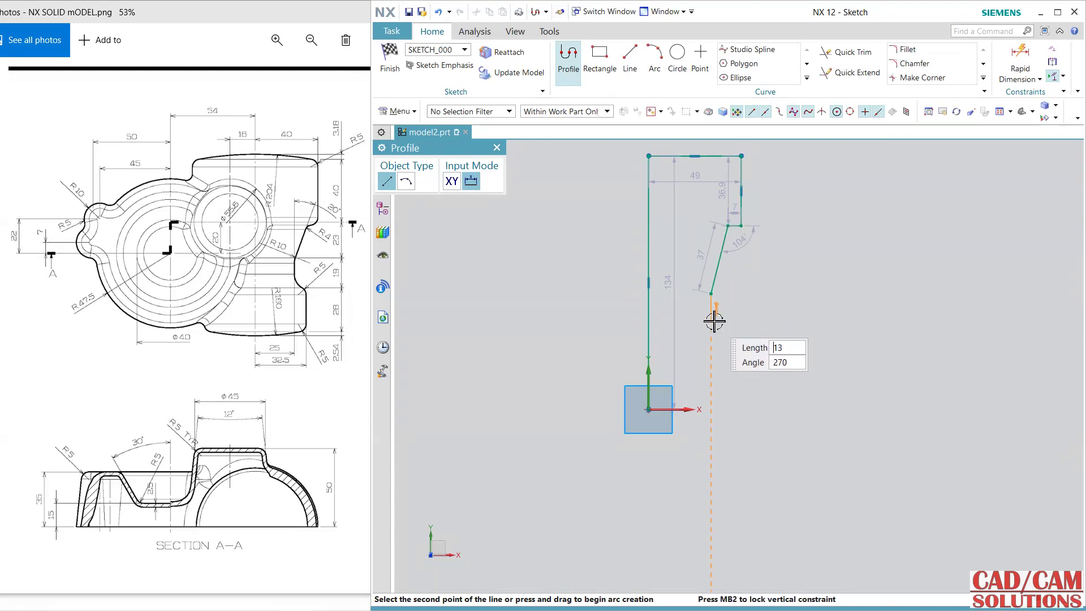
pyautogui.click(714, 328)
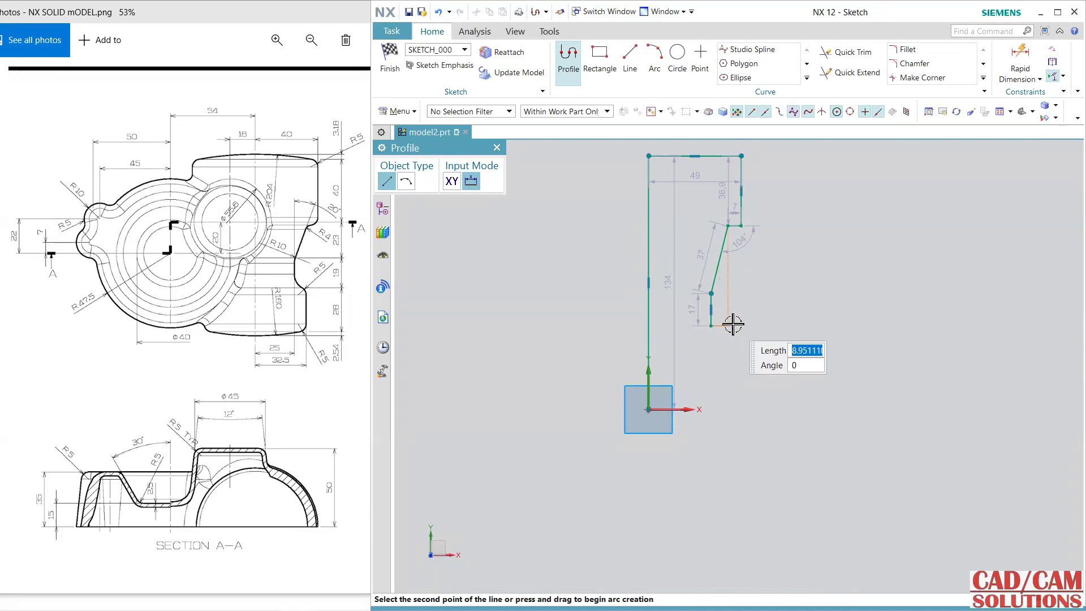
pyautogui.click(729, 325)
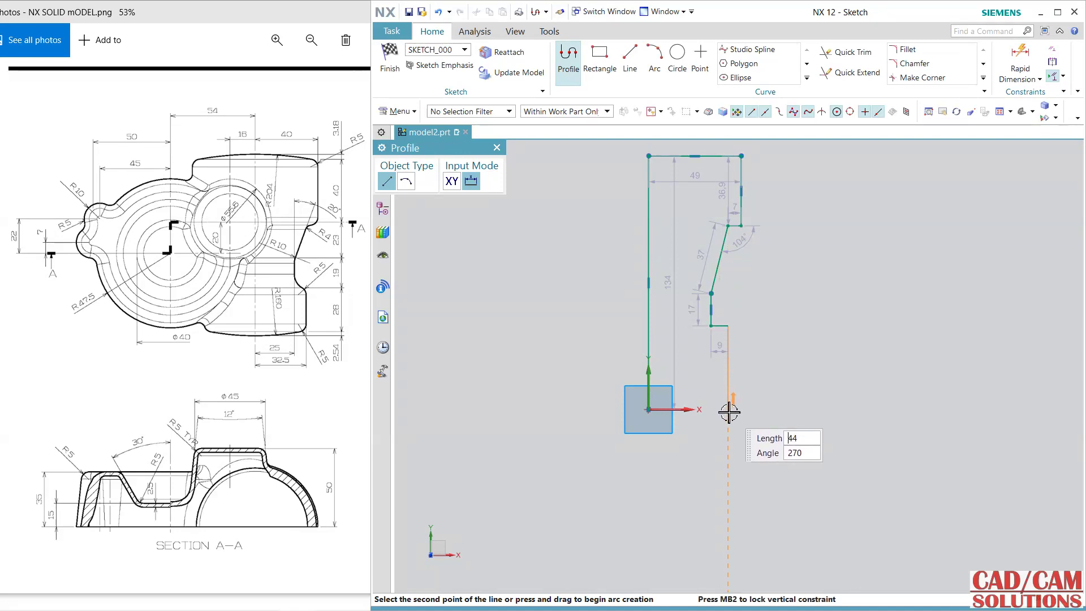
pyautogui.click(728, 409)
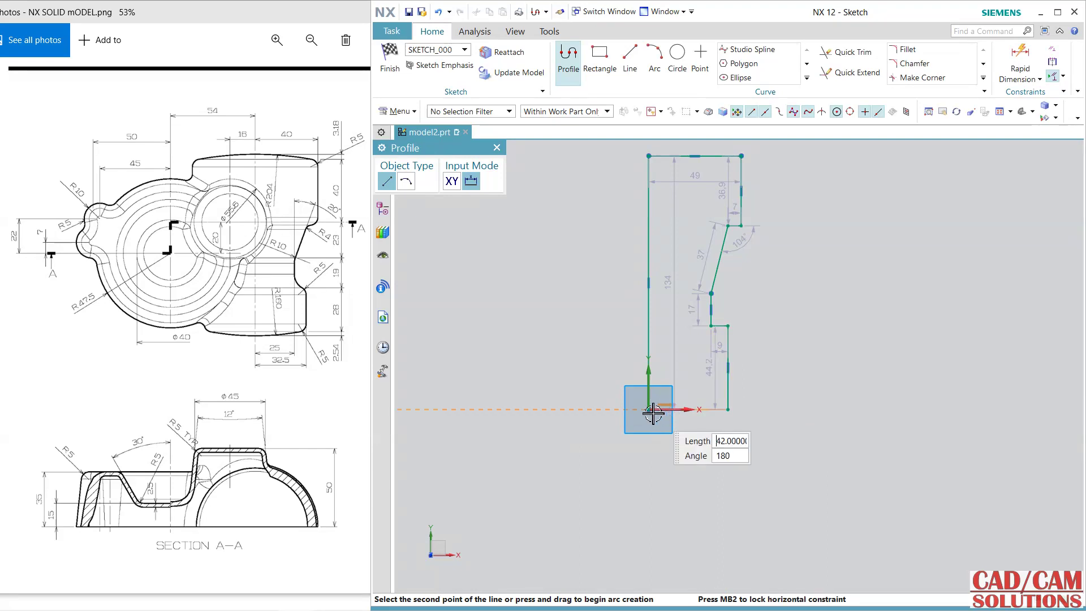
pyautogui.click(648, 409)
pyautogui.press('Escape')
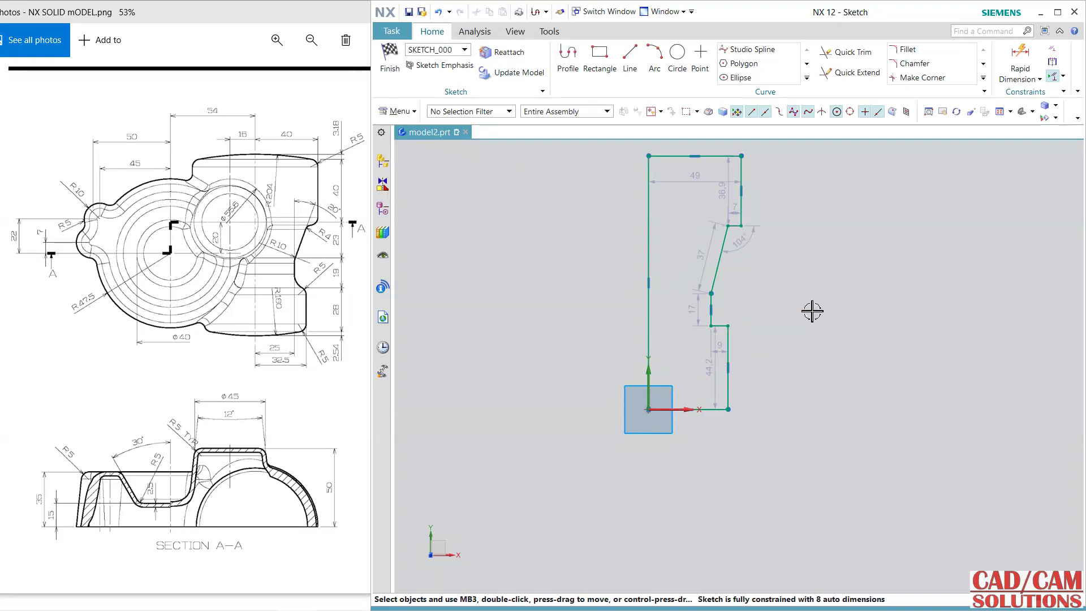
# Set the vertical dimension of the profile's upper wide section to 40 mm.
pyautogui.middleClick(813, 310)
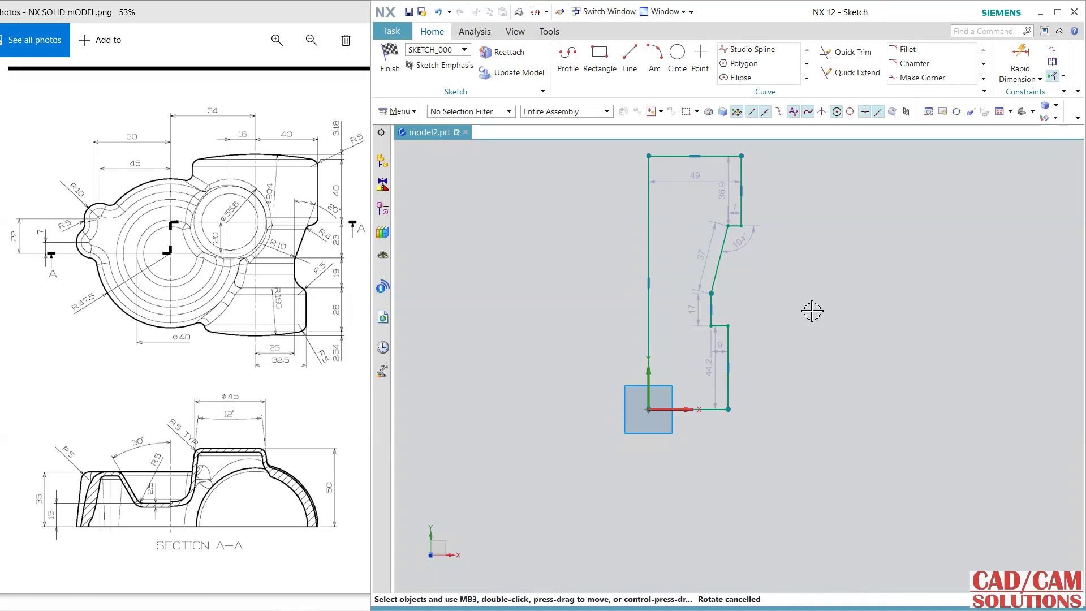
pyautogui.moveTo(754, 235)
pyautogui.keyDown('shift'); pyautogui.mouseDown(button='middle')
pyautogui.moveTo(791, 264)
pyautogui.moveTo(781, 298)
pyautogui.mouseUp(button='middle'); pyautogui.keyUp('shift')
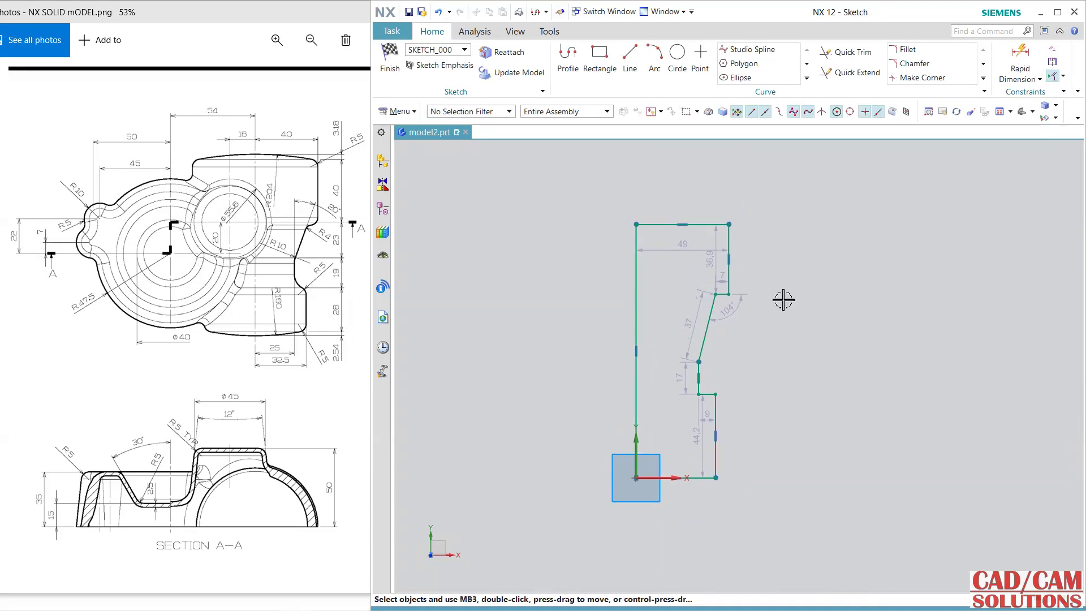
pyautogui.doubleClick(714, 260)
pyautogui.write('4')
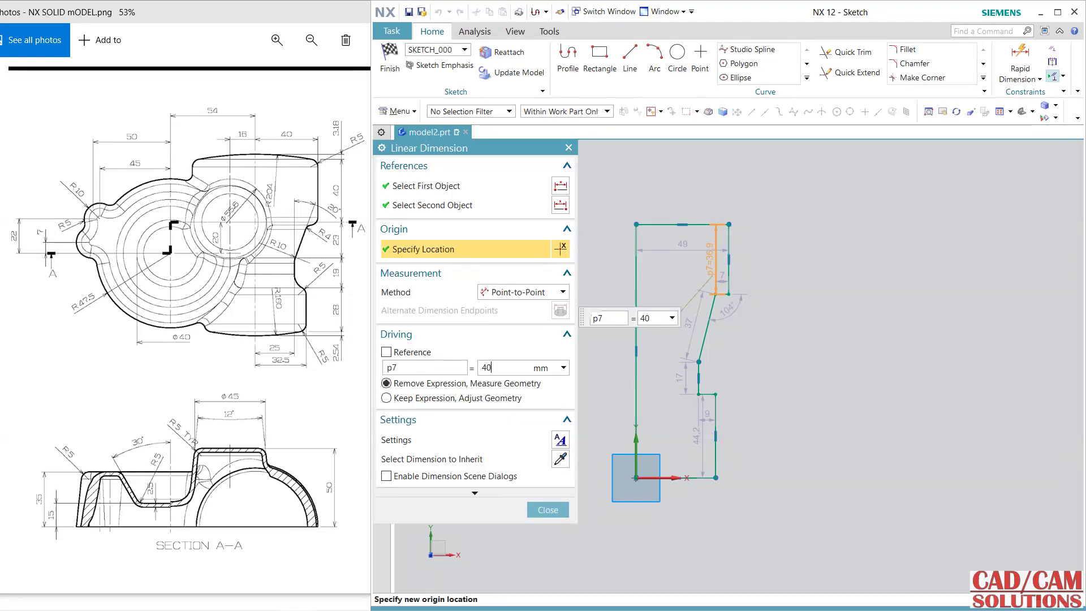
pyautogui.write('0')
pyautogui.press('Return')
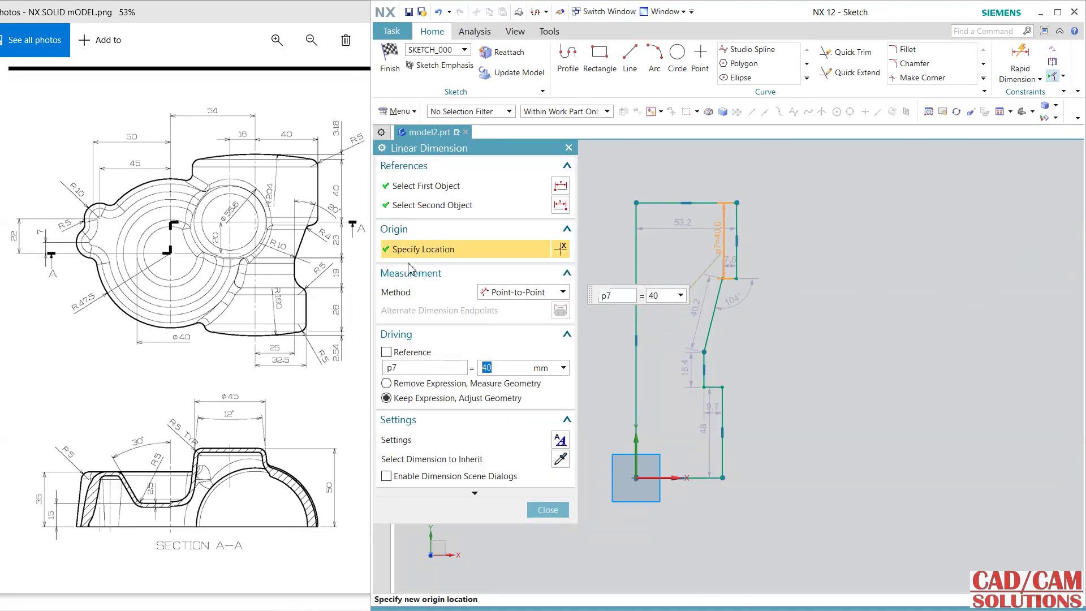
pyautogui.click(548, 509)
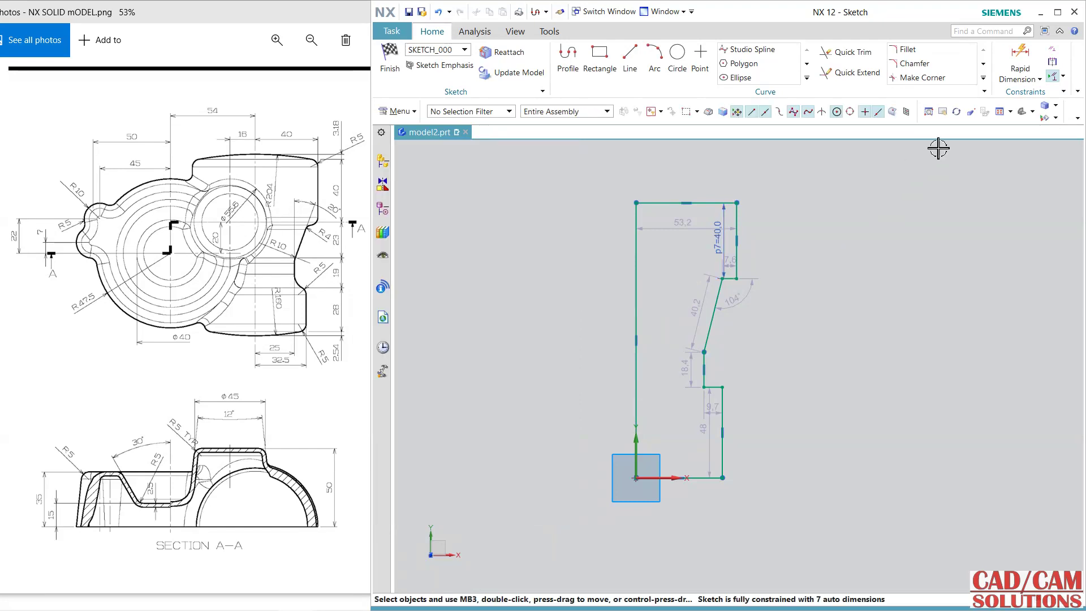
# Dimension the vertical height of the slanted line at 23 mm.
pyautogui.click(718, 295)
pyautogui.click(755, 306)
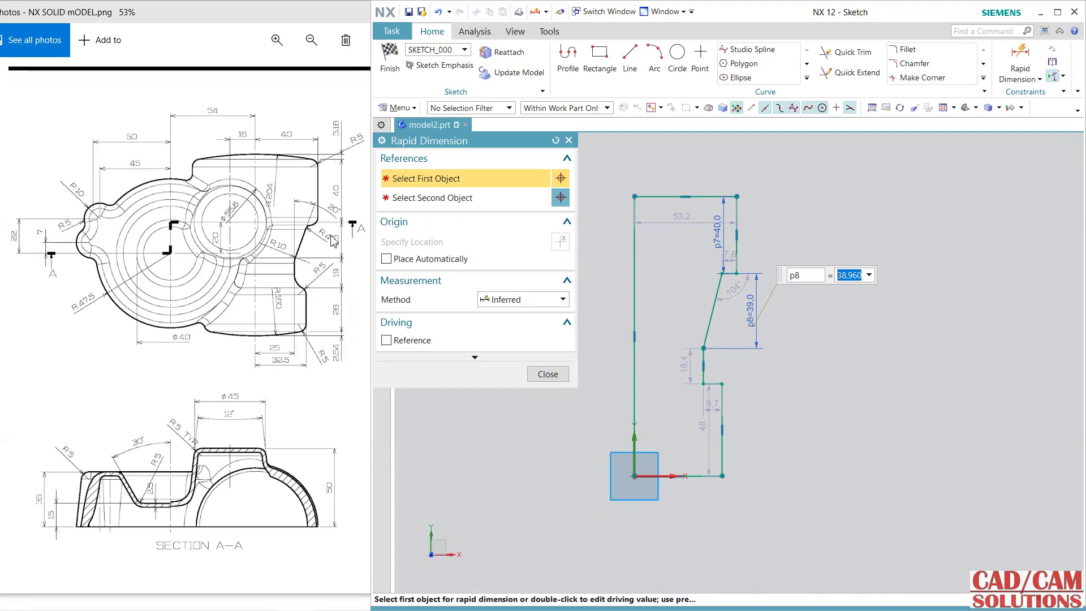
pyautogui.write('23')
pyautogui.press('Return')
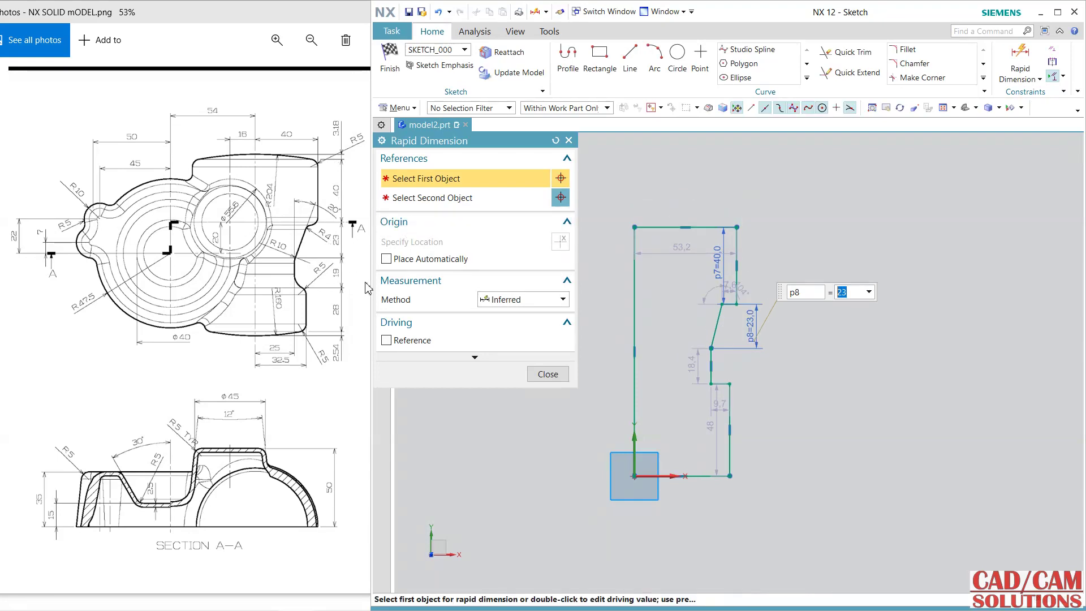
# Dimension the short vertical line below the slanted line at 19 mm.
pyautogui.click(712, 361)
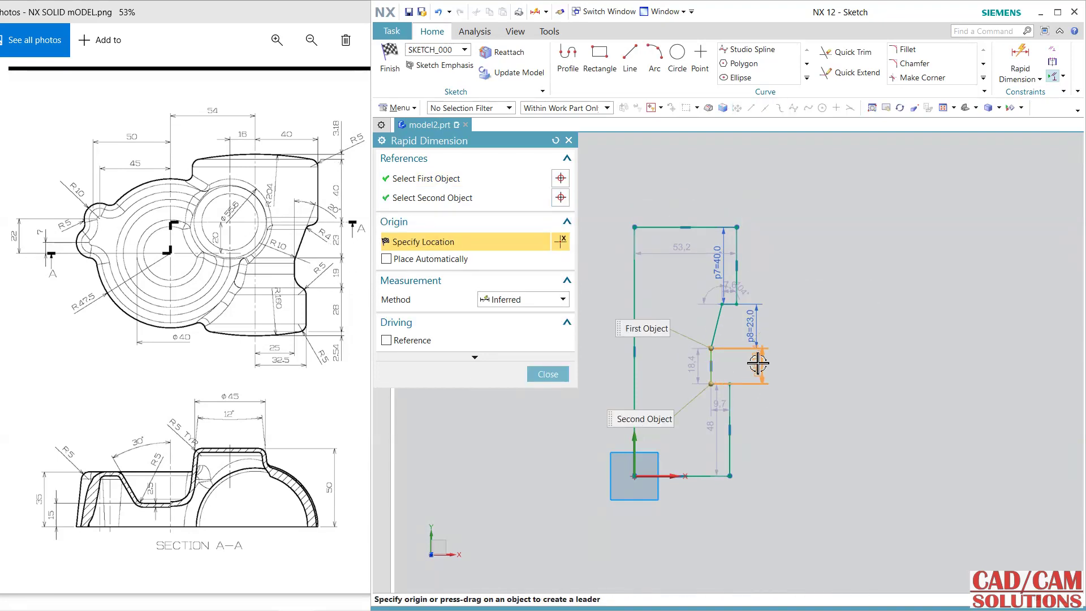
pyautogui.click(758, 364)
pyautogui.write('1')
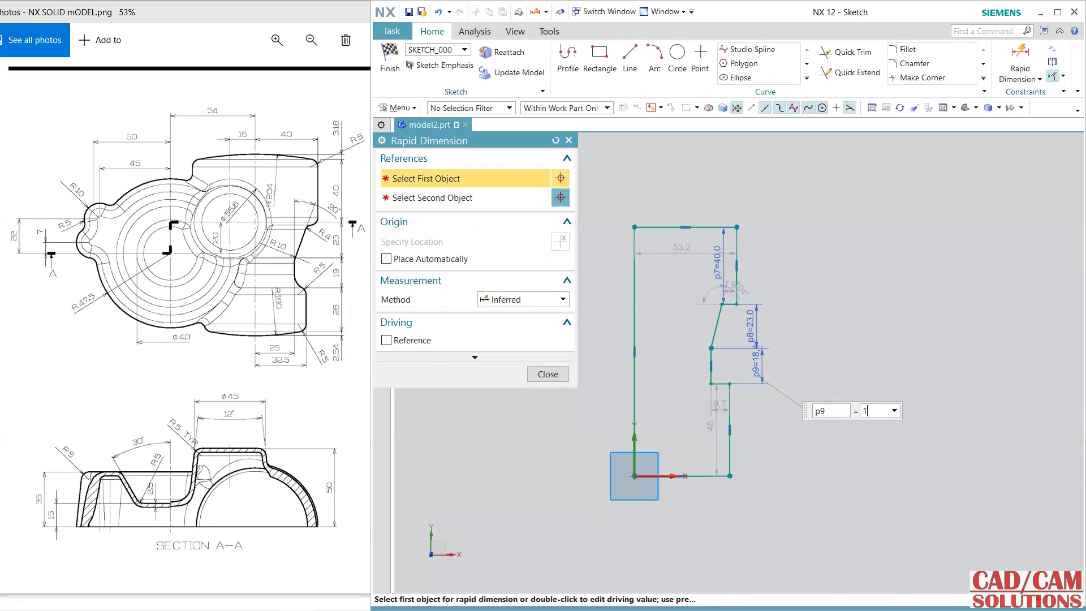
pyautogui.write('9')
pyautogui.press('Return')
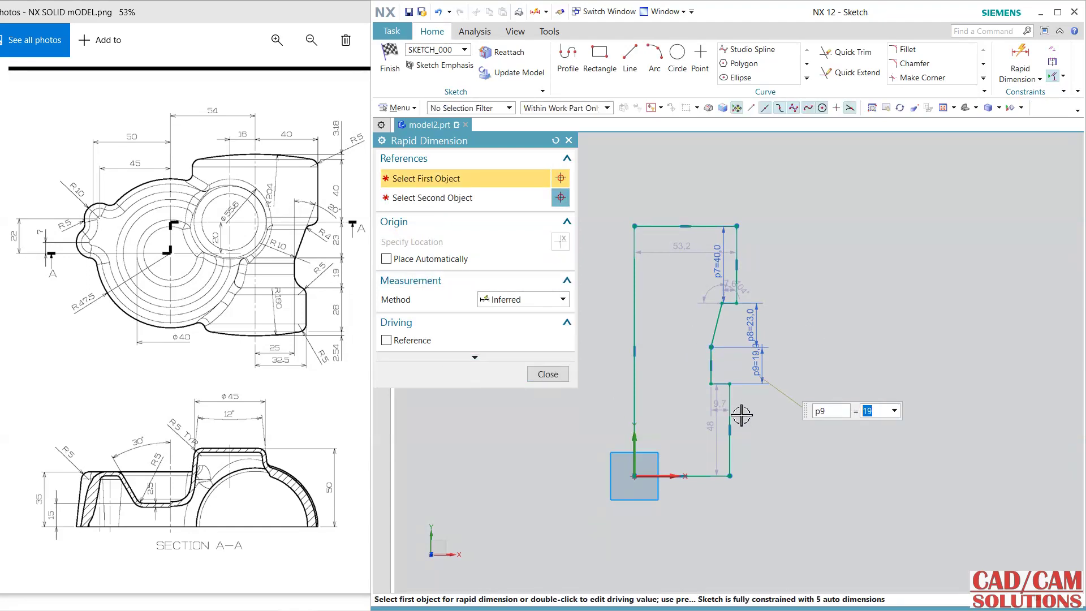
# Dimension the lowest vertical line on the profile's stepped side at 28 mm.
pyautogui.click(730, 420)
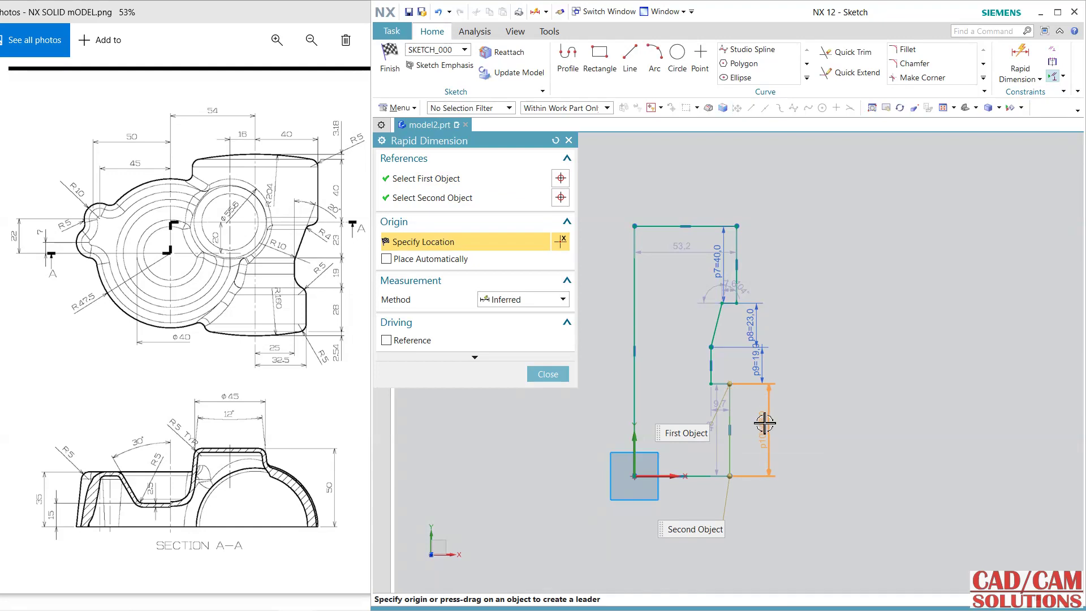
pyautogui.click(762, 422)
pyautogui.write('28')
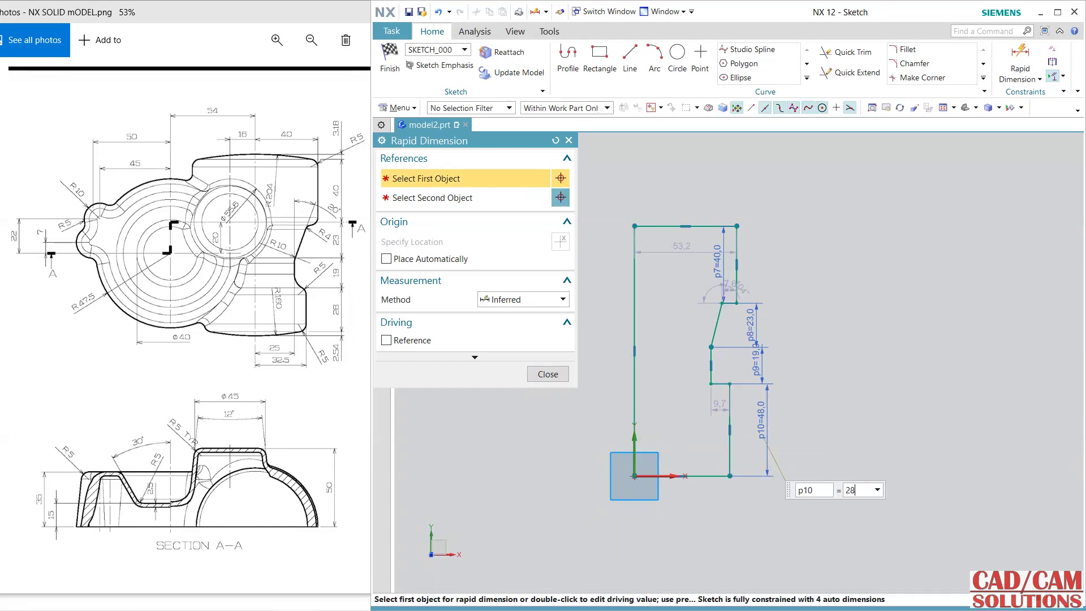
pyautogui.press('Return')
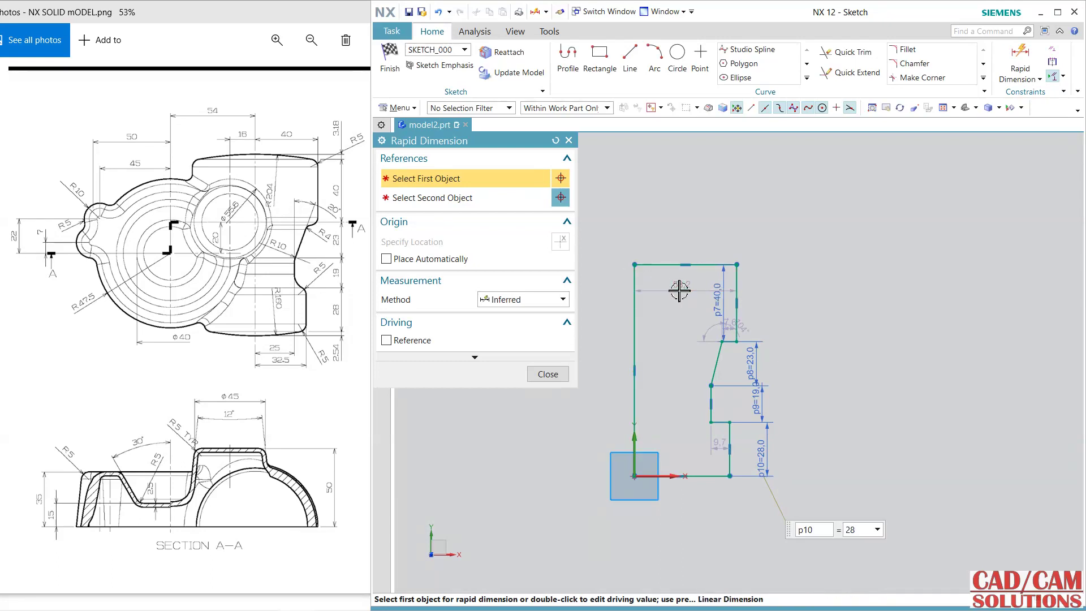
# Set the profile's upper width to 40 mm.
pyautogui.doubleClick(680, 291)
pyautogui.write('40')
pyautogui.press('Return')
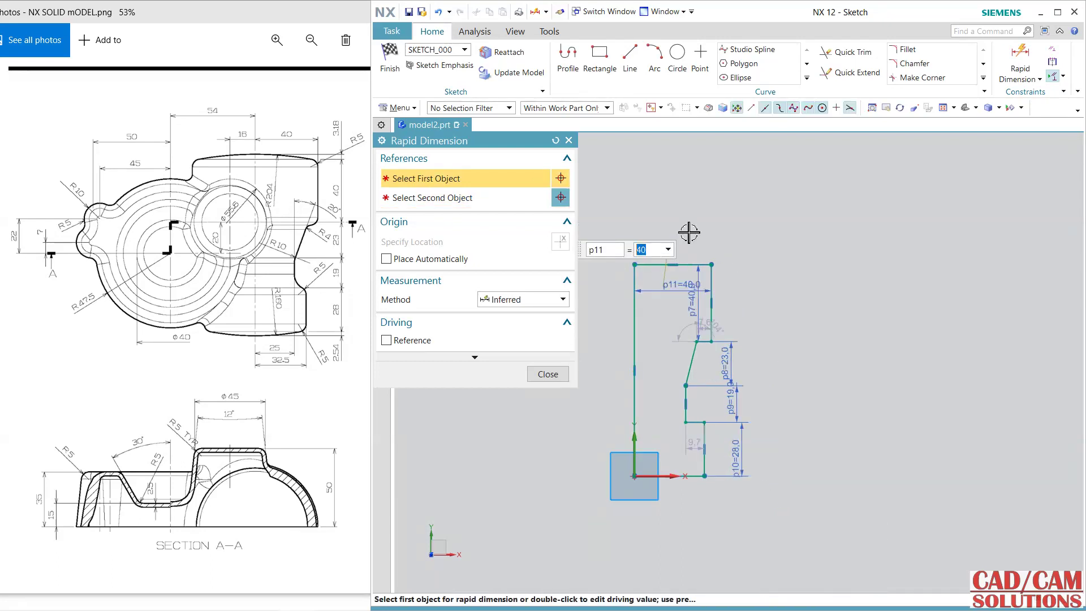
# Dimension the distance between the lowest outer vertical line and the long vertical line through the origin at 32.5 mm.
pyautogui.scroll(4, 678, 472)
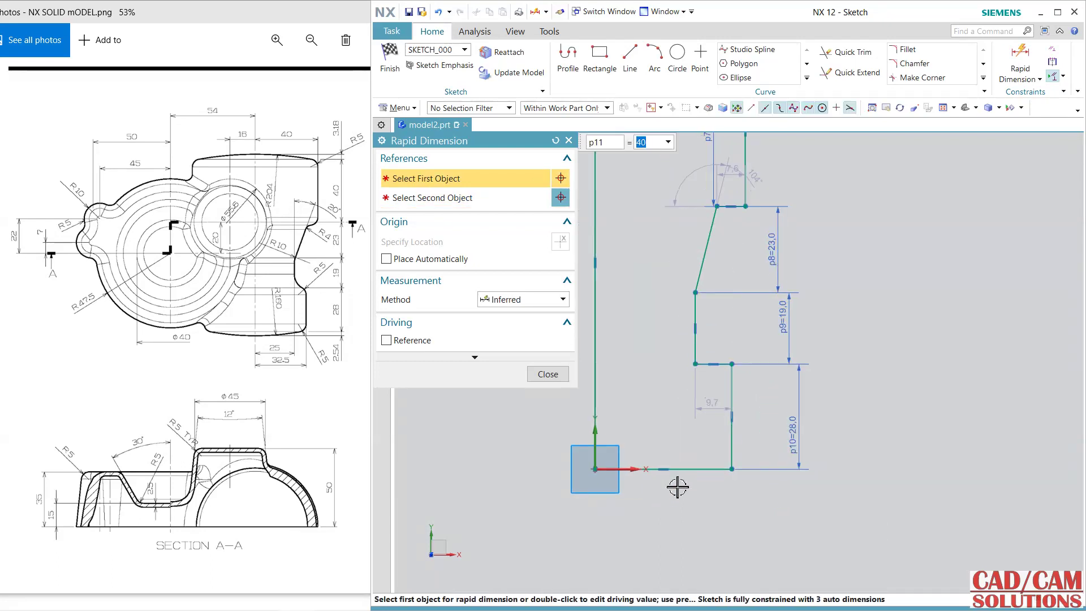
pyautogui.click(732, 436)
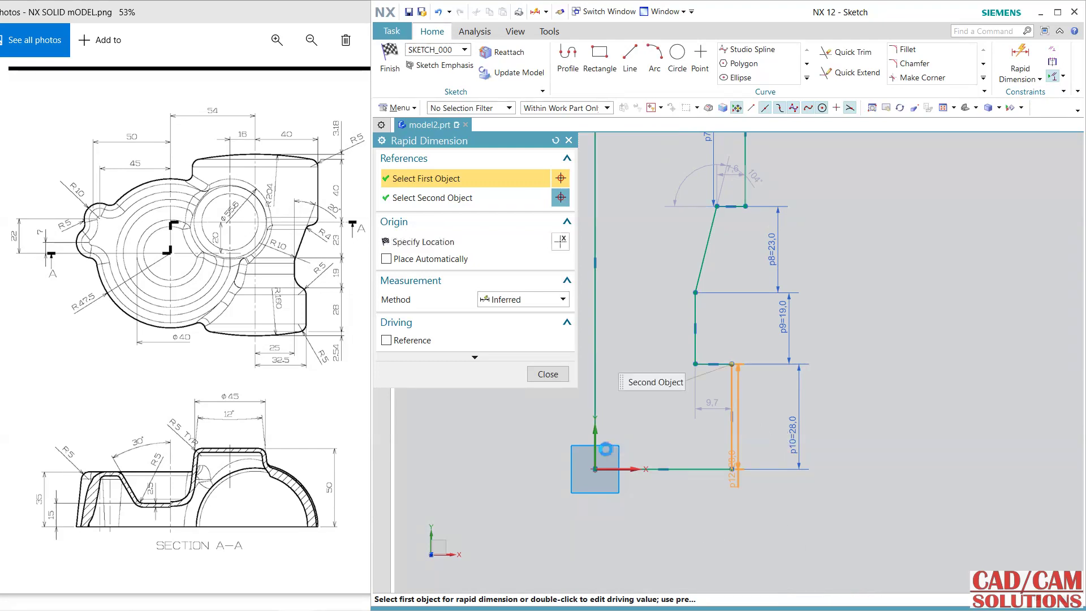
pyautogui.click(596, 443)
pyautogui.click(682, 505)
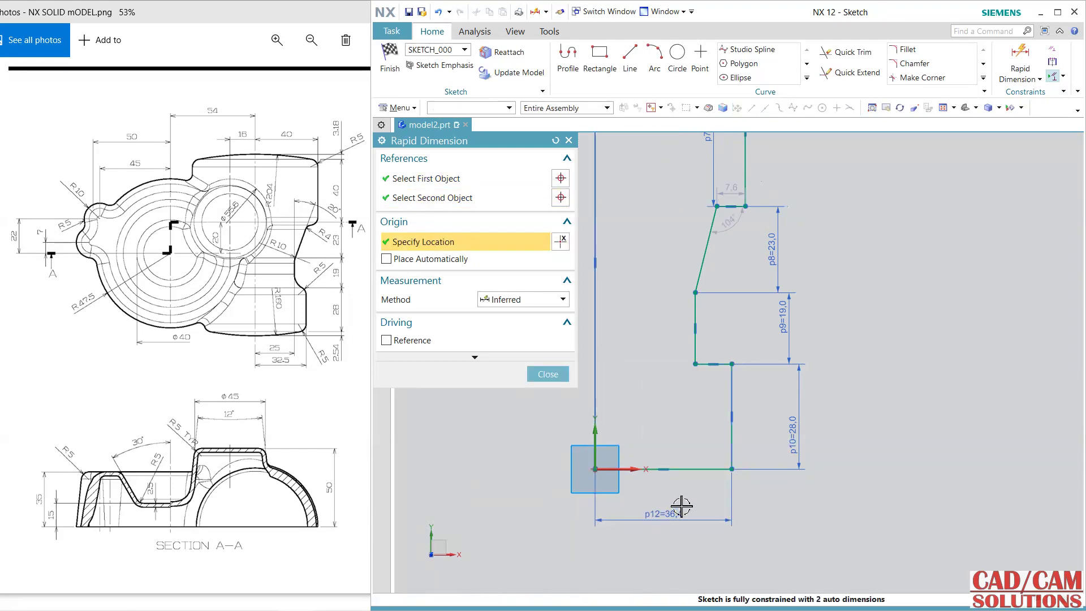
pyautogui.press('BackSpace')
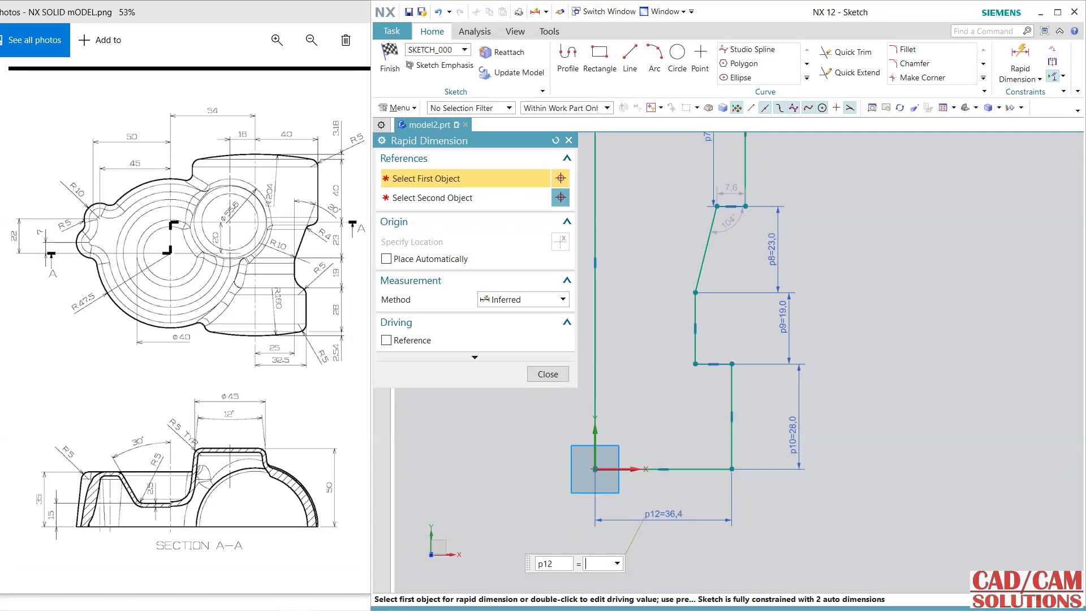
pyautogui.write('32.5')
pyautogui.press('Return')
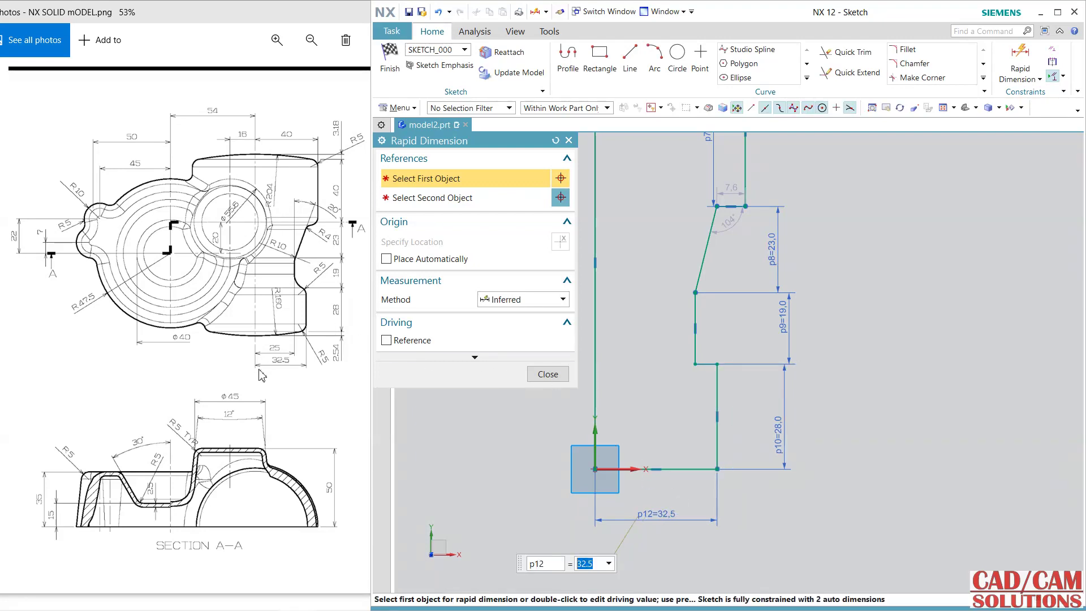
# Dimension the distance from the recessed vertical line to the long vertical line at 25 mm.
pyautogui.click(696, 338)
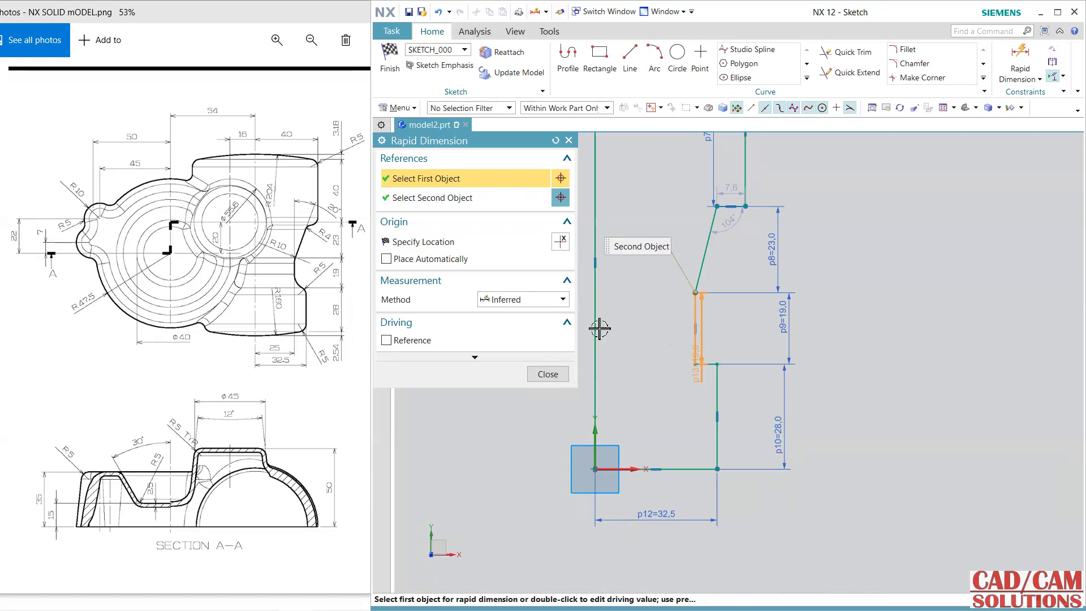
pyautogui.click(597, 328)
pyautogui.click(637, 307)
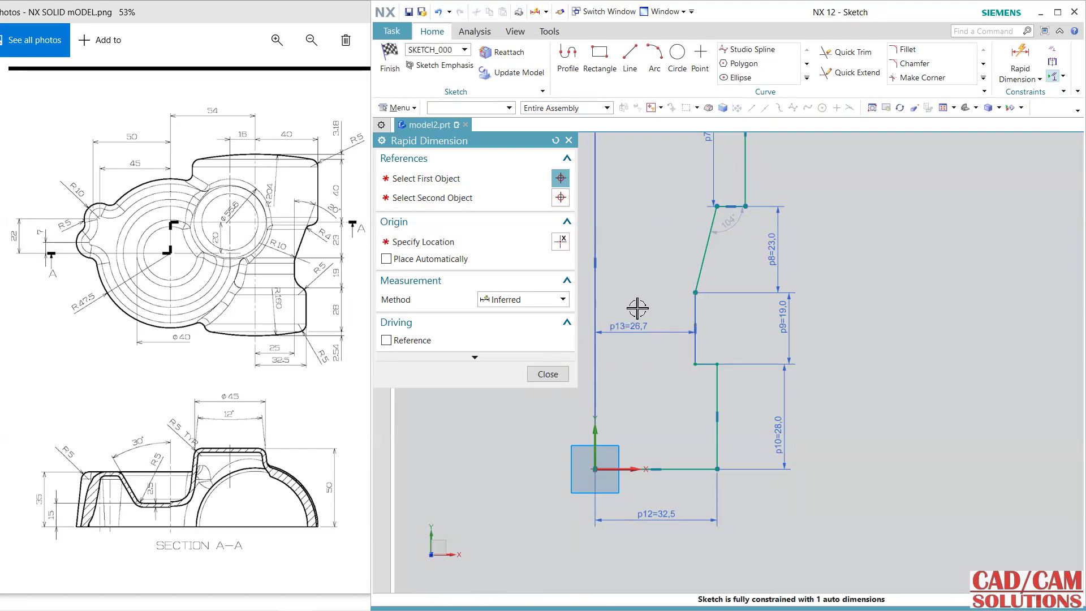
pyautogui.write('25')
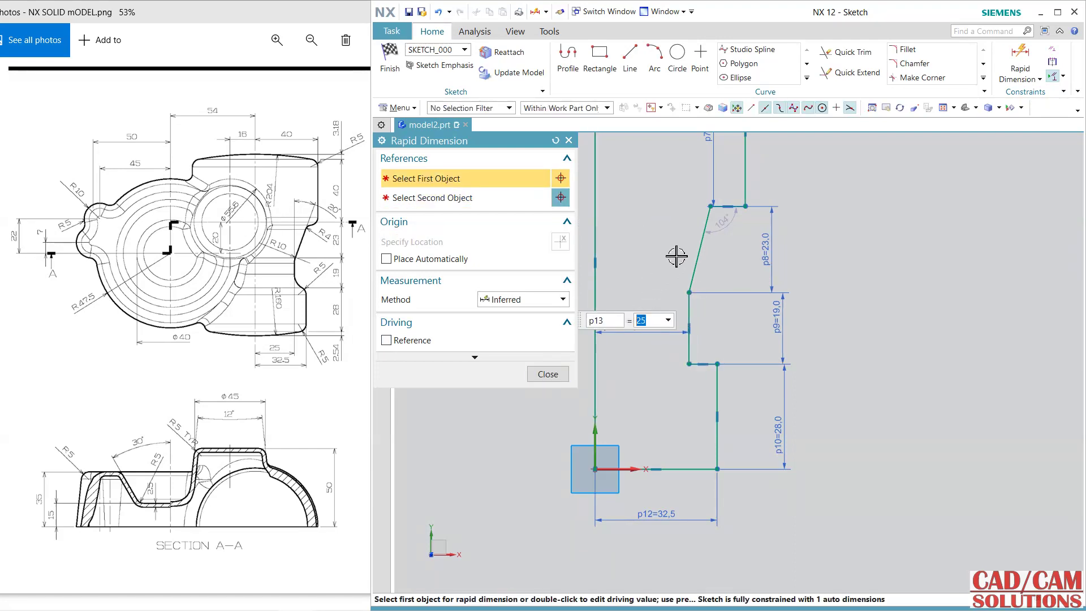
pyautogui.keyDown('shift'); pyautogui.moveTo(674, 252); pyautogui.dragTo(695, 351, button='middle'); pyautogui.keyUp('shift')
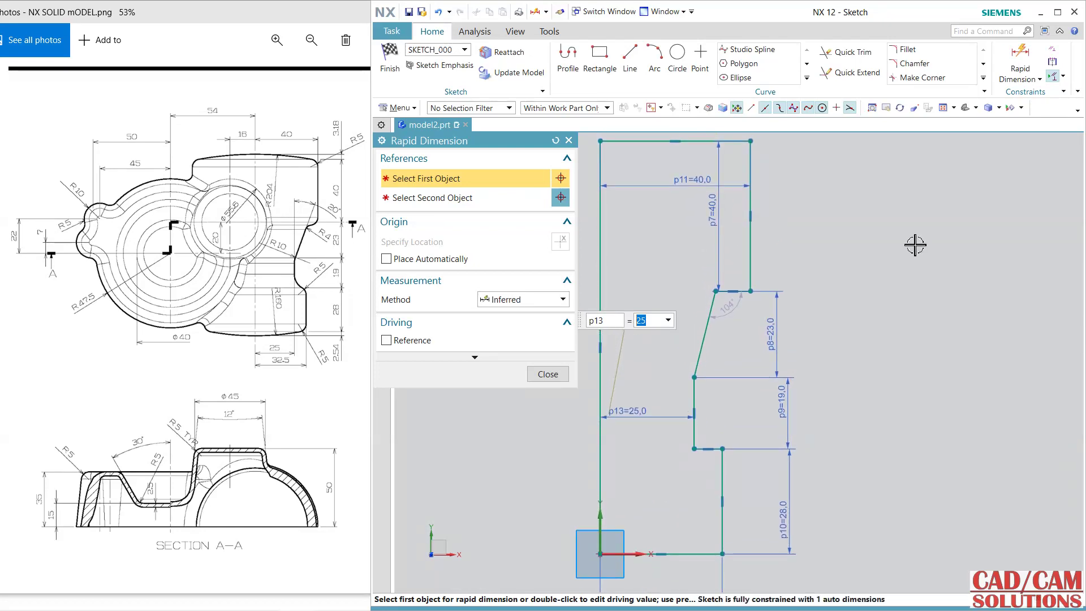
# Dimension the angle between the recessed vertical line and the slanted line at 20 degrees.
pyautogui.click(1039, 79)
pyautogui.click(1022, 134)
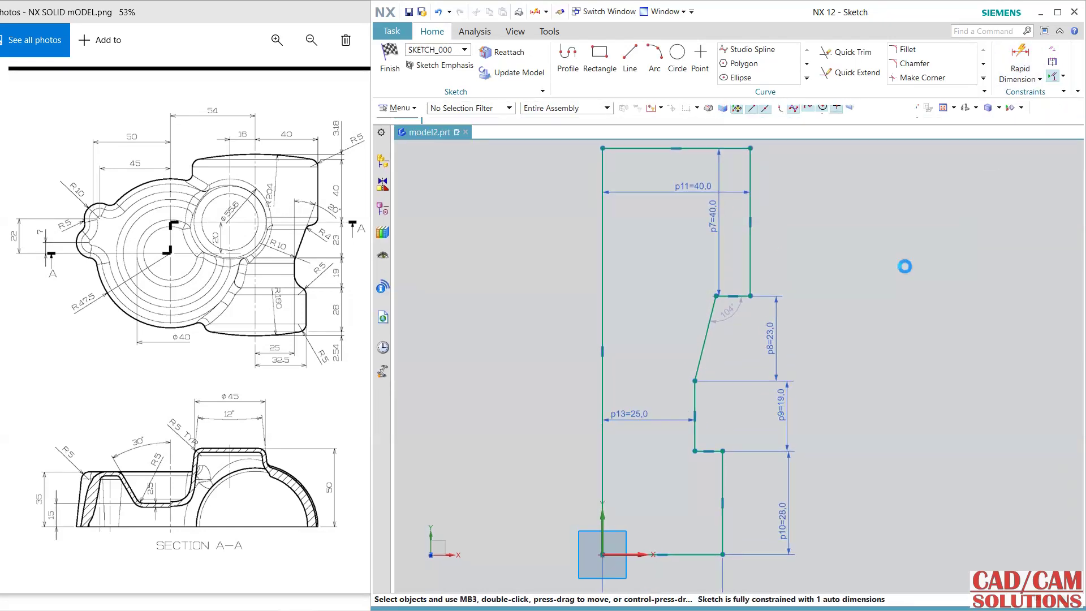
pyautogui.click(697, 396)
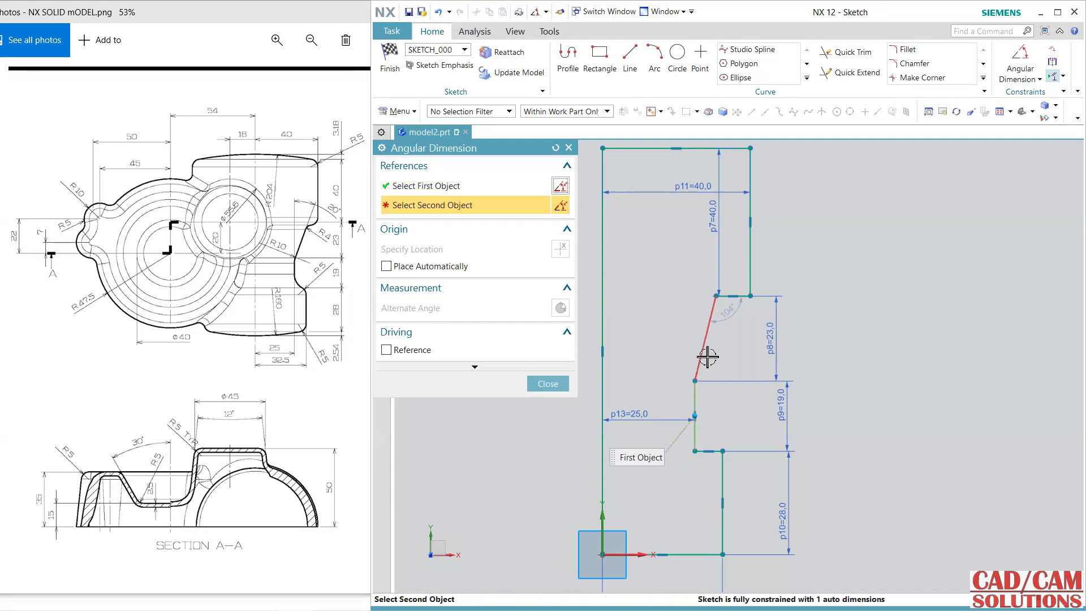
pyautogui.click(700, 348)
pyautogui.click(699, 336)
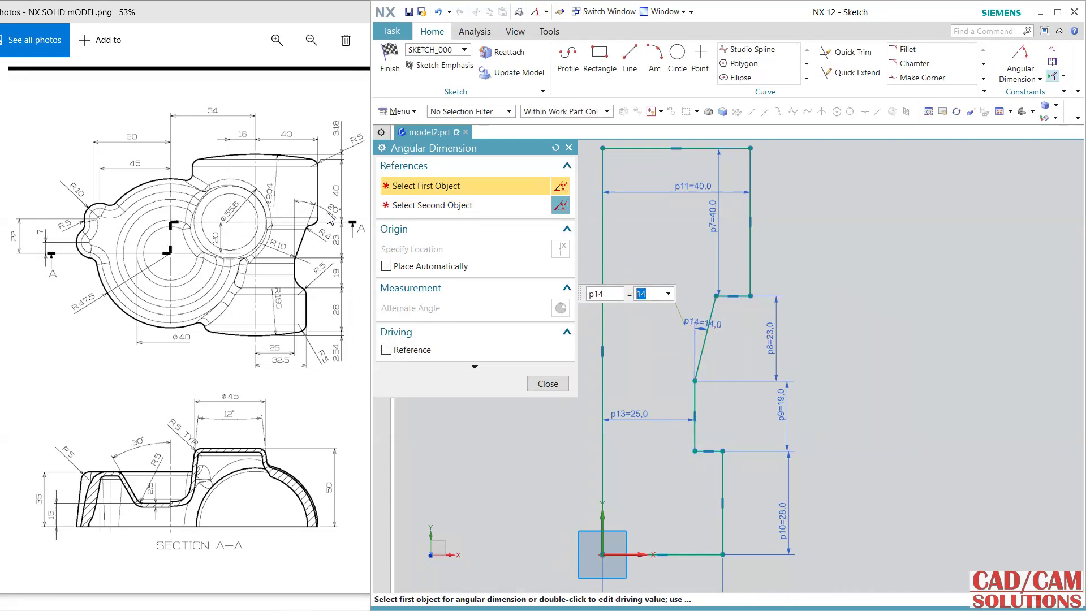
pyautogui.write('20')
pyautogui.press('Return')
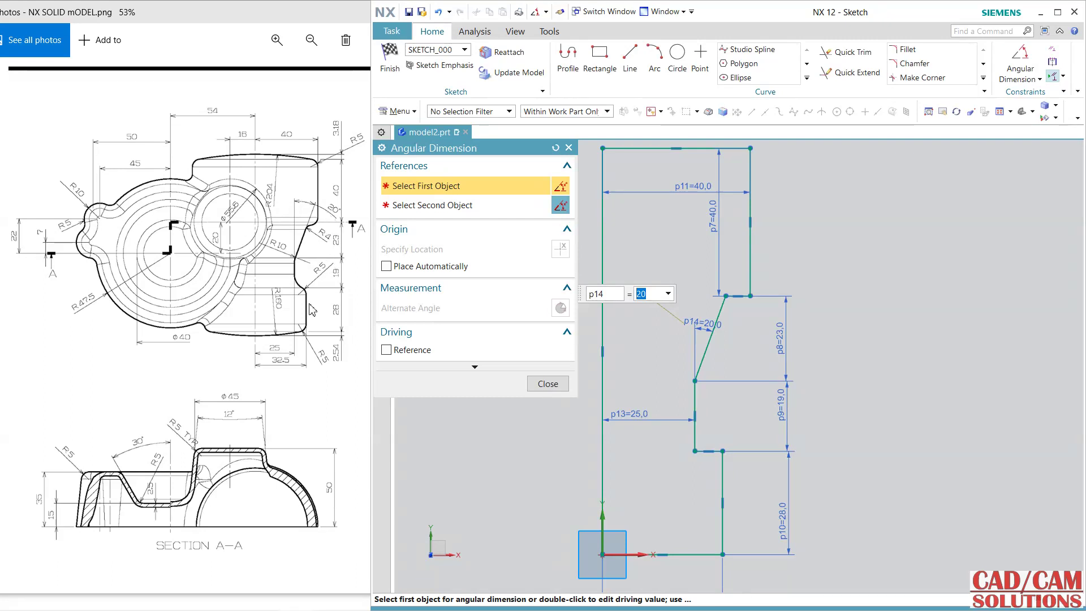
pyautogui.click(547, 384)
# Draw a horizontal line about 65 mm long just above the profile's top edge, extending past both sides of the long vertical line.
pyautogui.scroll(-1, 829, 366)
pyautogui.keyDown('shift'); pyautogui.moveTo(847, 285); pyautogui.dragTo(823, 284, button='middle'); pyautogui.keyUp('shift')
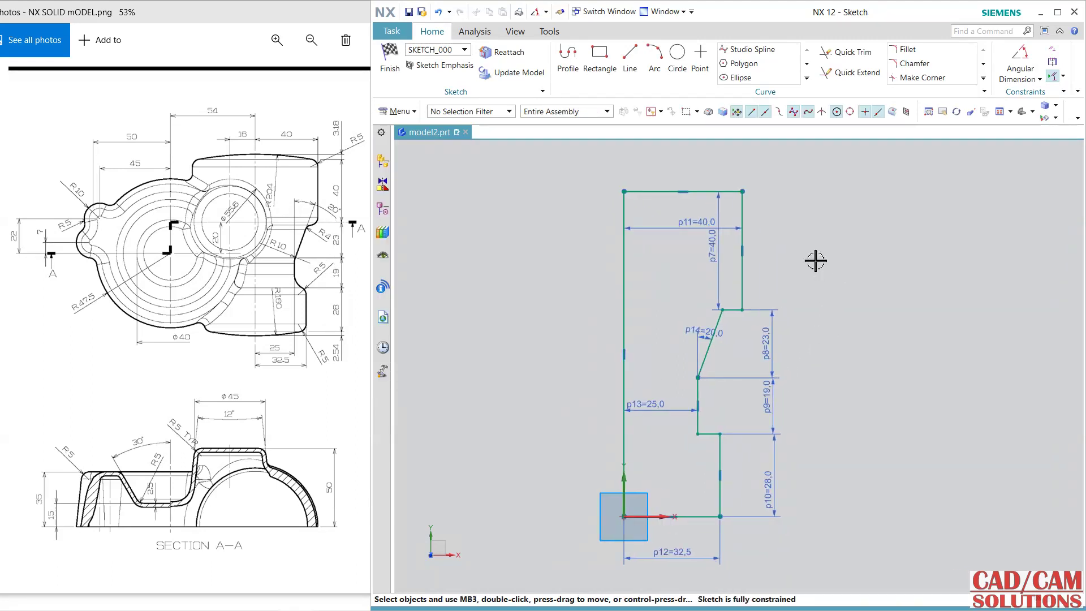
pyautogui.click(629, 57)
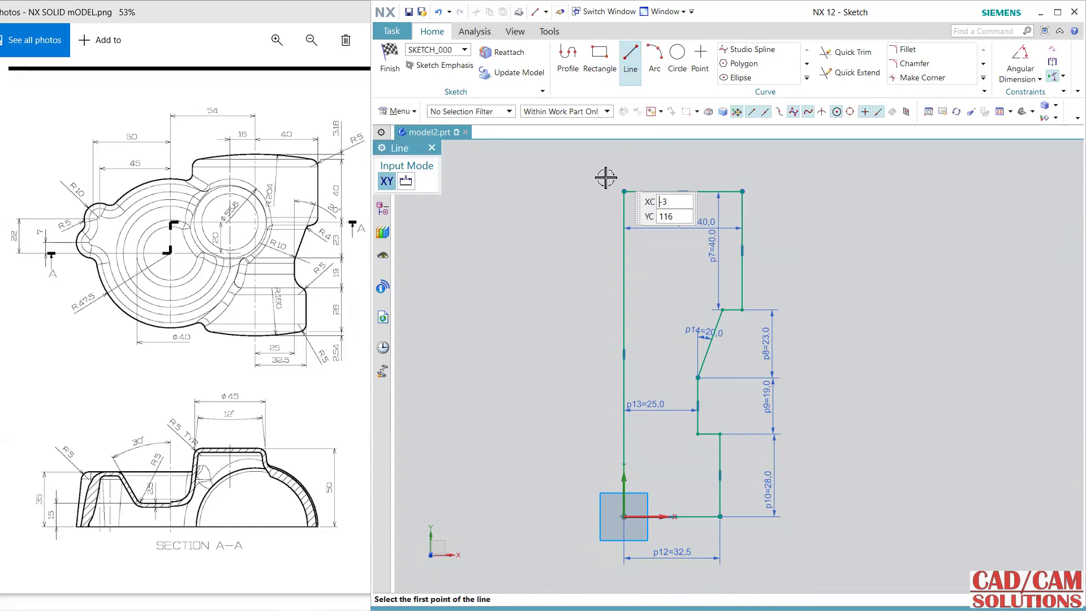
pyautogui.click(536, 168)
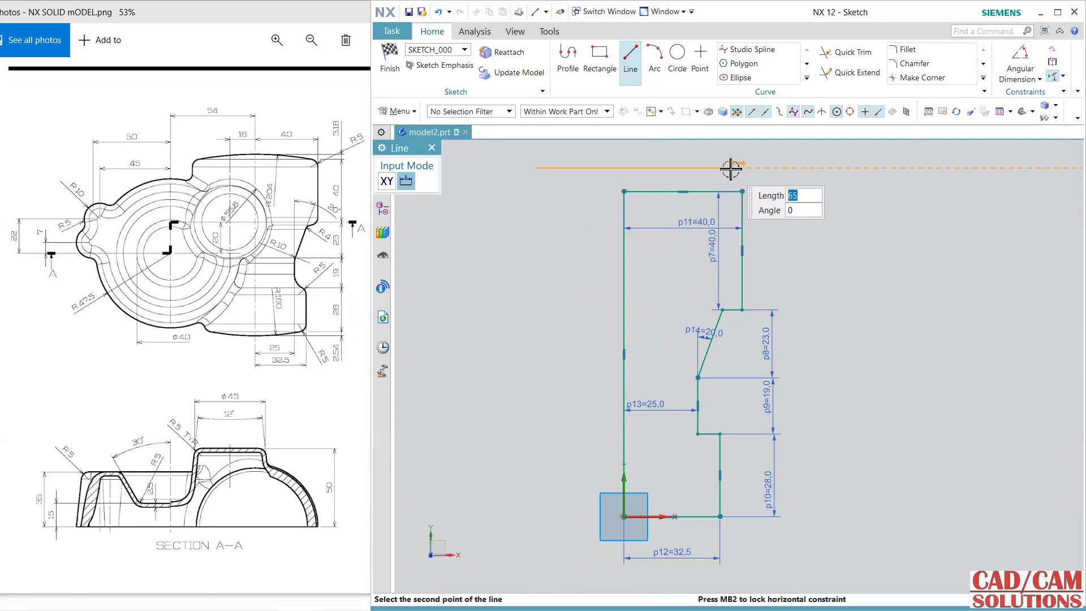
pyautogui.press('Return')
pyautogui.press('Escape')
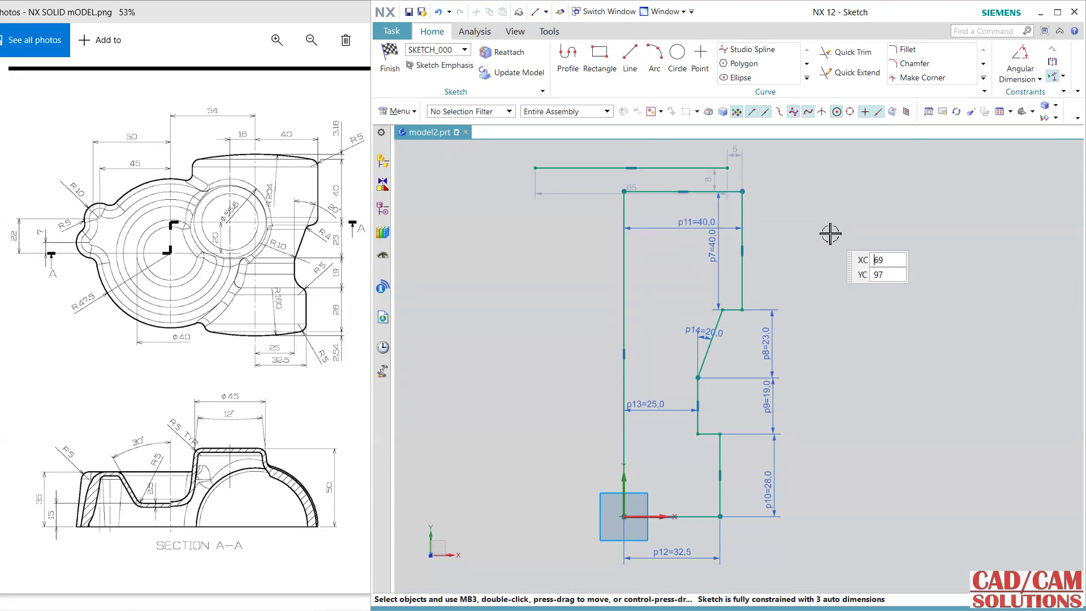
# Constrain the midpoint of the line above the profile to the long vertical line.
pyautogui.click(636, 171)
pyautogui.click(625, 471)
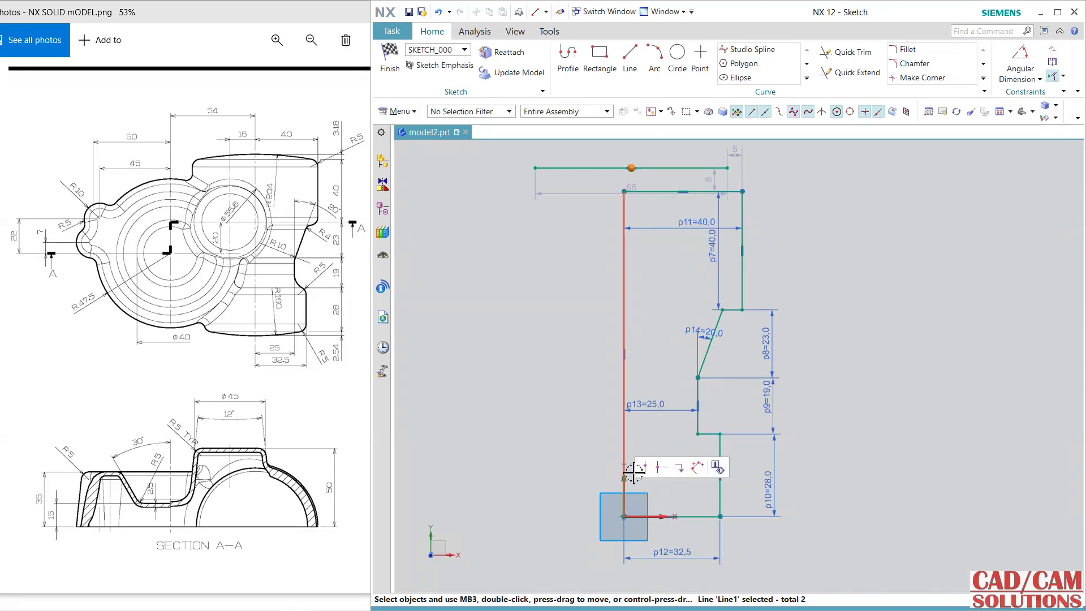
pyautogui.click(648, 469)
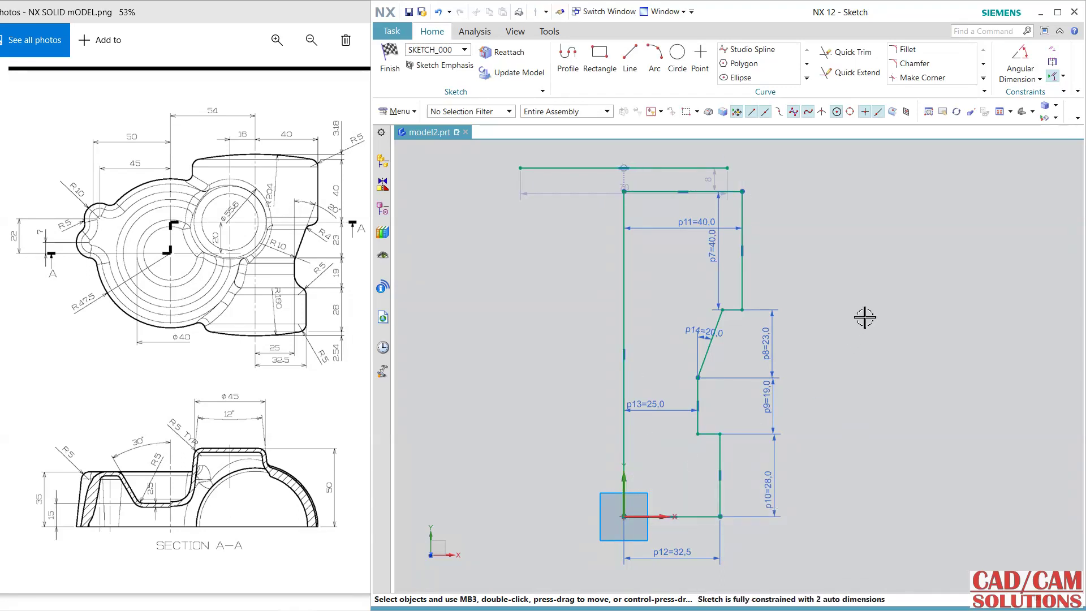
pyautogui.doubleClick(592, 192)
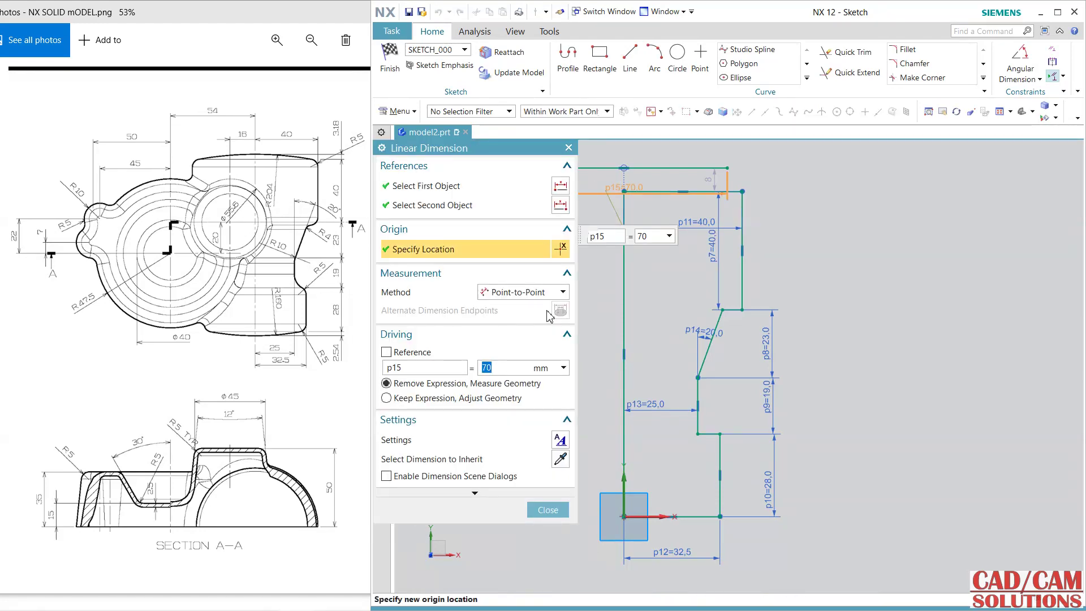
pyautogui.click(548, 510)
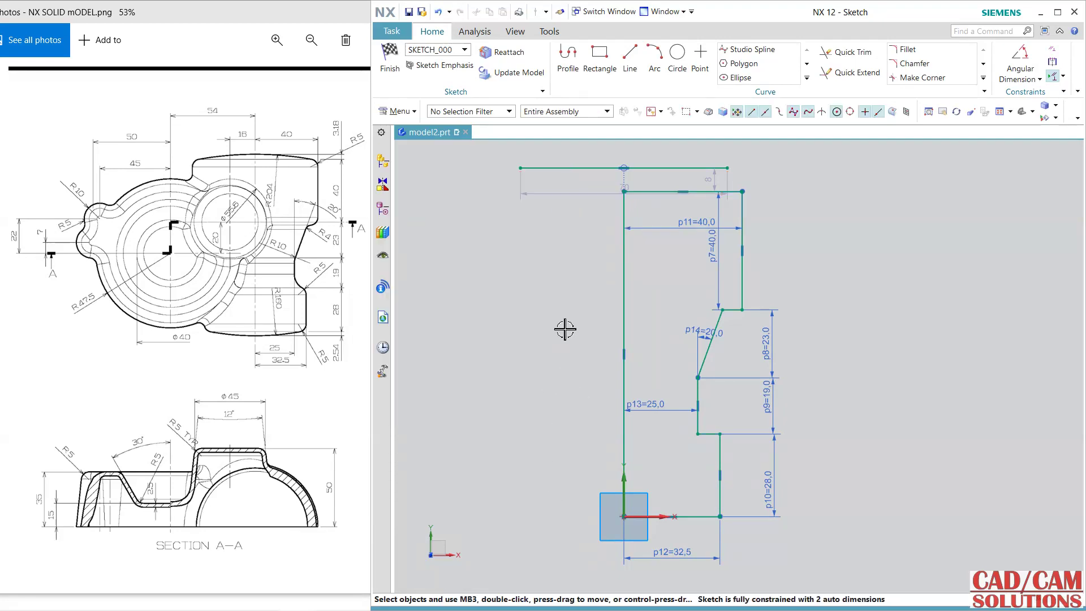
# Set the distance between the centred line and the profile's top edge to 3.18 mm.
pyautogui.doubleClick(718, 189)
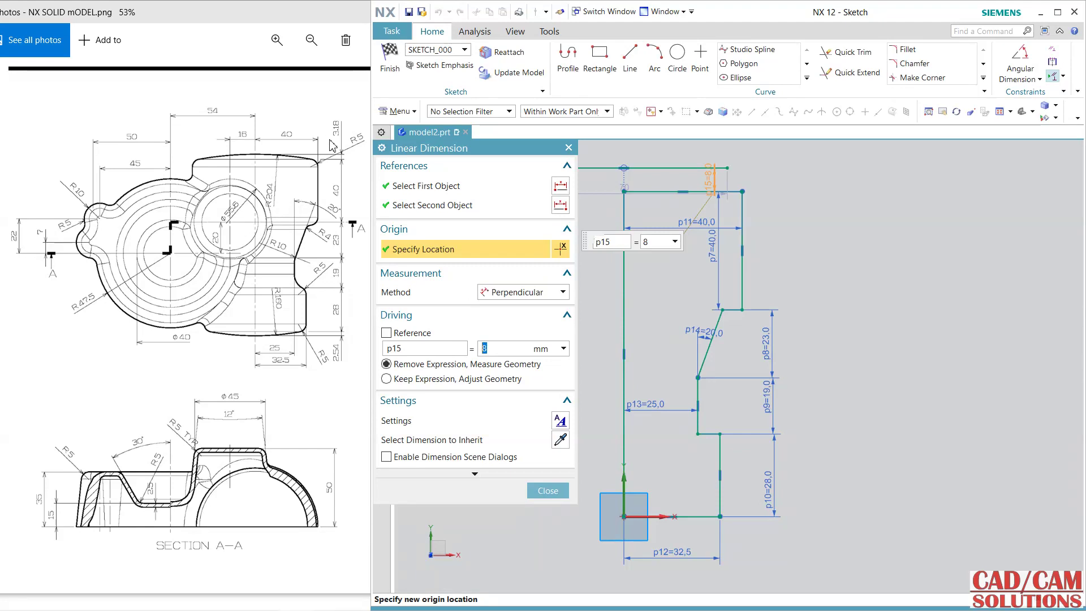
pyautogui.write('3.18')
pyautogui.press('Return')
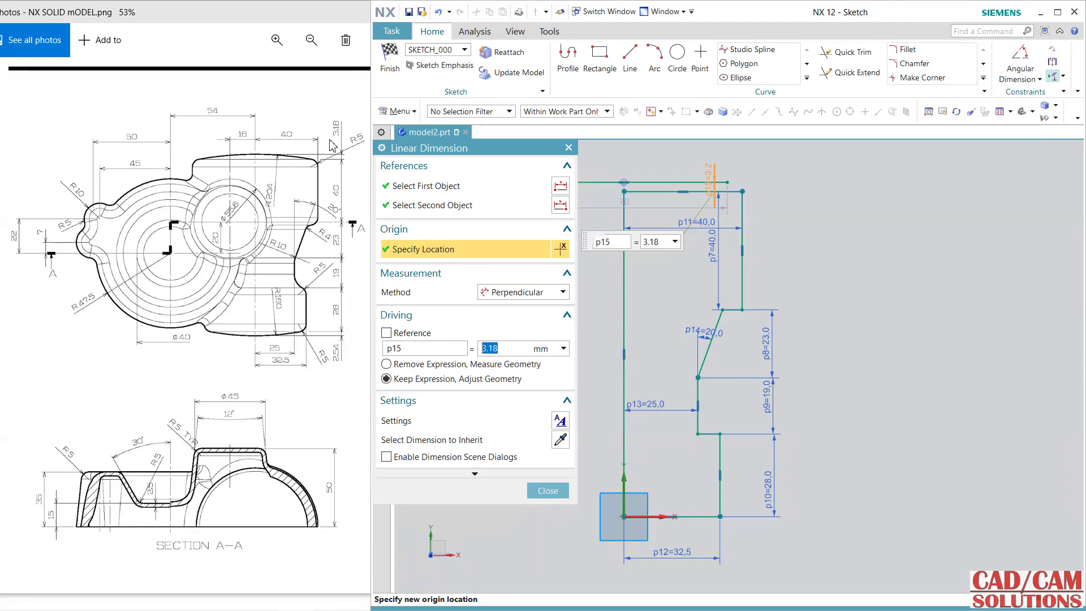
pyautogui.click(546, 490)
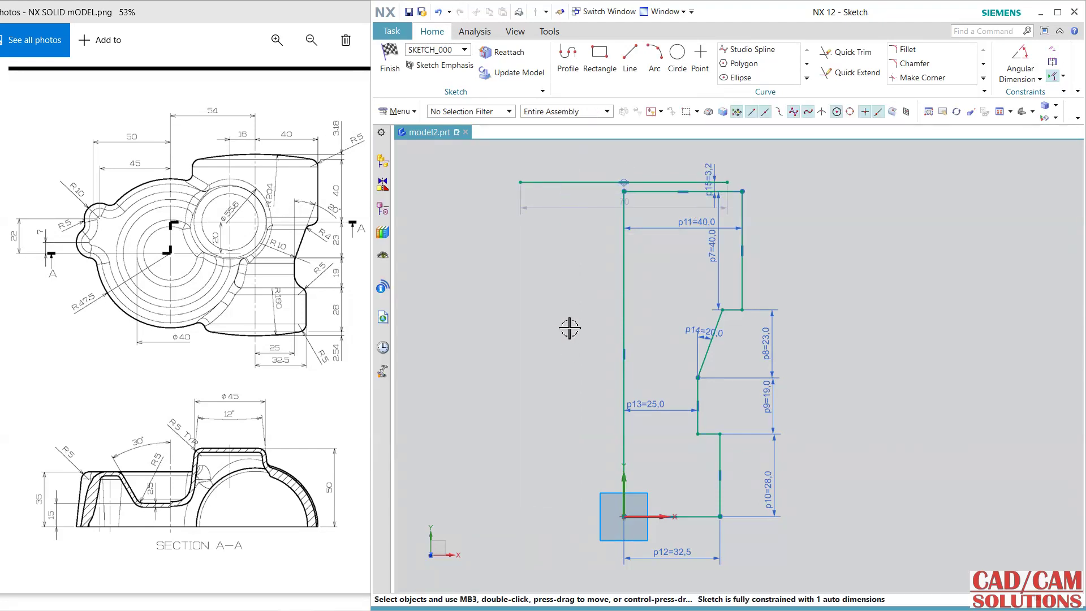
# Set the length of the centred line above the profile to 80 mm.
pyautogui.doubleClick(592, 214)
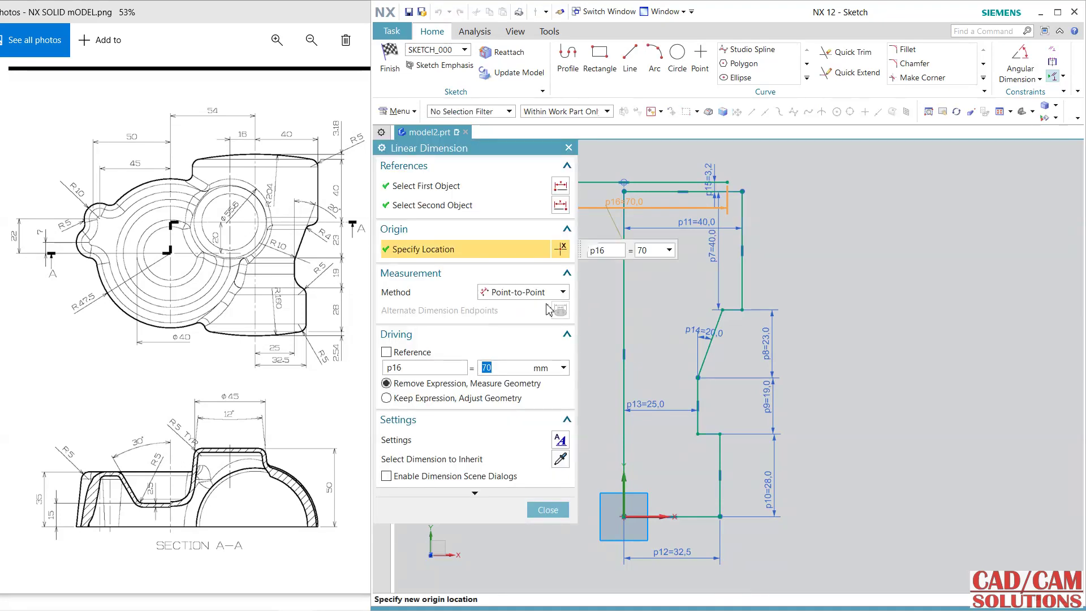
pyautogui.press('Return')
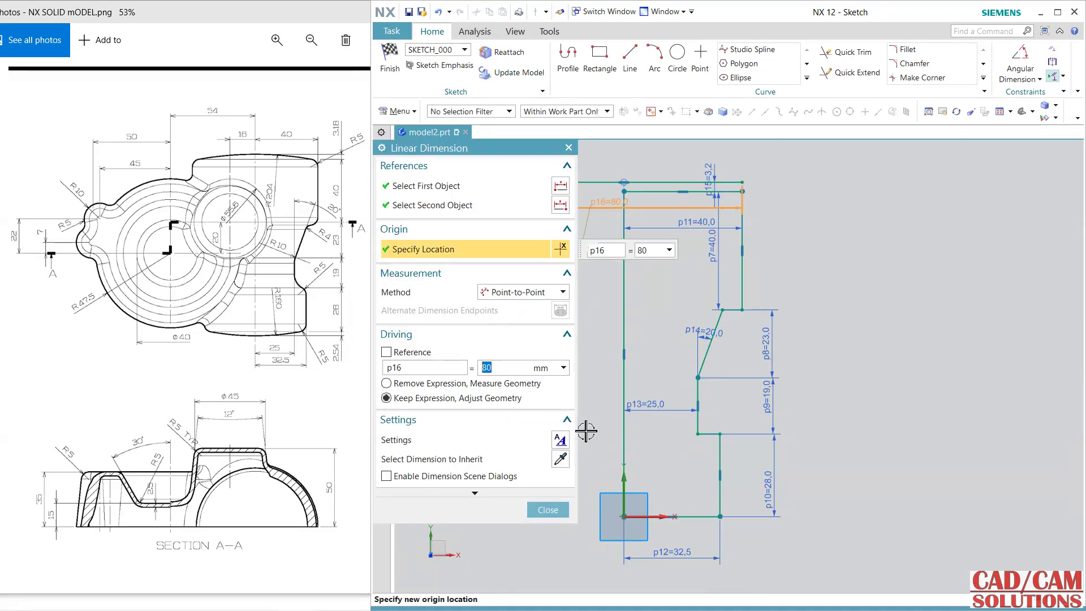
pyautogui.click(547, 509)
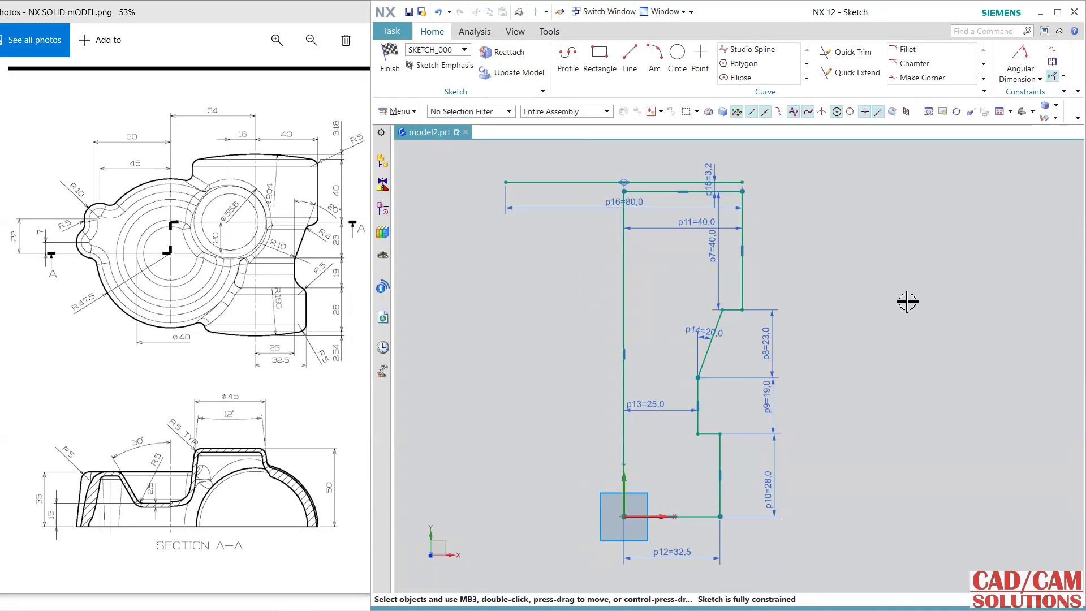
# Draw a three-point arc of about 247 mm radius from the profile's top outer corner across to the 80 mm line's far end, through that line's midpoint.
pyautogui.click(655, 59)
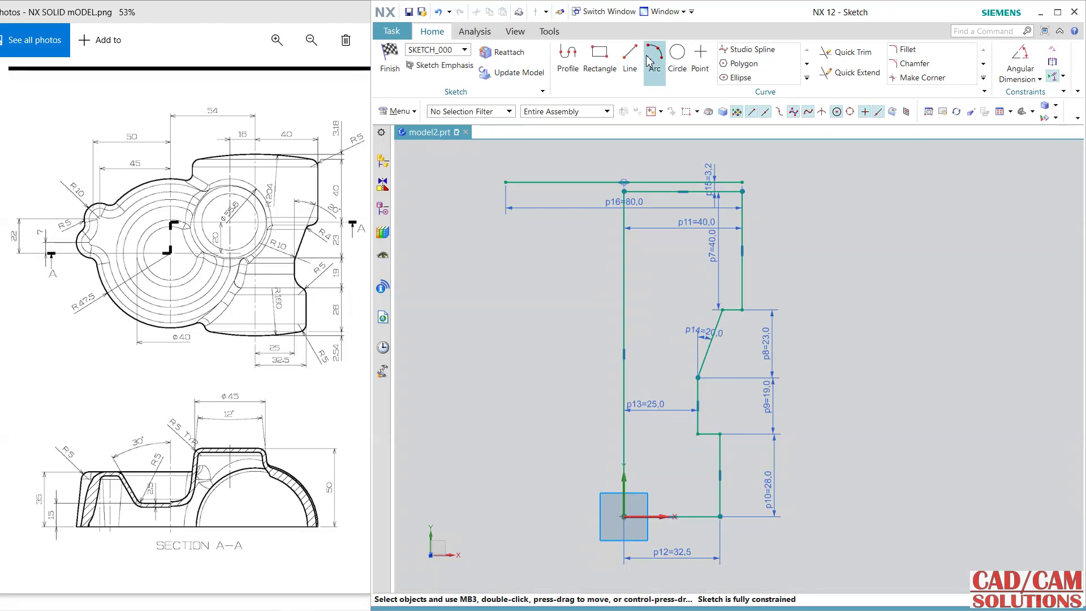
pyautogui.click(742, 191)
pyautogui.keyDown('shift'); pyautogui.moveTo(519, 199); pyautogui.dragTo(551, 205, button='middle'); pyautogui.keyUp('shift')
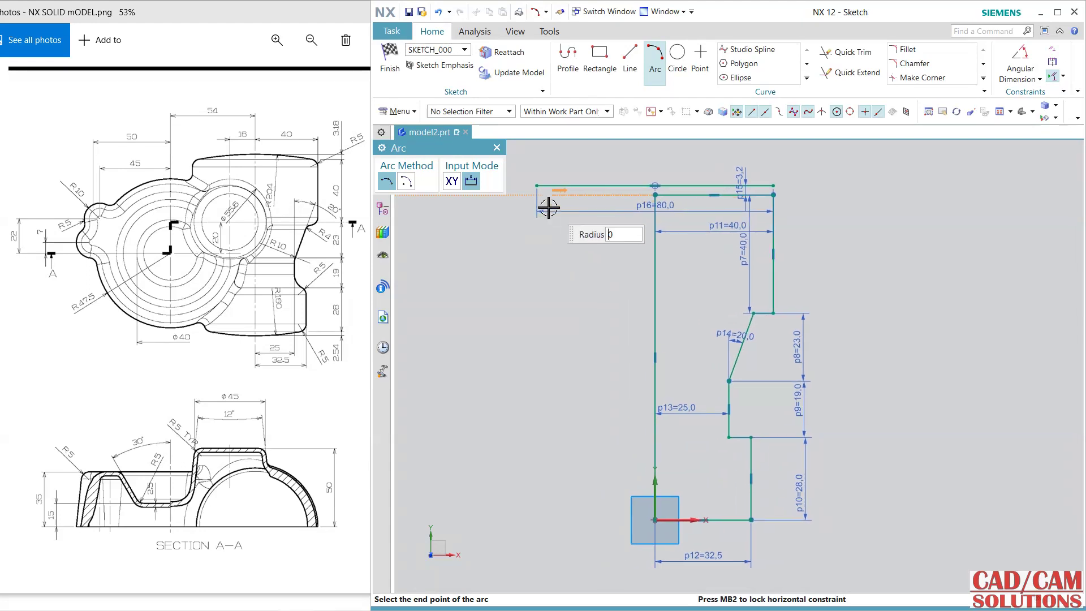
pyautogui.click(537, 186)
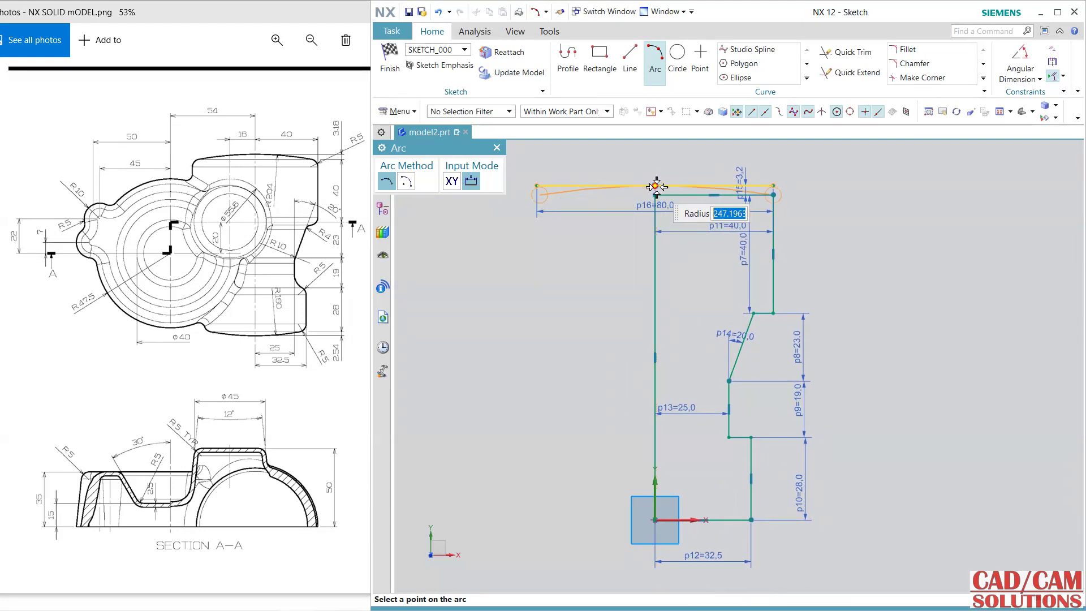
pyautogui.click(659, 184)
pyautogui.press('Escape')
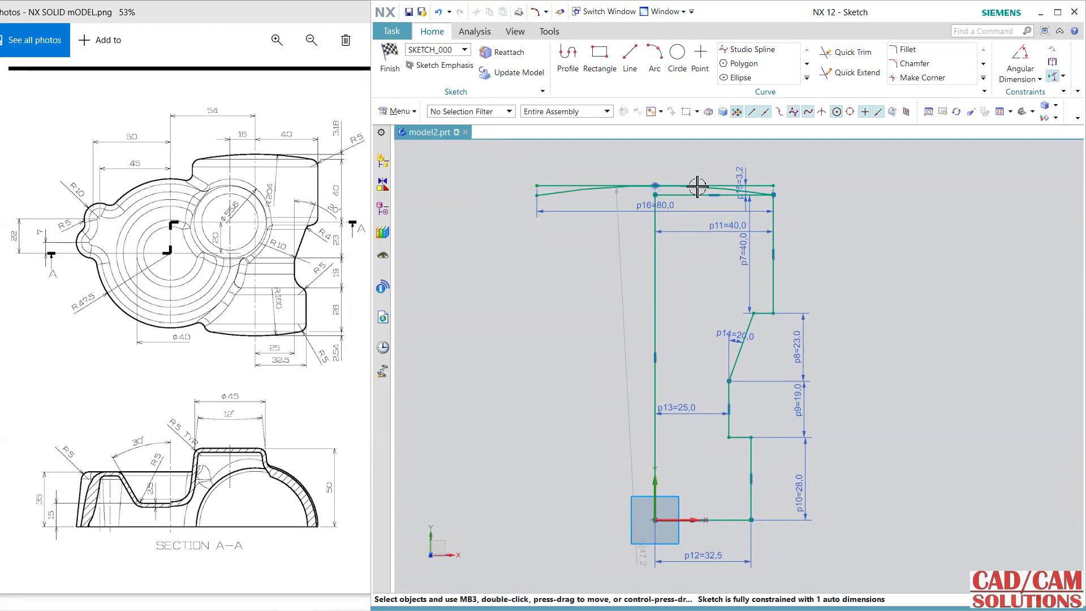
# Set the upper arc's radius to 204 mm.
pyautogui.doubleClick(622, 297)
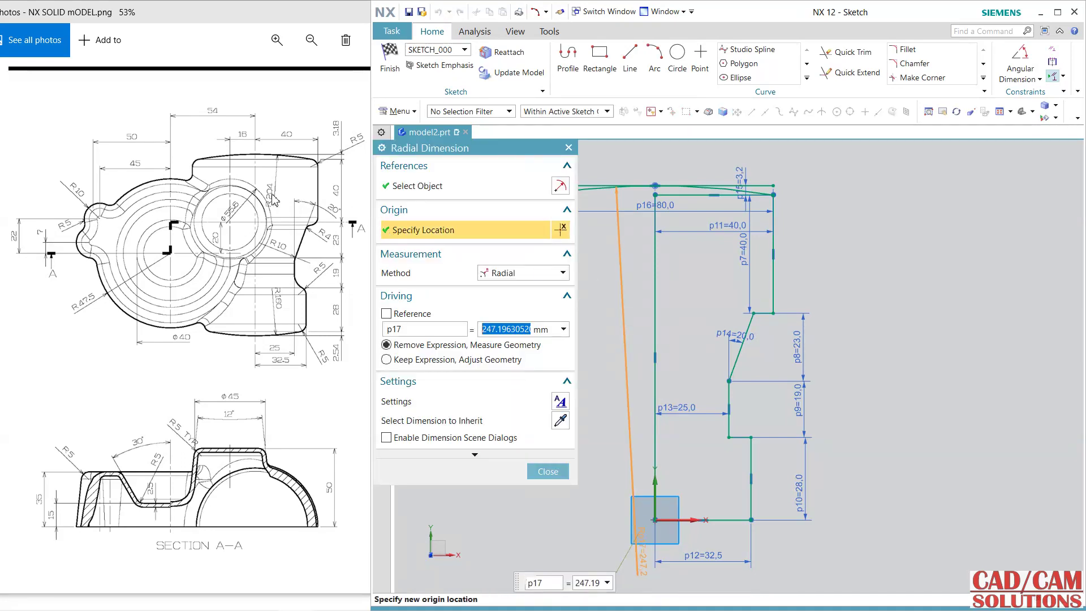
pyautogui.write('204')
pyautogui.press('Return')
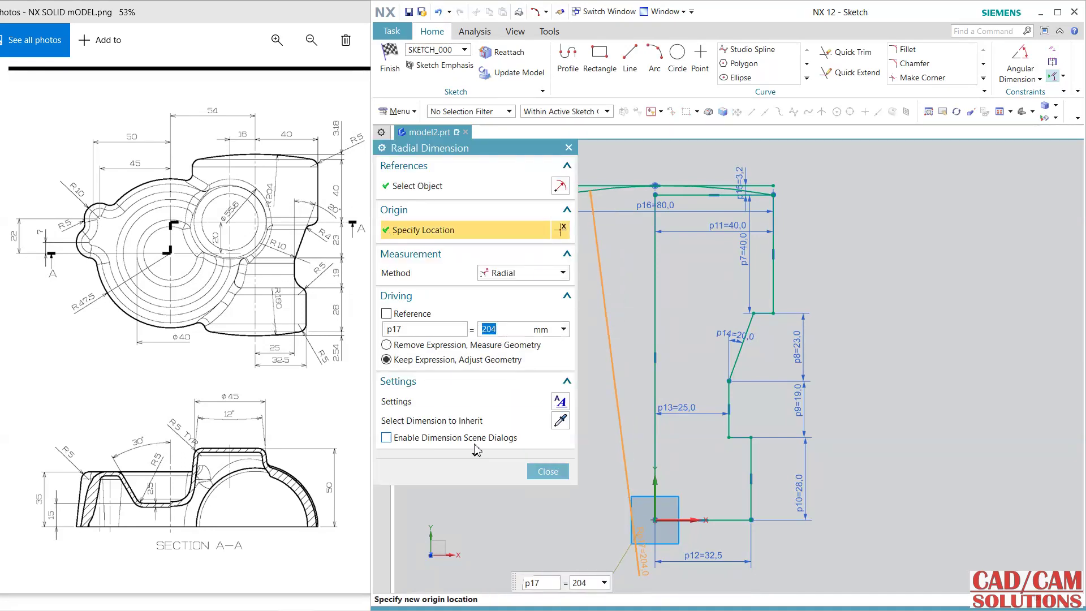
pyautogui.click(548, 472)
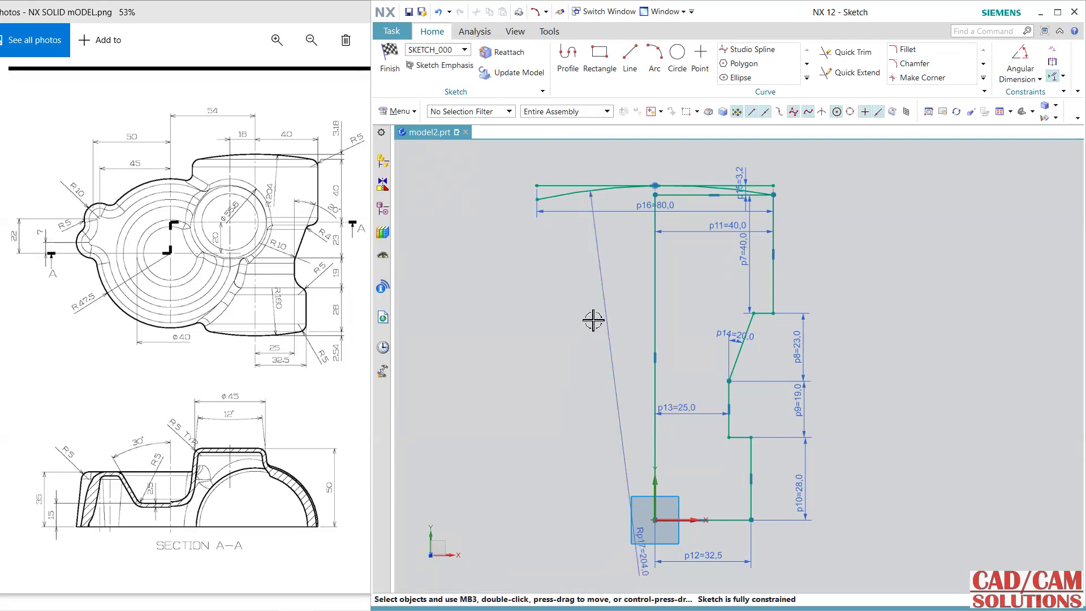
# Try to align the arc's two endpoints with a constraint, and undo it.
pyautogui.click(537, 199)
pyautogui.click(780, 194)
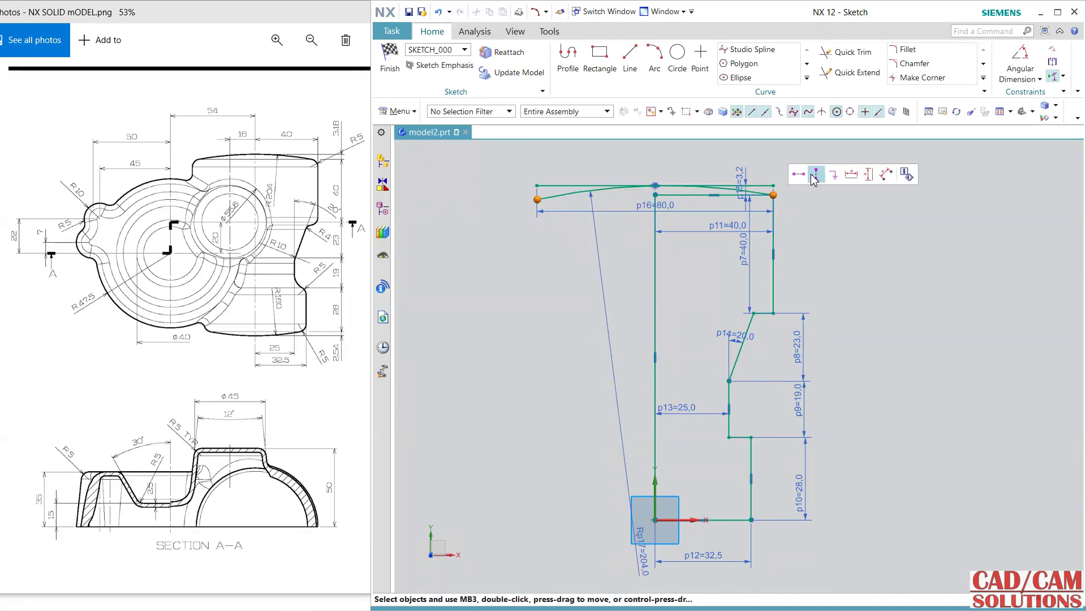
pyautogui.click(810, 176)
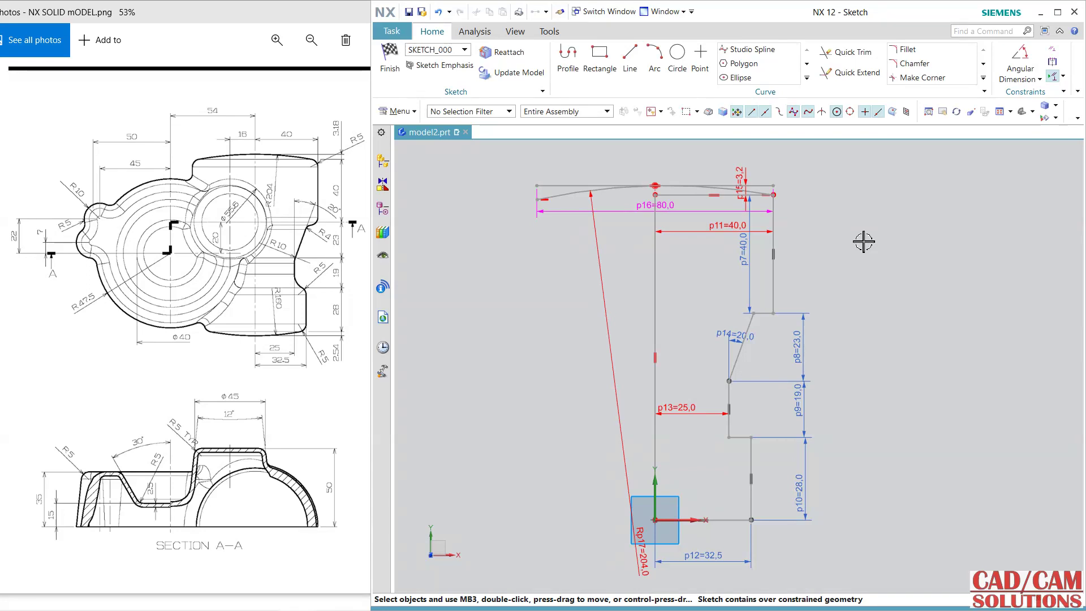
pyautogui.click(437, 12)
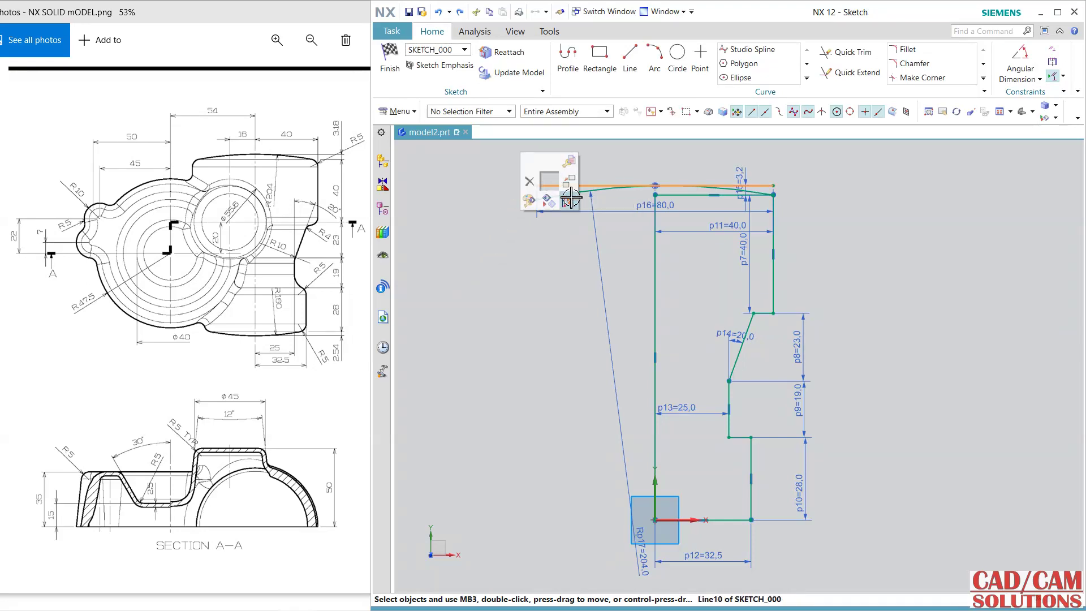
# Convert the 80 mm line to reference, and draw a short line from the long vertical line's upper end to the arc's midpoint.
pyautogui.click(569, 198)
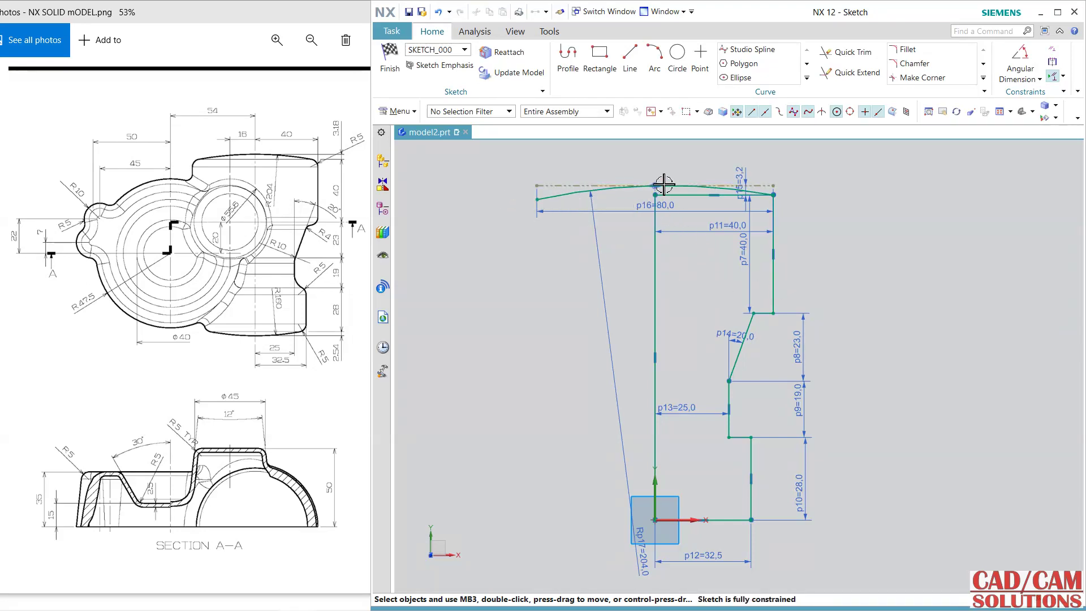
pyautogui.scroll(3, 664, 184)
pyautogui.click(630, 57)
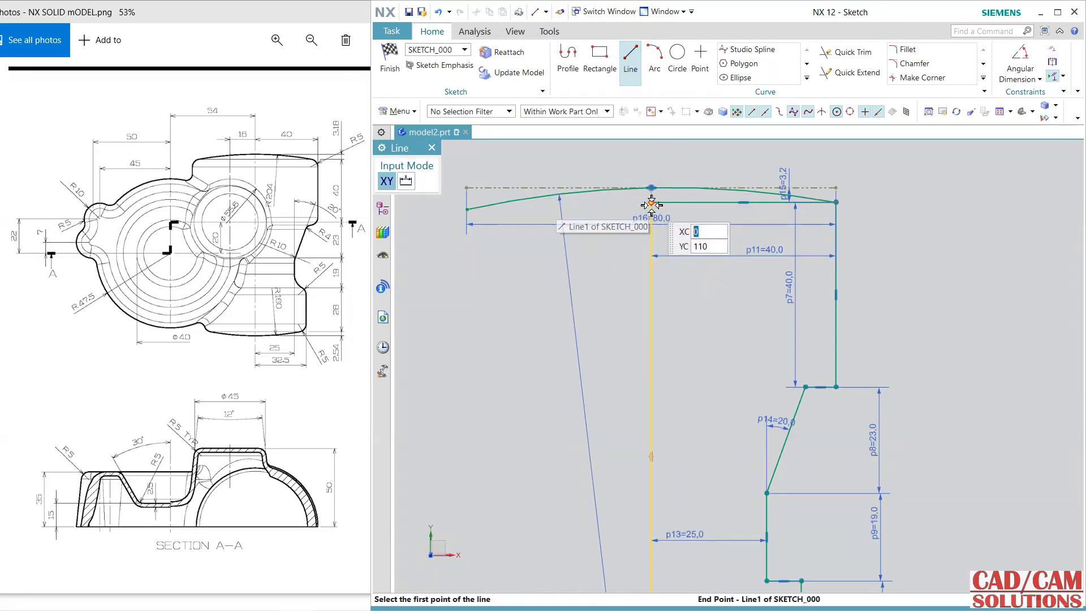
pyautogui.click(652, 204)
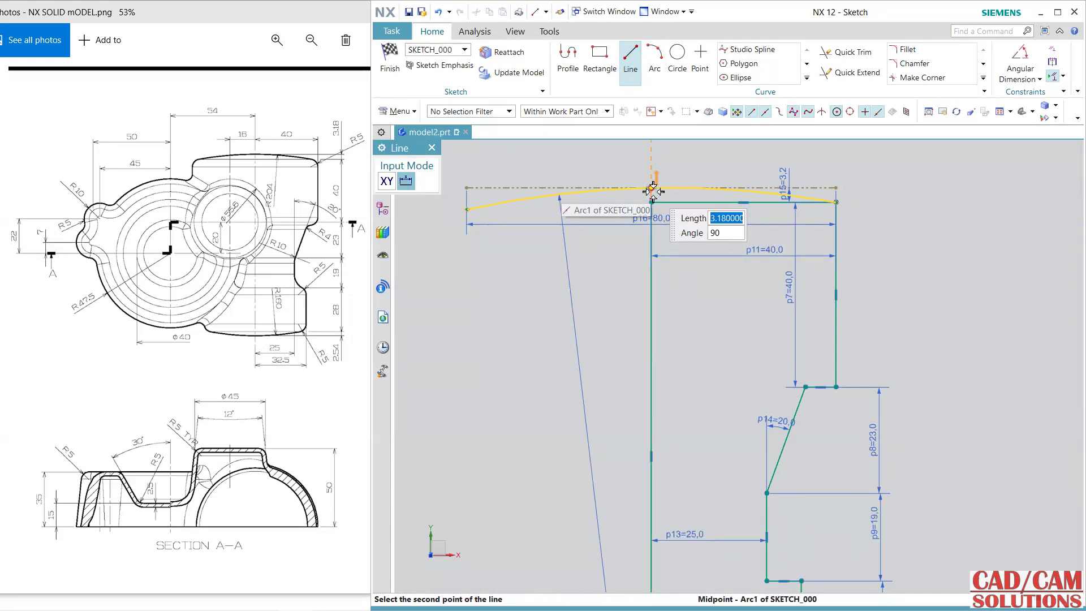
pyautogui.click(653, 191)
pyautogui.press('Escape')
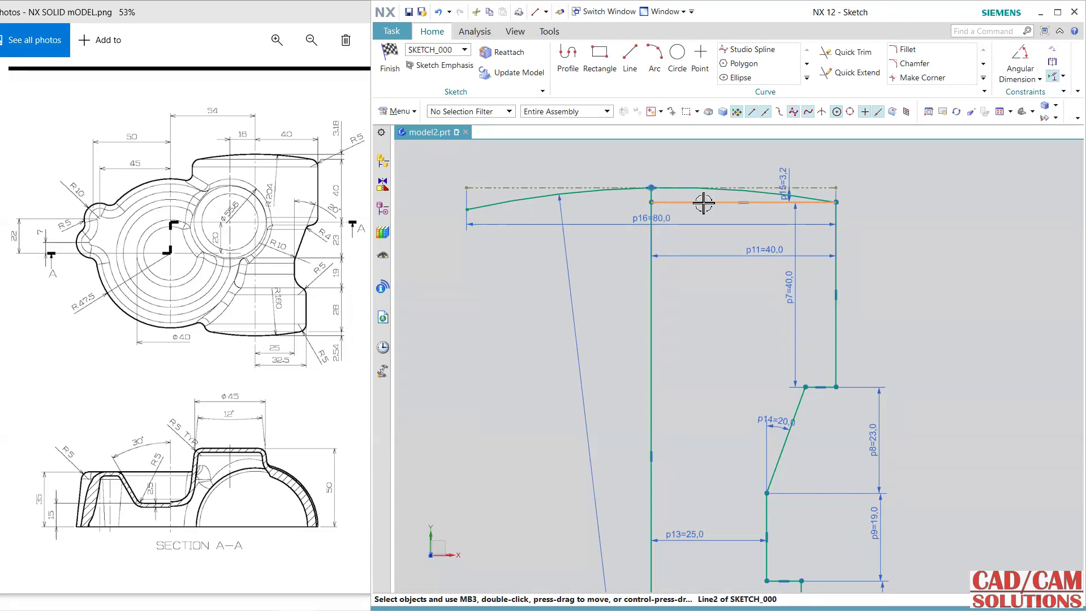
# Convert the profile's straight top edge beneath the arc to a reference line.
pyautogui.click(704, 203)
pyautogui.click(708, 216)
# Draw a horizontal line about 51 mm long just below the profile's bottom edge, crossing beneath the origin.
pyautogui.scroll(-1, 727, 341)
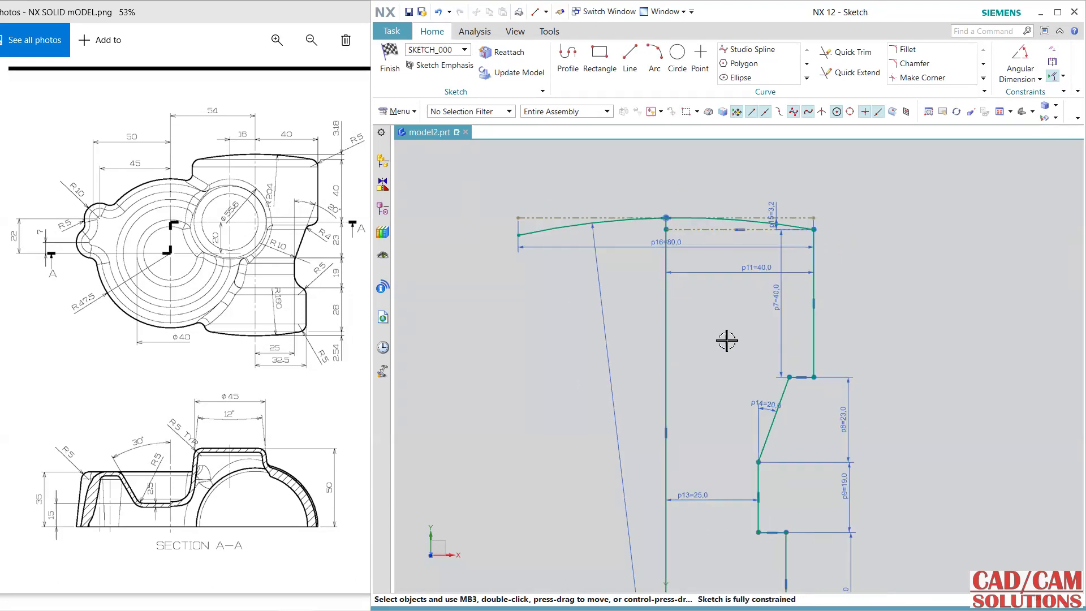
pyautogui.keyDown('shift'); pyautogui.moveTo(749, 418); pyautogui.dragTo(674, 416, button='middle'); pyautogui.keyUp('shift')
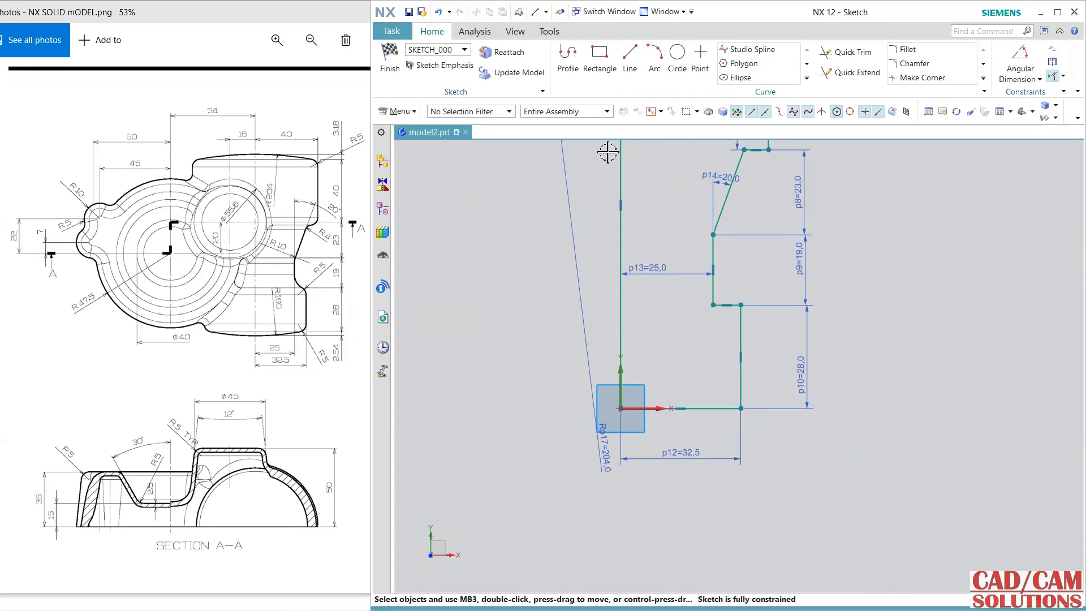
pyautogui.click(630, 58)
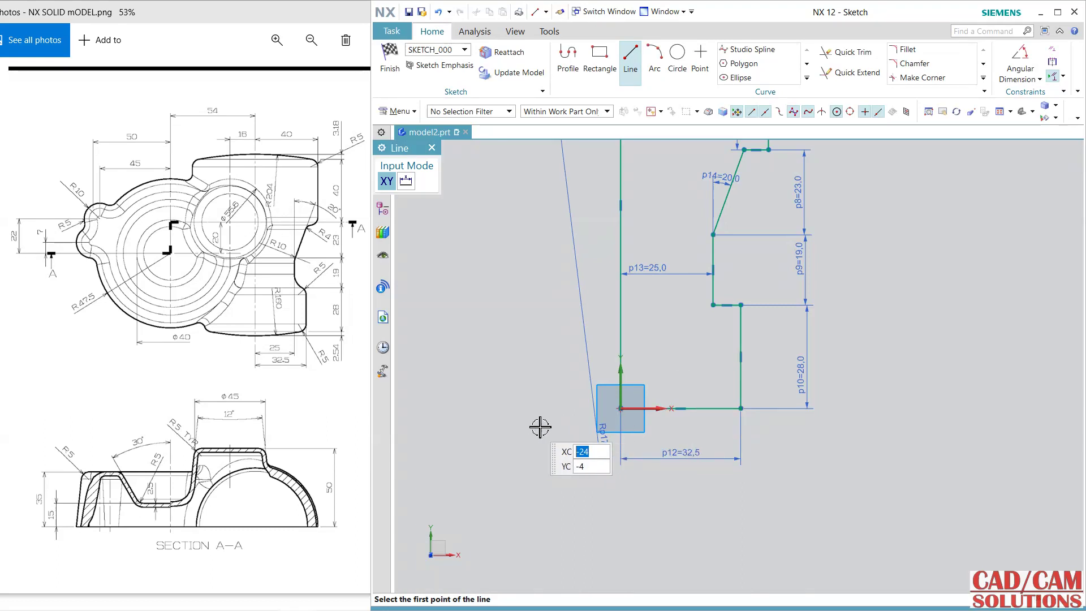
pyautogui.click(519, 423)
pyautogui.click(708, 428)
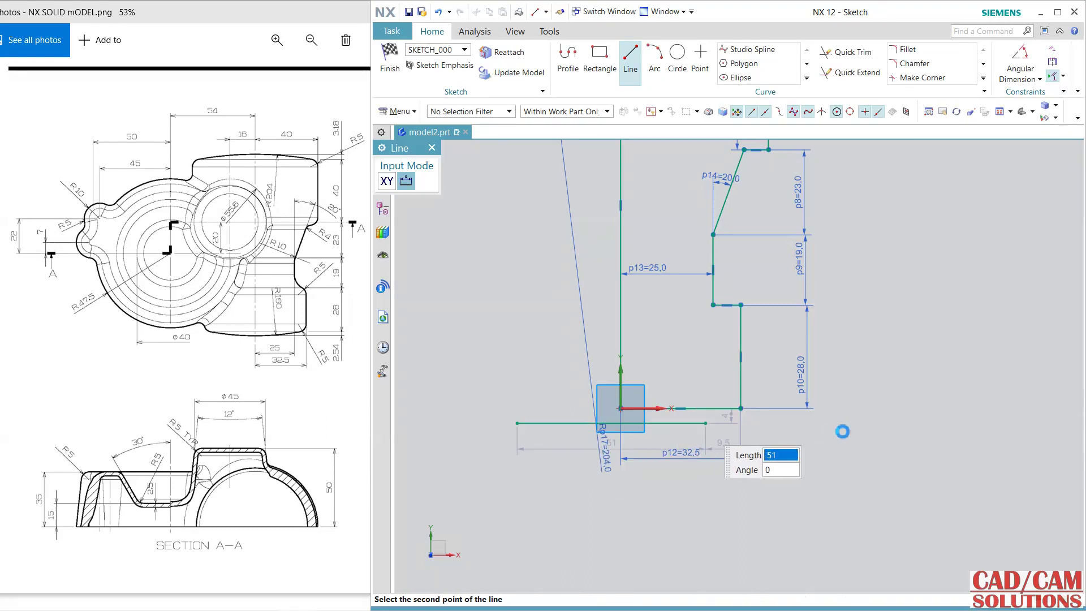
pyautogui.press('Escape')
# Set the distance between the new horizontal line and the profile's bottom edge to 2.54 mm.
pyautogui.doubleClick(725, 416)
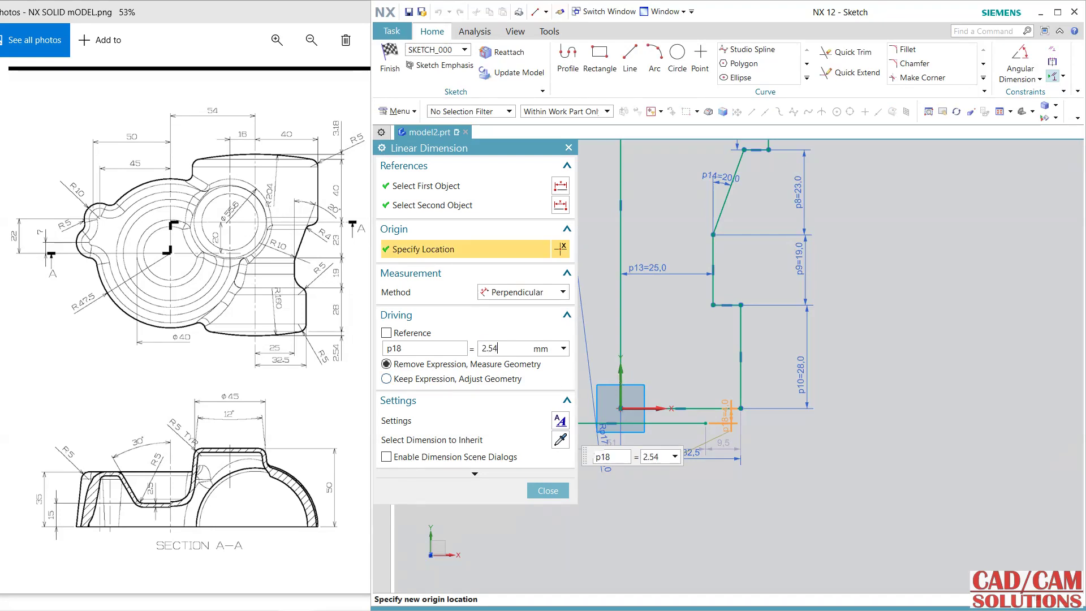
pyautogui.write('2.54')
pyautogui.press('Return')
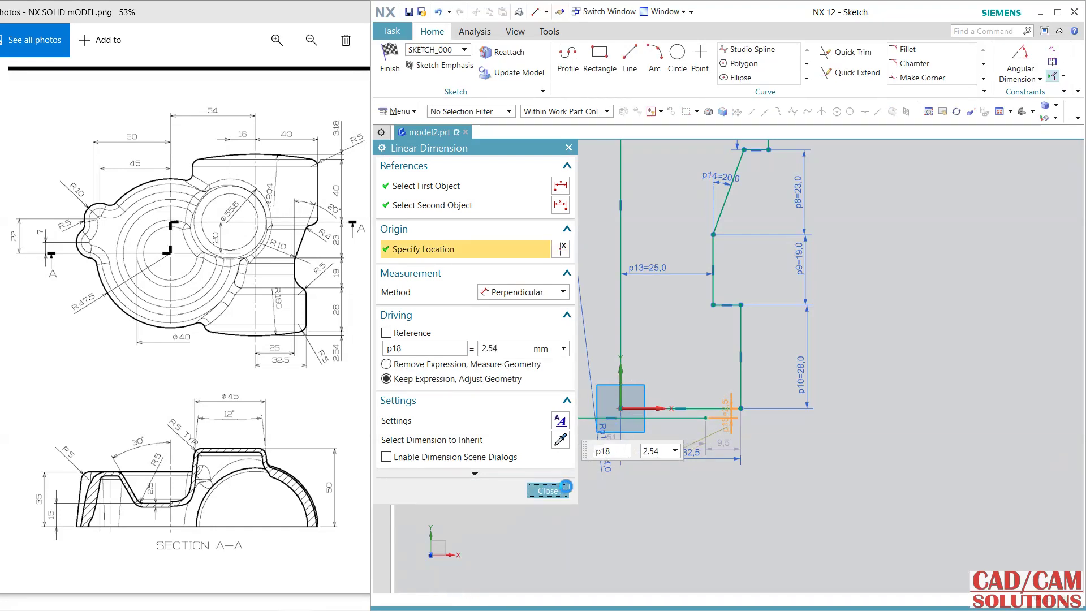
pyautogui.click(548, 491)
# Constrain the lower line's midpoint to the long vertical line and set the lower line's length to 65 mm.
pyautogui.click(622, 385)
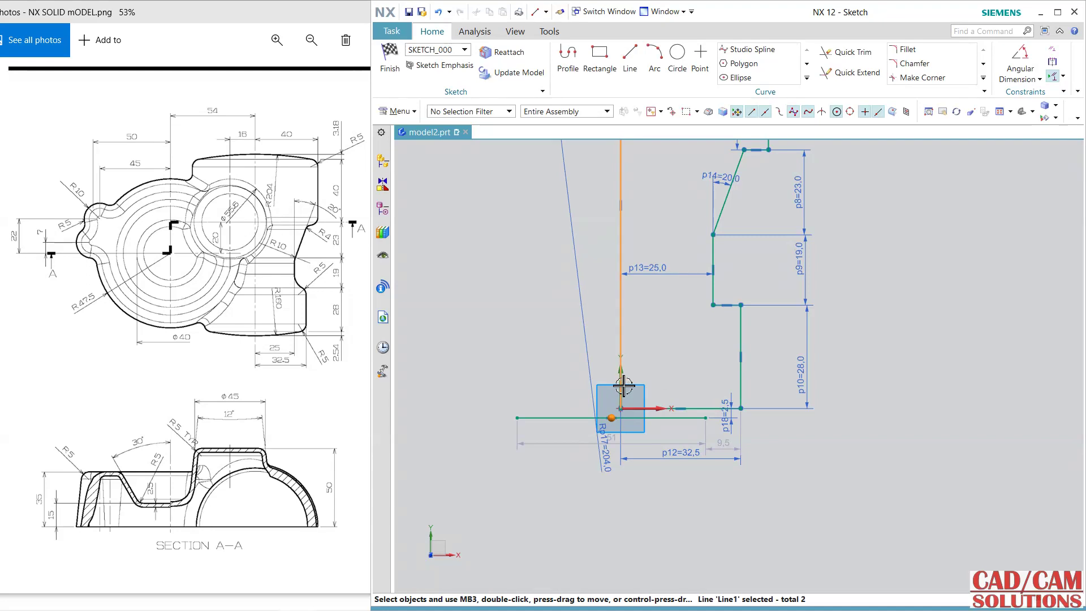
pyautogui.click(641, 369)
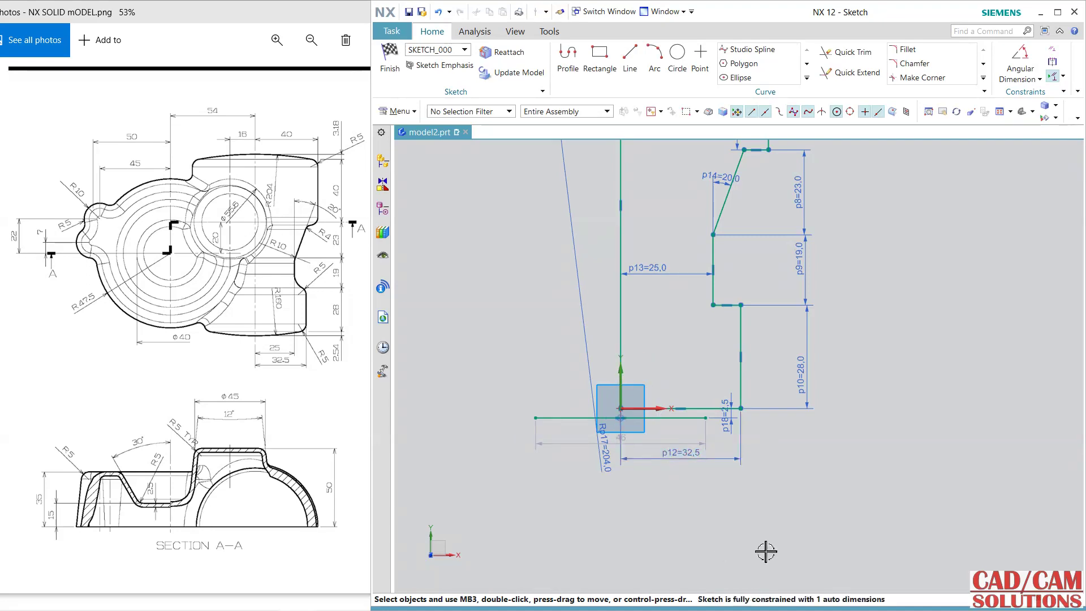
pyautogui.doubleClick(651, 445)
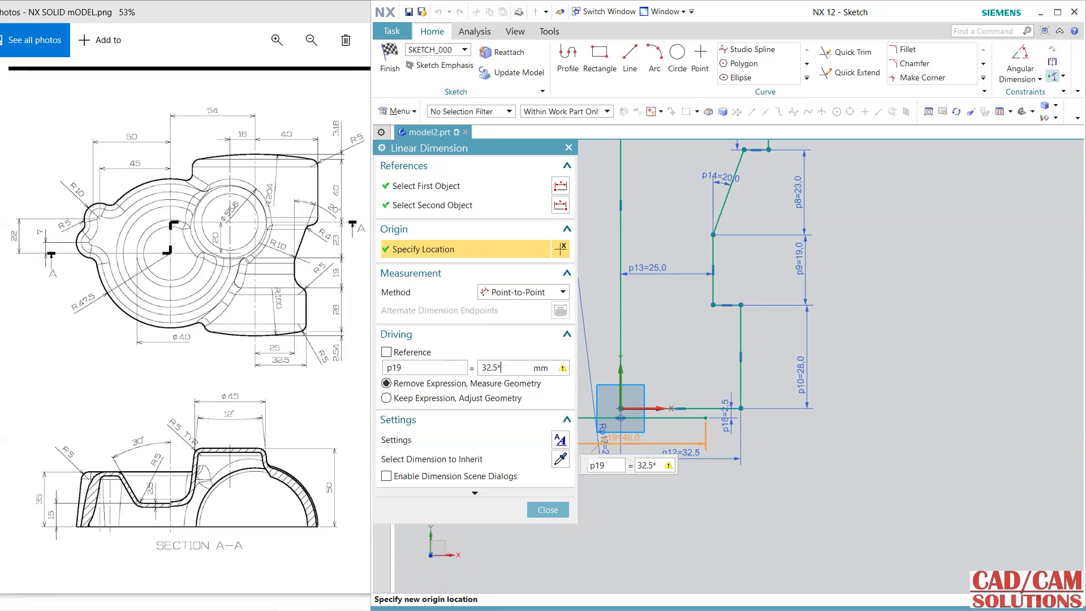
pyautogui.click(546, 510)
# Draw a three-point arc of about 209 mm radius from the profile's bottom right corner, symmetric about the vertical line, through the lower line's midpoint.
pyautogui.click(655, 58)
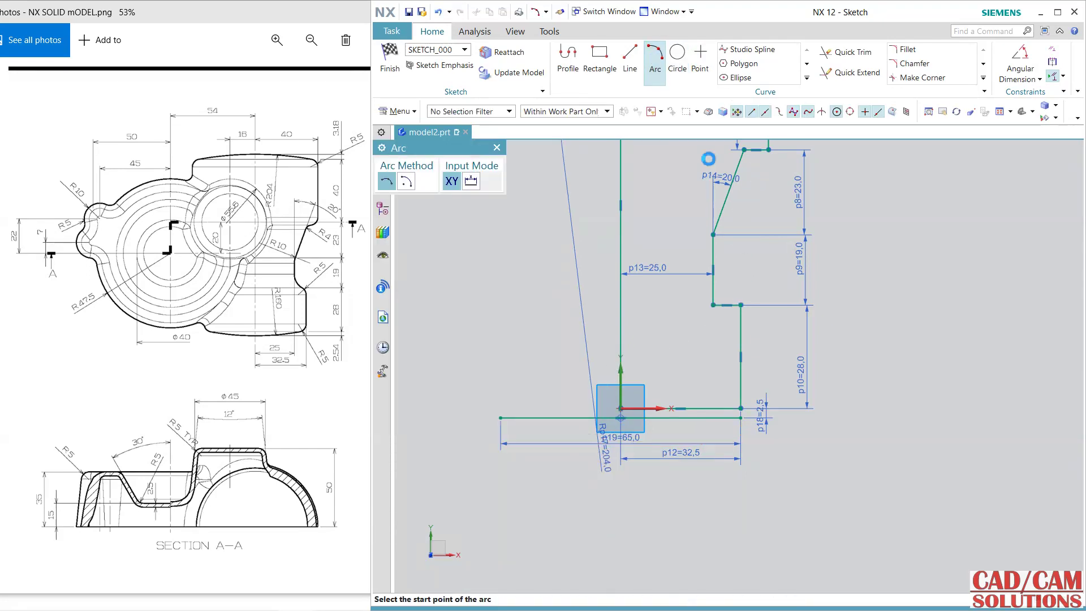
pyautogui.click(742, 408)
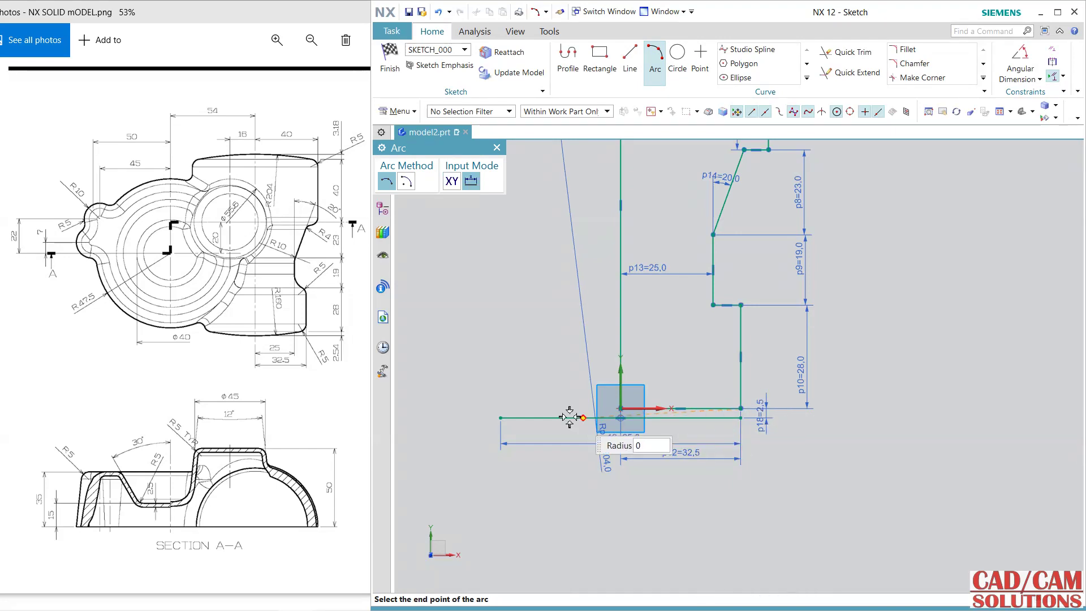
pyautogui.click(501, 408)
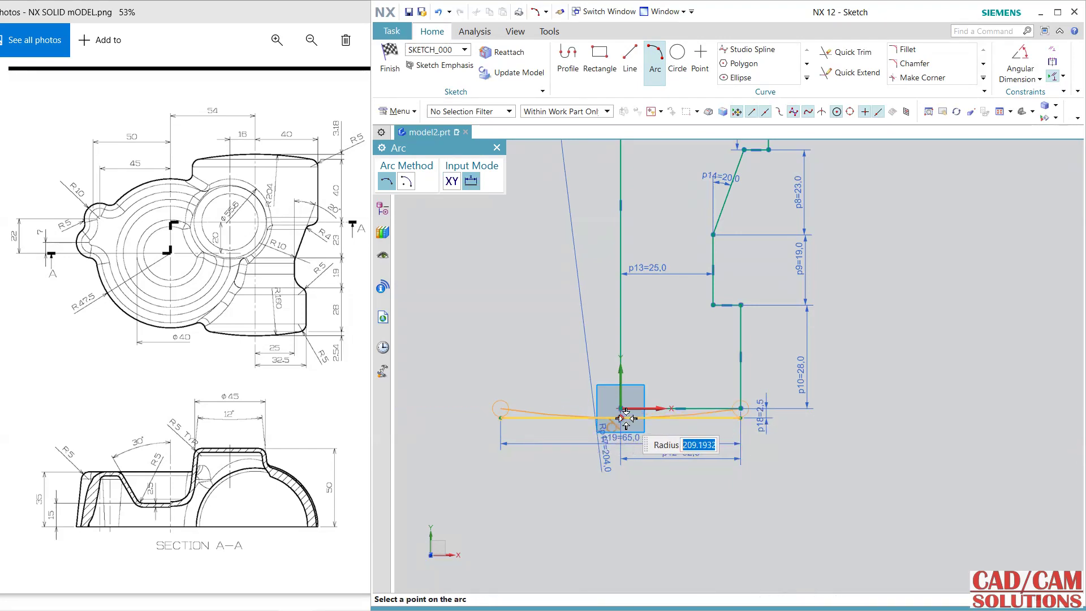
pyautogui.click(628, 418)
pyautogui.press('Escape')
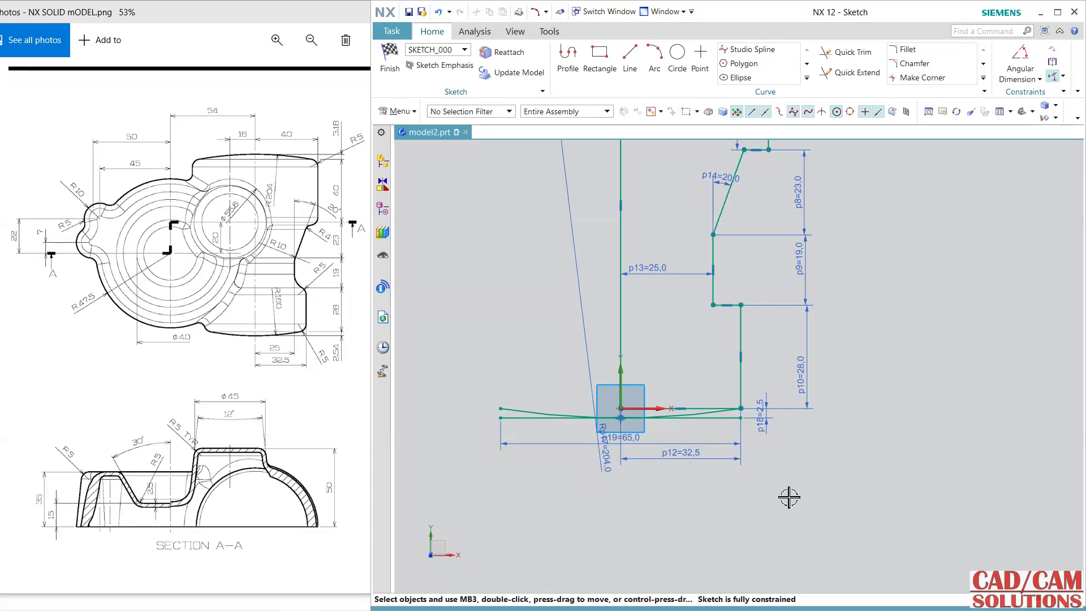
# Align the lower arc's free end horizontally with the profile's bottom corner, and move the 204 mm radius dimension away from the origin.
pyautogui.click(742, 407)
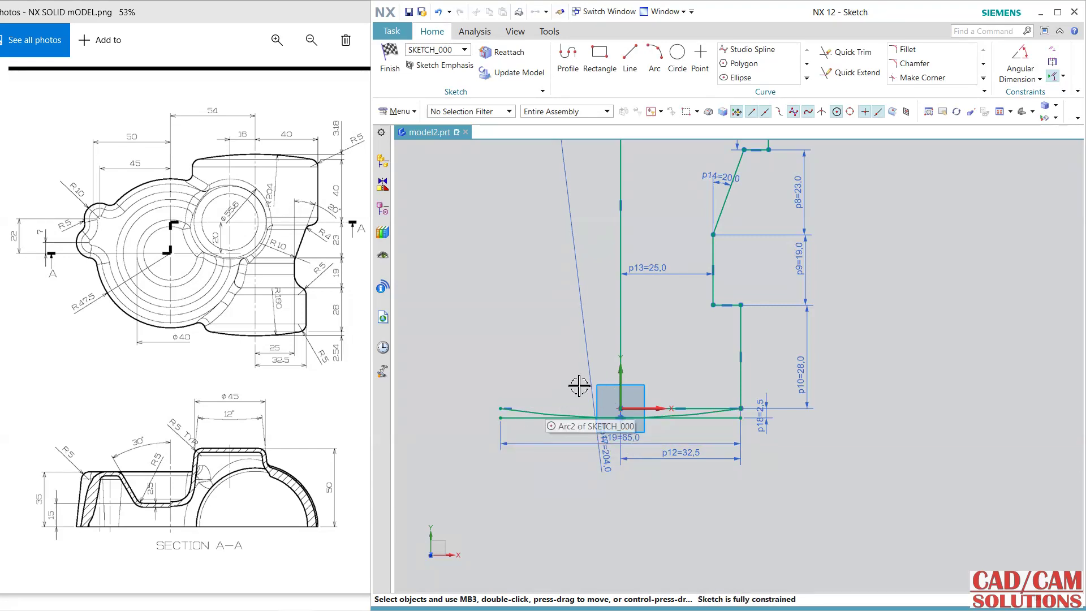
pyautogui.moveTo(590, 378)
pyautogui.mouseDown()
pyautogui.moveTo(509, 375)
pyautogui.moveTo(480, 362)
pyautogui.moveTo(483, 378)
pyautogui.mouseUp()
pyautogui.keyDown('shift'); pyautogui.moveTo(854, 445); pyautogui.dragTo(866, 472, button='middle'); pyautogui.keyUp('shift')
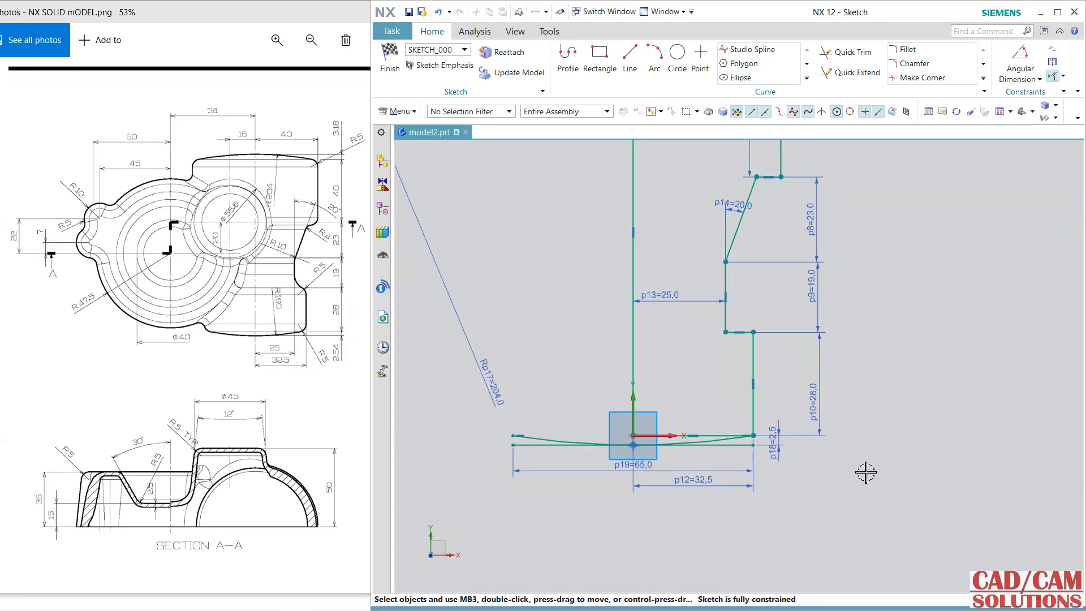
# Add a radial dimension to the lower arc, and delete the 65 mm line beneath the profile.
pyautogui.click(1039, 79)
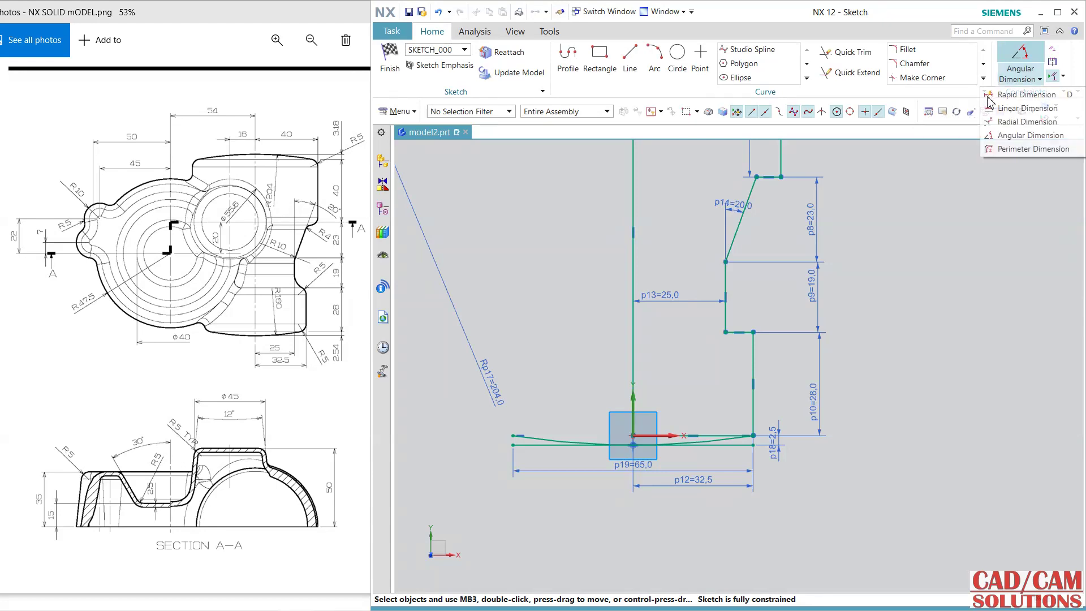
pyautogui.click(1000, 95)
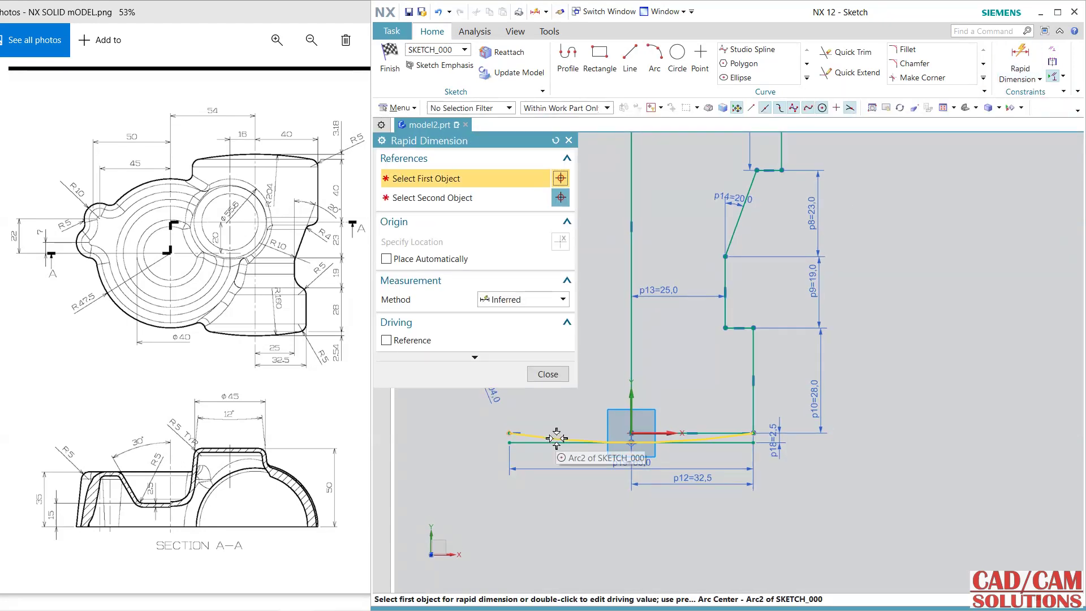
pyautogui.click(553, 438)
pyautogui.click(589, 401)
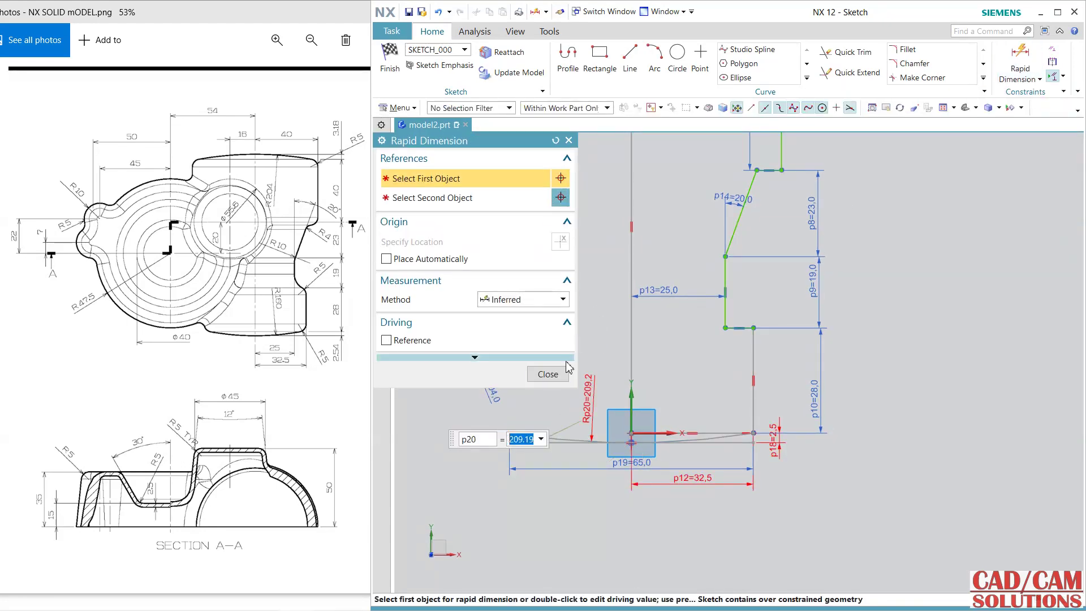
pyautogui.click(547, 374)
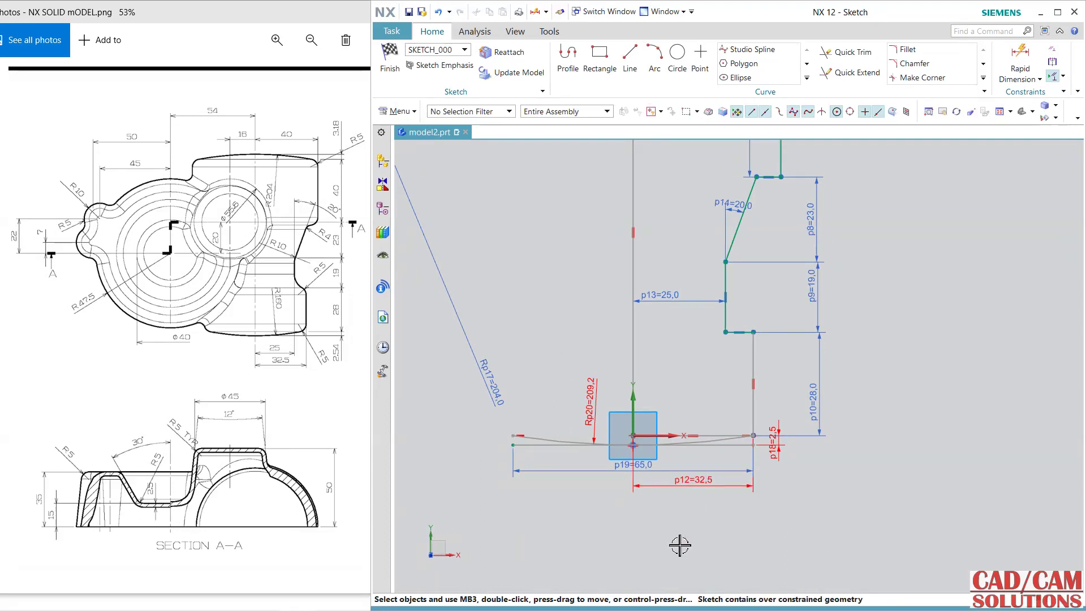
pyautogui.click(527, 447)
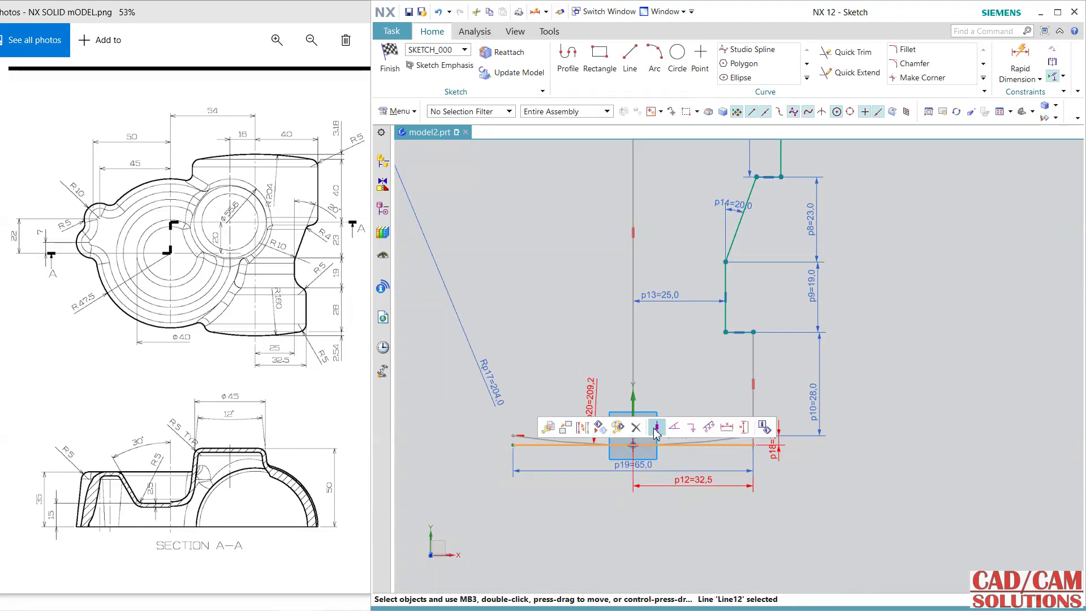
pyautogui.click(619, 427)
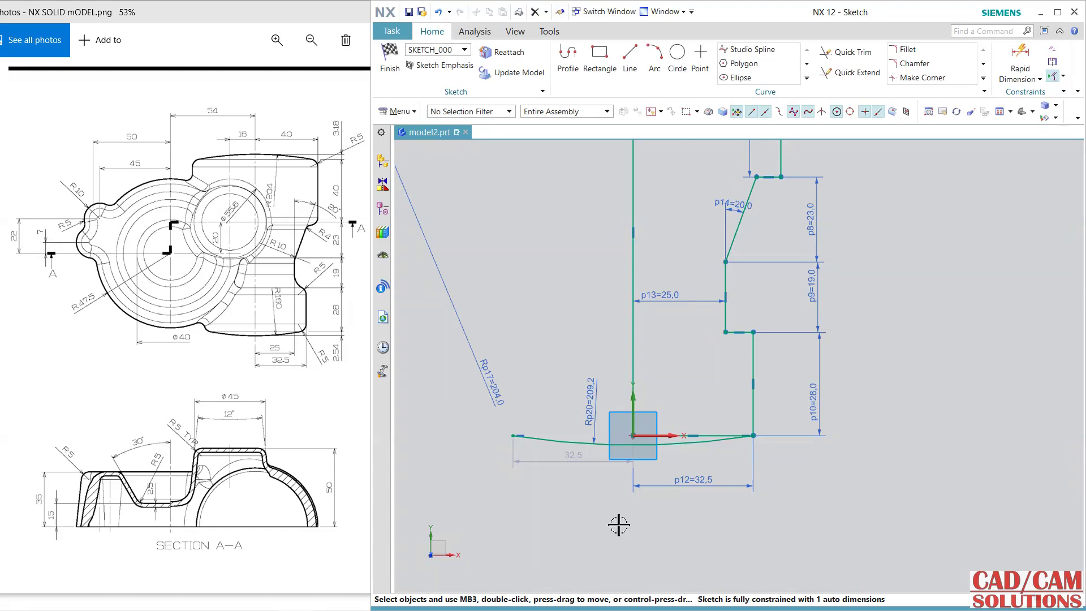
# Set the lower arc's radius to 160 mm.
pyautogui.doubleClick(594, 402)
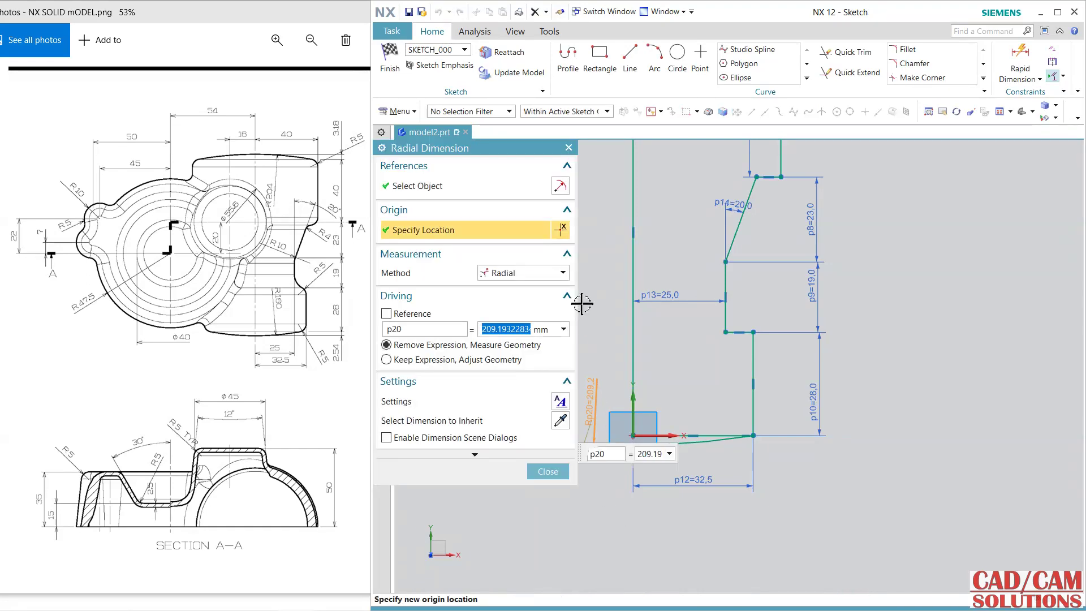
pyautogui.write('160')
pyautogui.press('Return')
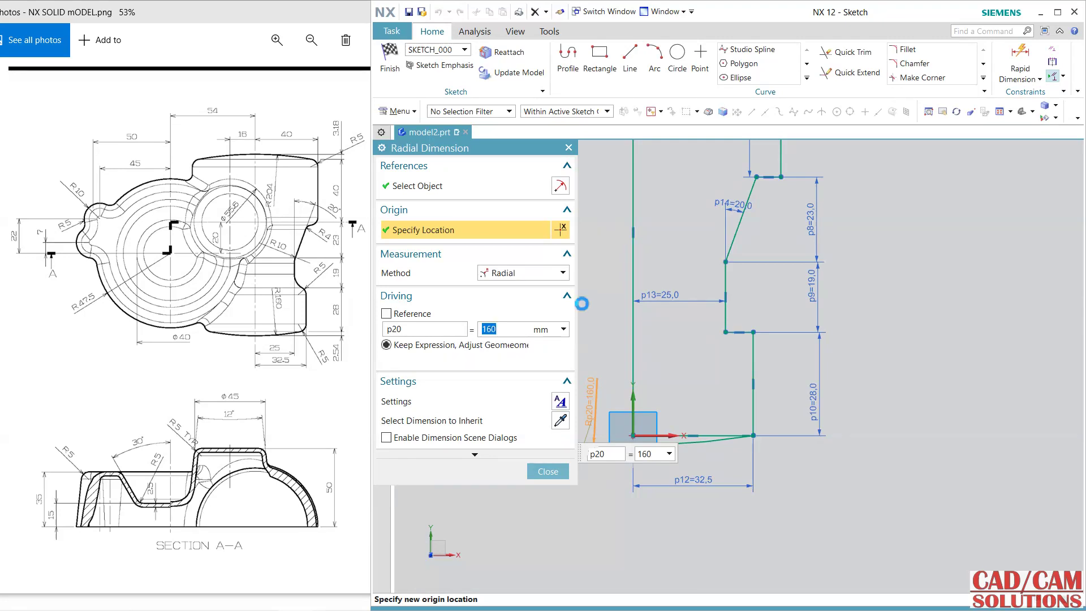
pyautogui.click(561, 473)
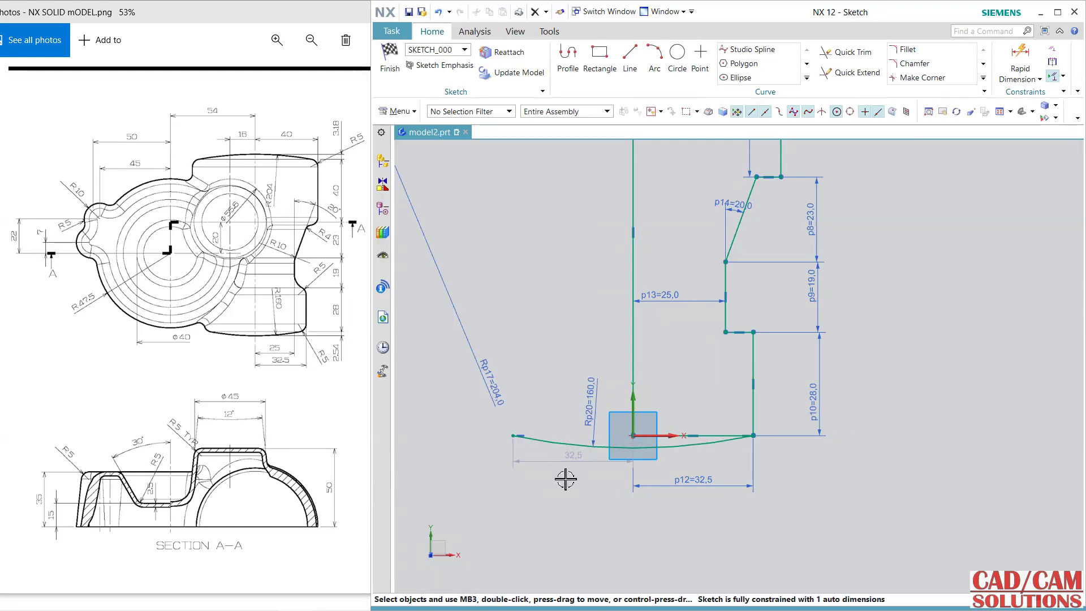
# Make the automatic dimension from the lower arc's free end to the long vertical line a driving dimension of 32.5 mm.
pyautogui.doubleClick(572, 460)
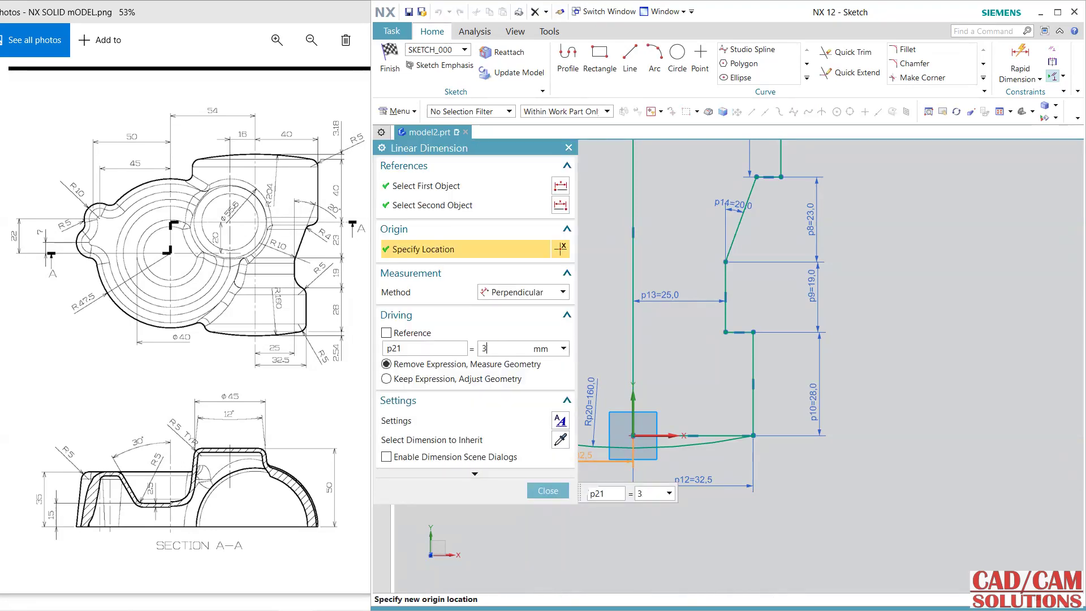
pyautogui.click(387, 379)
pyautogui.click(548, 491)
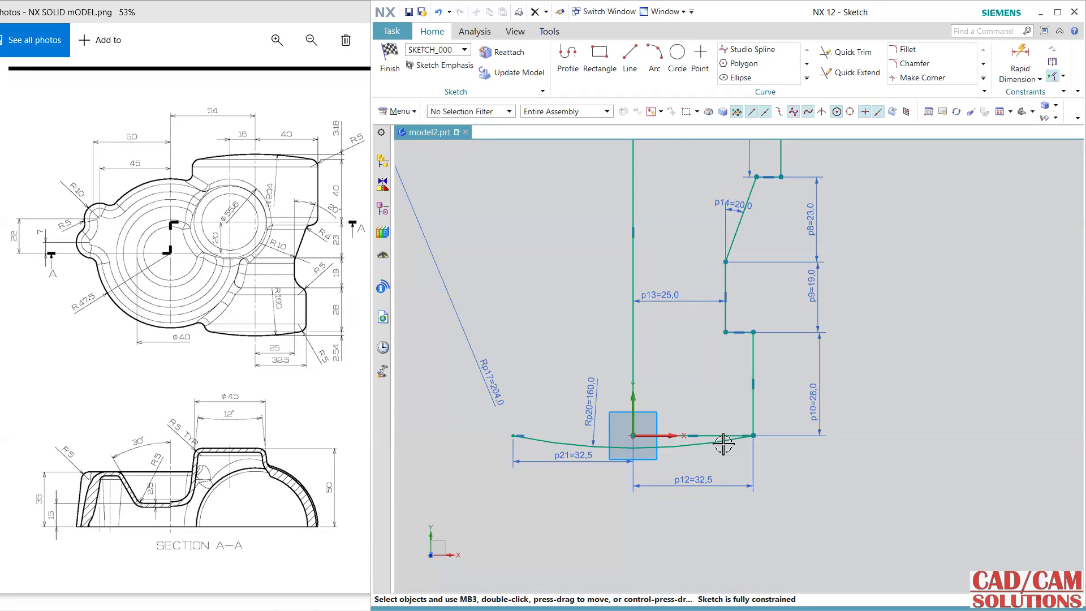
# Draw a short vertical line from the origin down to the midpoint of the lower arc.
pyautogui.click(630, 57)
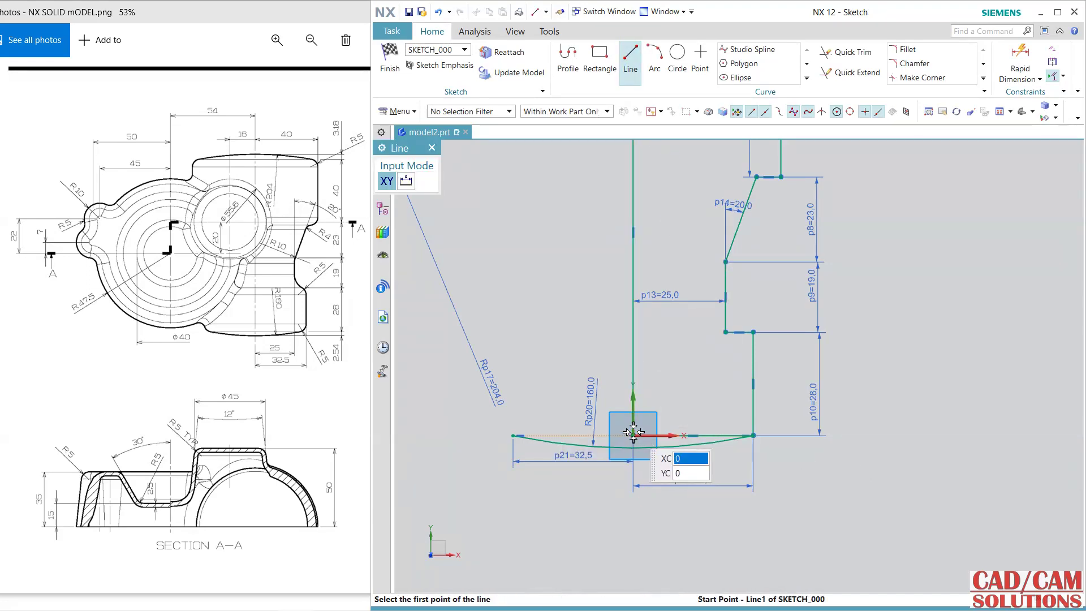
pyautogui.click(635, 451)
pyautogui.click(635, 454)
pyautogui.press('Escape')
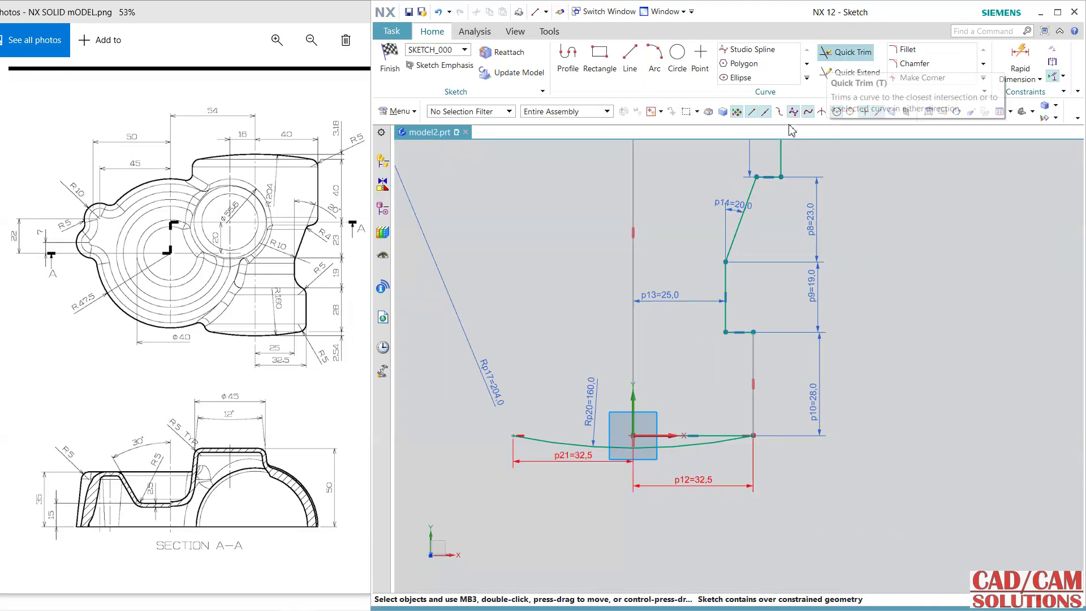
# Trim away the half of the lower arc that lies outside the profile, left of the vertical line.
pyautogui.click(827, 52)
pyautogui.click(577, 447)
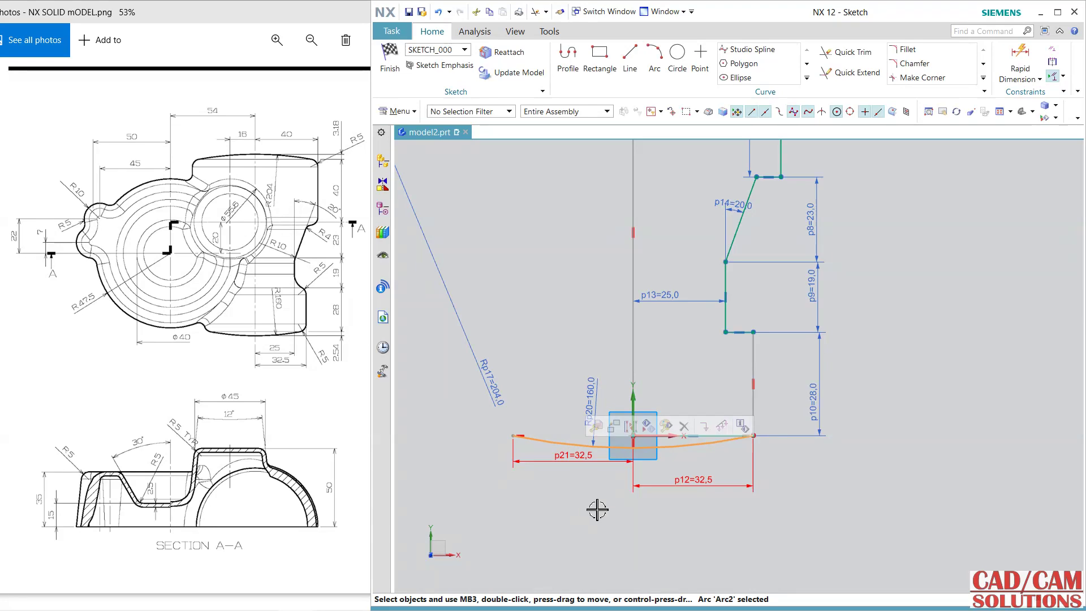
pyautogui.click(847, 52)
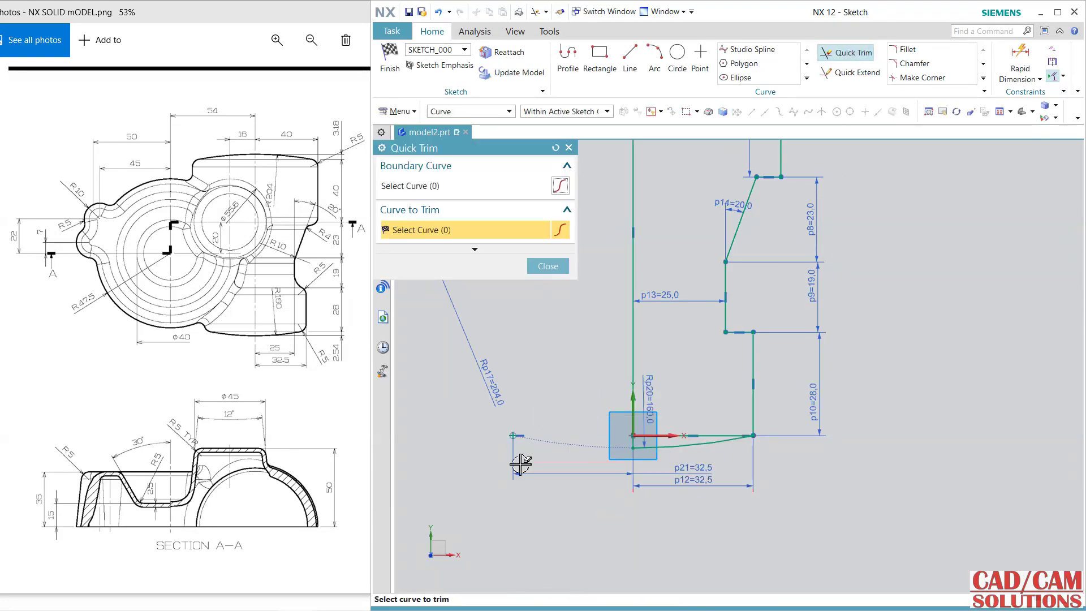
pyautogui.middleClick(631, 516)
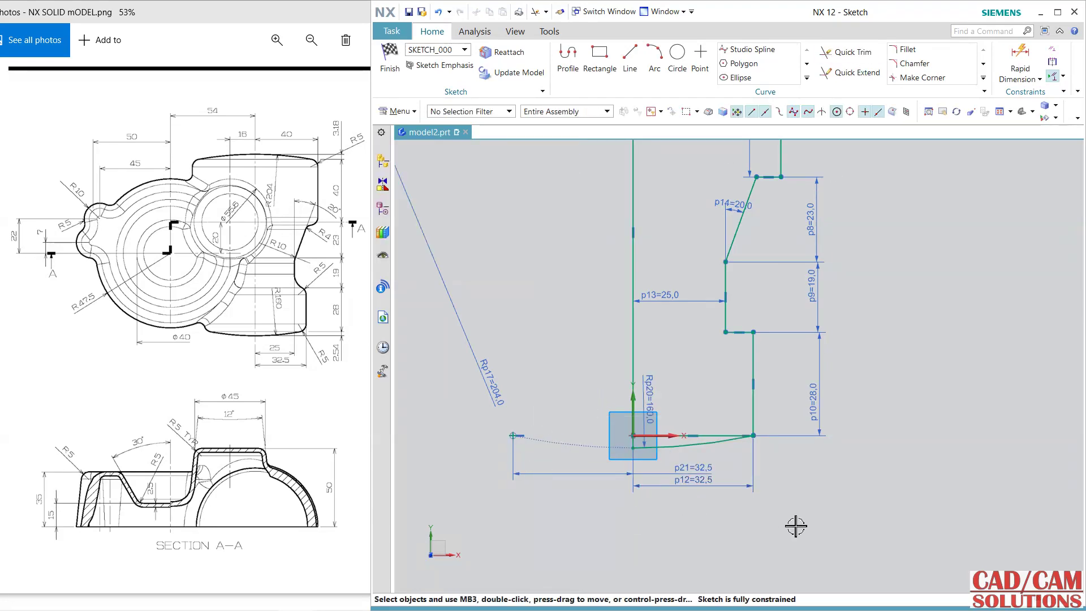
# Convert the profile's straight bottom edge above the lower arc to a reference line, and finish the sketch.
pyautogui.click(714, 435)
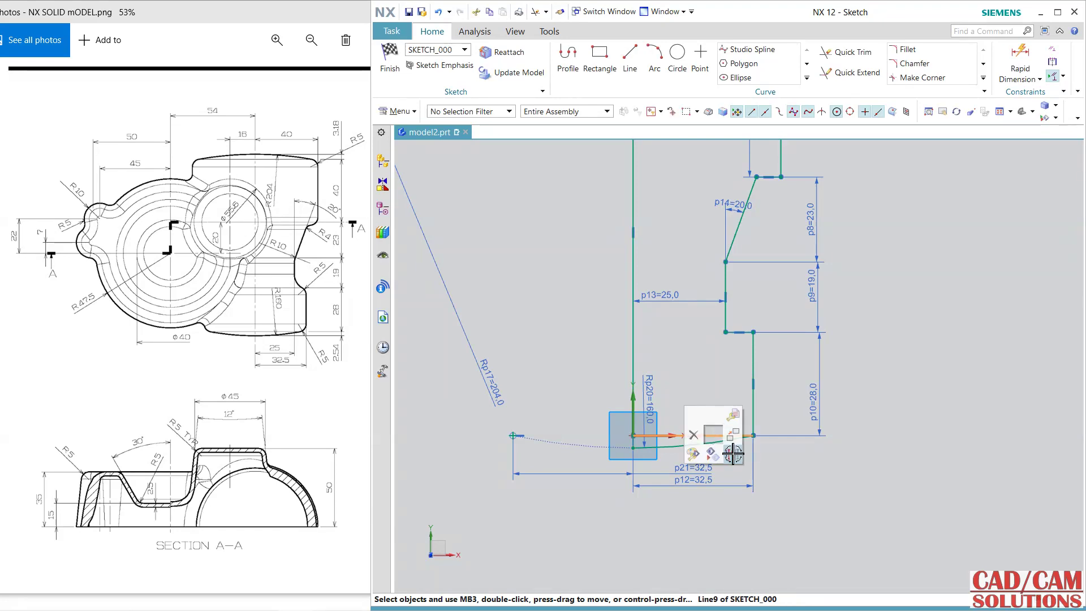
pyautogui.click(732, 454)
pyautogui.scroll(-2, 855, 470)
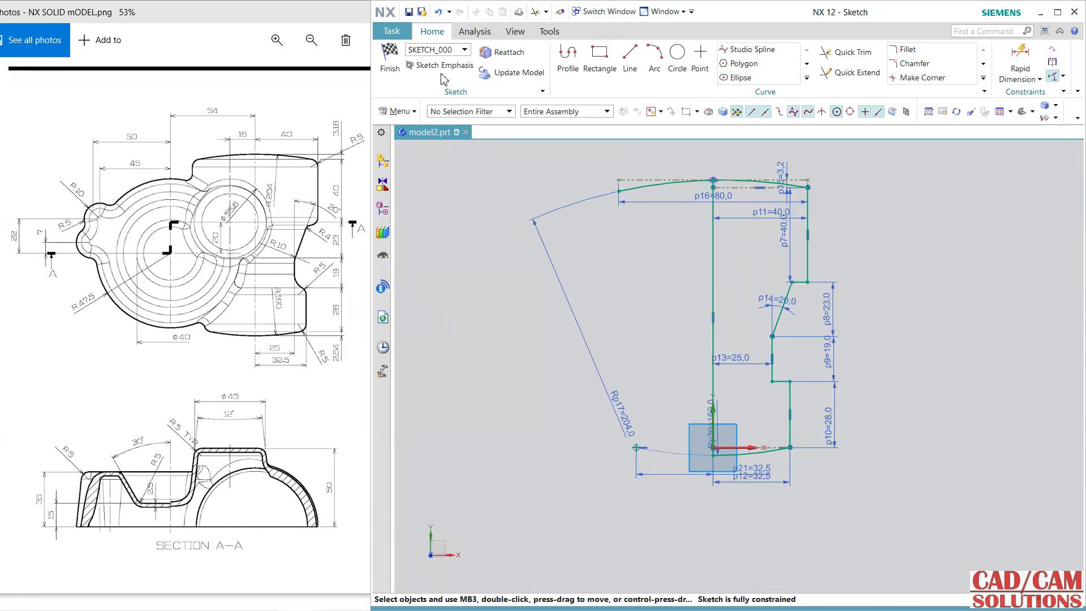
pyautogui.click(390, 60)
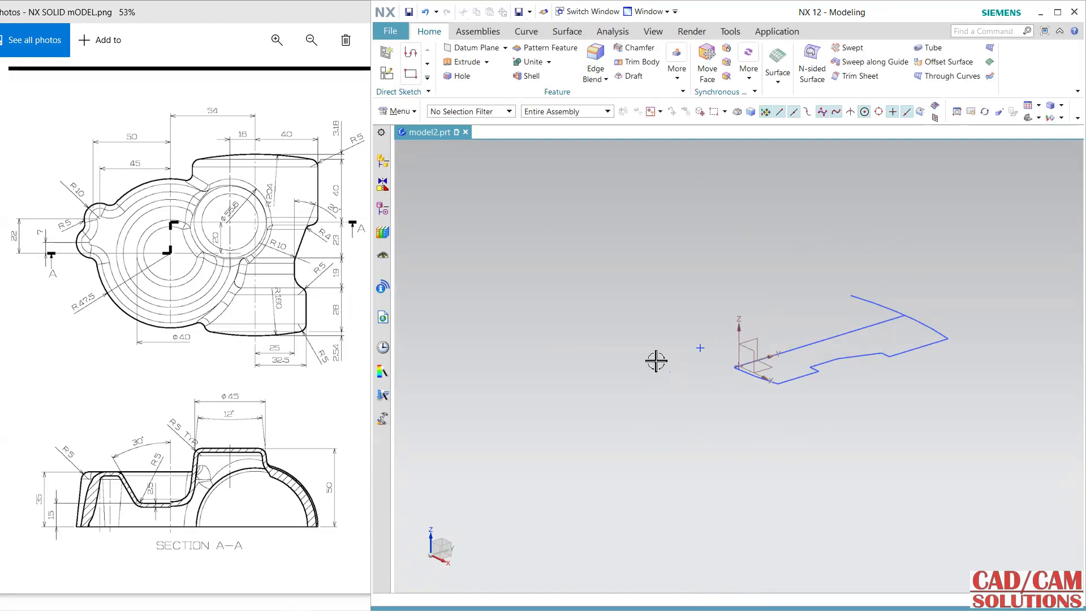
pyautogui.press('Home')
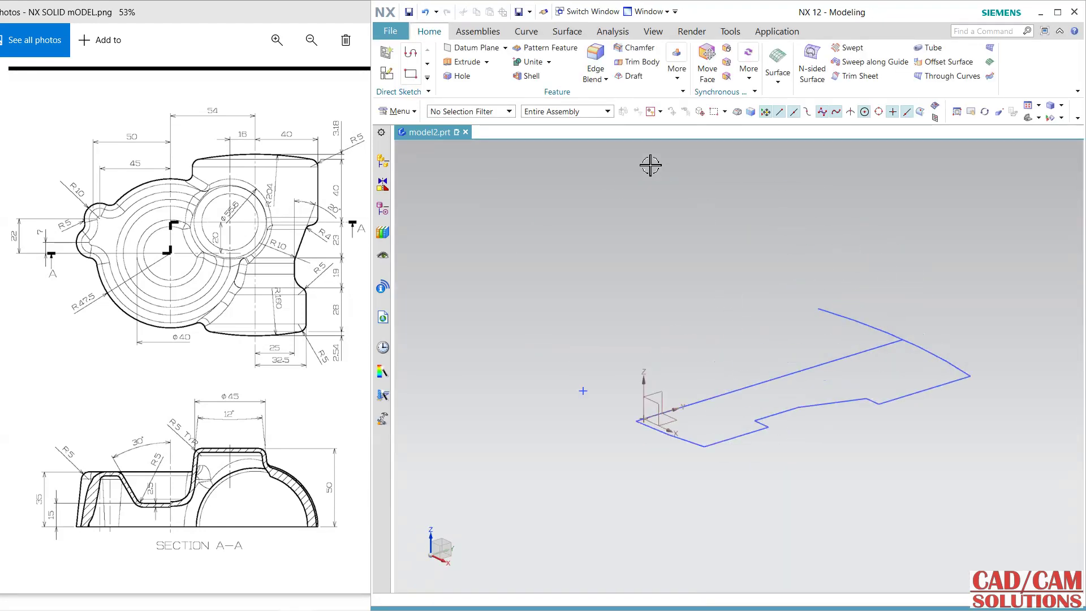
# Revolve the closed stepped profile region 180° about its long straight line, with the axis direction reversed so the solid rises above the sketch plane.
pyautogui.click(487, 62)
pyautogui.click(467, 89)
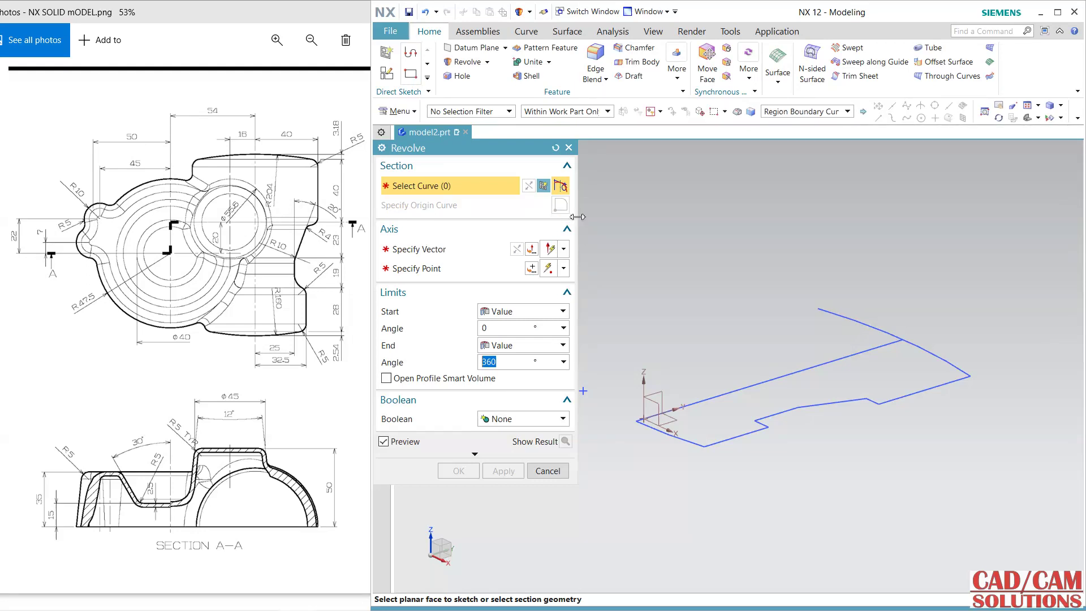
pyautogui.click(800, 114)
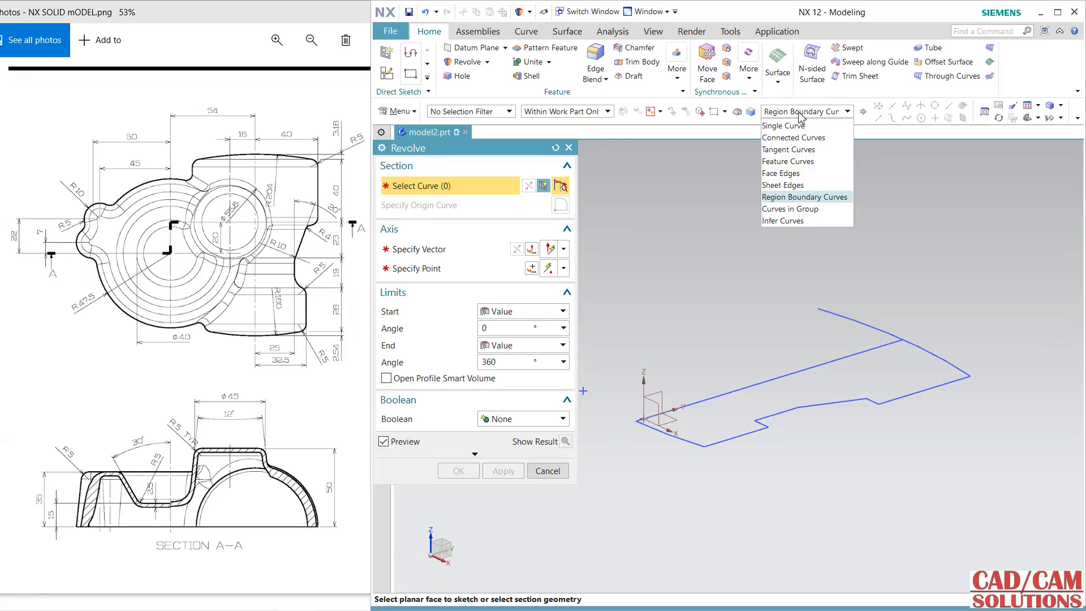
pyautogui.click(825, 199)
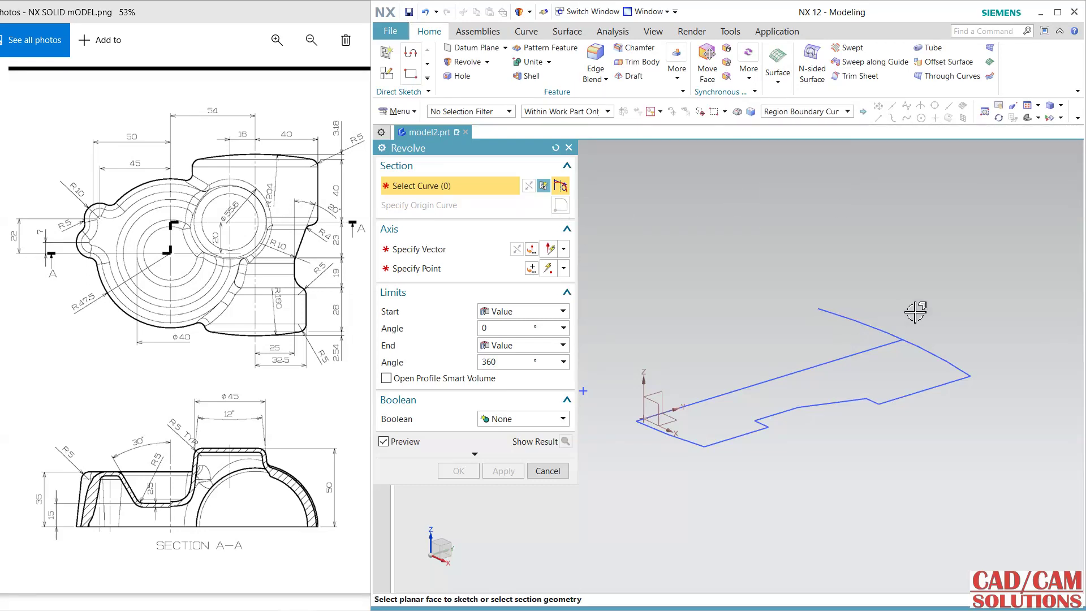
pyautogui.click(897, 364)
pyautogui.click(407, 247)
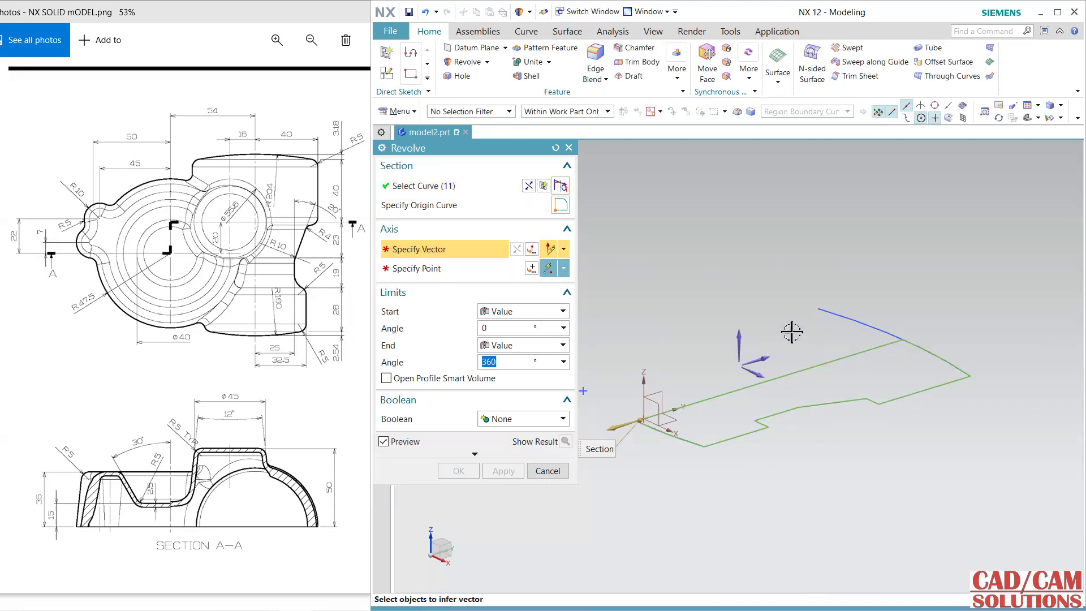
pyautogui.click(824, 368)
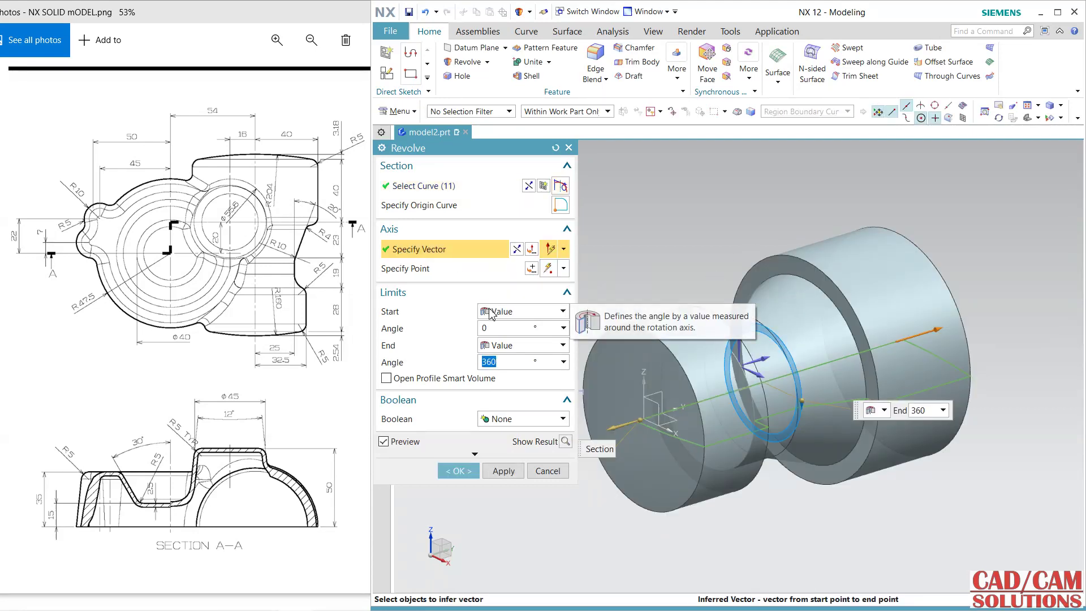
pyautogui.write('180')
pyautogui.press('Return')
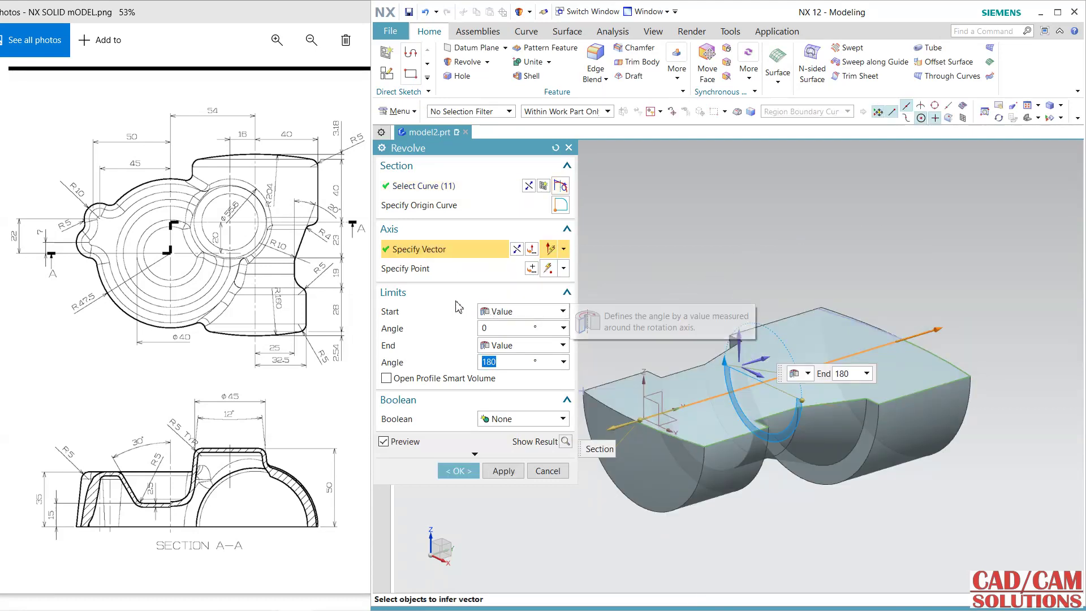
pyautogui.click(515, 249)
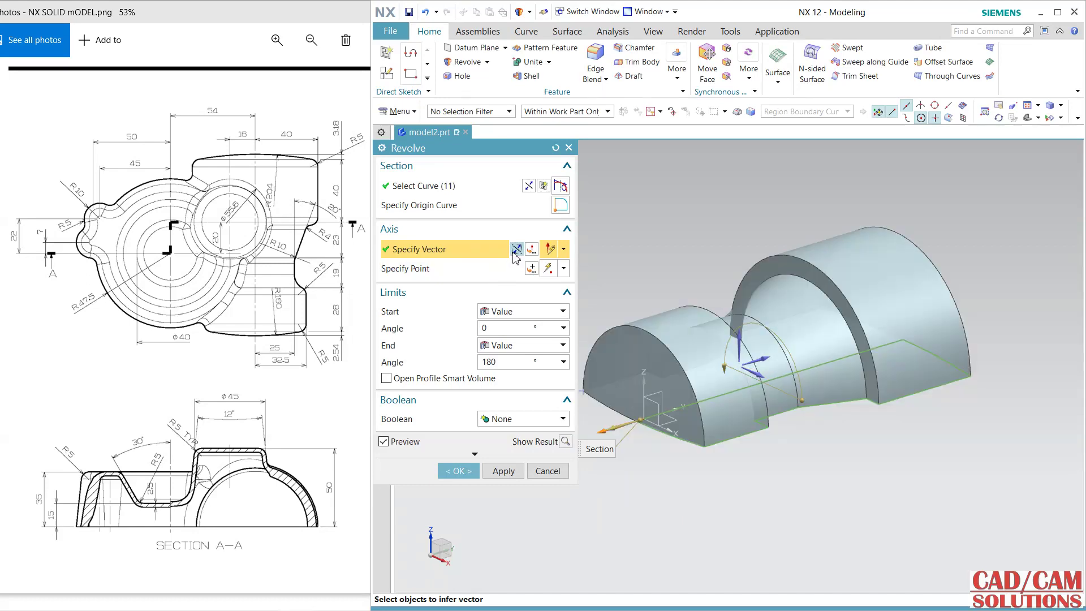
pyautogui.click(459, 471)
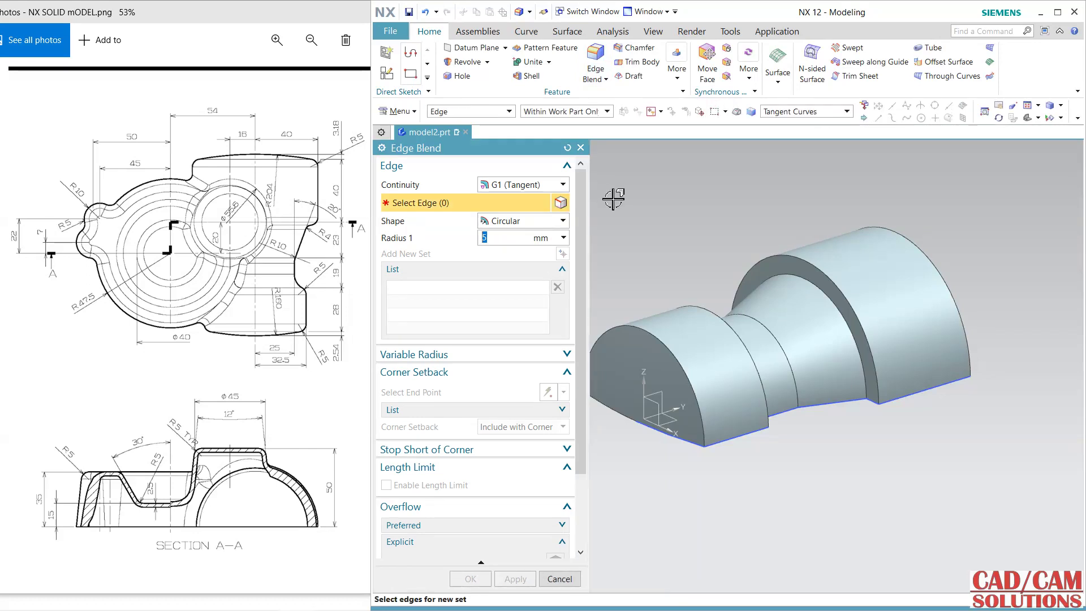
# Blend the outer end edges of both cylinders and the small cylinder's inner shoulder edge with a 5 mm radius.
pyautogui.click(892, 236)
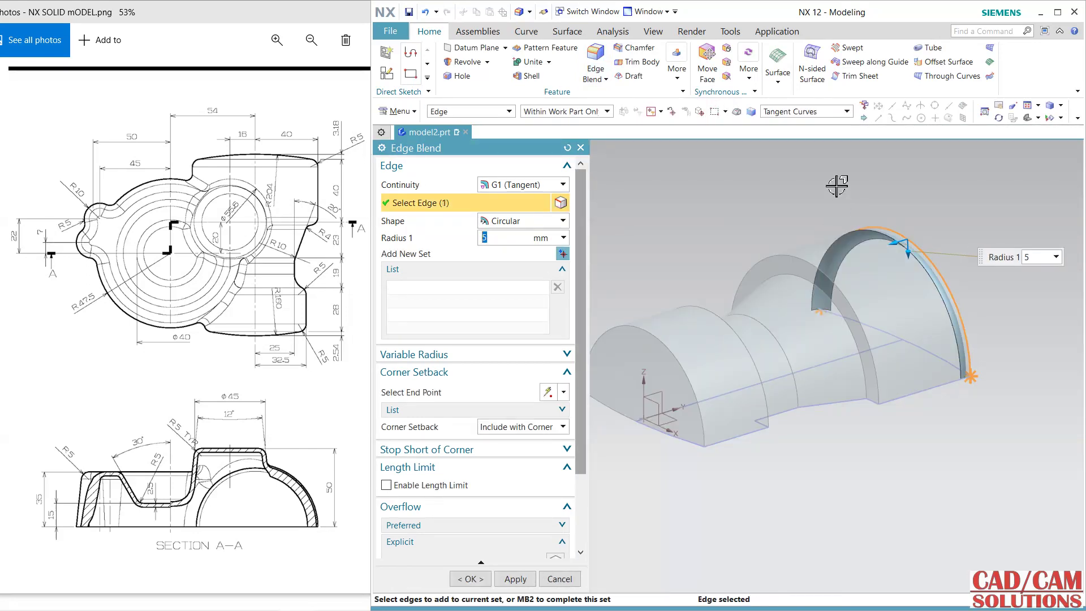
pyautogui.click(691, 376)
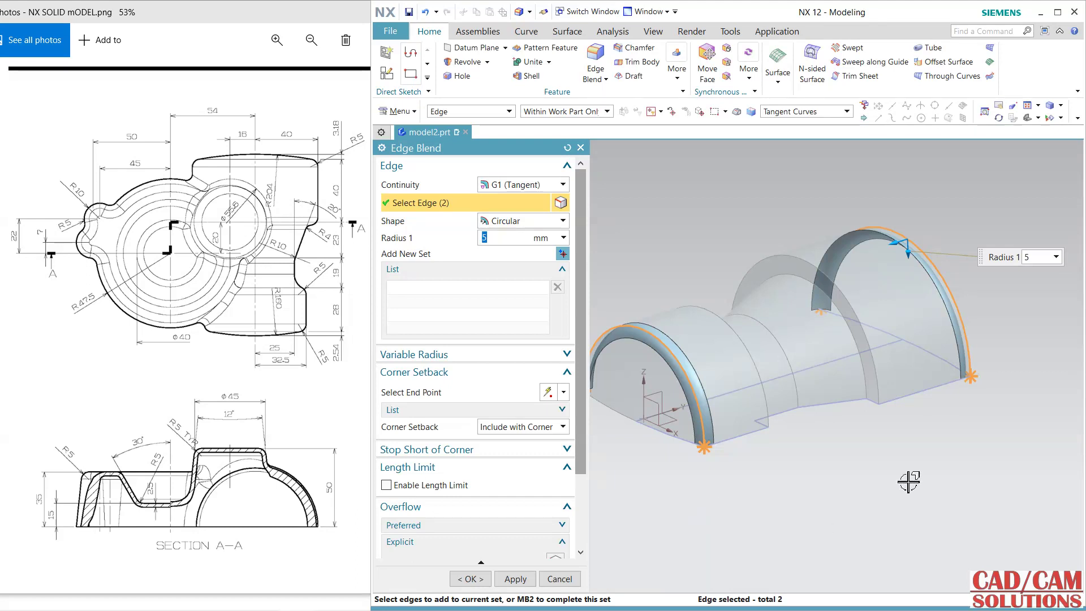
pyautogui.click(769, 403)
pyautogui.moveTo(890, 477); pyautogui.dragTo(751, 417, button='middle')
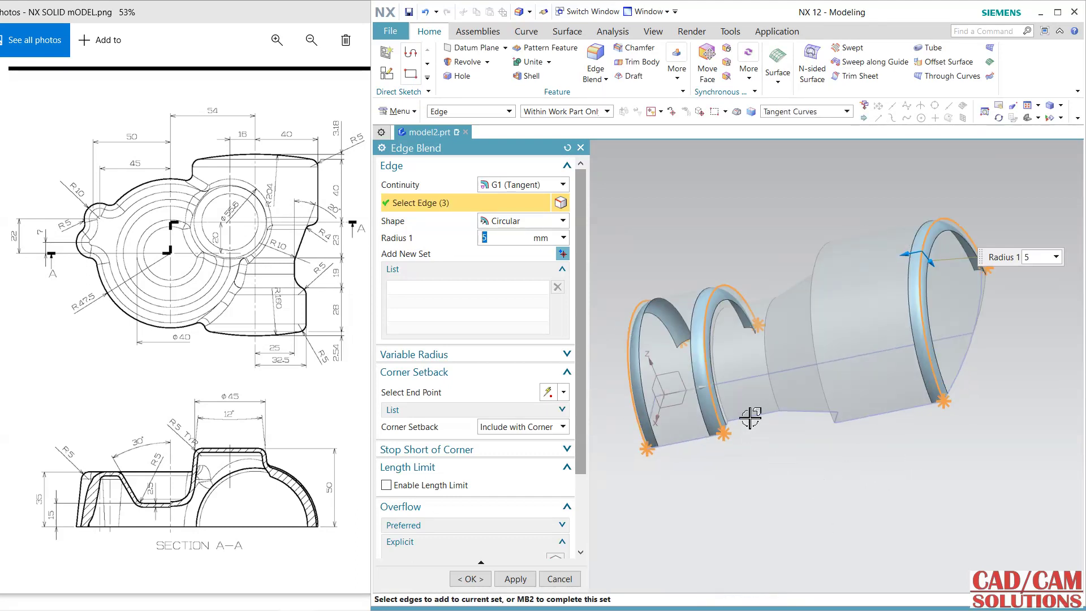
pyautogui.click(724, 394)
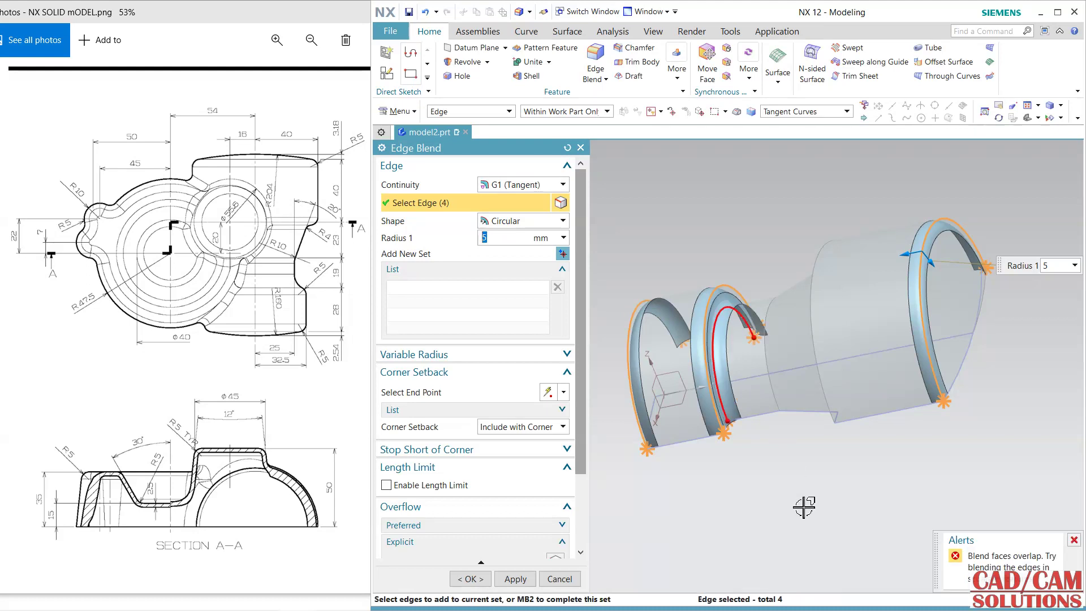
pyautogui.keyDown('shift'); pyautogui.click(721, 395); pyautogui.keyUp('shift')
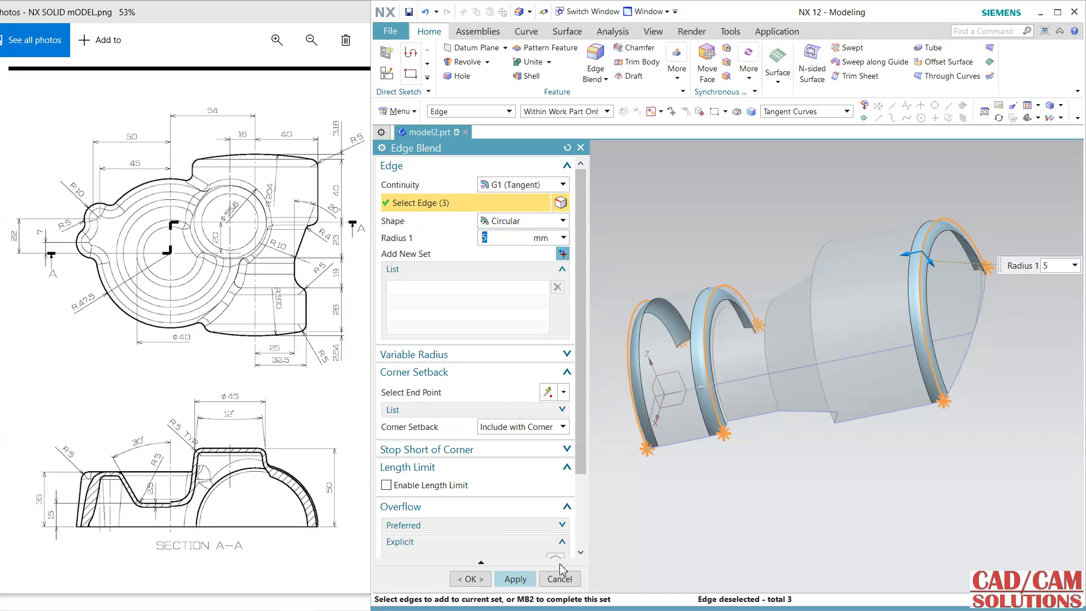
pyautogui.middleClick(775, 375)
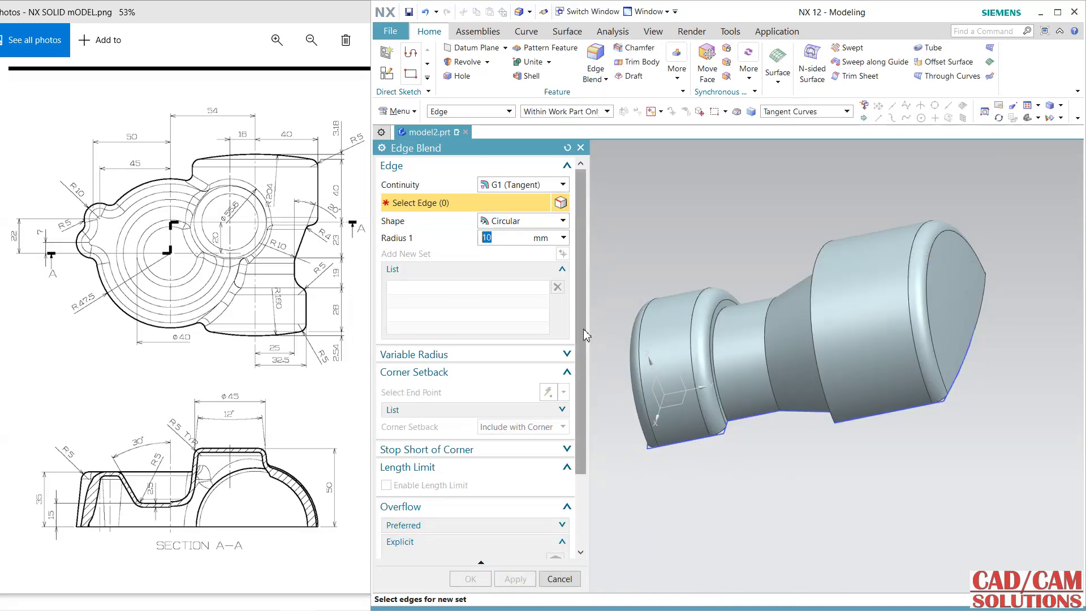
# Blend the two edges of the narrow neck, at the cone and at the small cylinder's shoulder, with separate 10 mm radius blends.
pyautogui.click(773, 364)
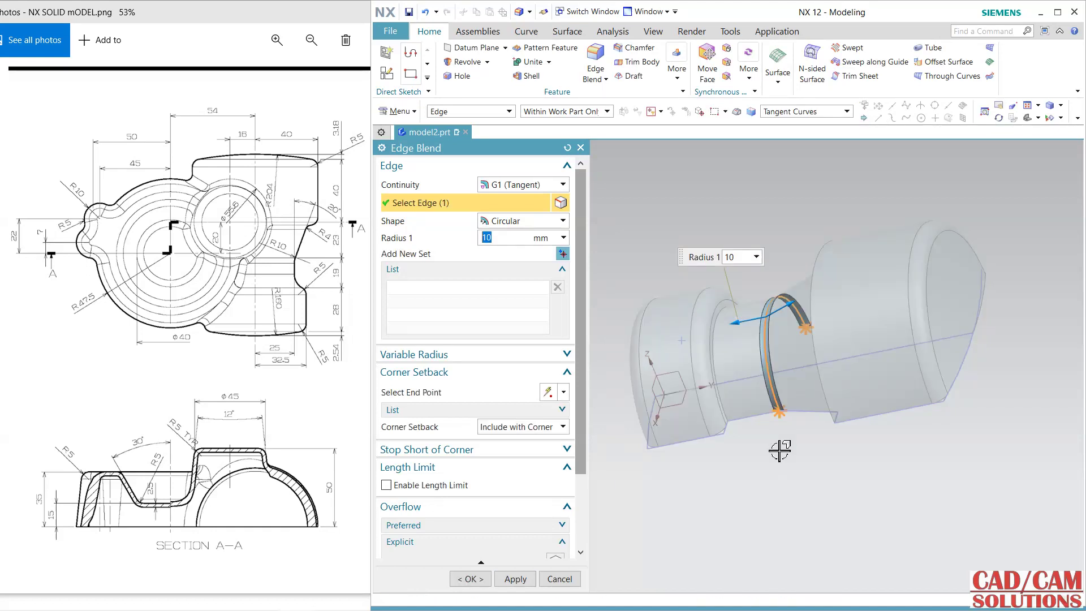
pyautogui.click(515, 578)
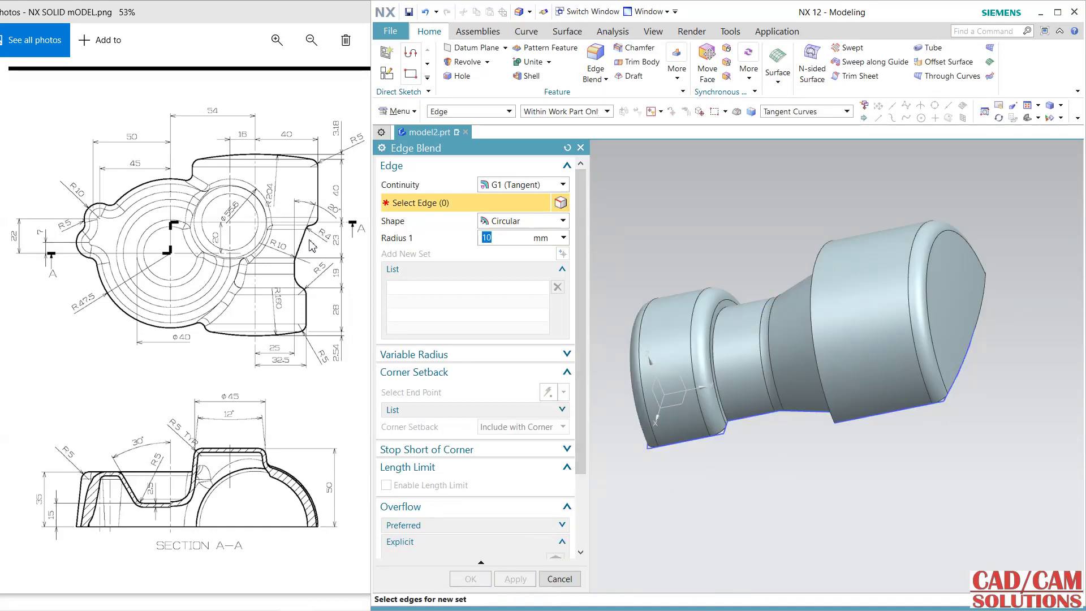
pyautogui.click(732, 408)
pyautogui.click(515, 579)
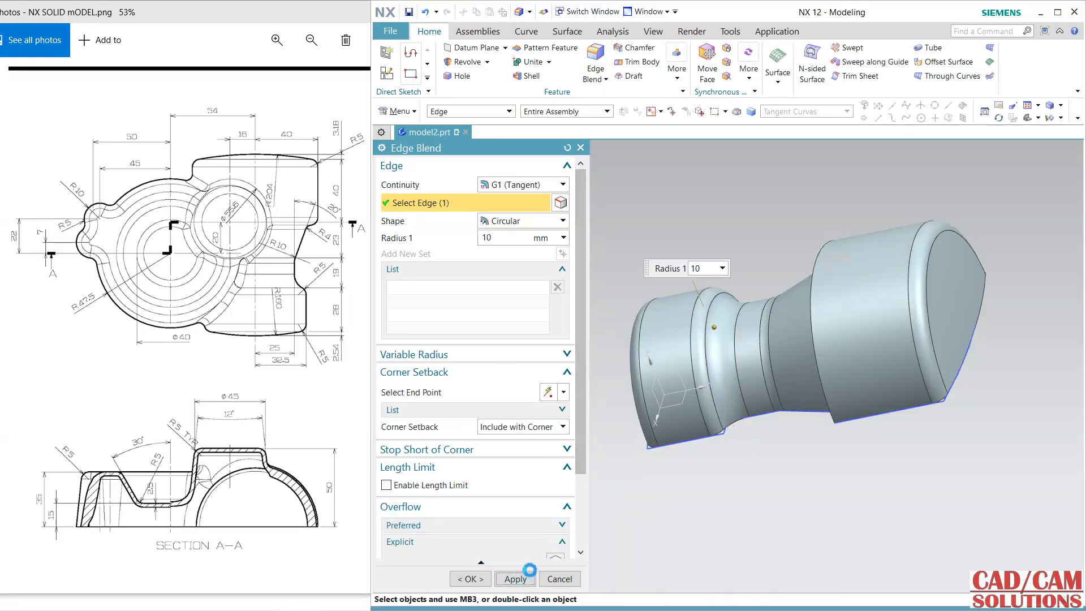
# Blend the inner edge where the cone meets the large cylinder's shoulder with a 4 mm radius.
pyautogui.moveTo(753, 487); pyautogui.dragTo(825, 435, button='middle')
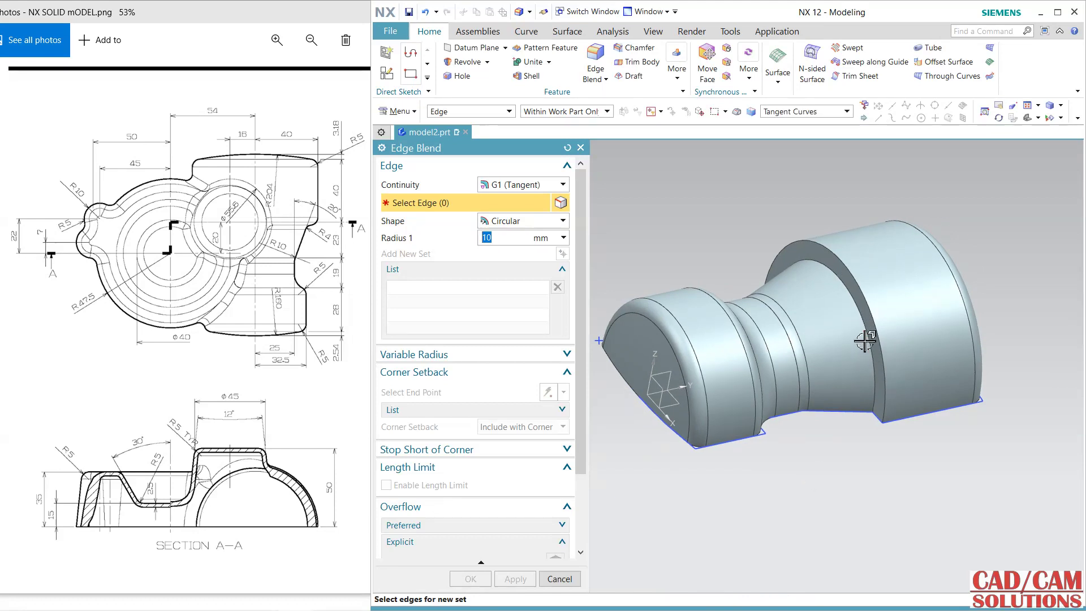
pyautogui.click(867, 340)
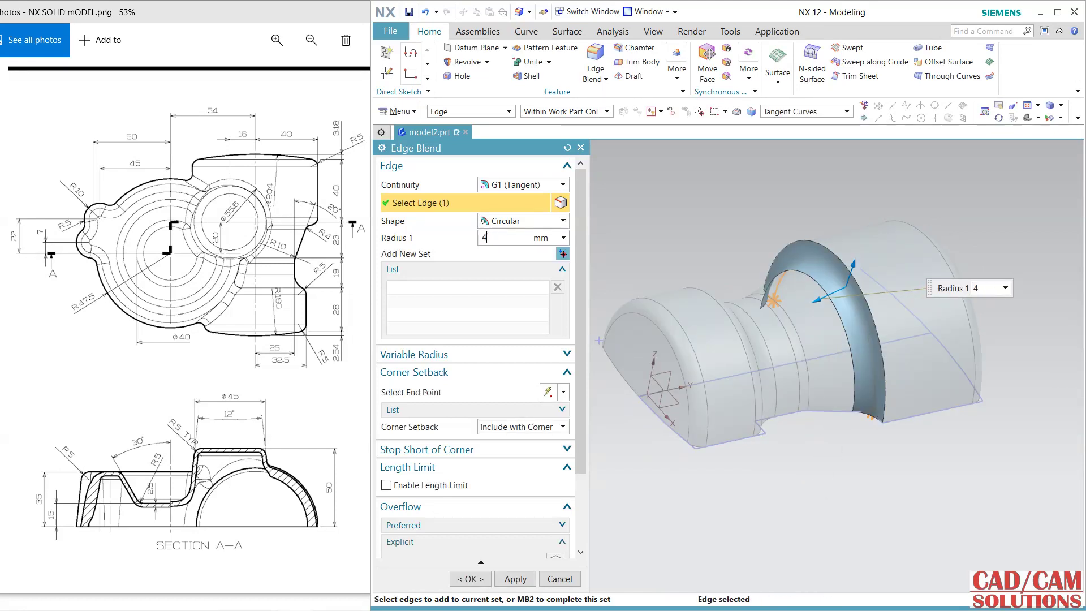
pyautogui.press('Return')
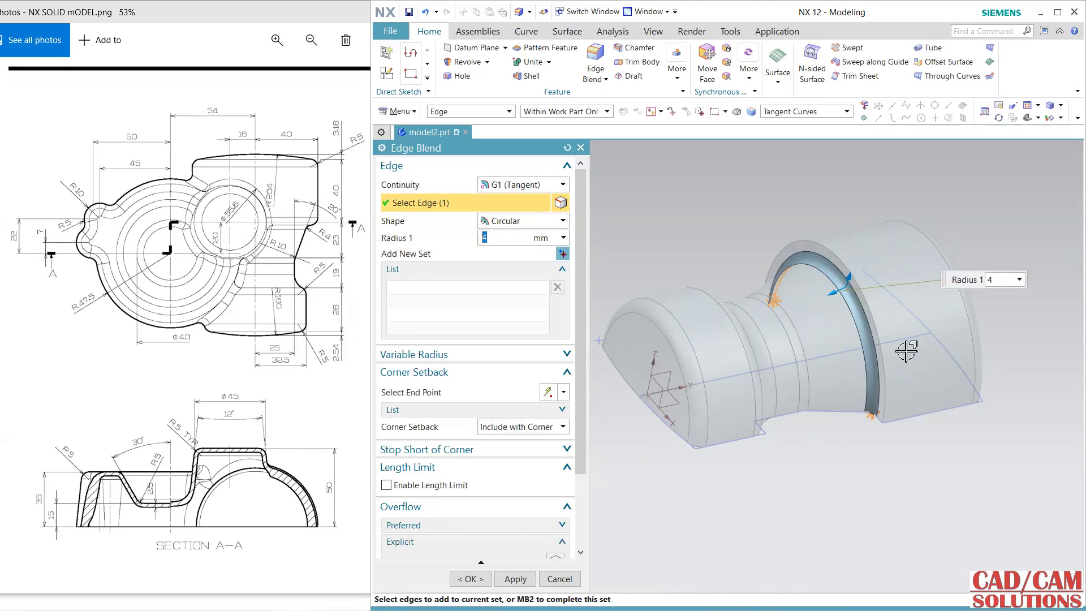
pyautogui.click(883, 356)
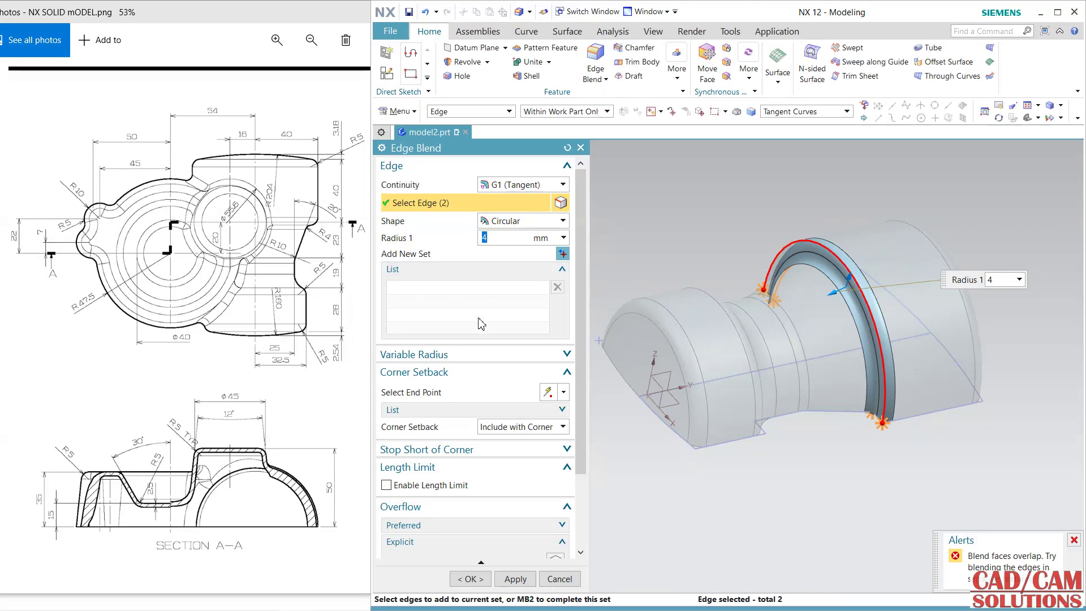
pyautogui.keyDown('shift'); pyautogui.click(866, 304); pyautogui.keyUp('shift')
pyautogui.middleClick(640, 485)
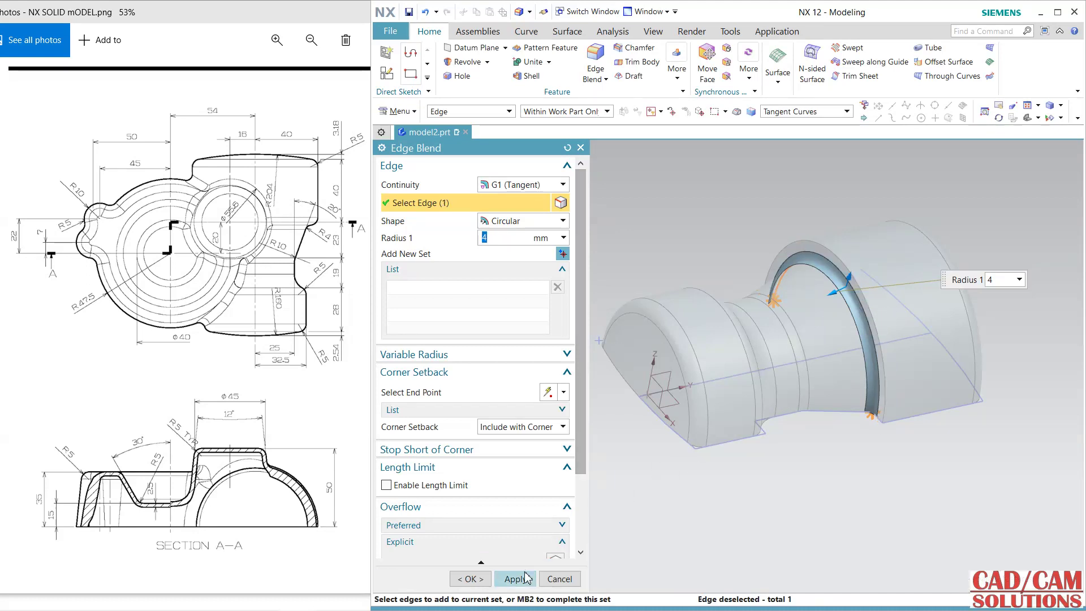
# Blend the outer shoulder edge of the large cylinder facing the cone with a 4 mm radius and leave Edge Blend.
pyautogui.click(882, 345)
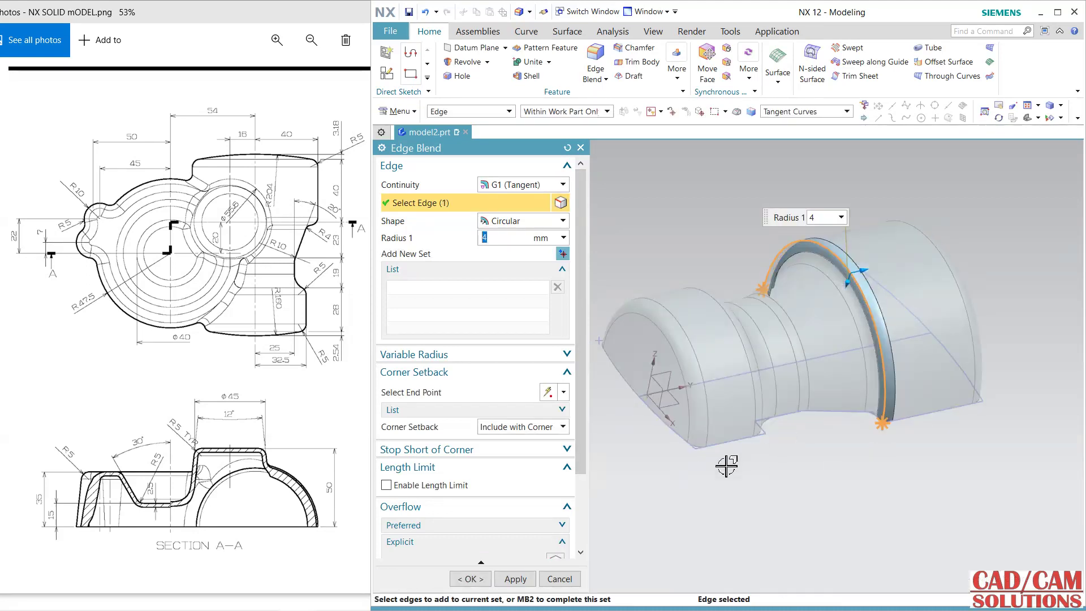
pyautogui.click(516, 579)
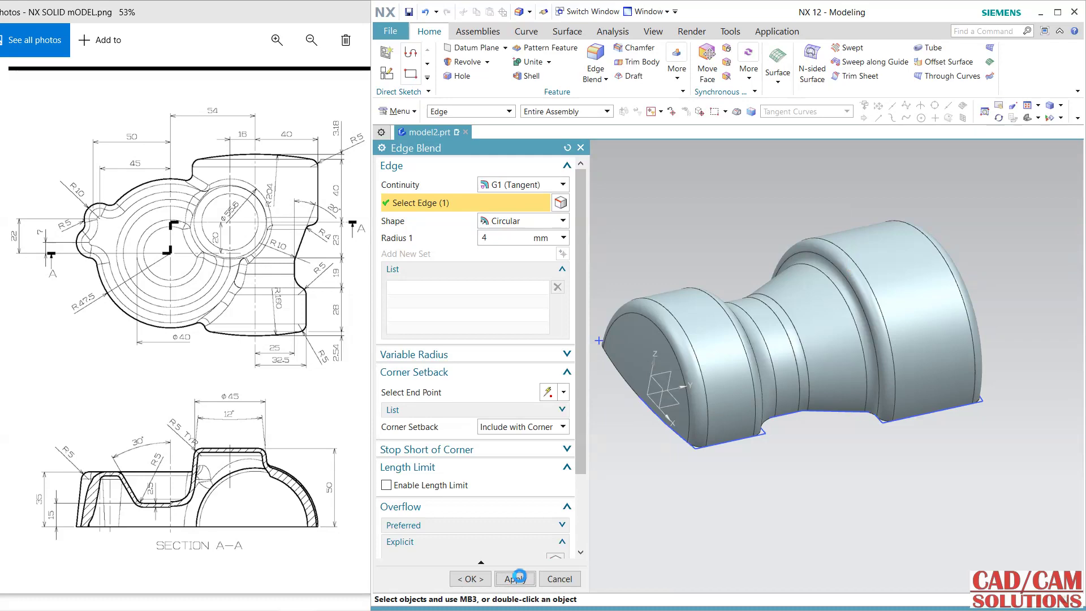
pyautogui.click(566, 579)
# Create a new sketch on the XY plane of the datum coordinate system.
pyautogui.moveTo(831, 477); pyautogui.dragTo(892, 518, button='middle')
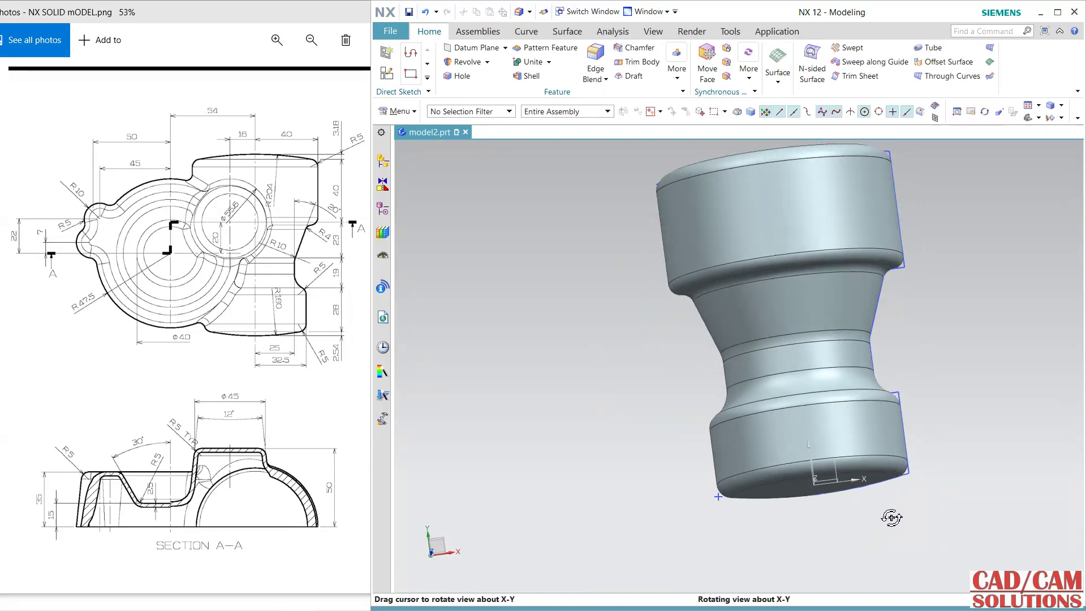
pyautogui.click(392, 75)
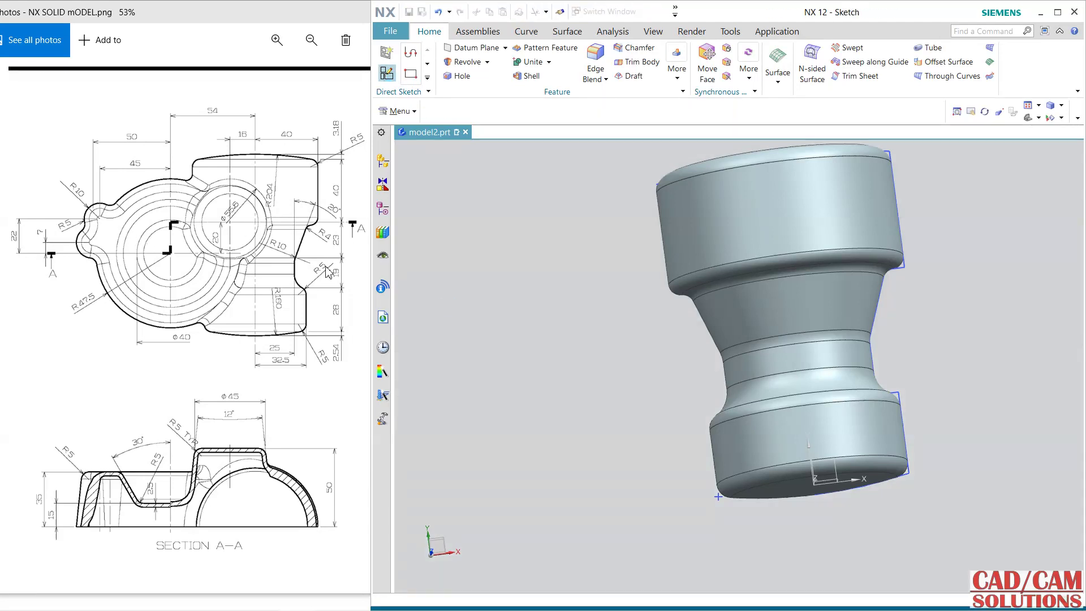
pyautogui.click(837, 463)
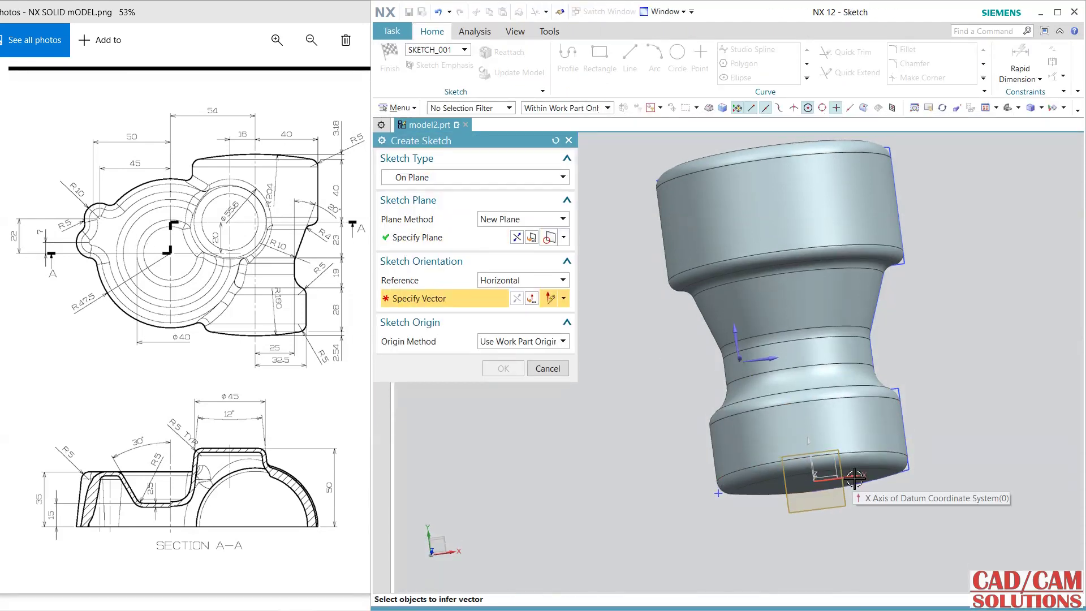
pyautogui.middleClick(860, 522)
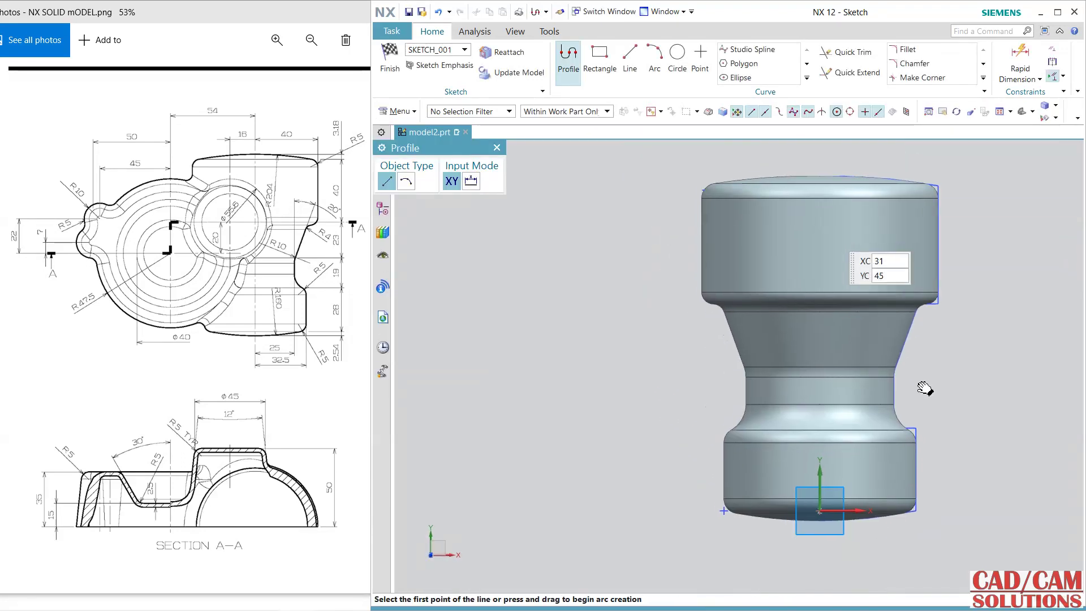
# Sketch a circle about 90.7 mm in diameter beside the revolved body, centred about 69.4 mm left of and 53 mm above the origin.
pyautogui.click(678, 57)
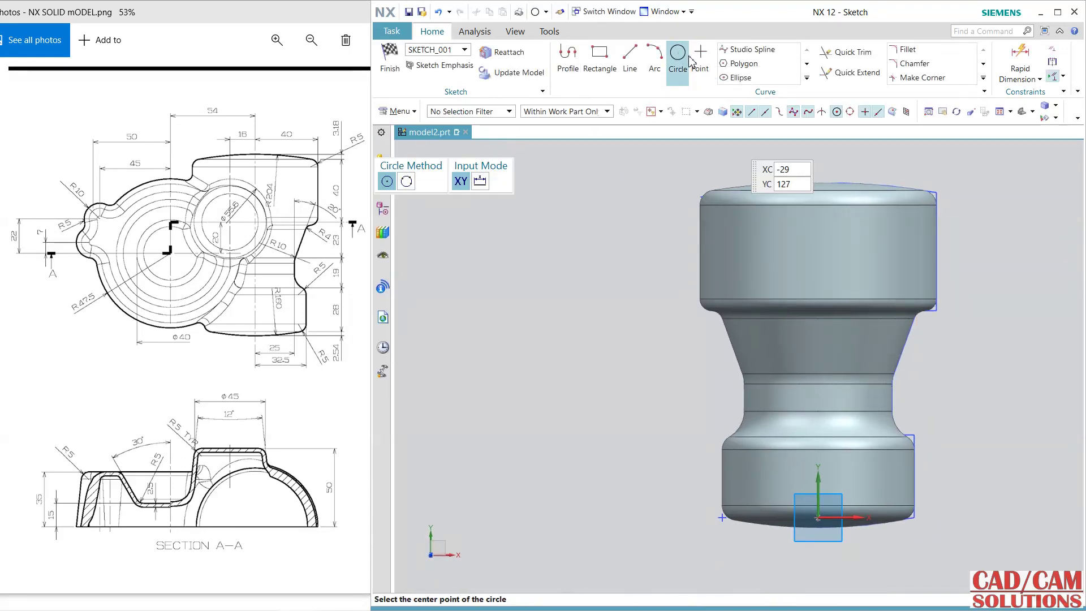
pyautogui.click(613, 361)
pyautogui.click(615, 228)
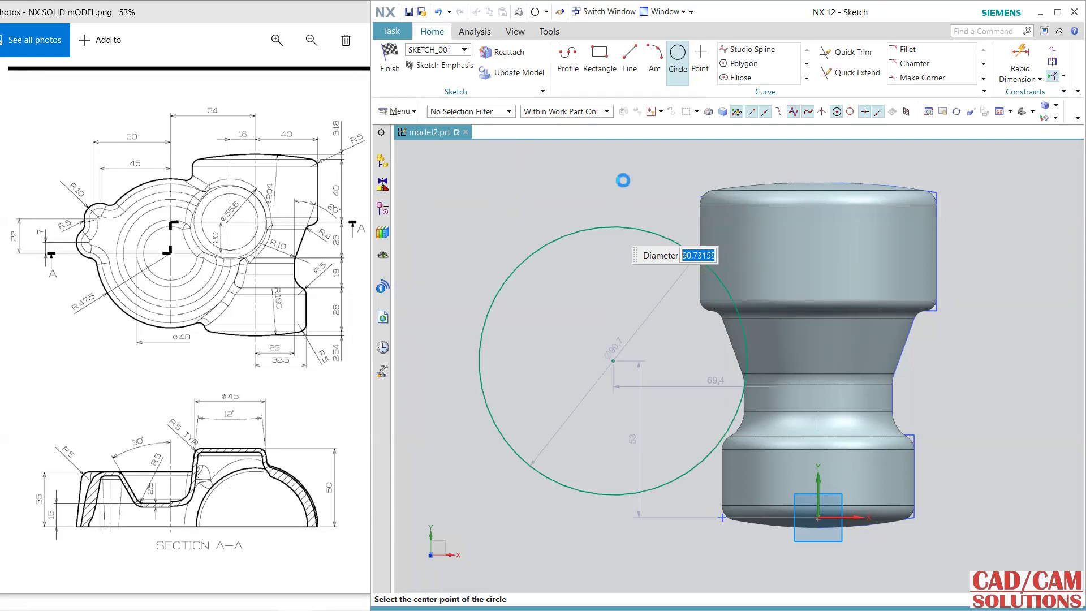
pyautogui.press('Escape')
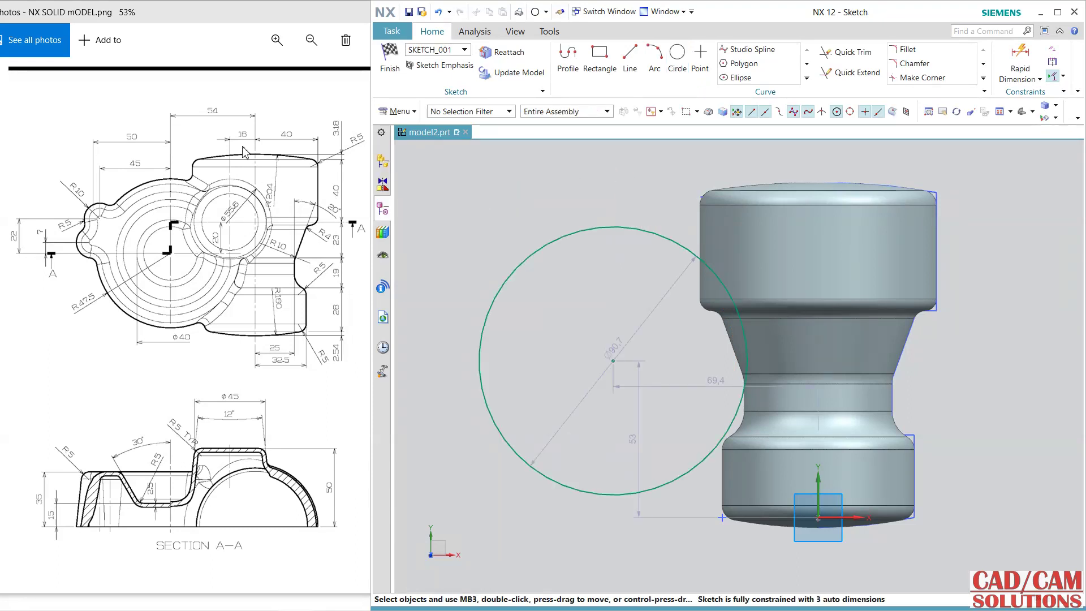
# Set the horizontal distance from the circle's centre to the vertical axis to 54 mm.
pyautogui.doubleClick(708, 381)
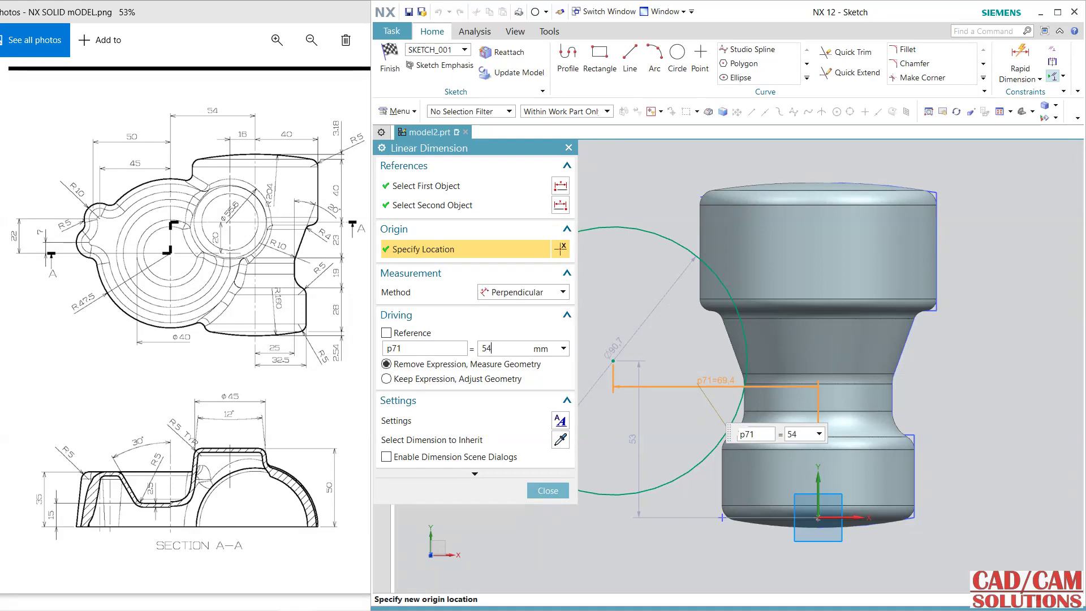
pyautogui.write('54')
pyautogui.press('Return')
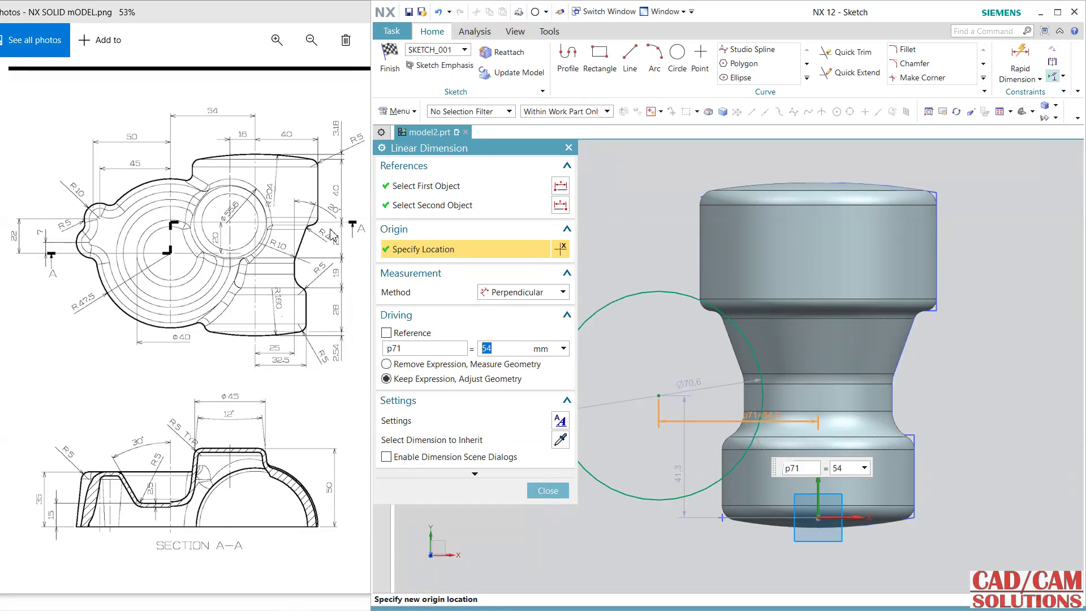
# Try to set an aligned distance of 20 mm from the large cylinder's lower outer corner to the circle's centre, and delete that dimension.
pyautogui.click(1020, 57)
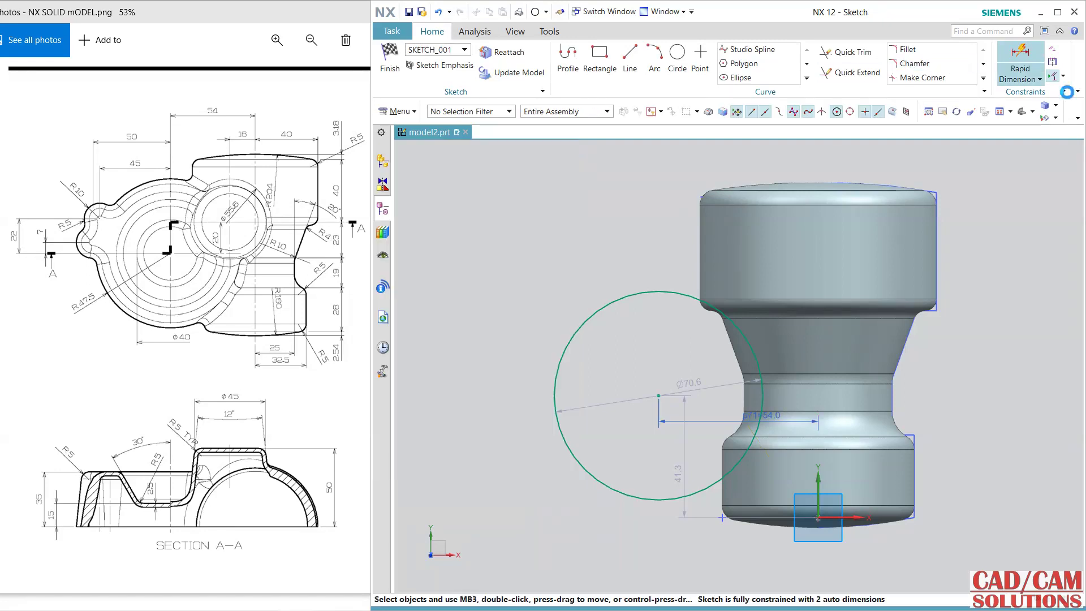
pyautogui.click(917, 338)
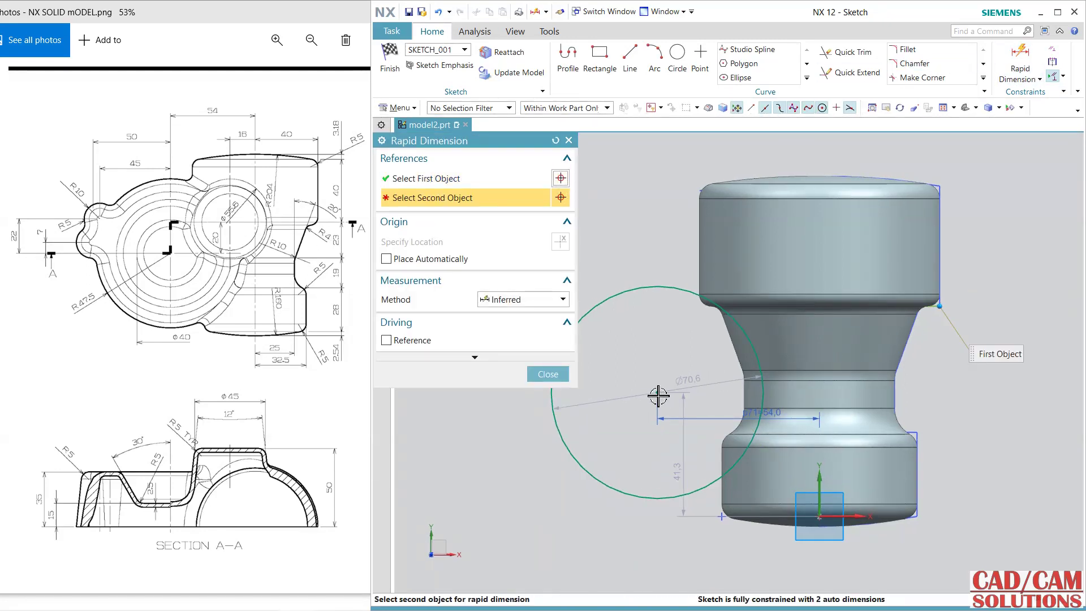
pyautogui.click(657, 392)
pyautogui.click(940, 344)
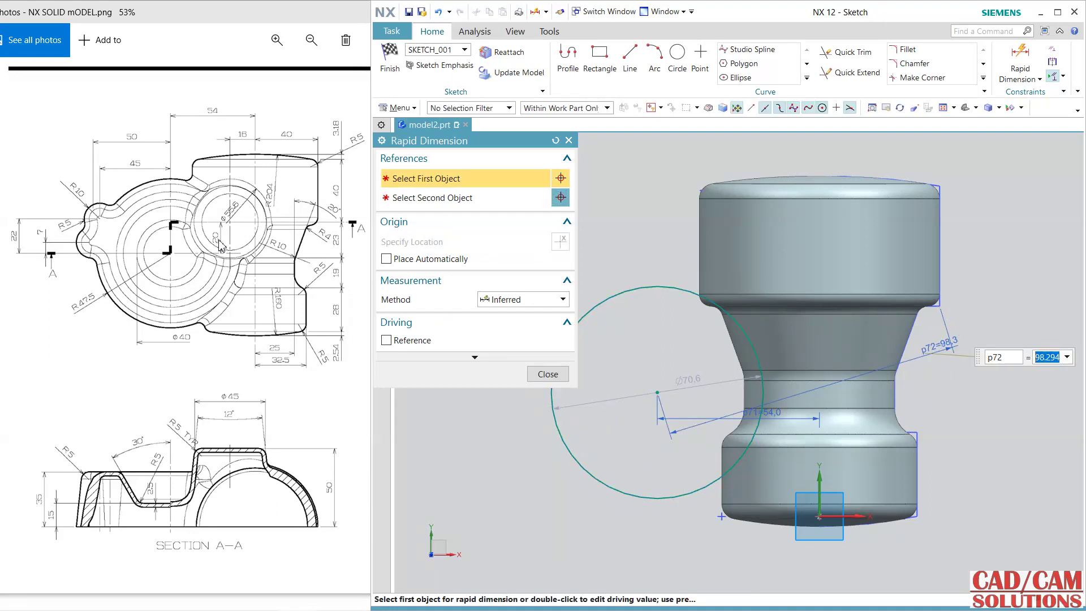
pyautogui.press('Return')
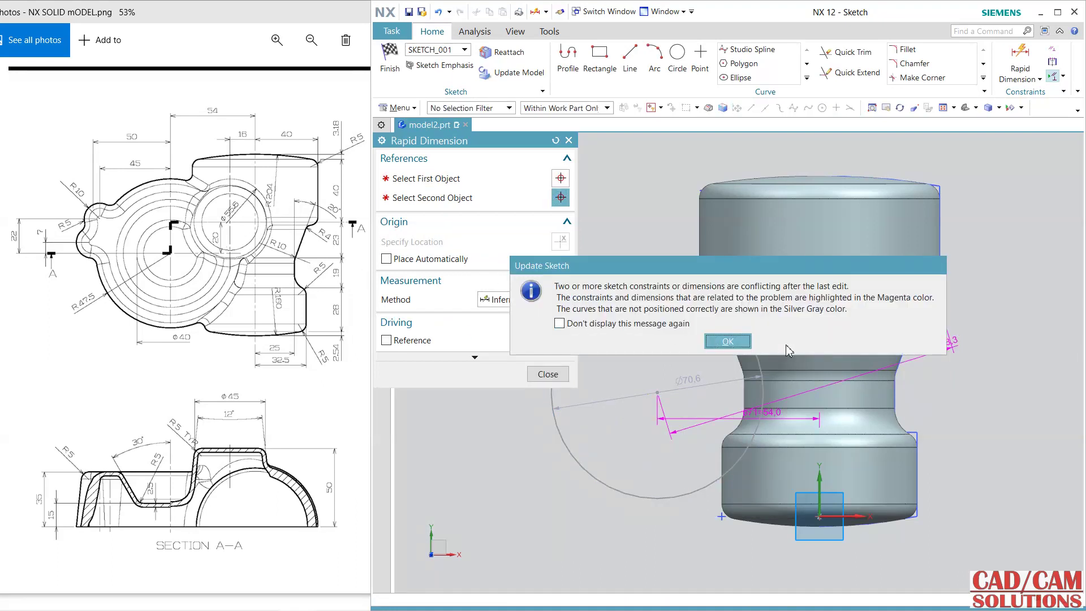
pyautogui.click(728, 341)
pyautogui.click(547, 374)
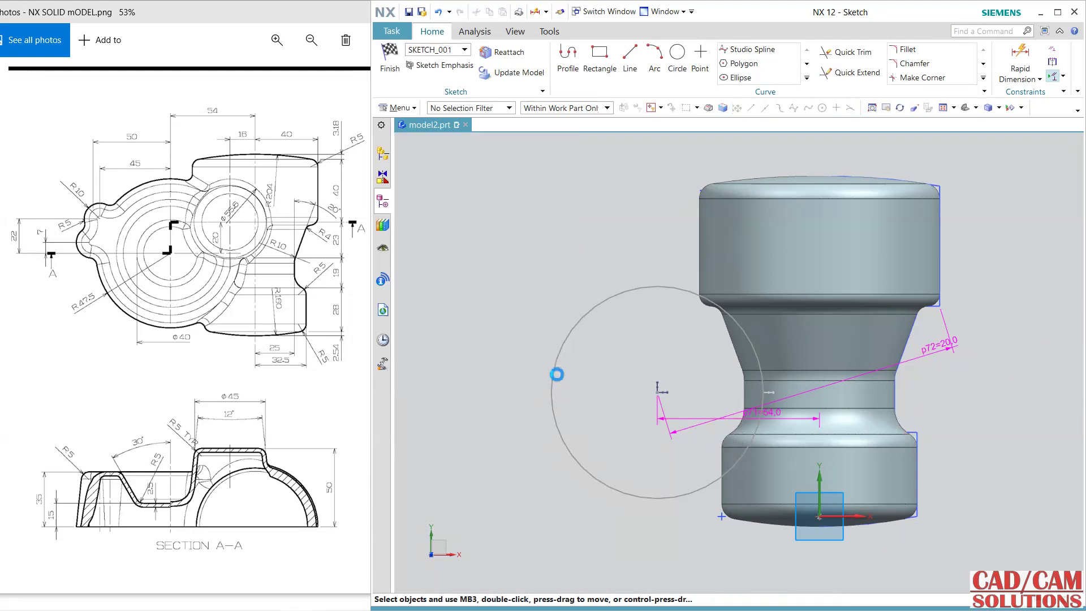
pyautogui.click(671, 435)
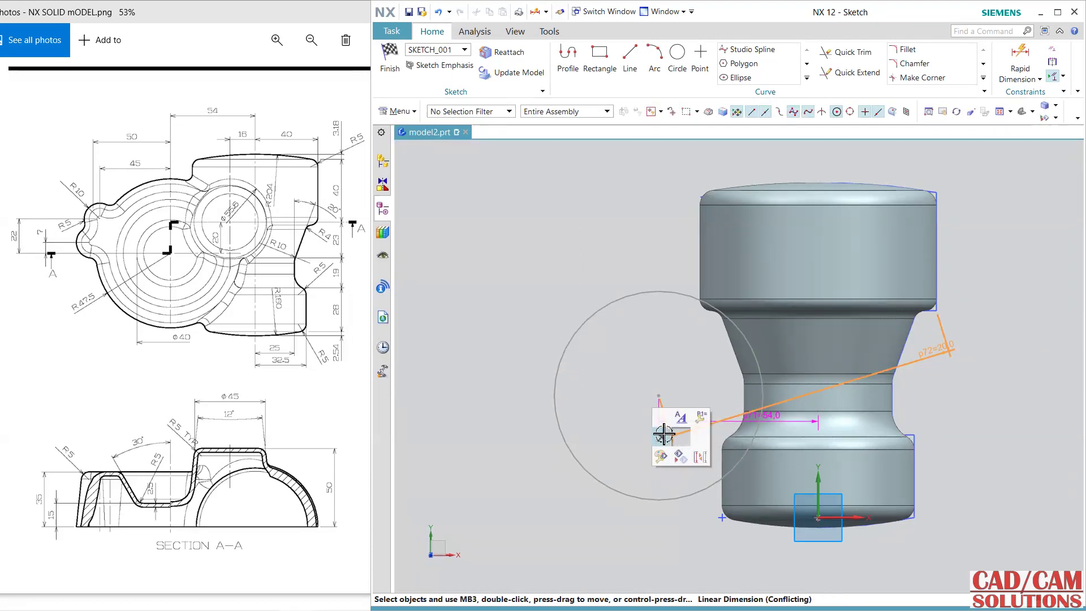
pyautogui.click(664, 433)
# Set the vertical distance from the large cylinder's lower outer corner to the circle's centre to 20 mm.
pyautogui.click(1020, 57)
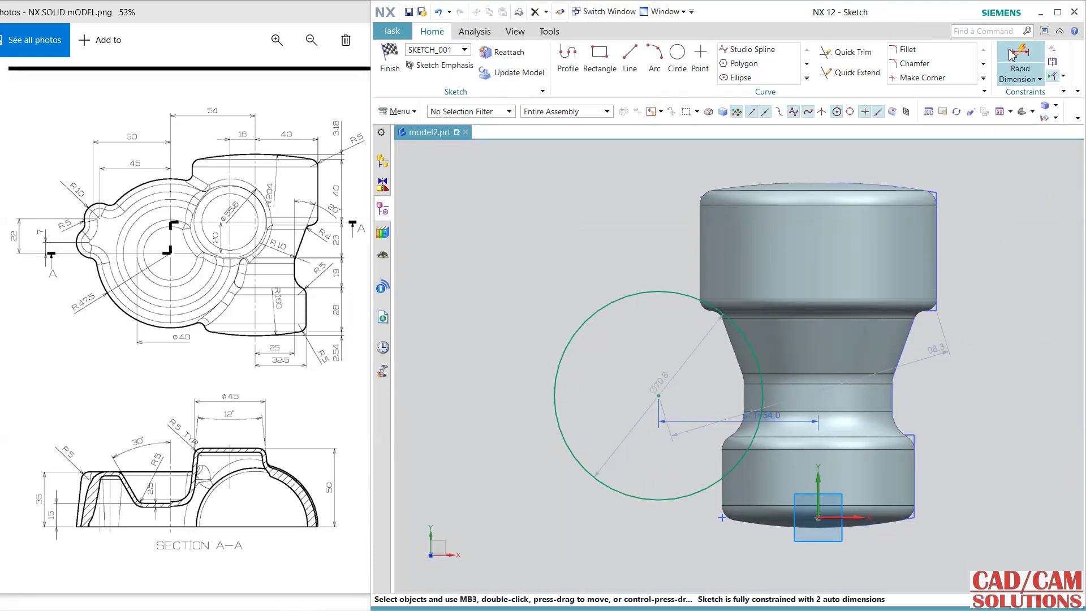
pyautogui.click(940, 308)
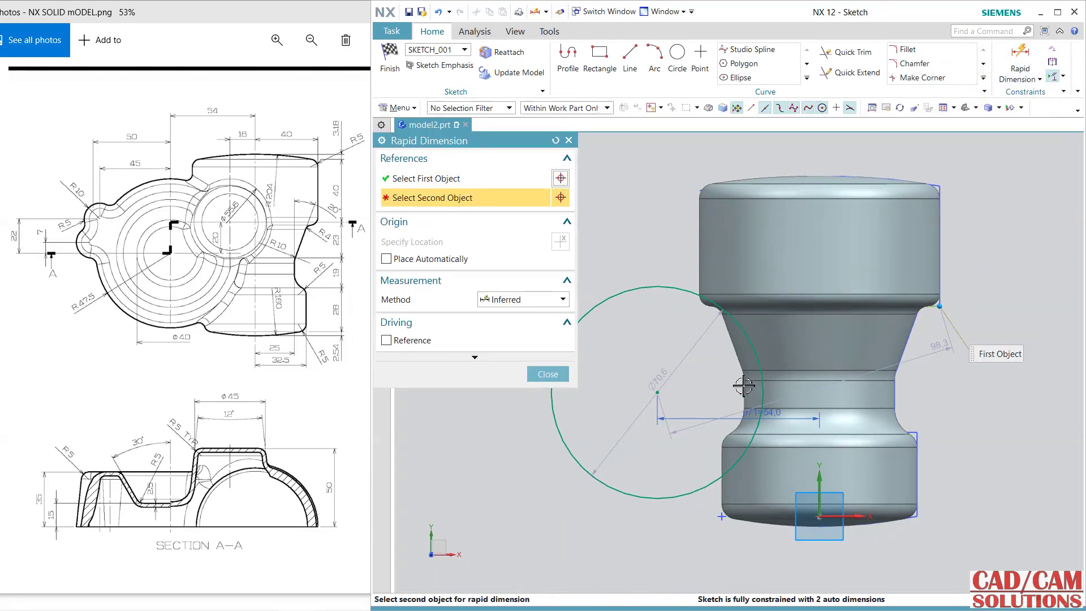
pyautogui.click(658, 391)
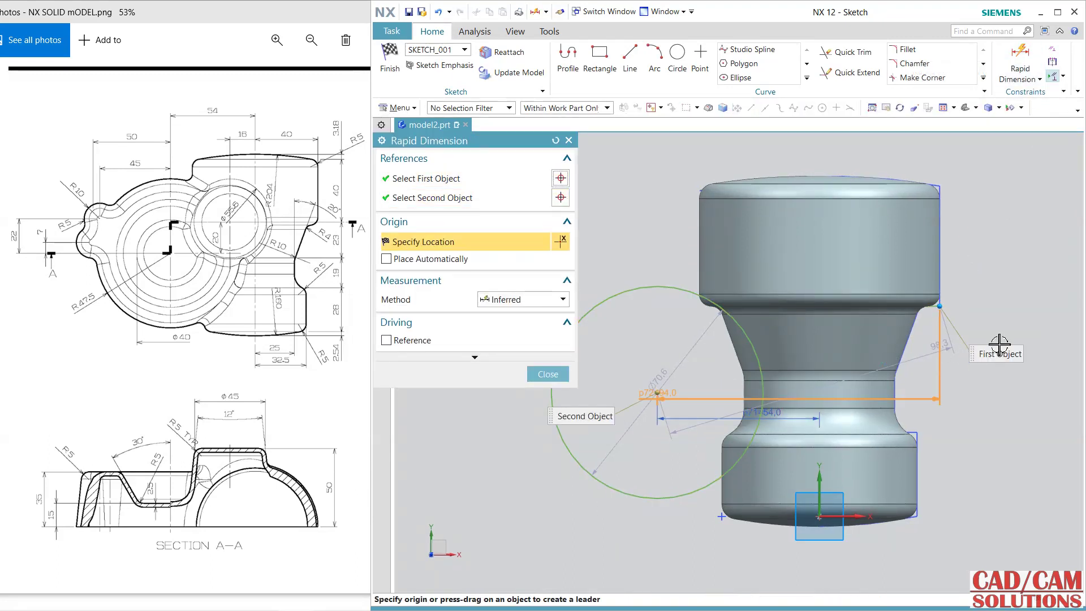
pyautogui.click(990, 339)
pyautogui.write('20')
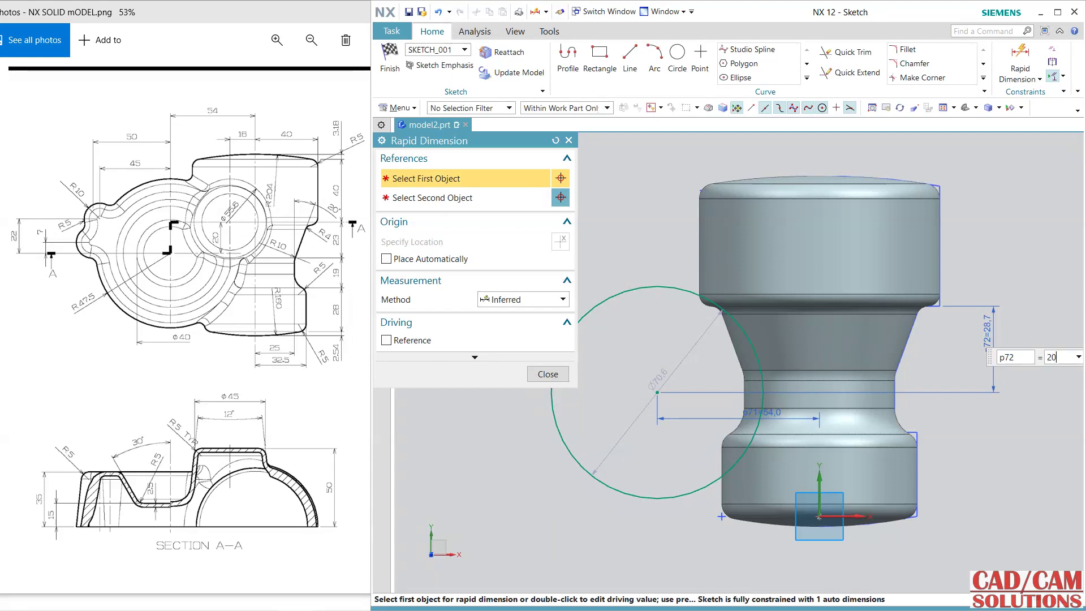
pyautogui.press('Return')
pyautogui.click(535, 376)
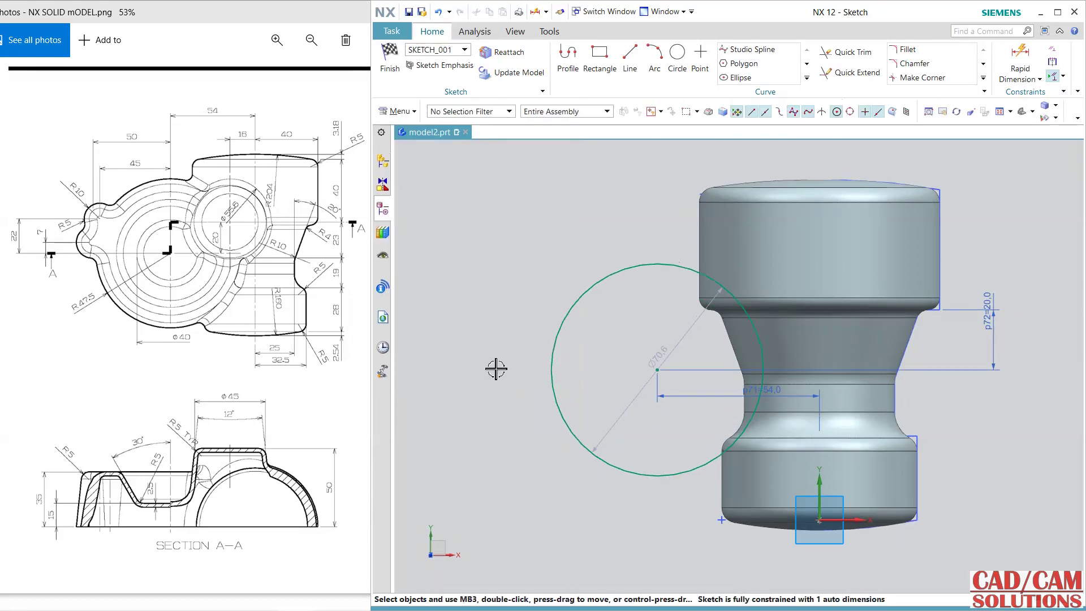
# Change the circle's dimension from diametral to radial and set the radius to 47.5 mm.
pyautogui.doubleClick(667, 337)
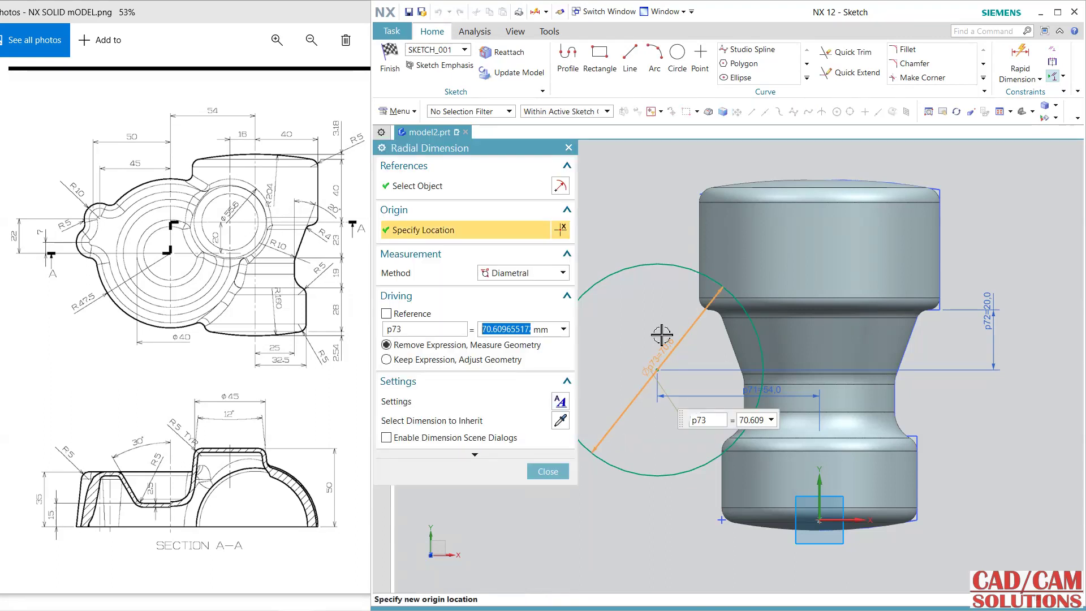
pyautogui.click(542, 278)
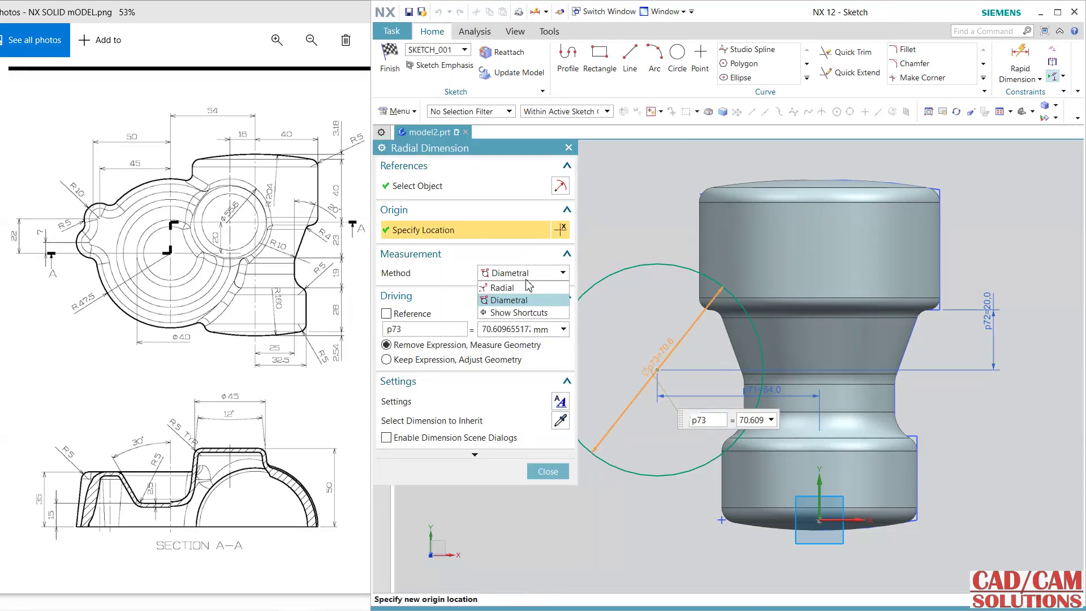
pyautogui.click(509, 296)
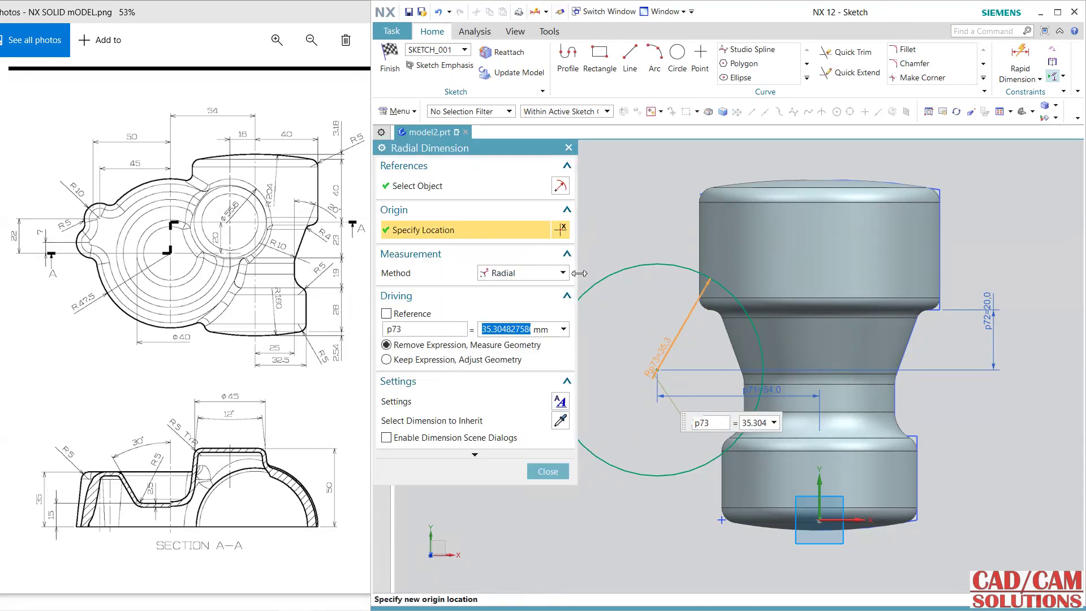
pyautogui.write('47.5')
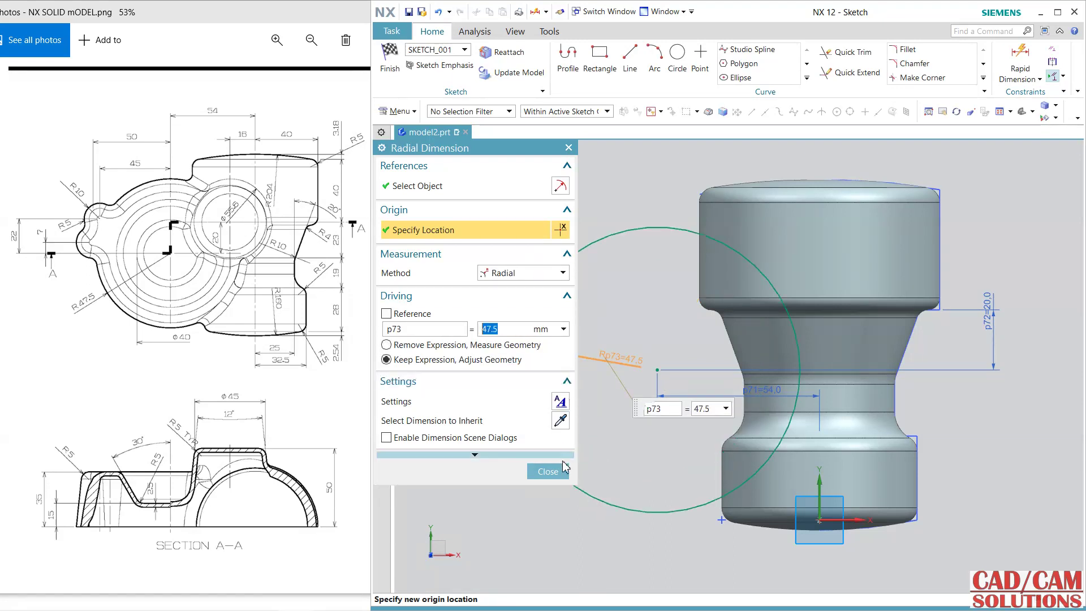
pyautogui.click(547, 471)
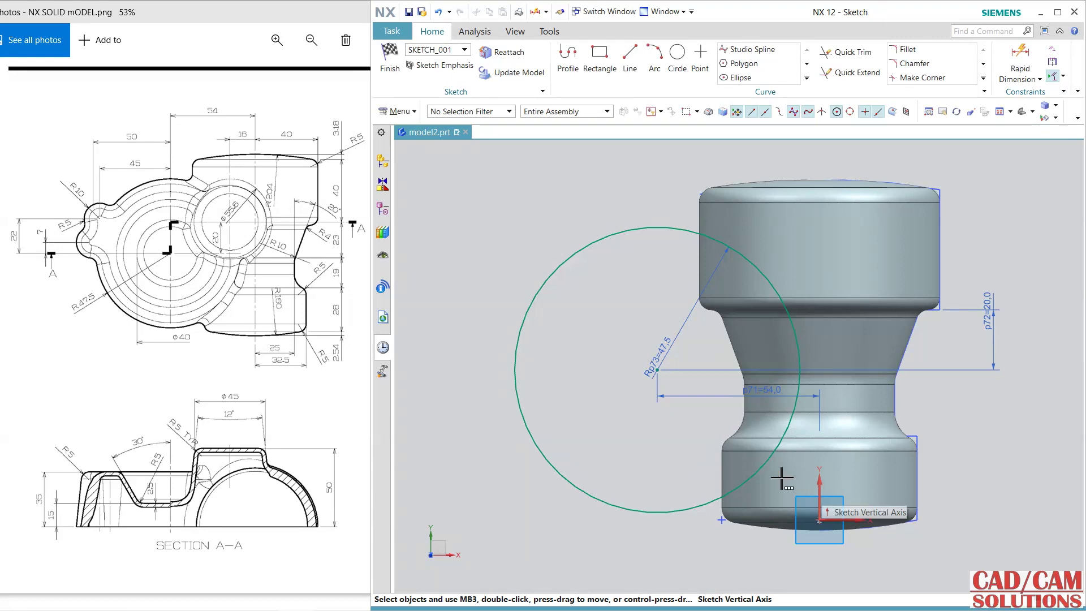
# Sketch two 20 mm diameter circles, one about 43 mm left of and 40 mm above the R47.5 centre, the other about 18 mm further left and 20 mm lower.
pyautogui.click(676, 54)
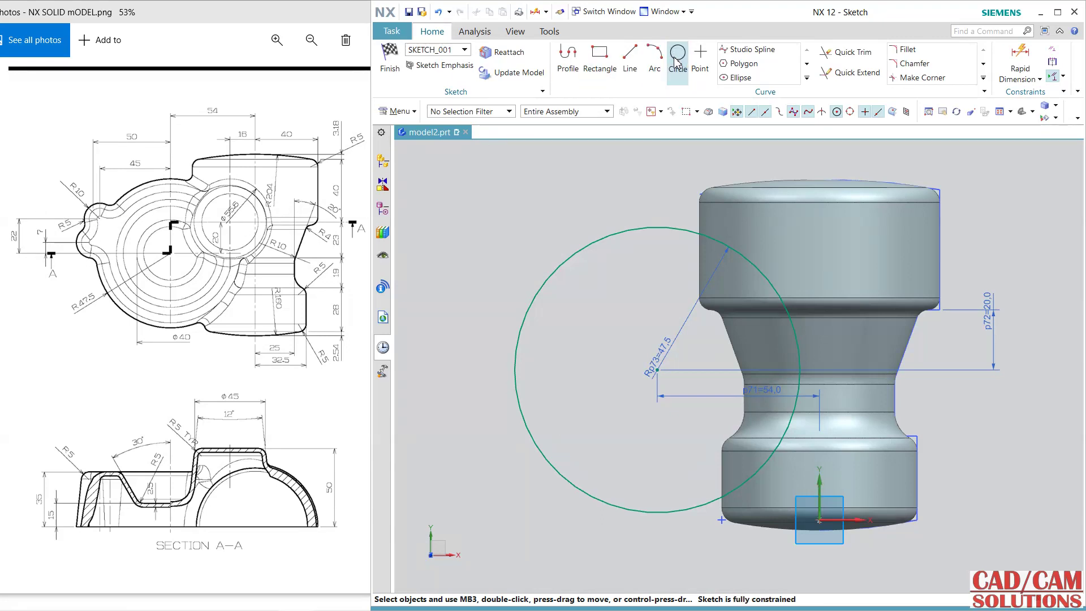
pyautogui.click(529, 248)
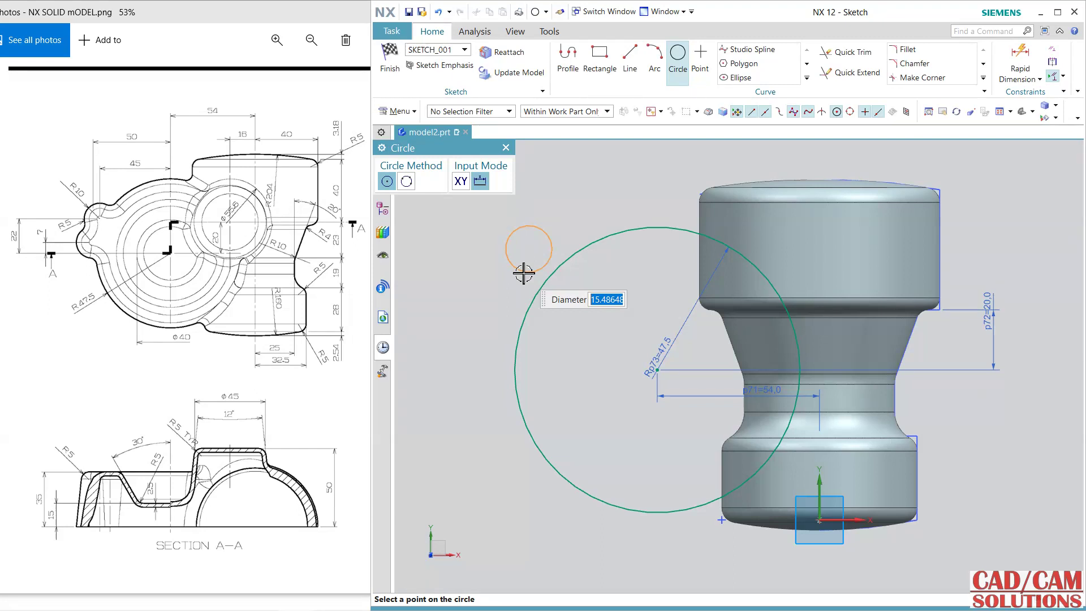
pyautogui.write('20')
pyautogui.press('Return')
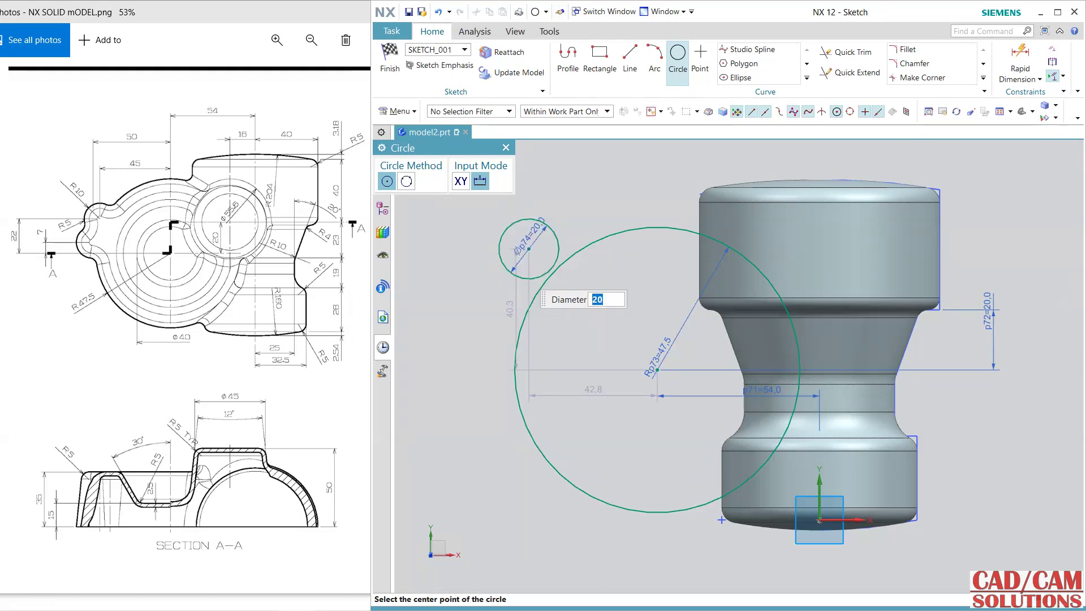
pyautogui.click(476, 309)
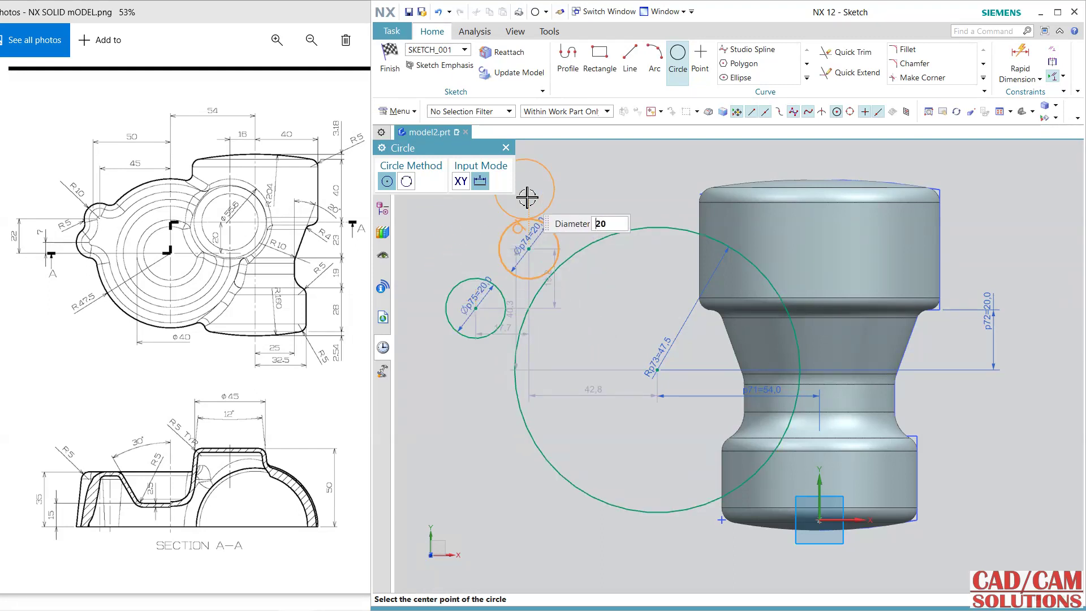
# Set the horizontal distance between the centres of the large circle and the upper small circle to 45 mm.
pyautogui.click(1020, 56)
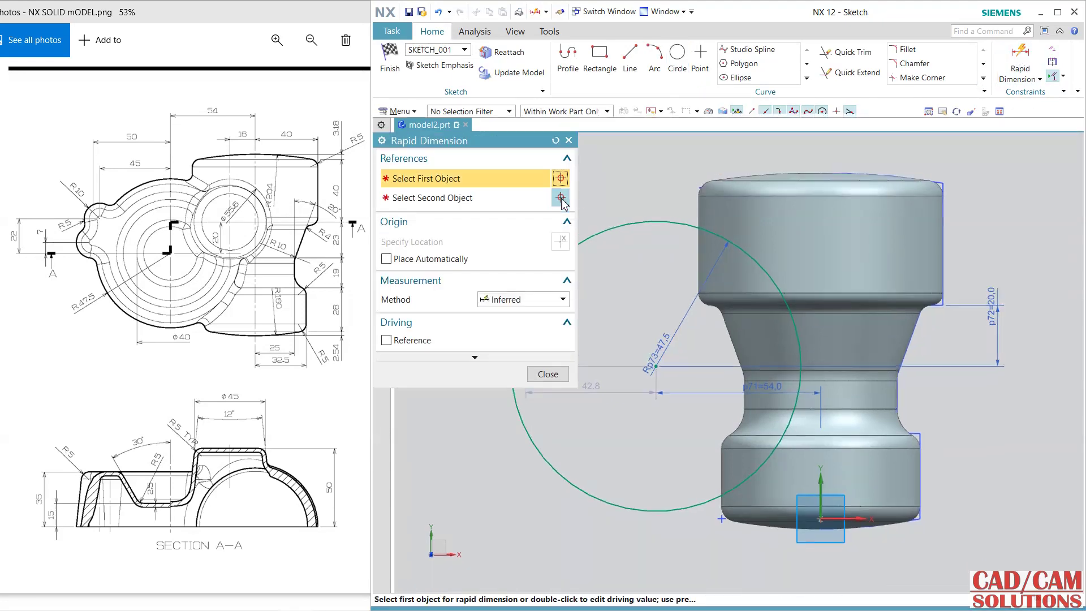
pyautogui.moveTo(654, 251)
pyautogui.keyDown('shift'); pyautogui.mouseDown(button='middle')
pyautogui.moveTo(788, 242)
pyautogui.moveTo(831, 223)
pyautogui.mouseUp(button='middle'); pyautogui.keyUp('shift')
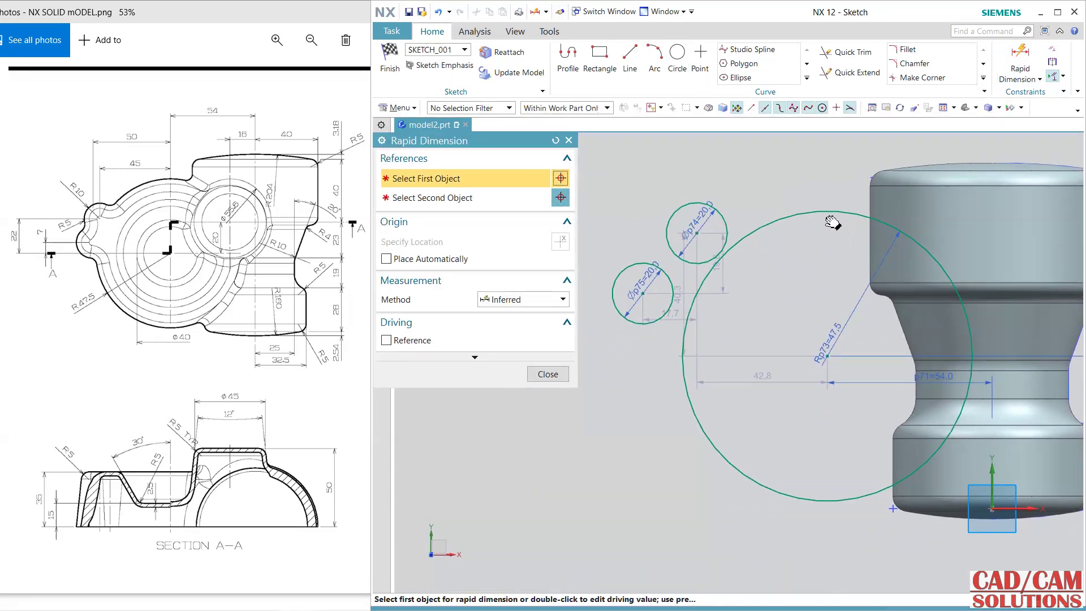
pyautogui.click(823, 374)
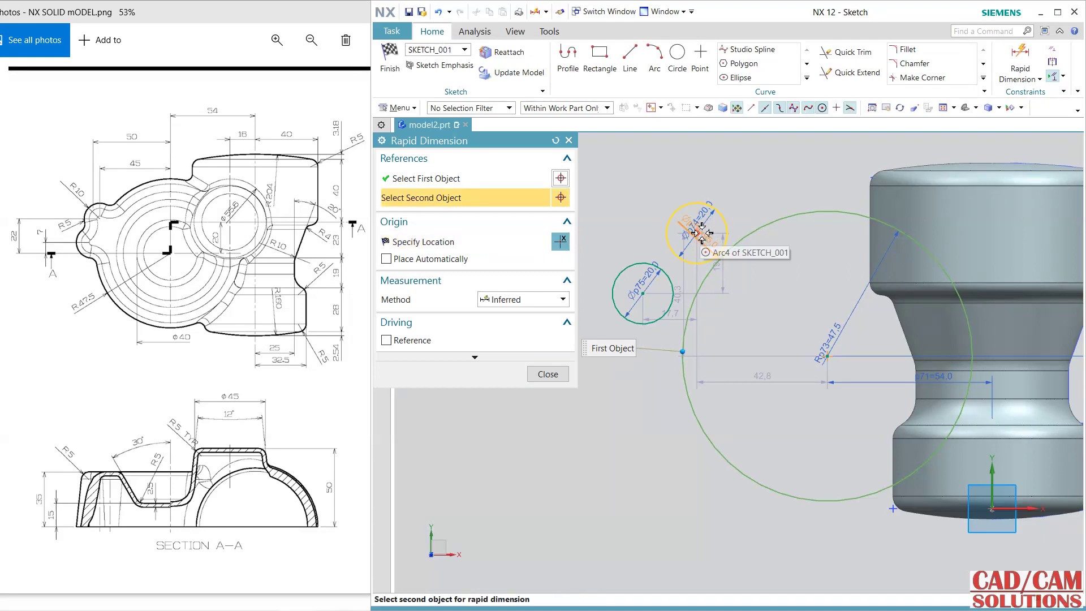
pyautogui.click(687, 223)
pyautogui.click(748, 166)
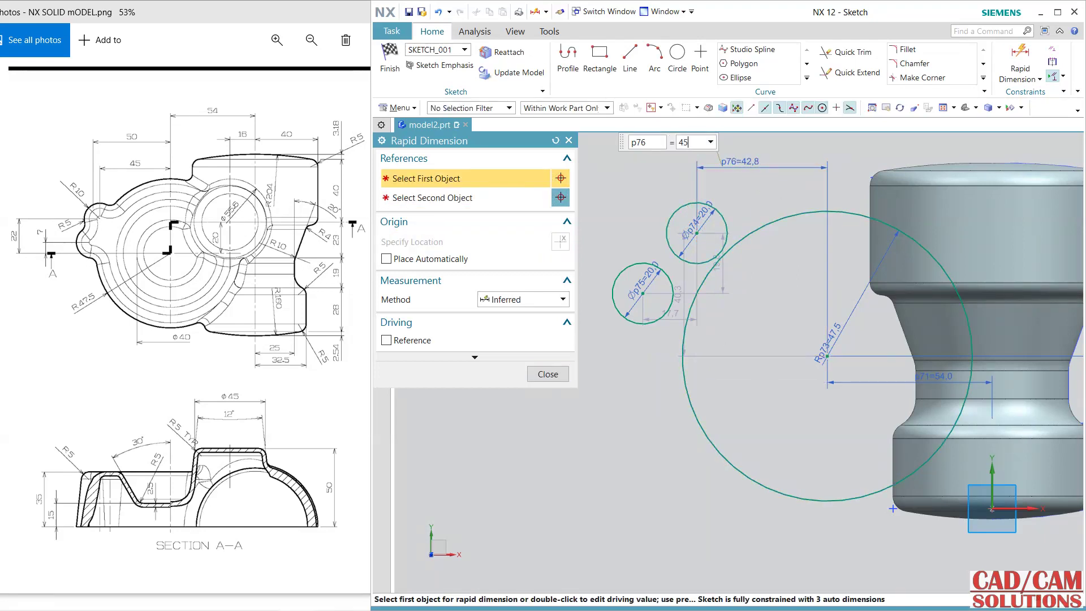
pyautogui.press('Return')
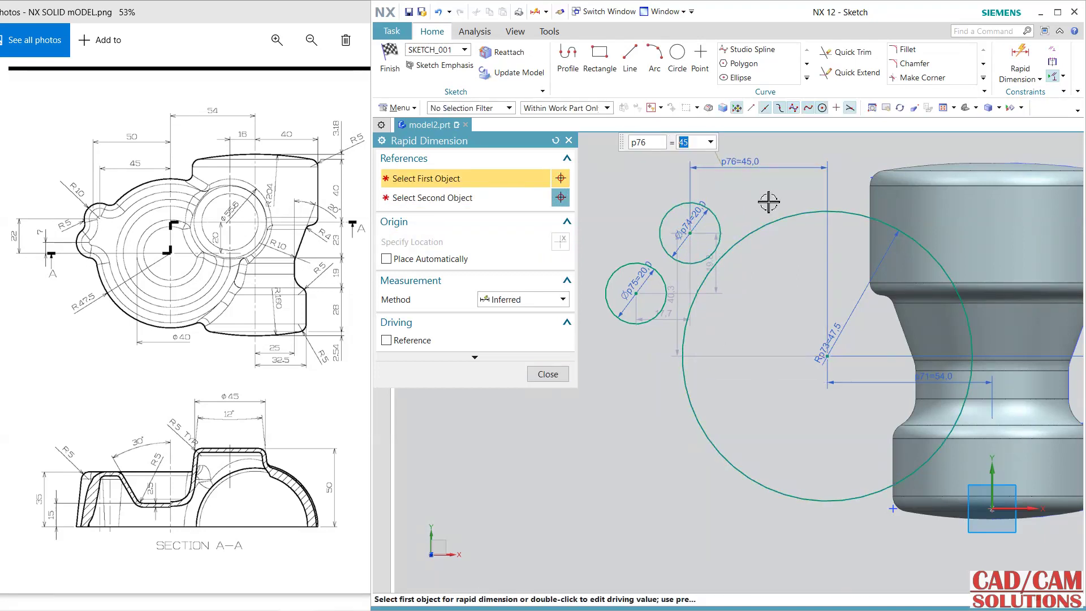
# Set the horizontal distance between the centres of the large circle and the lower small circle to 50 mm.
pyautogui.click(824, 364)
pyautogui.click(637, 295)
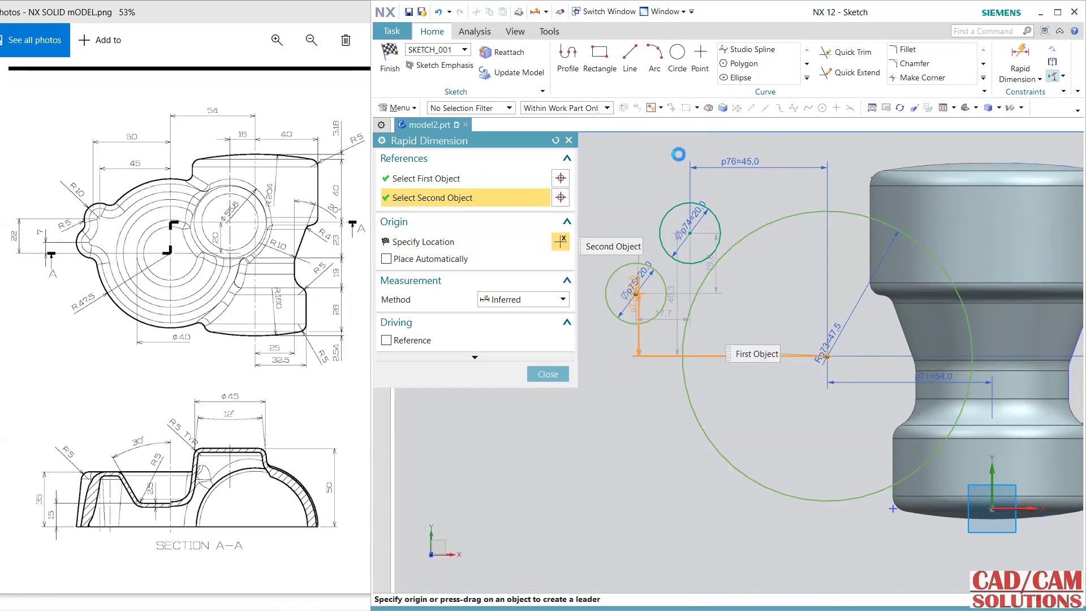
pyautogui.click(678, 146)
pyautogui.write('50')
pyautogui.press('Return')
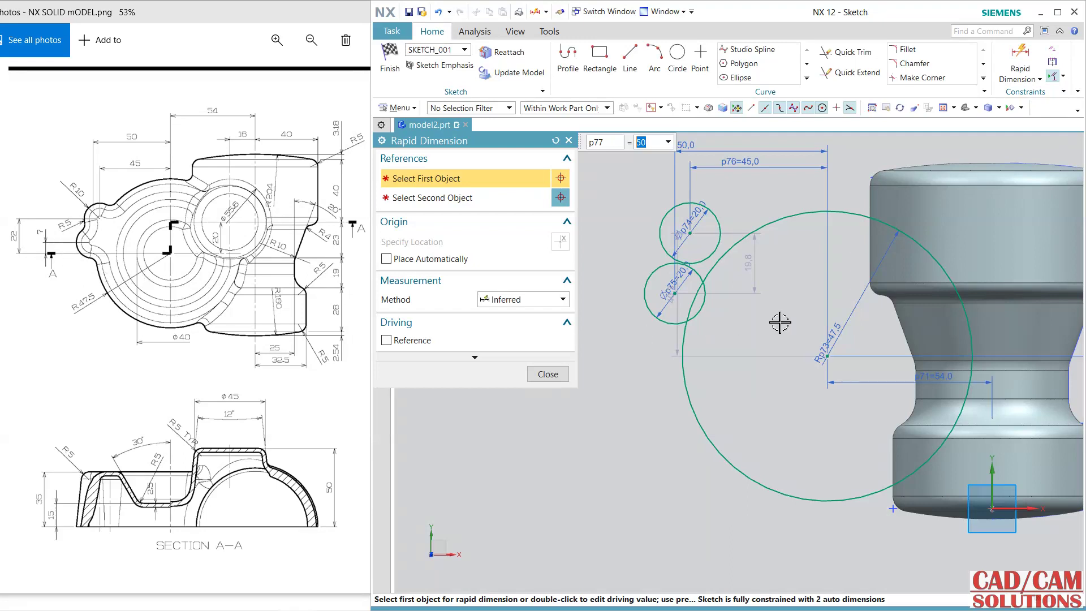
# Set the vertical distance between the centres of the large circle and the upper small circle to 22 mm.
pyautogui.click(825, 358)
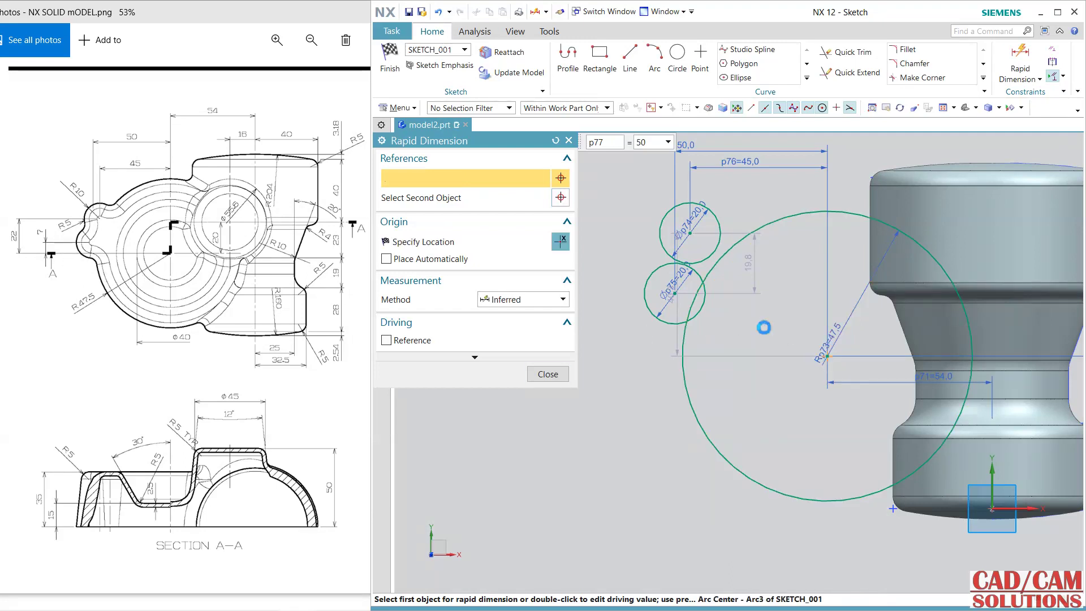
pyautogui.click(693, 234)
pyautogui.click(603, 265)
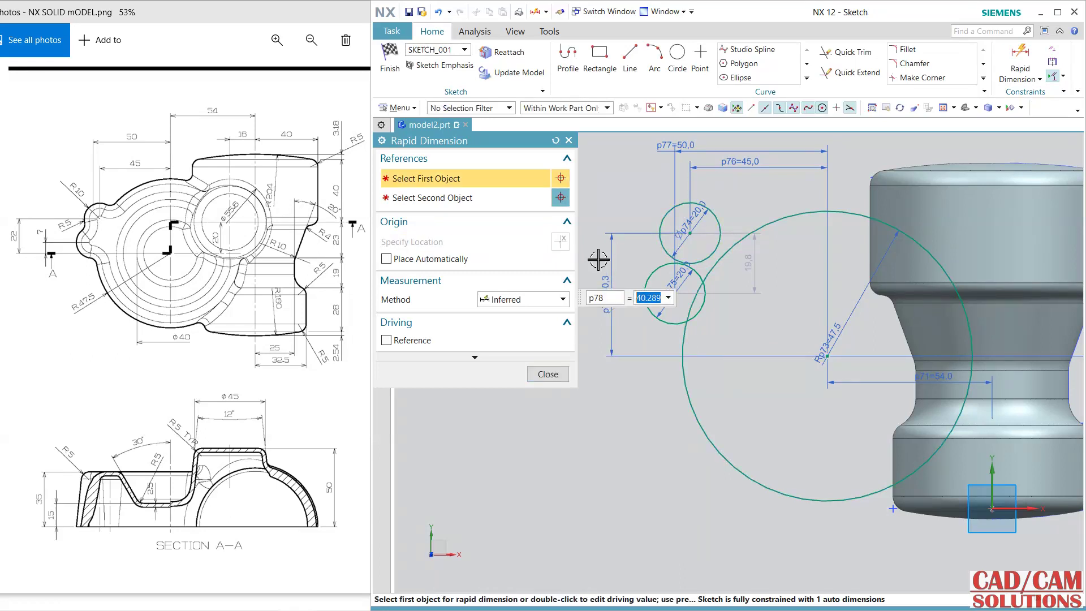
pyautogui.write('22')
pyautogui.press('Return')
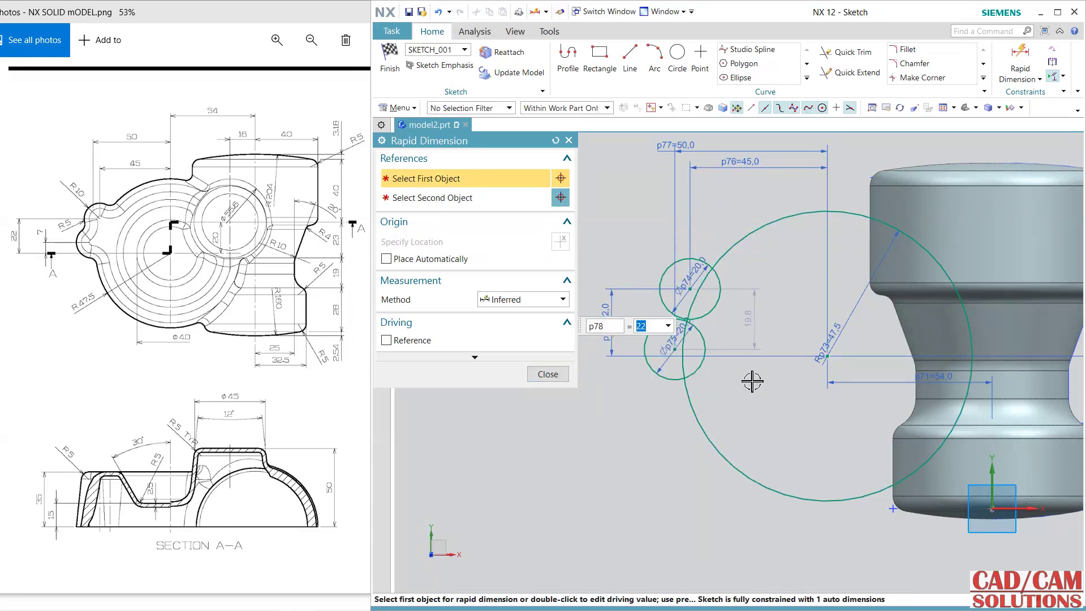
# Set the vertical distance between the centres of the large circle and the lower small circle to 7 mm.
pyautogui.click(827, 358)
pyautogui.click(684, 356)
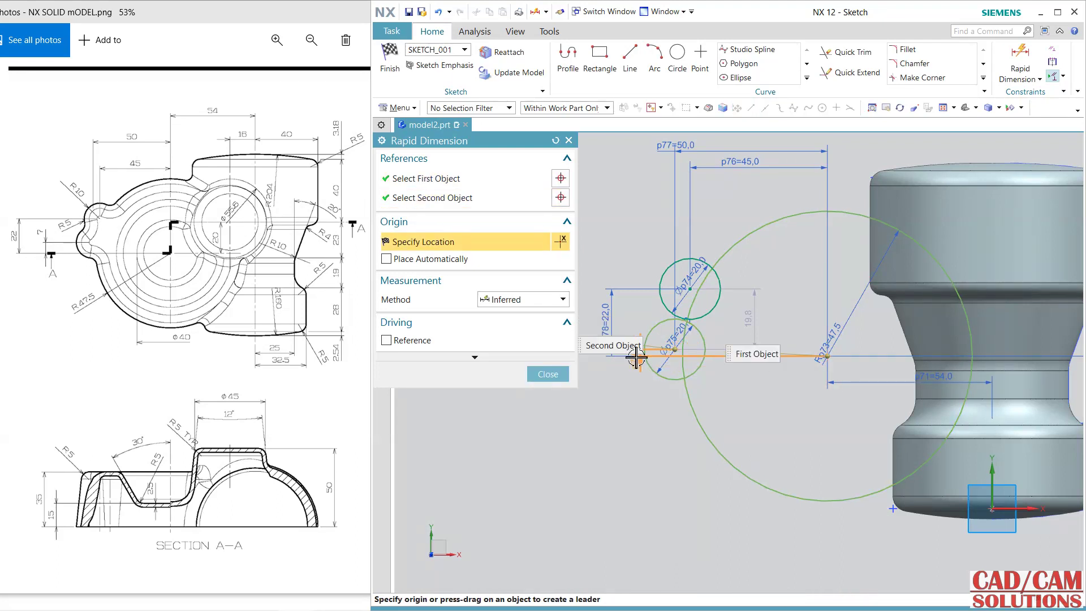
pyautogui.click(631, 356)
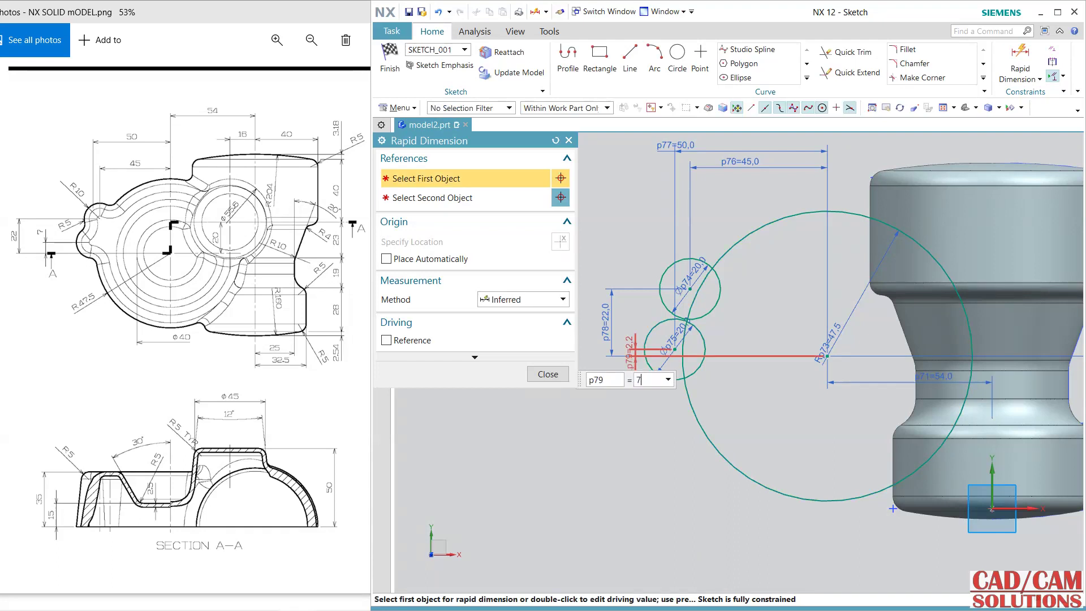
pyautogui.press('Return')
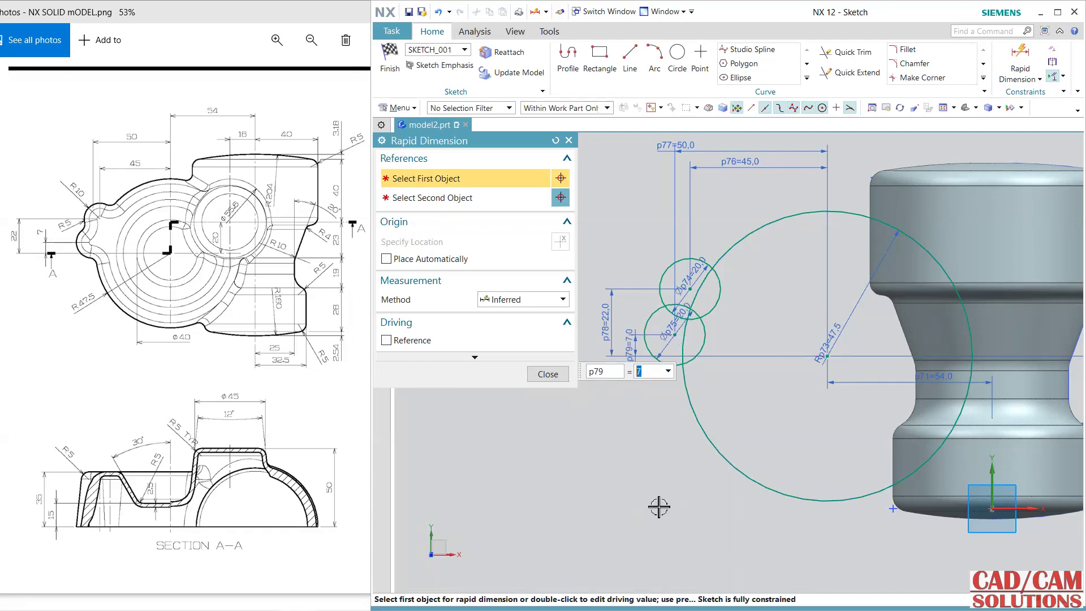
pyautogui.click(546, 376)
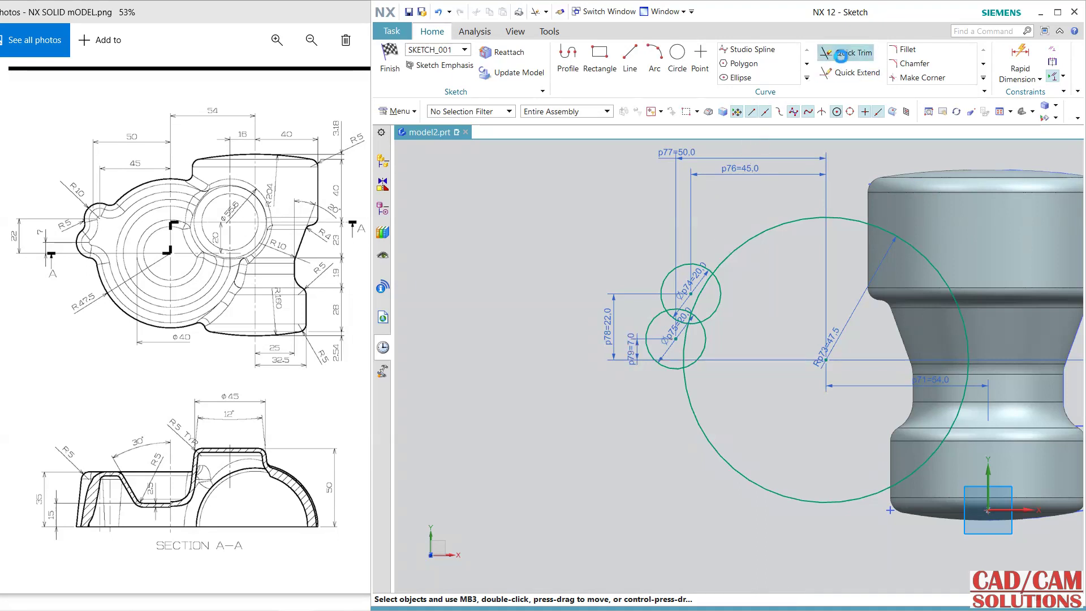
# Trim away the overlapping inner arcs of the large circle and two small circles, leaving one closed outer profile.
pyautogui.click(843, 52)
pyautogui.click(687, 298)
pyautogui.click(687, 308)
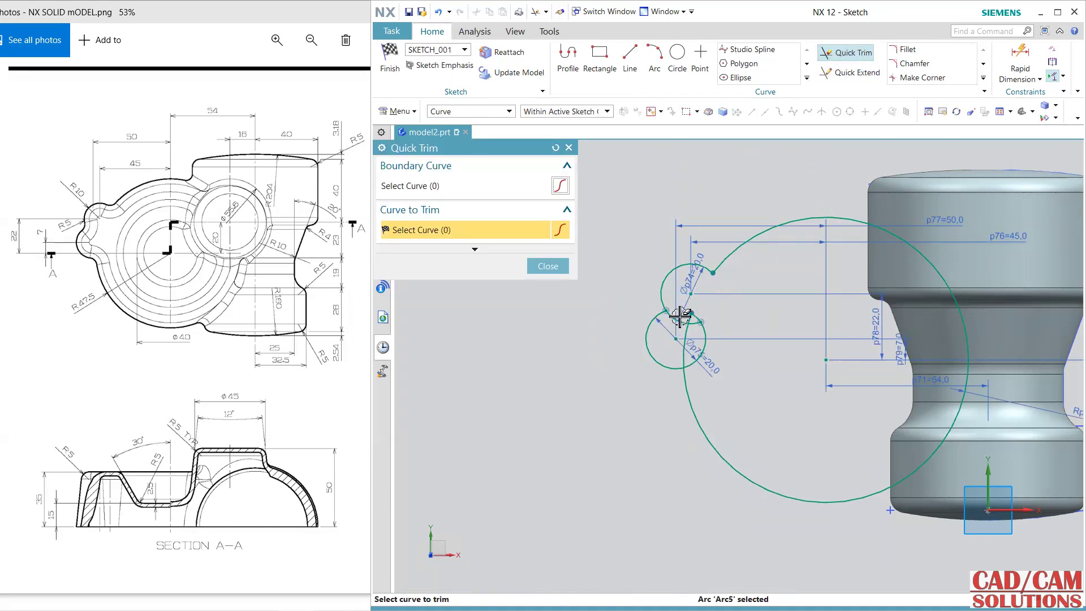
pyautogui.click(686, 332)
pyautogui.click(695, 342)
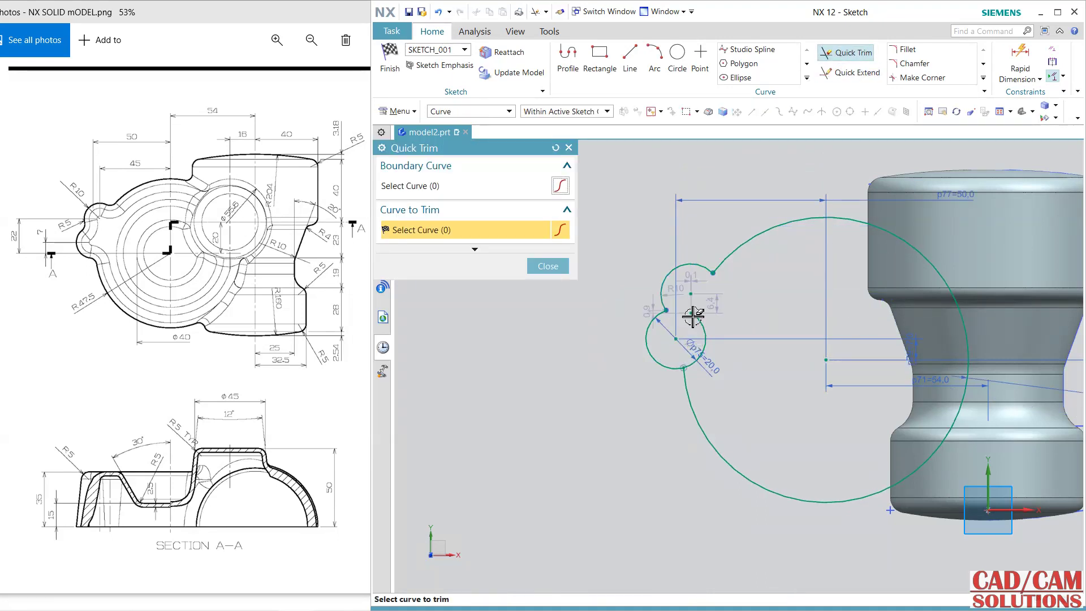
pyautogui.click(696, 320)
pyautogui.click(707, 348)
pyautogui.middleClick(715, 359)
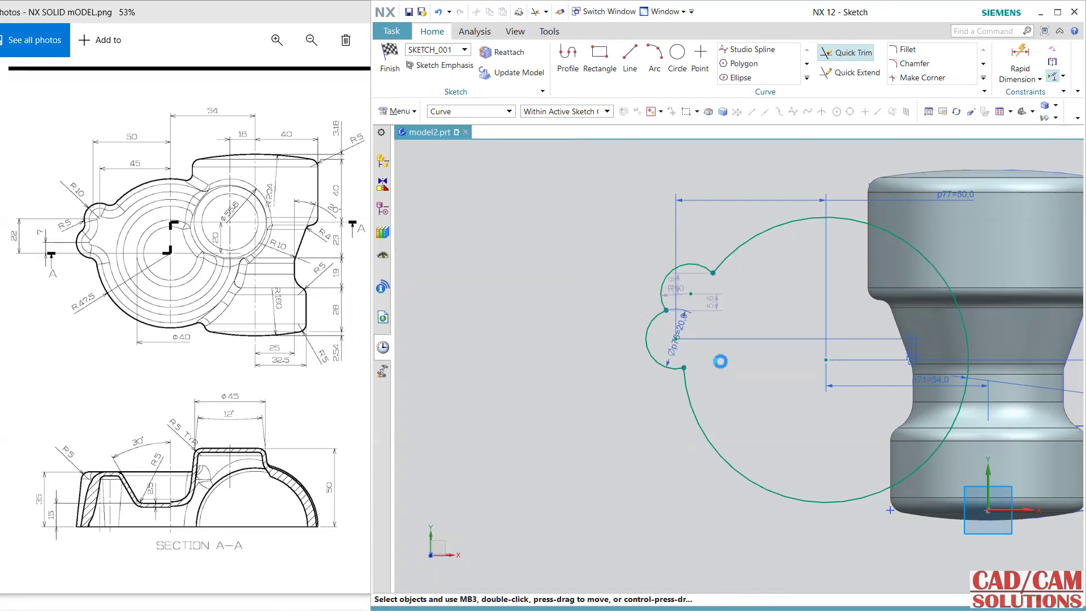
# Fillet the three corners between the large arc and the two side lobes with a 5 mm radius.
pyautogui.click(911, 55)
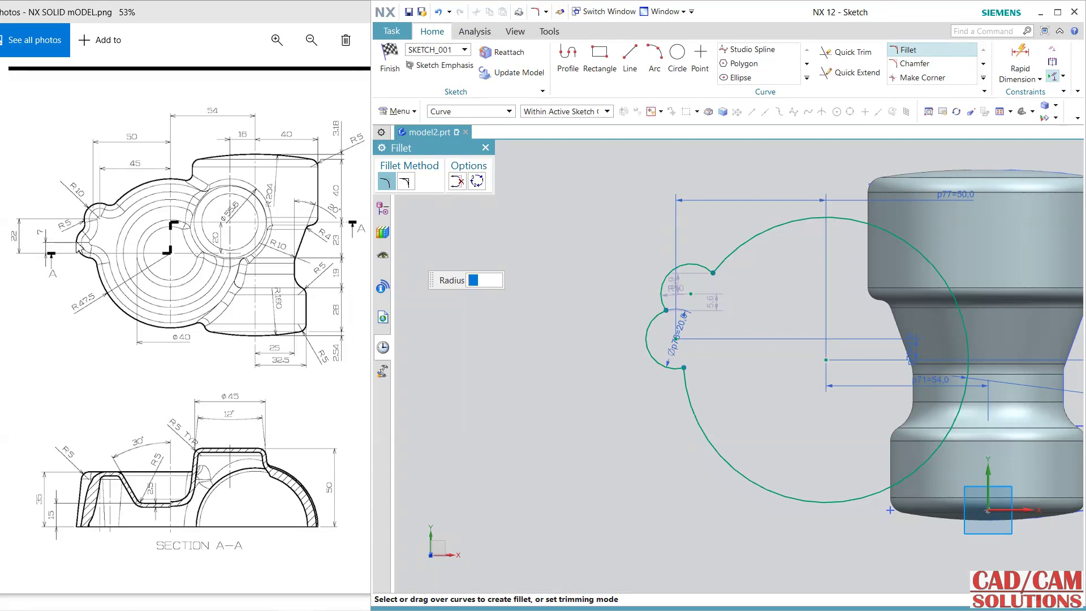
pyautogui.click(383, 287)
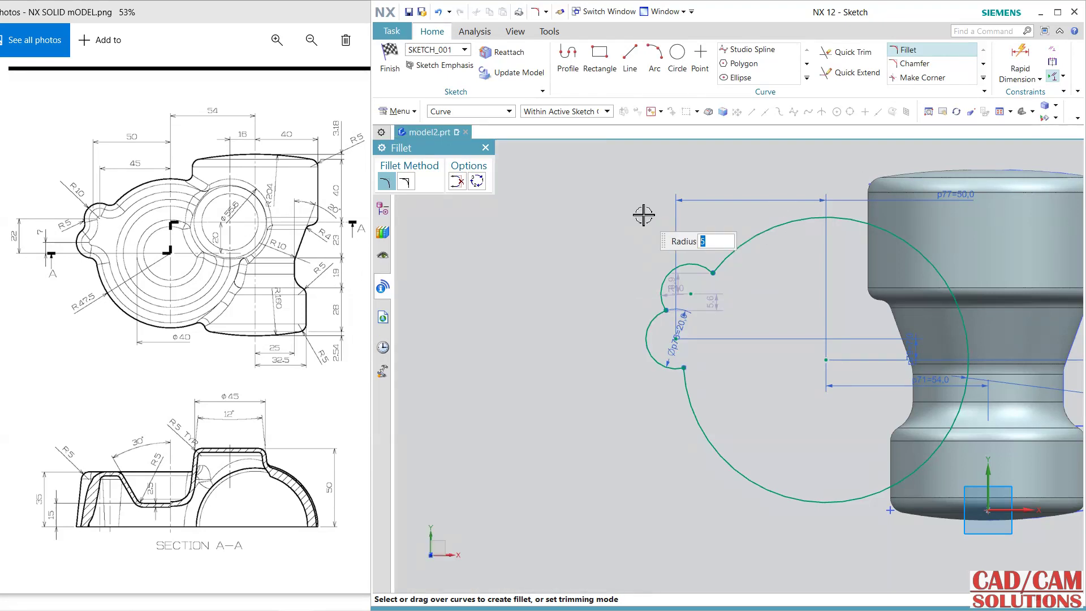
pyautogui.click(712, 273)
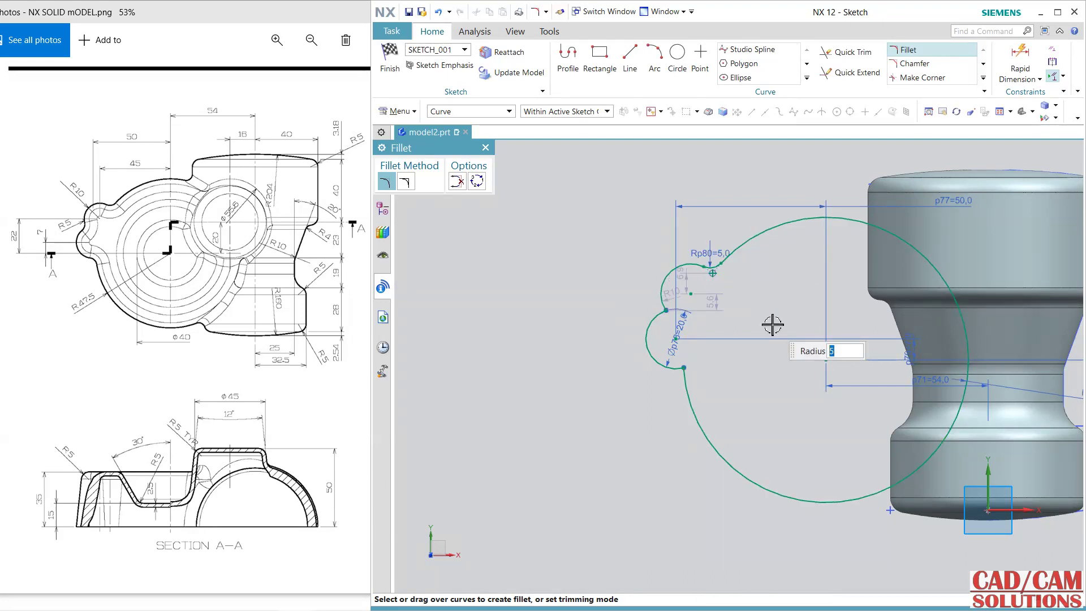
pyautogui.click(687, 369)
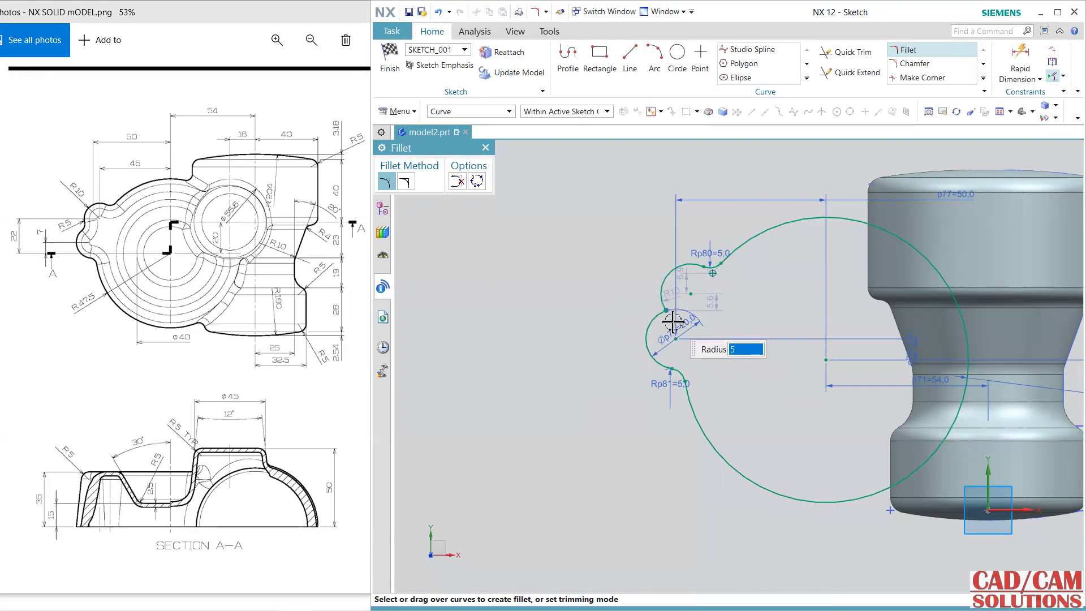
pyautogui.click(666, 311)
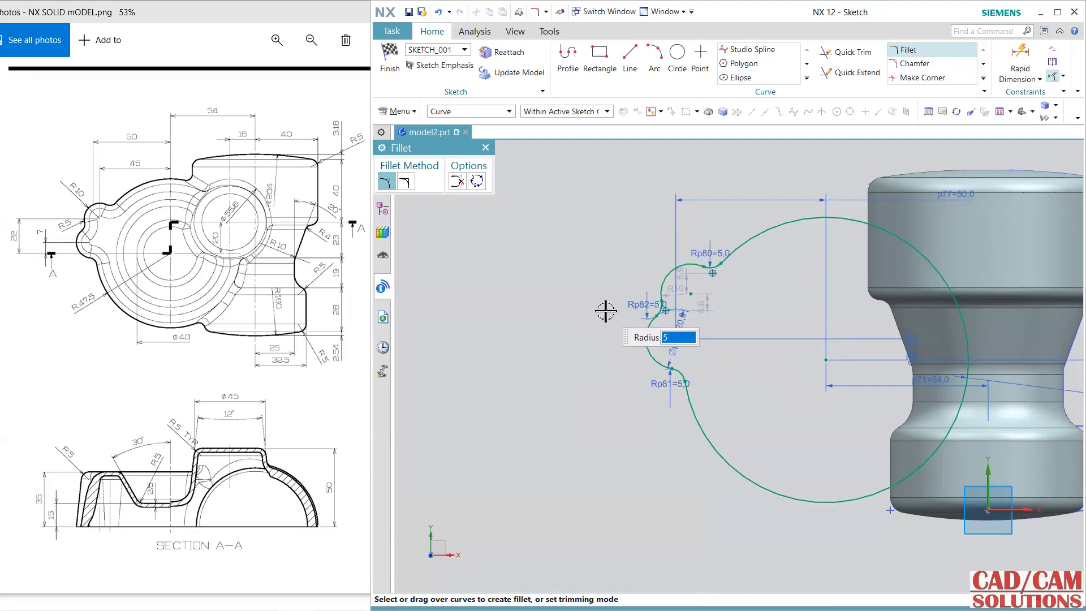
pyautogui.middleClick(606, 310)
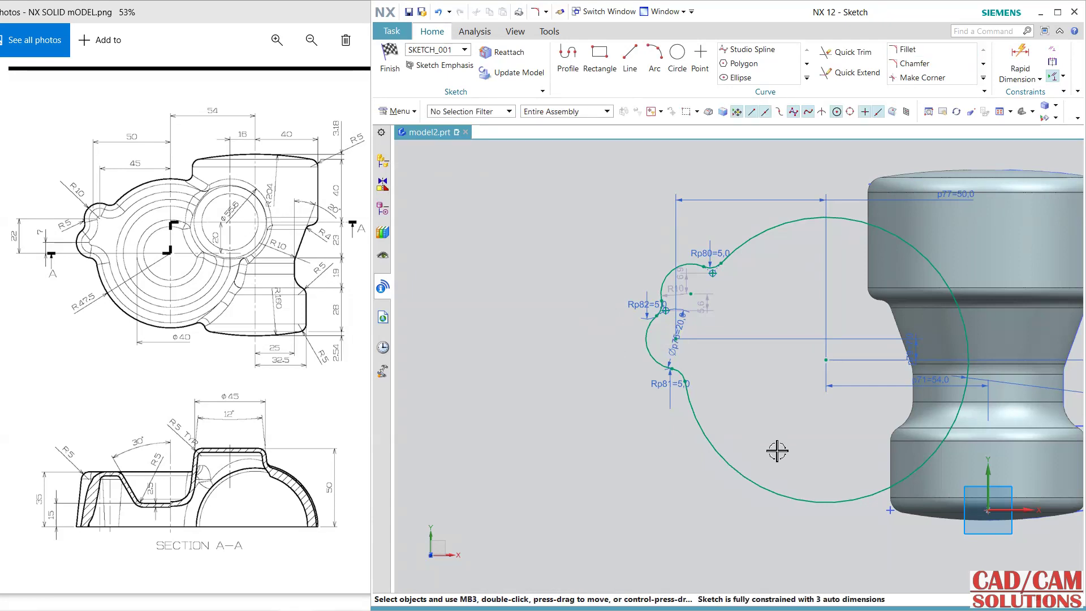
# Set the upper lobe's radius to 10 mm and dimension its centre 22 mm vertically from the large arc's centre.
pyautogui.doubleClick(673, 292)
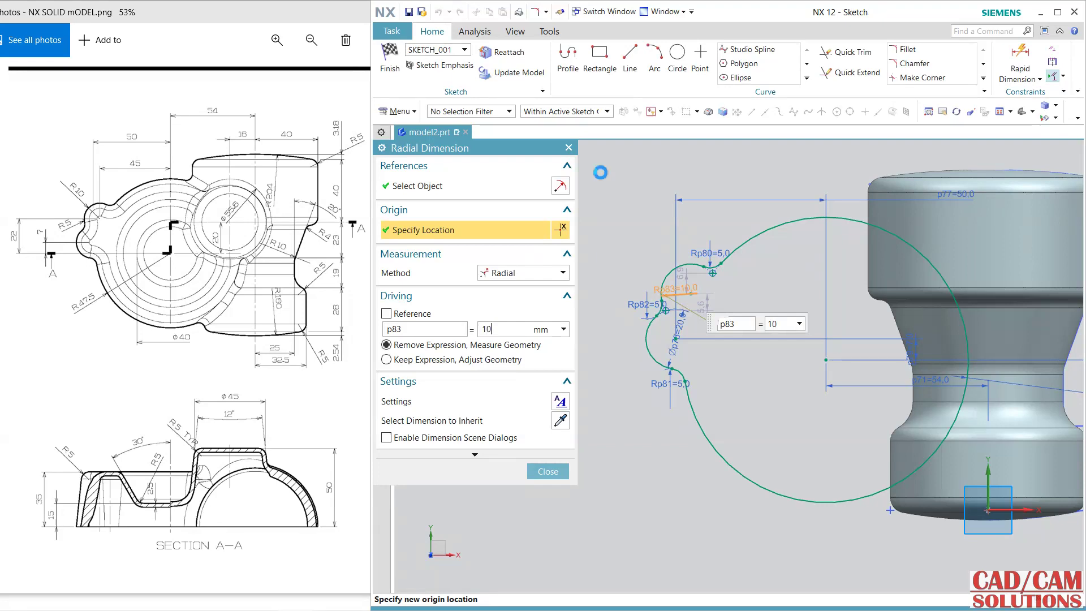
pyautogui.click(1020, 59)
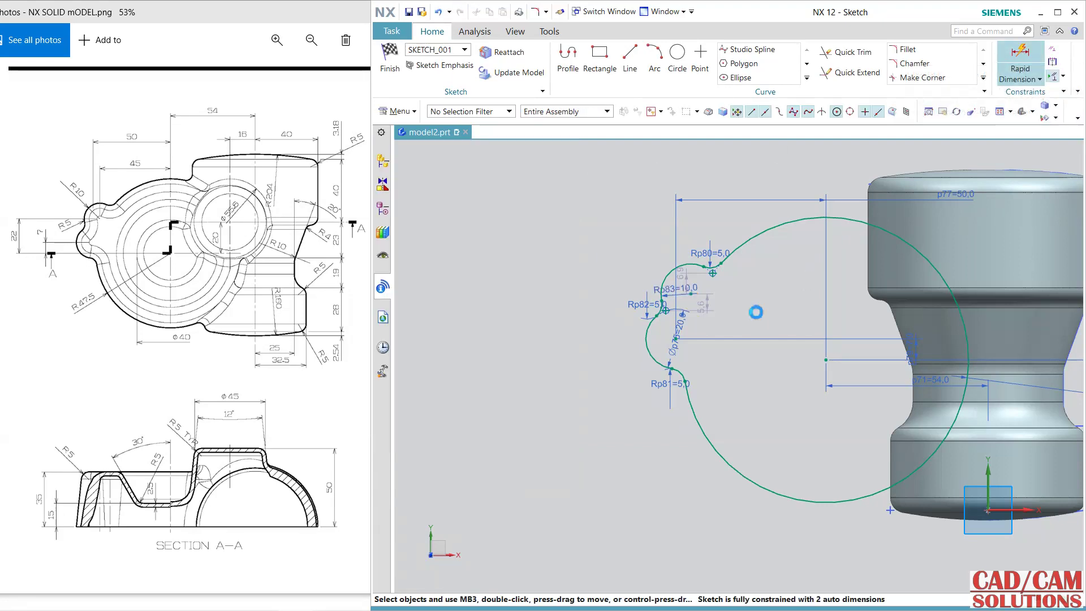
pyautogui.click(688, 291)
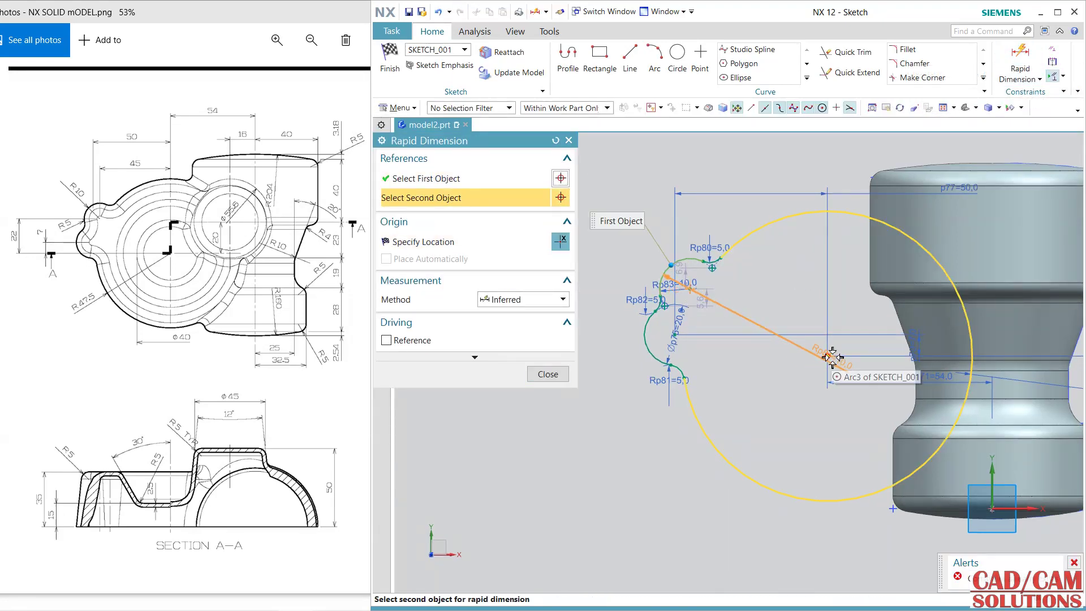
pyautogui.click(827, 361)
pyautogui.click(604, 337)
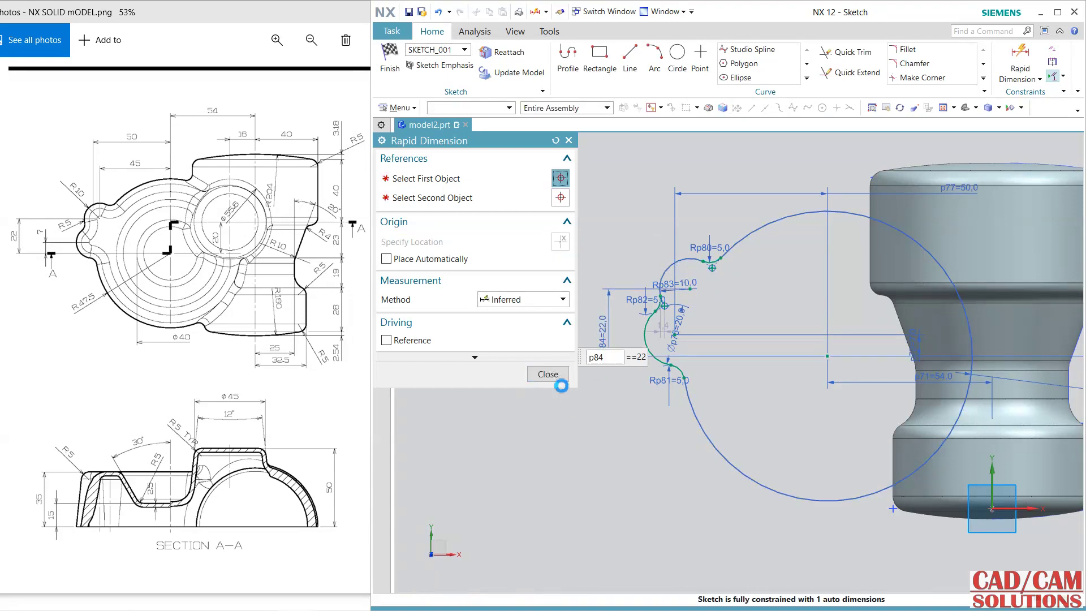
# Try to add a vertical dimension between the lower lobe's centre and the large arc's centre.
pyautogui.click(676, 336)
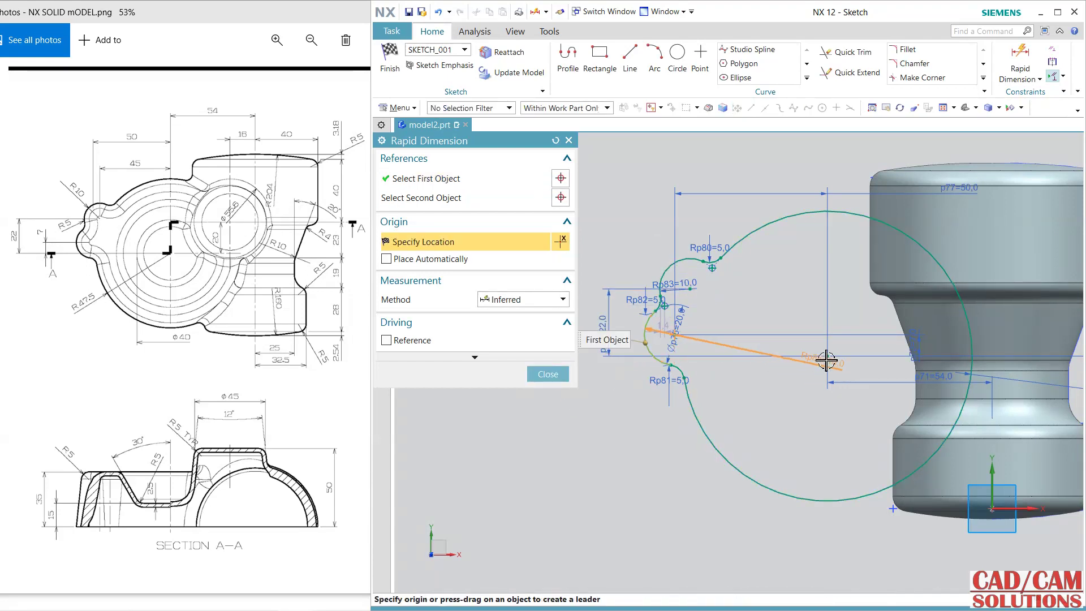
pyautogui.click(826, 357)
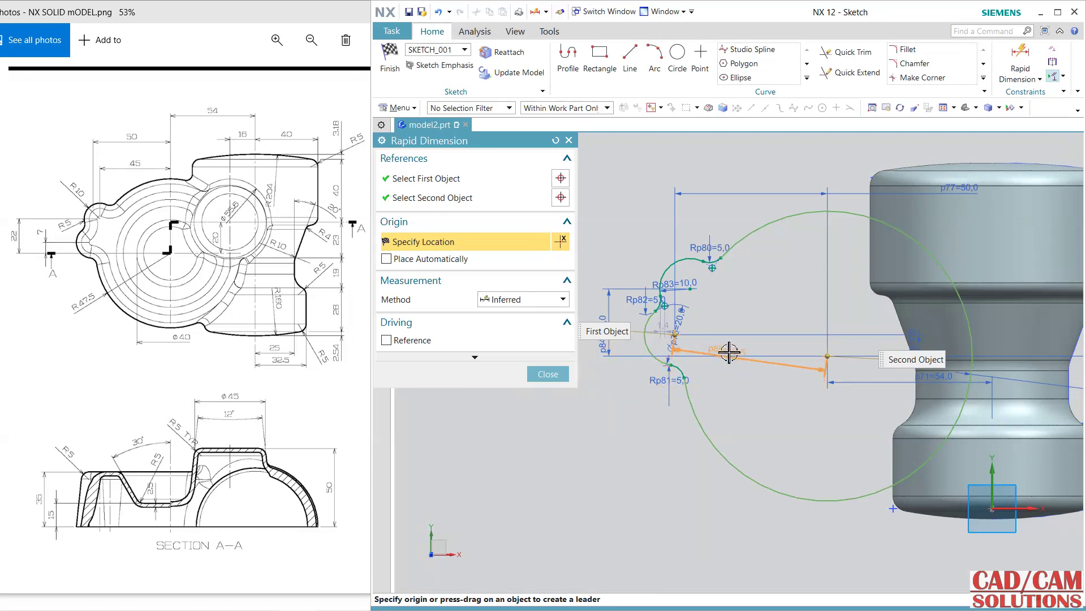
pyautogui.keyDown('shift'); pyautogui.moveTo(728, 352); pyautogui.dragTo(967, 356, button='middle'); pyautogui.keyUp('shift')
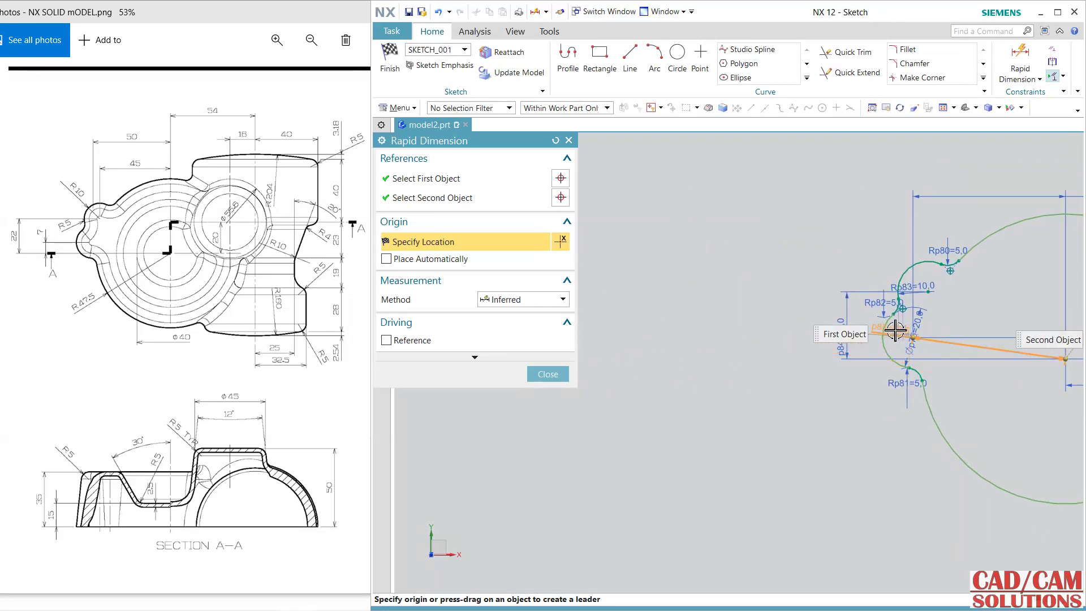
pyautogui.click(527, 298)
pyautogui.click(512, 339)
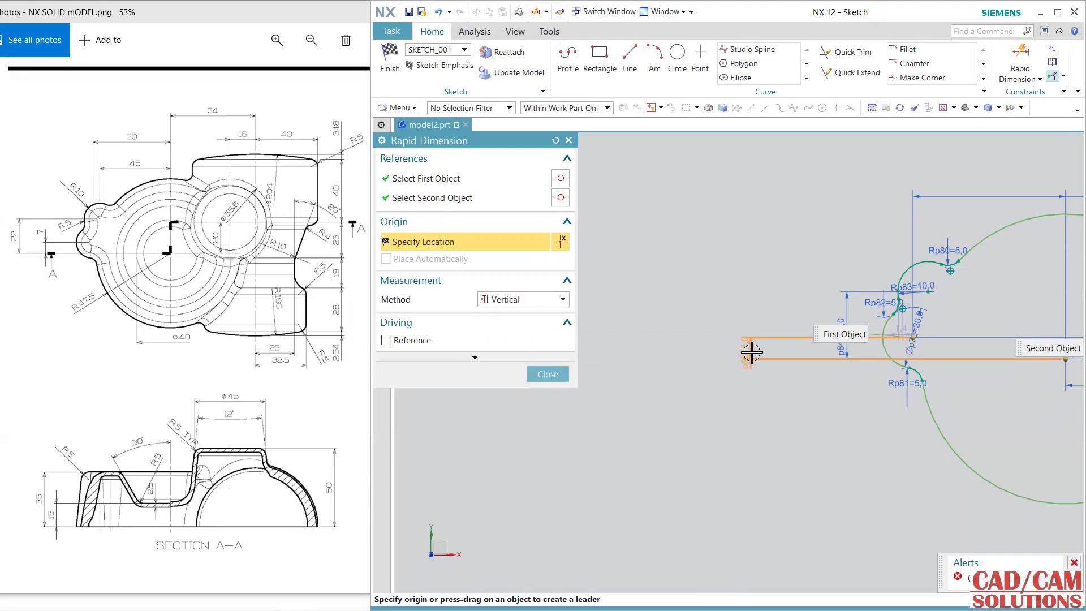
pyautogui.click(916, 342)
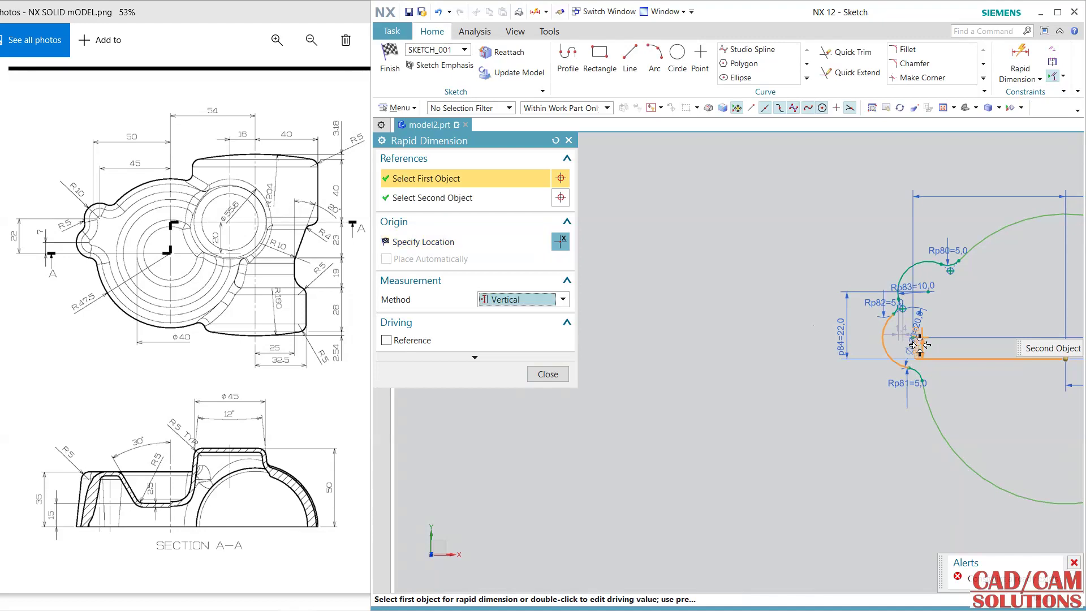
pyautogui.click(546, 374)
# Try to add a horizontal dimension between the lower lobe's centre and the large arc's centre.
pyautogui.scroll(3, 679, 308)
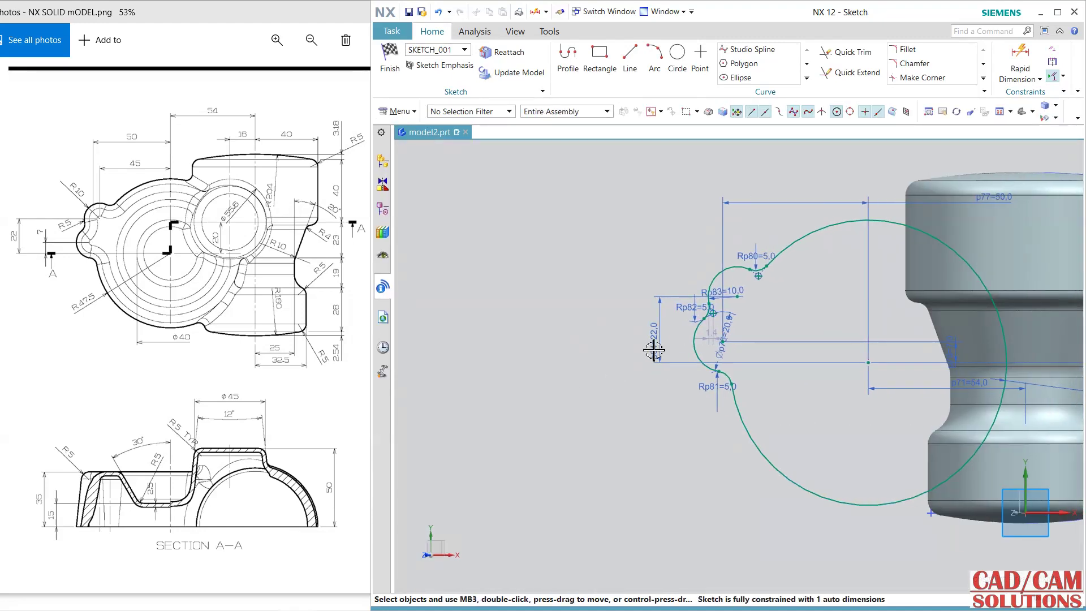
pyautogui.scroll(-2, 781, 355)
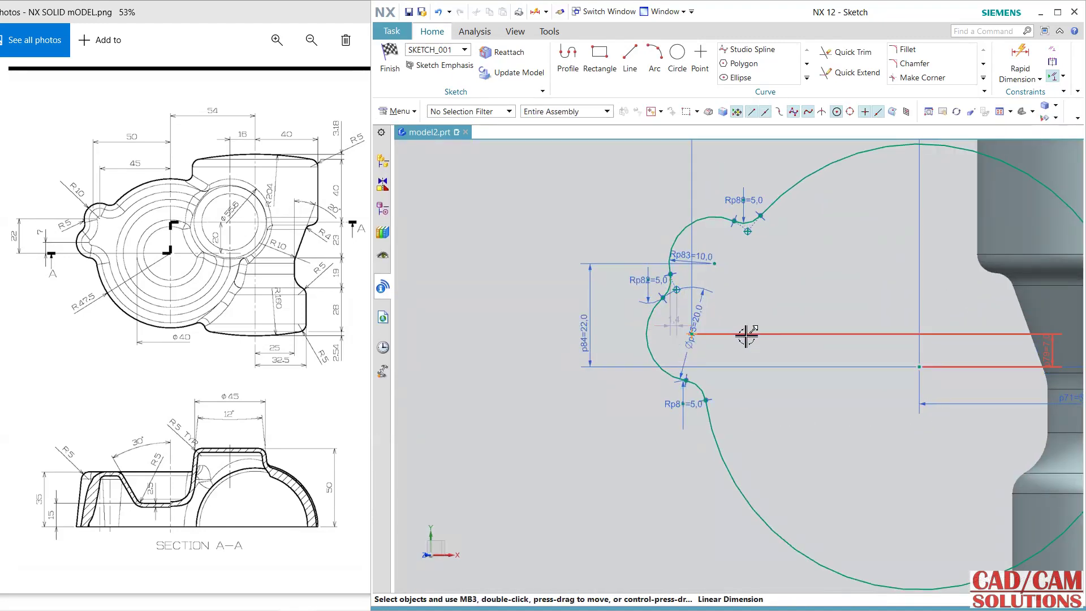
pyautogui.scroll(4, 761, 315)
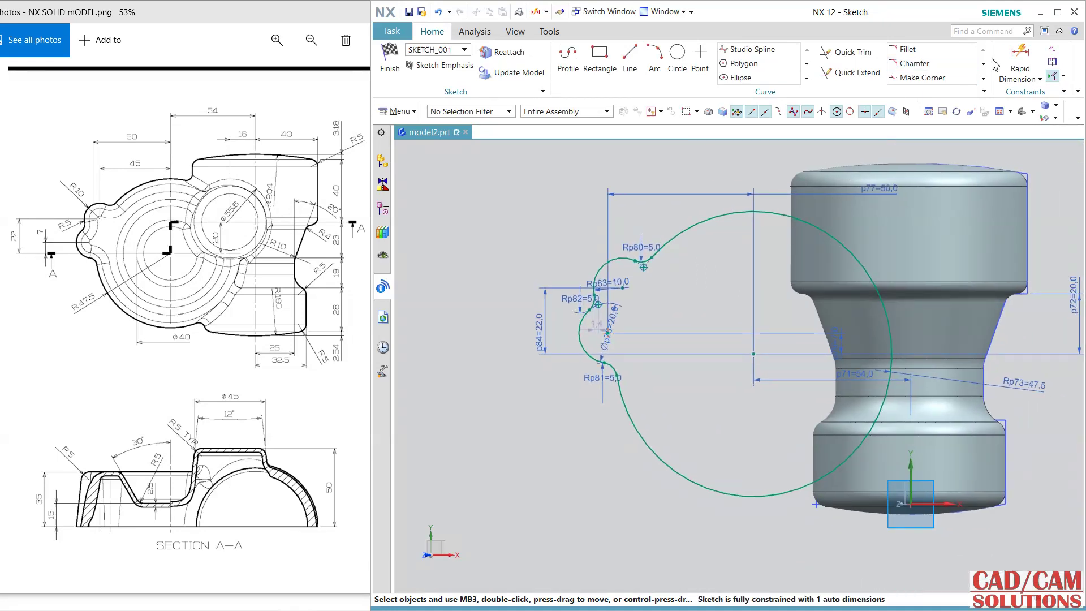
pyautogui.click(1020, 61)
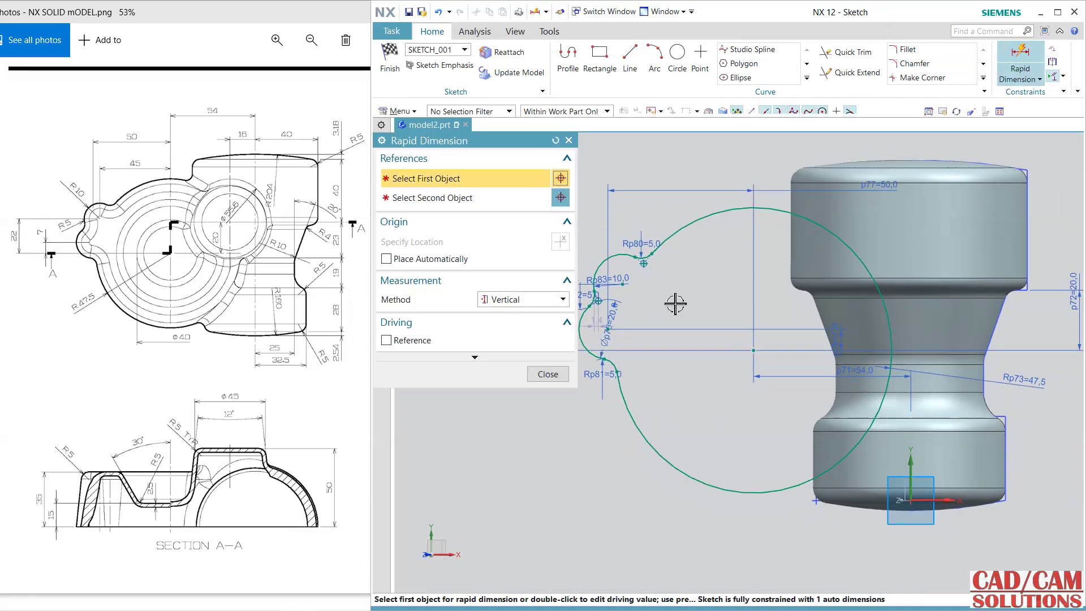
pyautogui.click(608, 330)
pyautogui.click(753, 350)
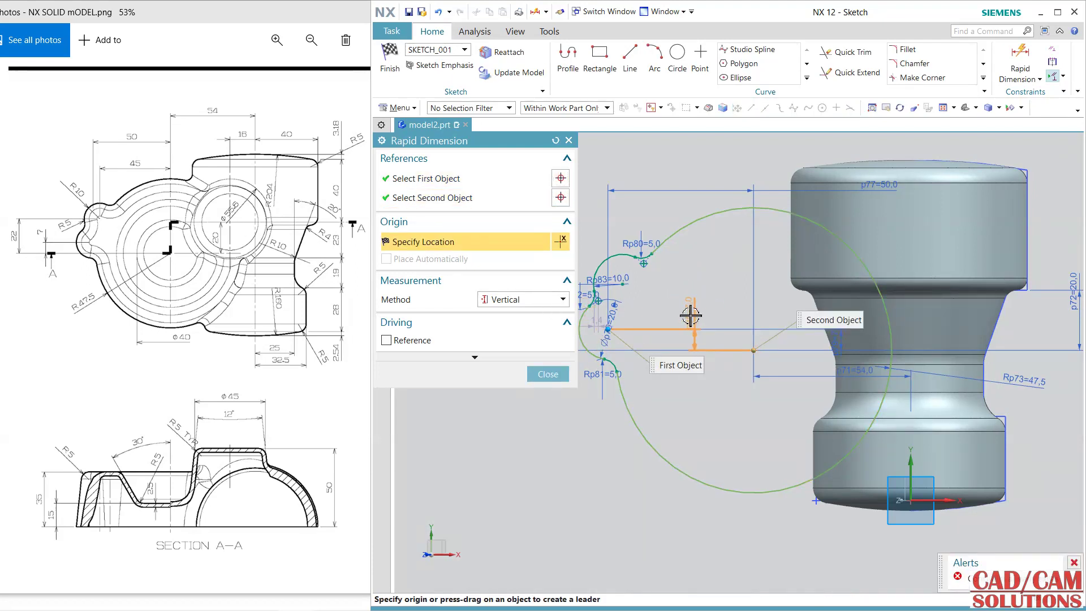
pyautogui.click(538, 303)
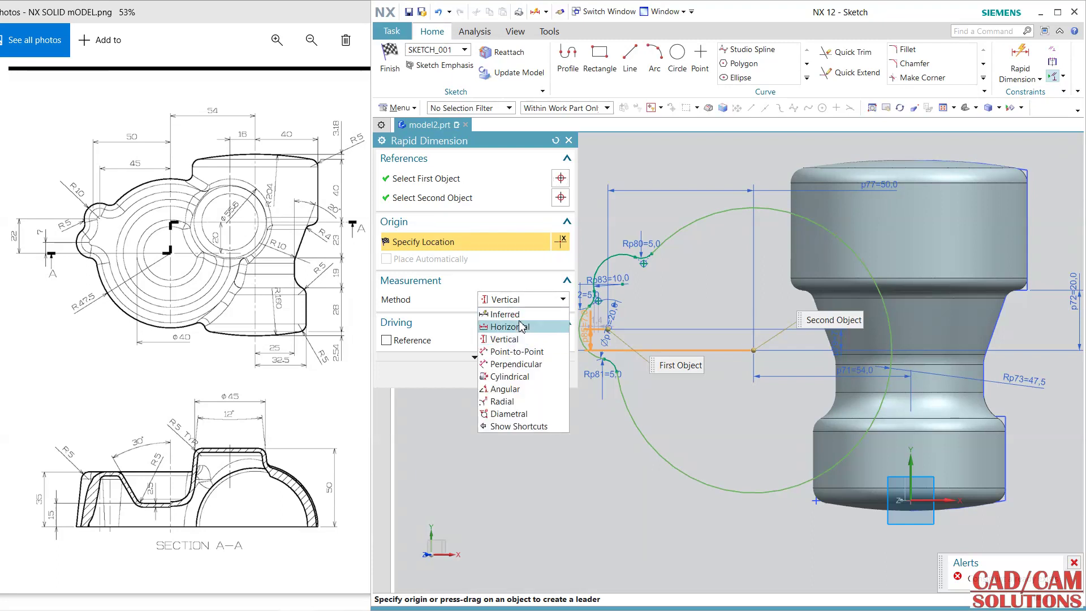
pyautogui.click(521, 326)
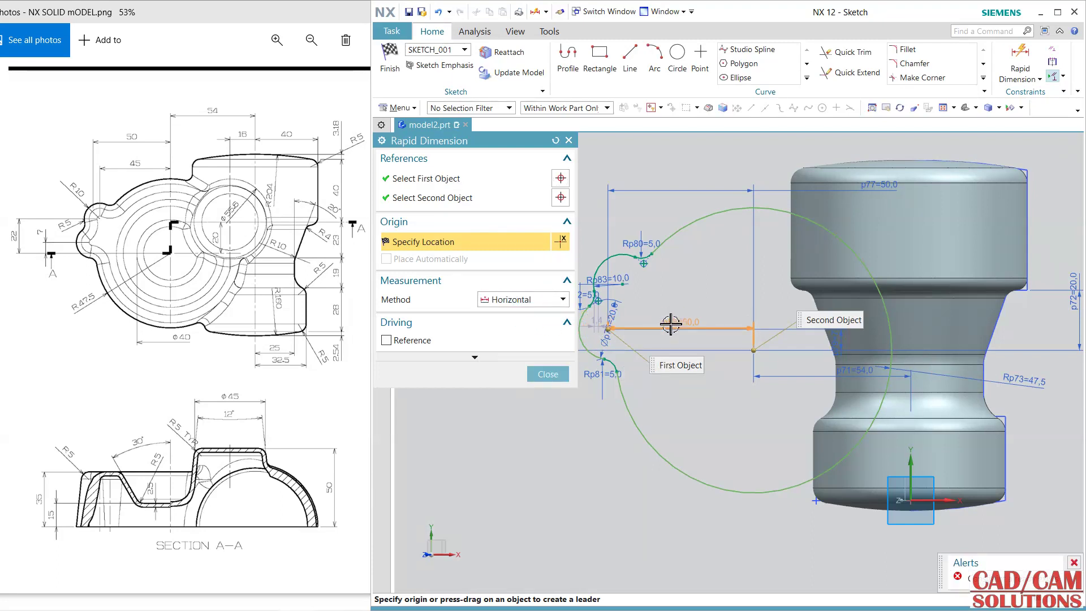
pyautogui.click(547, 373)
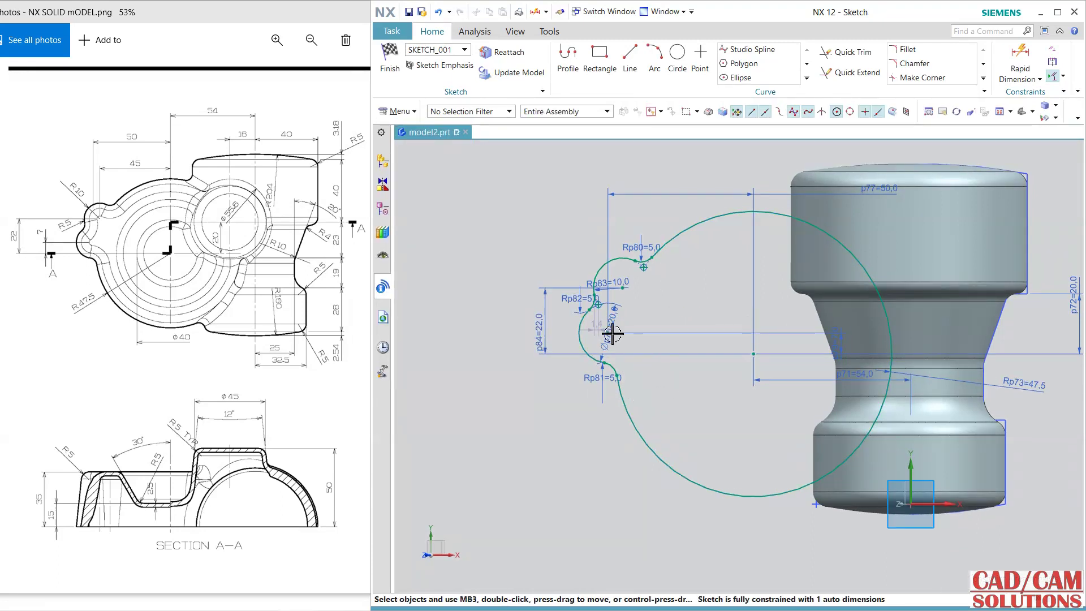
# Delete the leftover corner points at the fillet between the two lobes and at the upper fillet beside the large arc.
pyautogui.scroll(3, 613, 334)
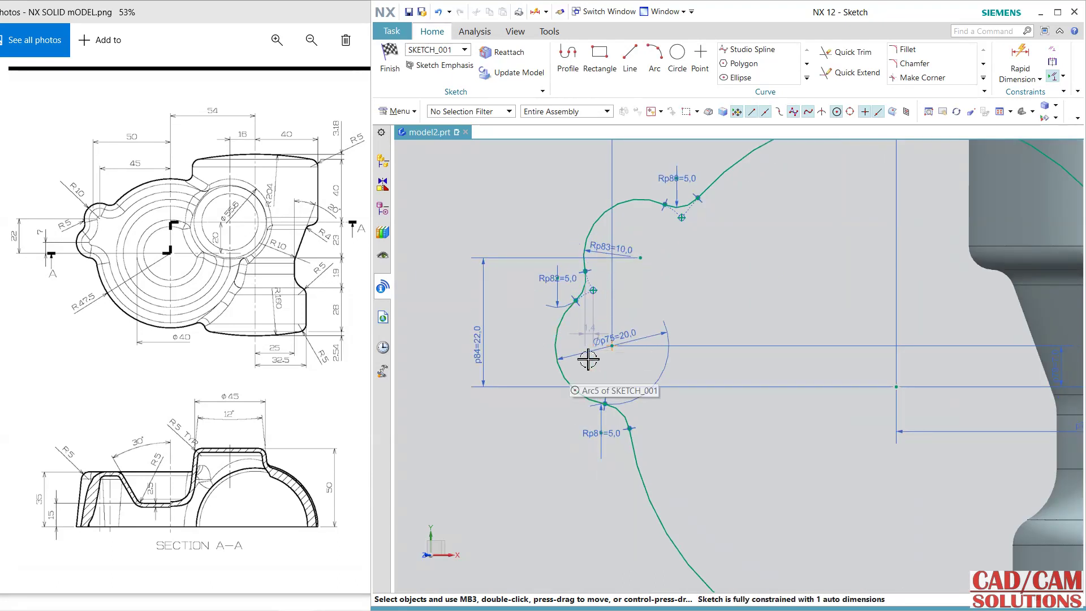
pyautogui.scroll(2, 616, 297)
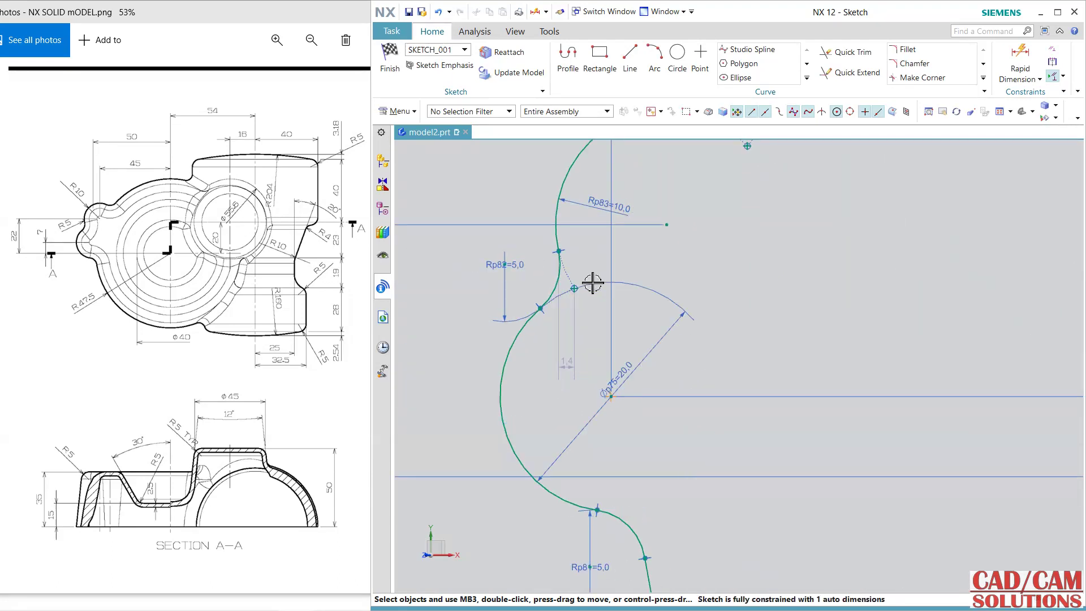
pyautogui.click(571, 305)
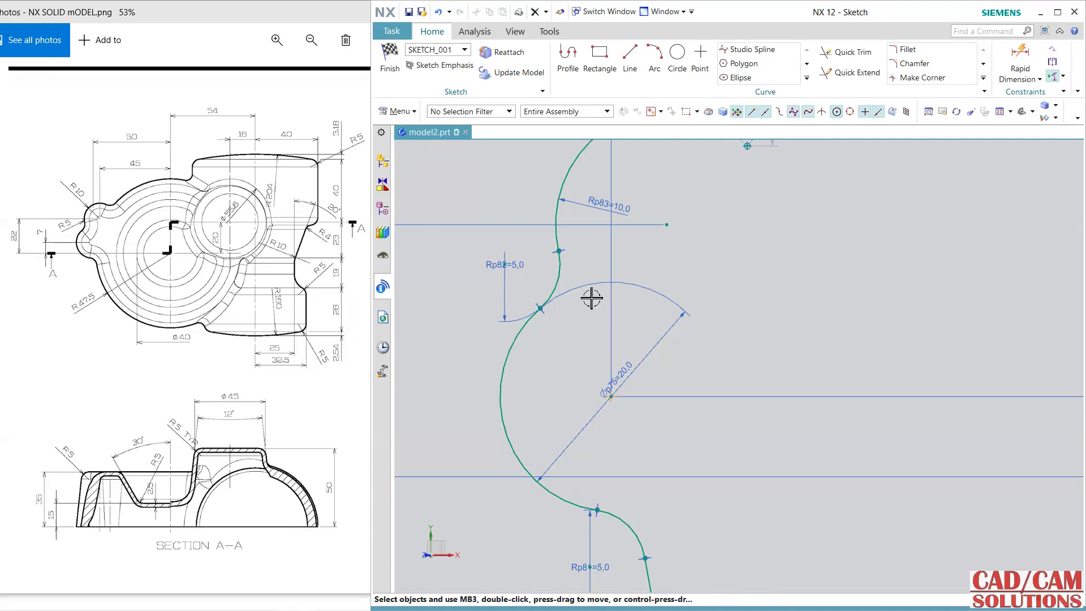
pyautogui.scroll(-4, 594, 299)
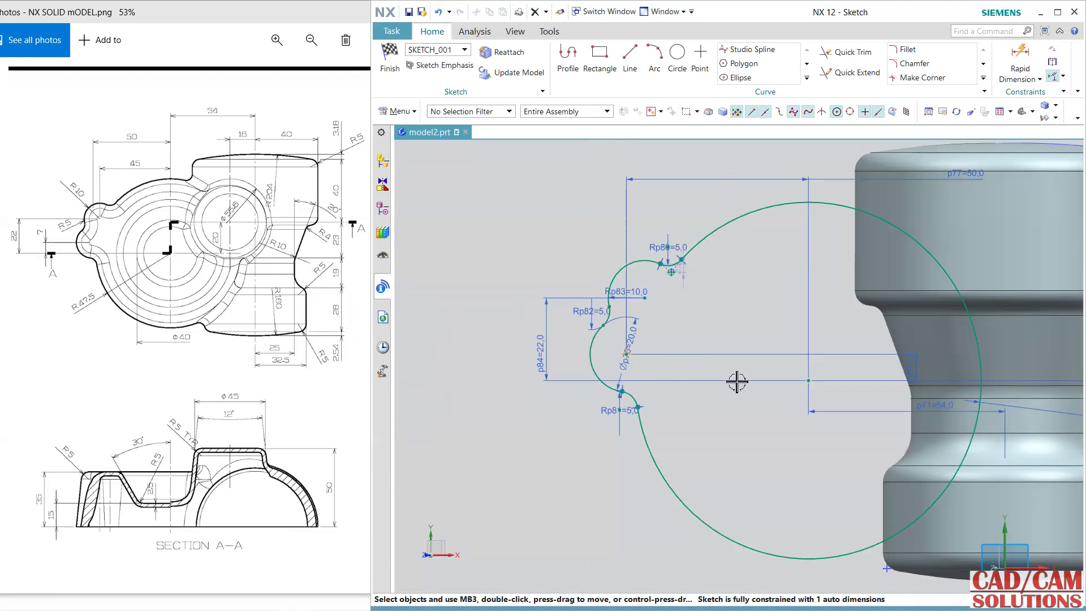
pyautogui.keyDown('shift'); pyautogui.moveTo(768, 409); pyautogui.dragTo(647, 264, button='middle'); pyautogui.keyUp('shift')
pyautogui.scroll(5, 636, 263)
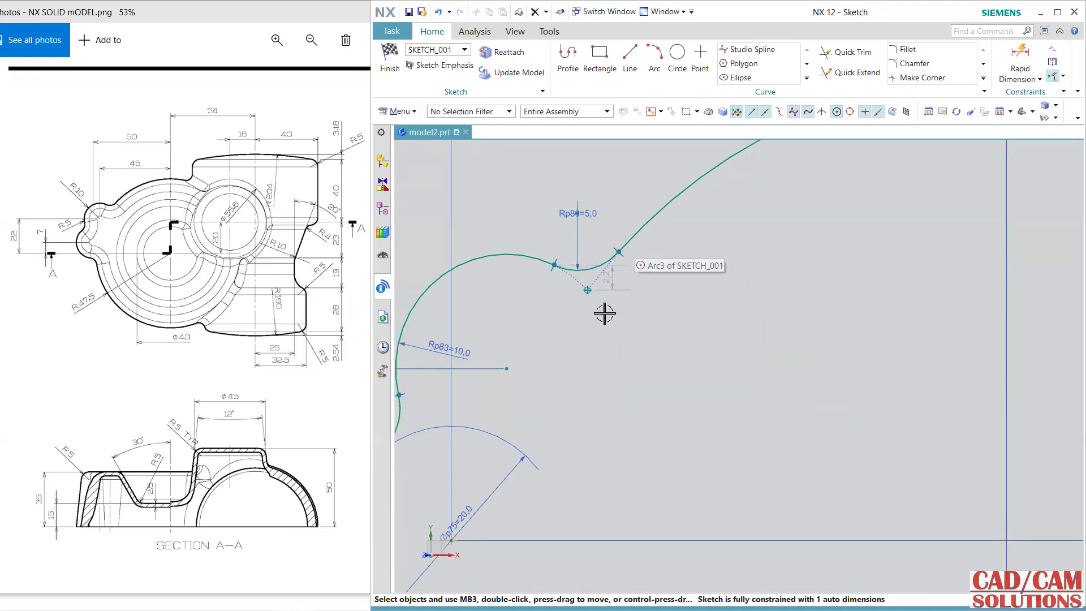
pyautogui.click(570, 290)
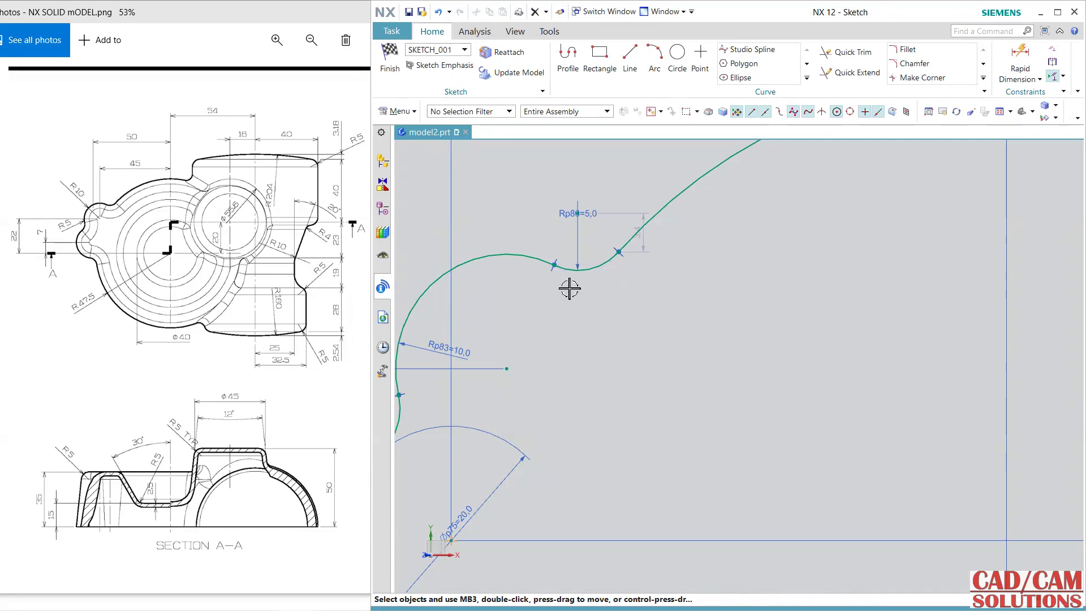
pyautogui.scroll(-4, 619, 284)
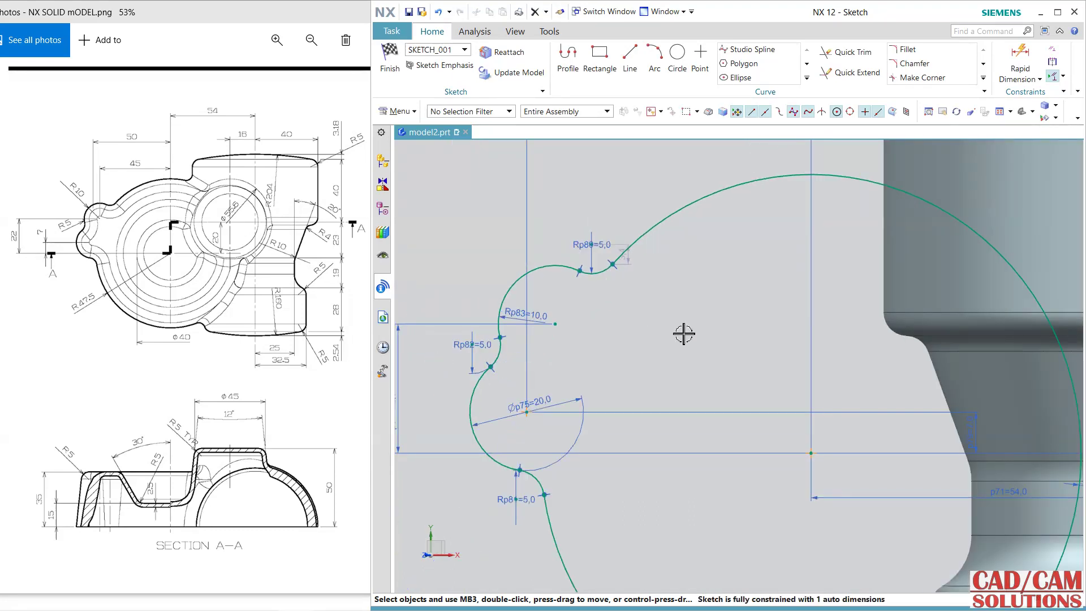
pyautogui.scroll(2, 667, 303)
pyautogui.scroll(-2, 643, 279)
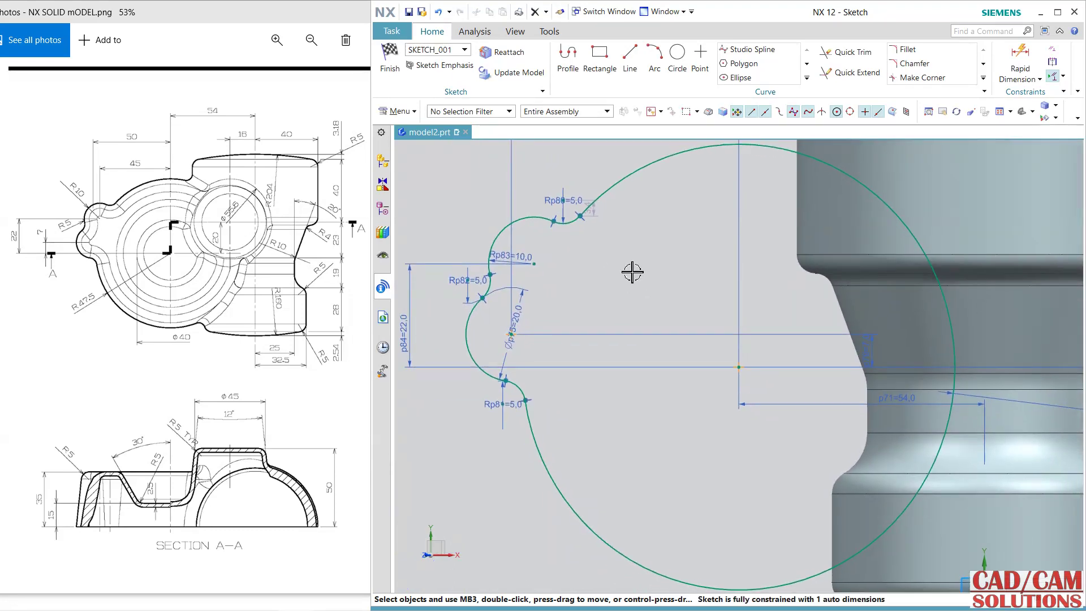
pyautogui.press('Escape')
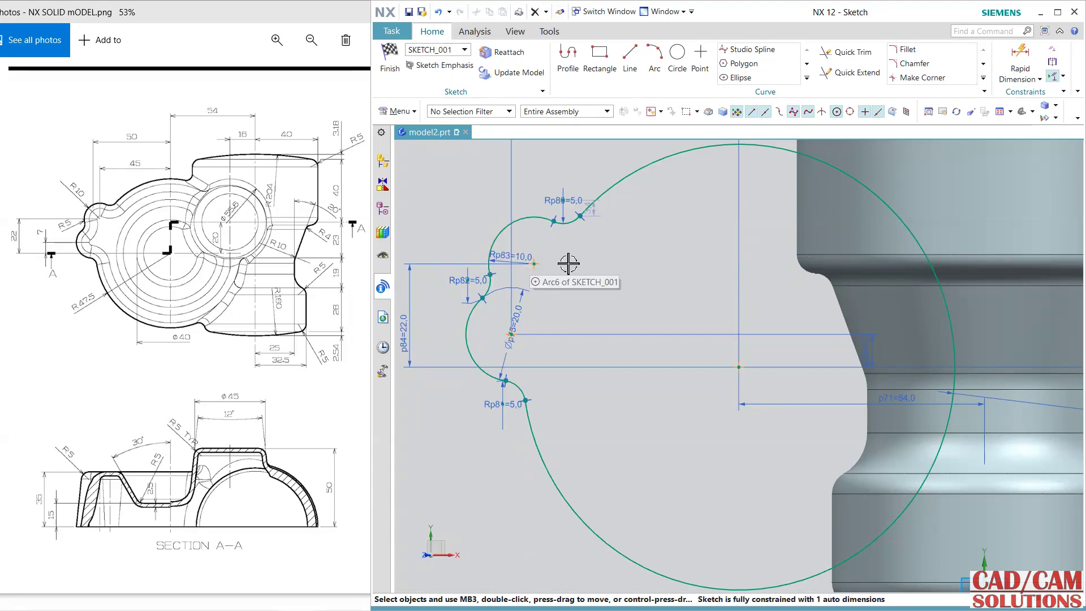
# Dimension the upper lobe's centre 45 mm horizontally from the large arc's centre.
pyautogui.click(1020, 63)
pyautogui.scroll(2, 667, 322)
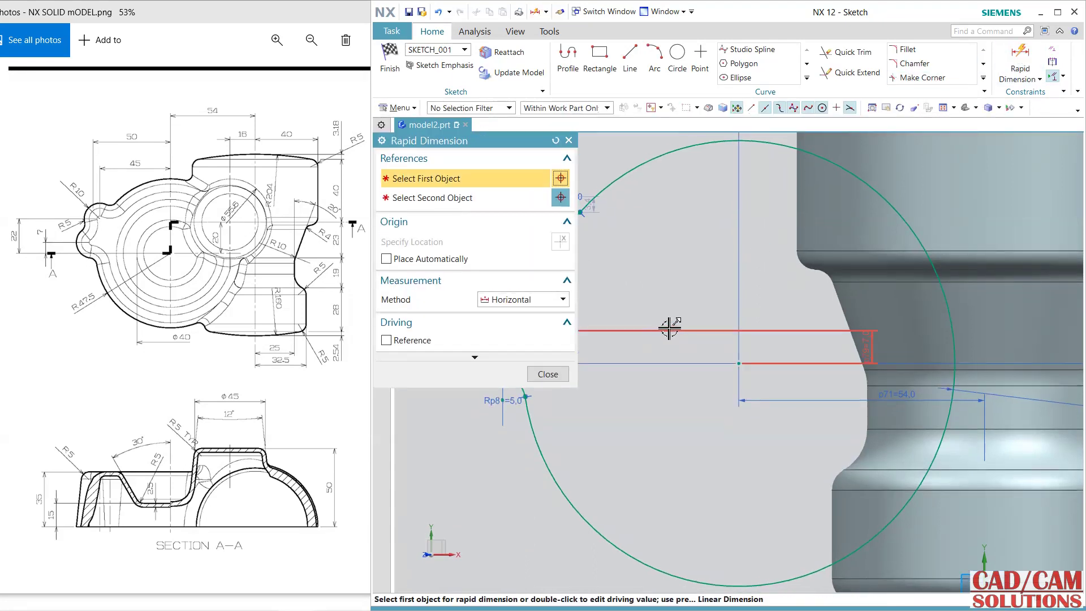
pyautogui.scroll(-2, 787, 387)
pyautogui.keyDown('shift'); pyautogui.moveTo(787, 387); pyautogui.dragTo(820, 391, button='middle'); pyautogui.keyUp('shift')
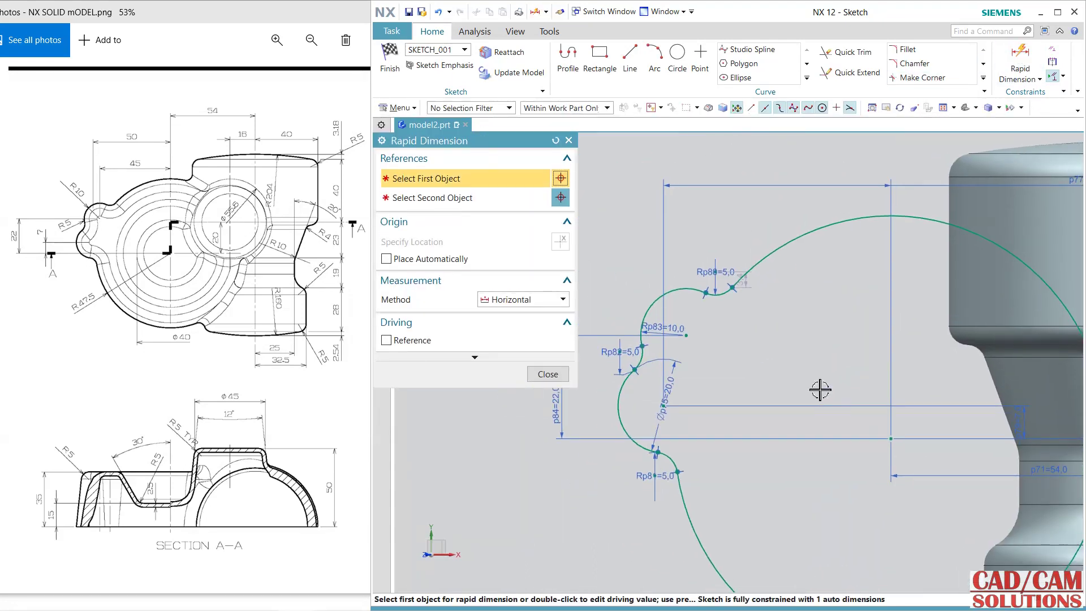
pyautogui.click(690, 337)
pyautogui.click(891, 440)
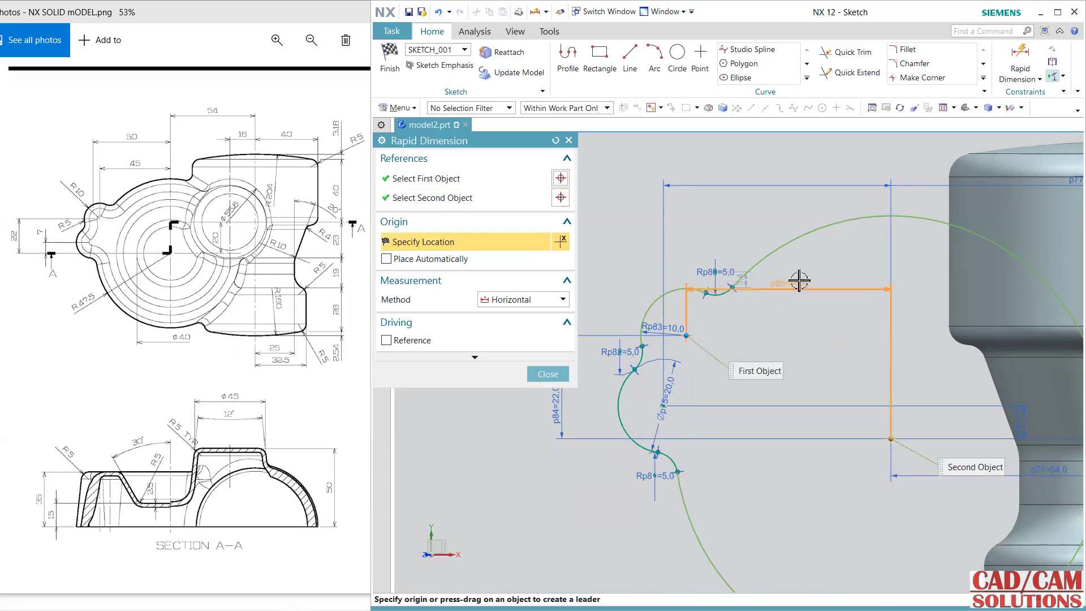
pyautogui.click(774, 221)
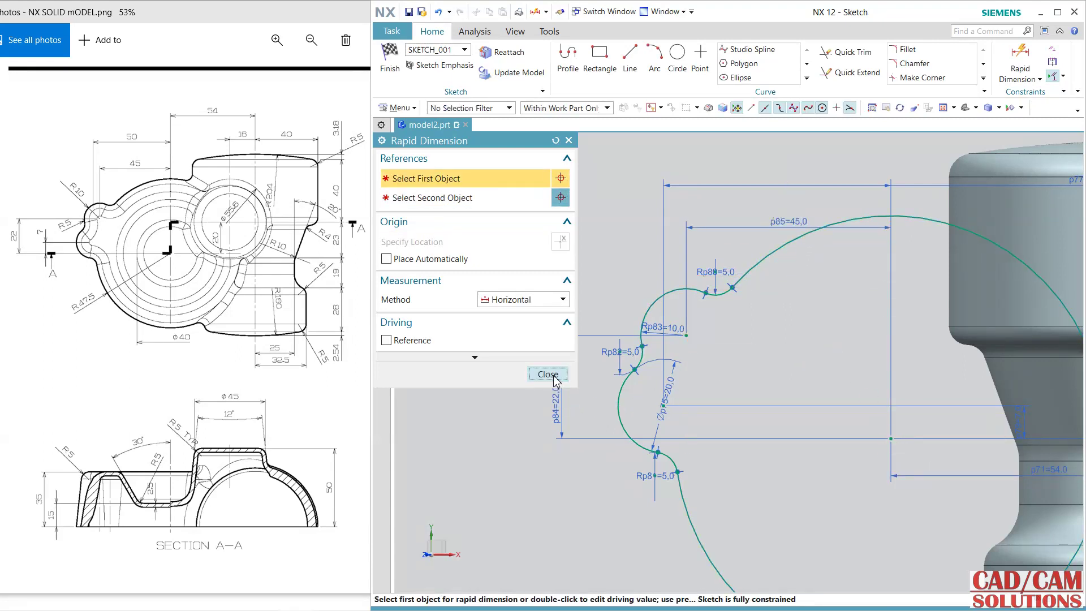
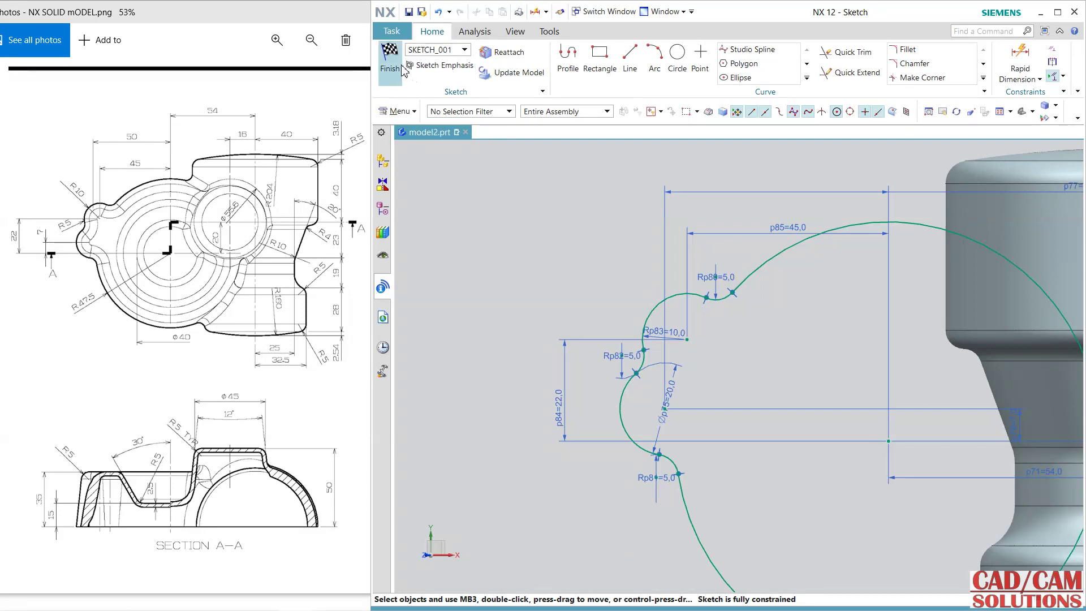
# Finish the sketch and set up an extrusion of the lobed profile from 0 to 35 mm, united with the existing body.
pyautogui.moveTo(752, 527); pyautogui.dragTo(768, 473, button='middle')
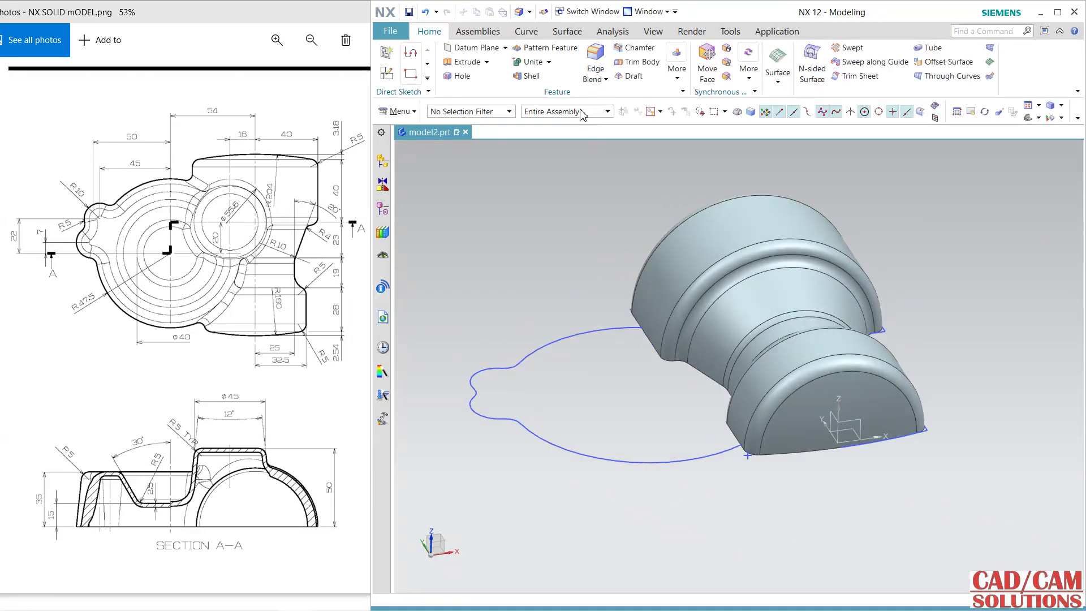
pyautogui.click(467, 62)
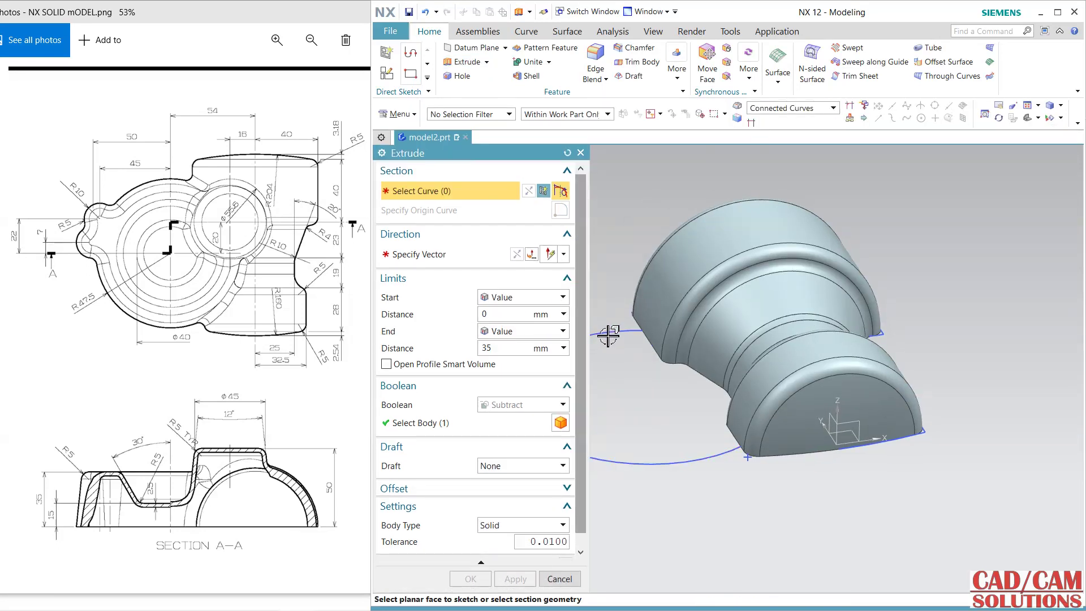
pyautogui.click(607, 337)
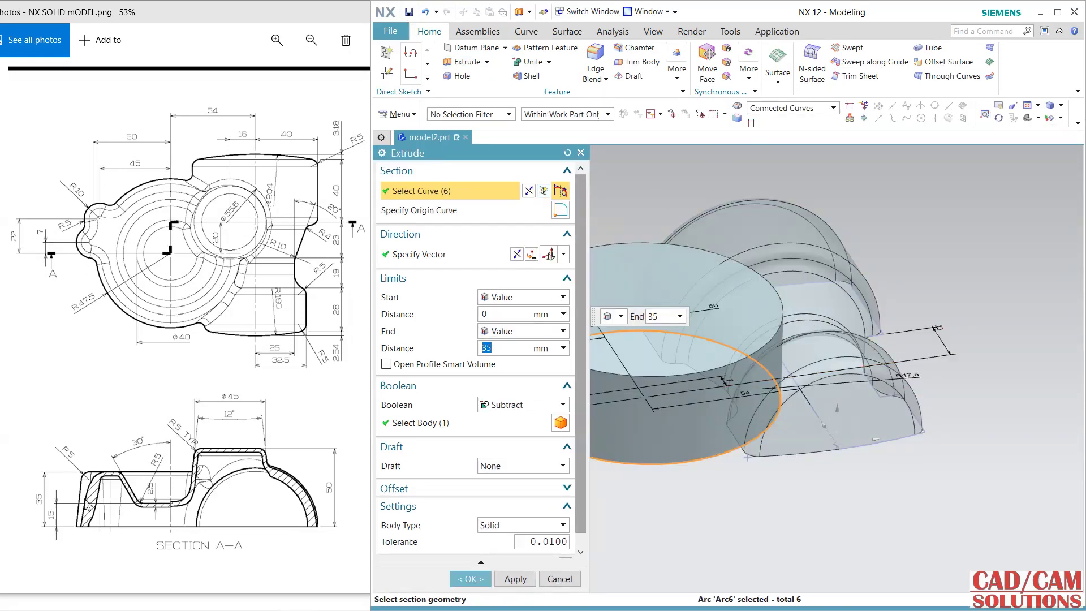
pyautogui.click(513, 406)
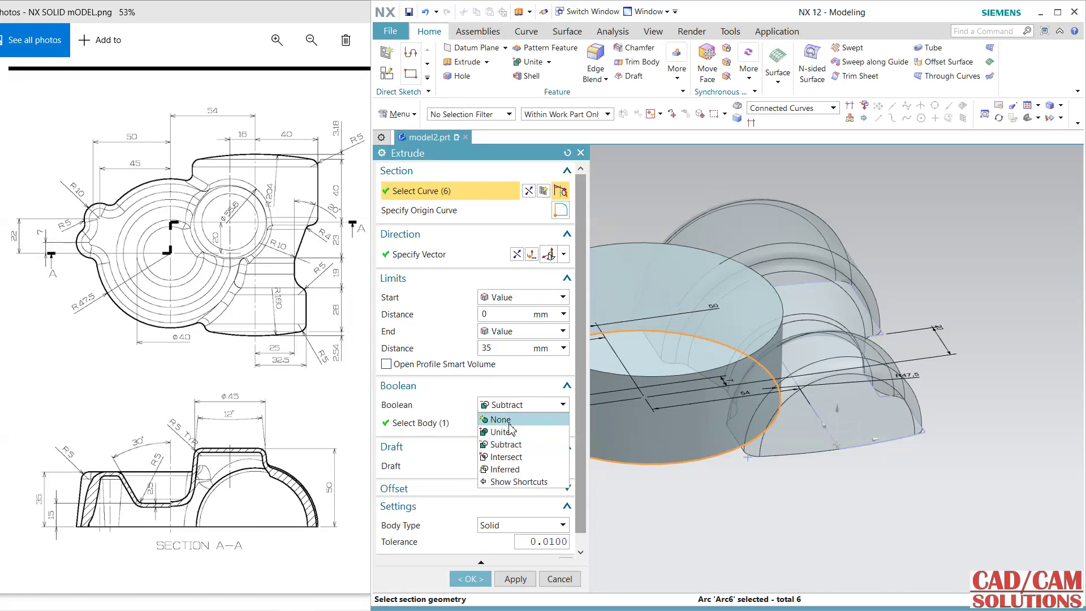
pyautogui.click(500, 431)
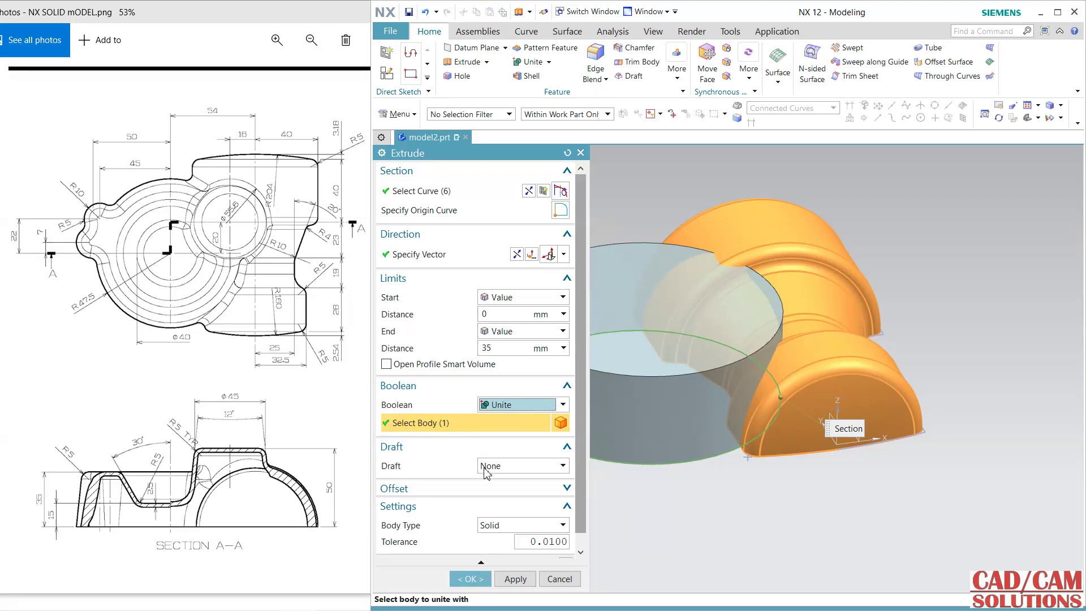
# Give the extrusion a single 6° draft from the section and create it.
pyautogui.click(507, 467)
pyautogui.click(498, 505)
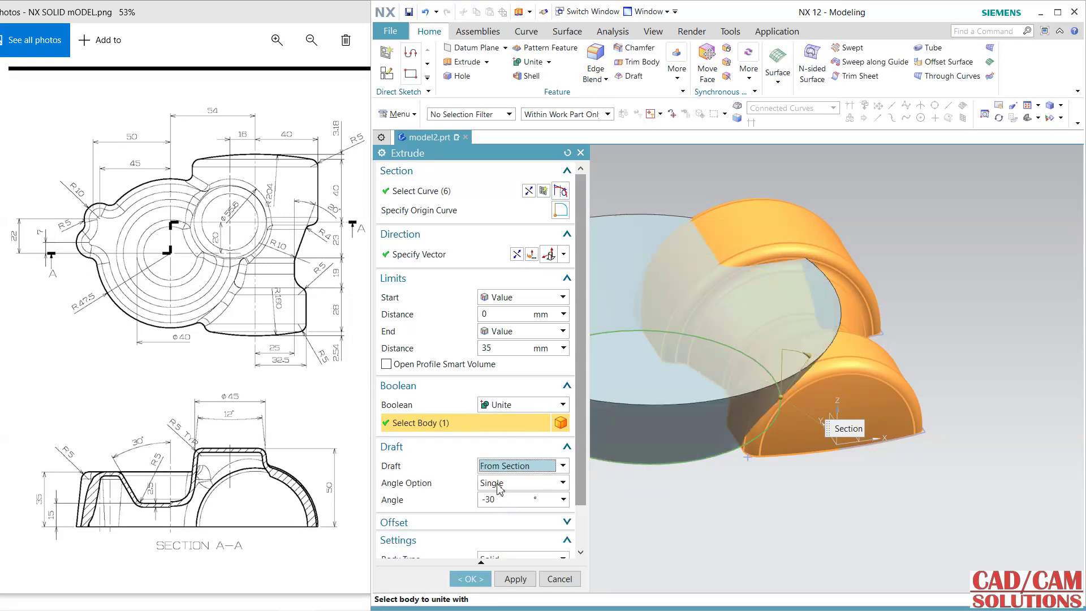
pyautogui.click(500, 499)
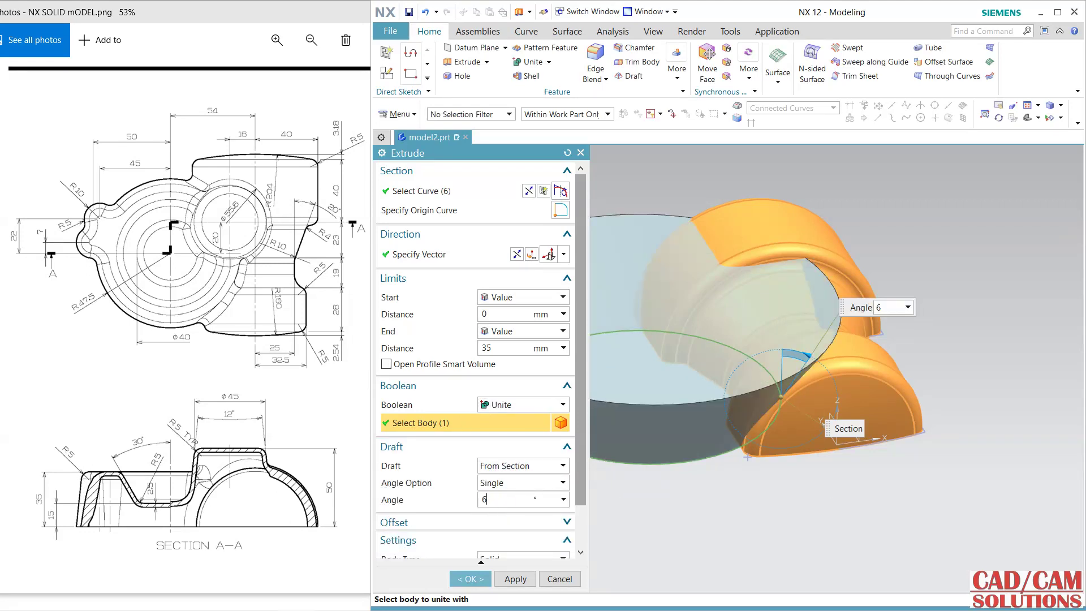
pyautogui.press('Return')
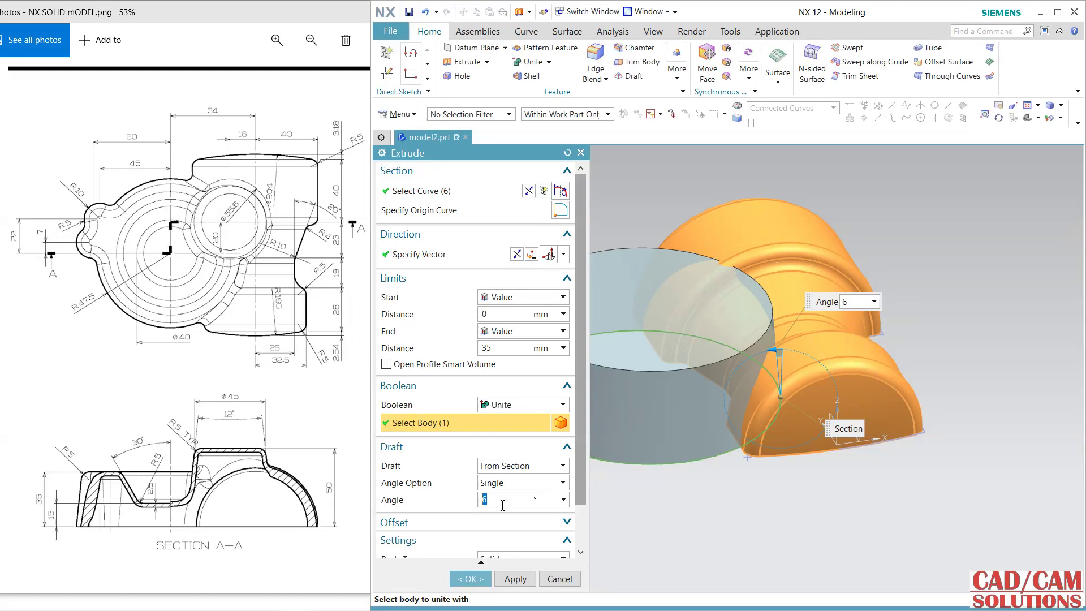
pyautogui.click(474, 583)
pyautogui.moveTo(727, 509)
pyautogui.mouseDown(button='middle')
pyautogui.moveTo(661, 515)
pyautogui.moveTo(710, 426)
pyautogui.moveTo(722, 498)
pyautogui.moveTo(679, 468)
pyautogui.mouseUp(button='middle')
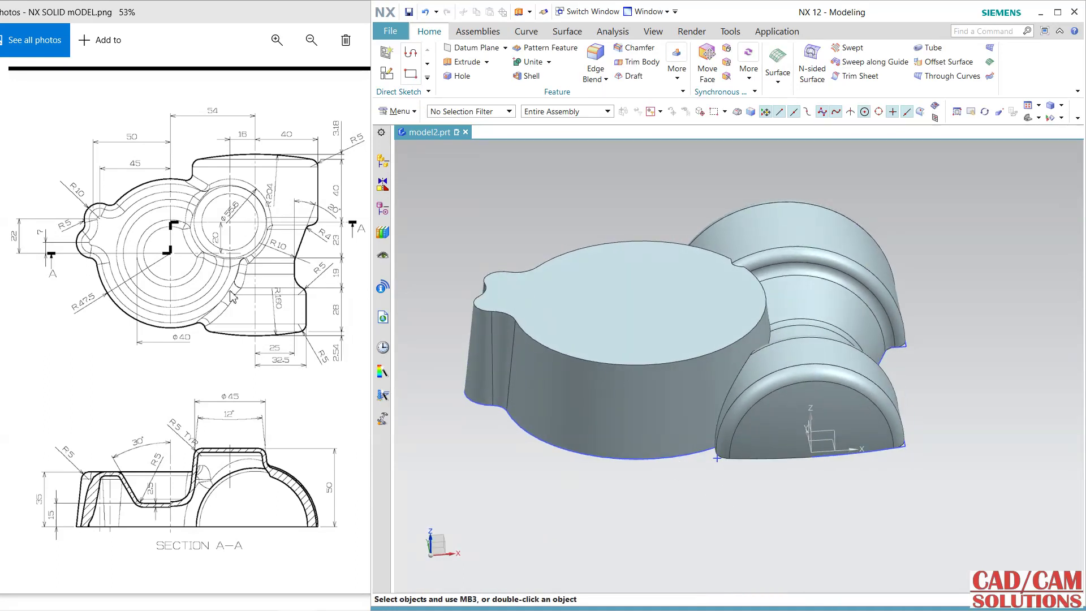
# Create a datum plane offset 50 mm above the XY plane.
pyautogui.click(387, 72)
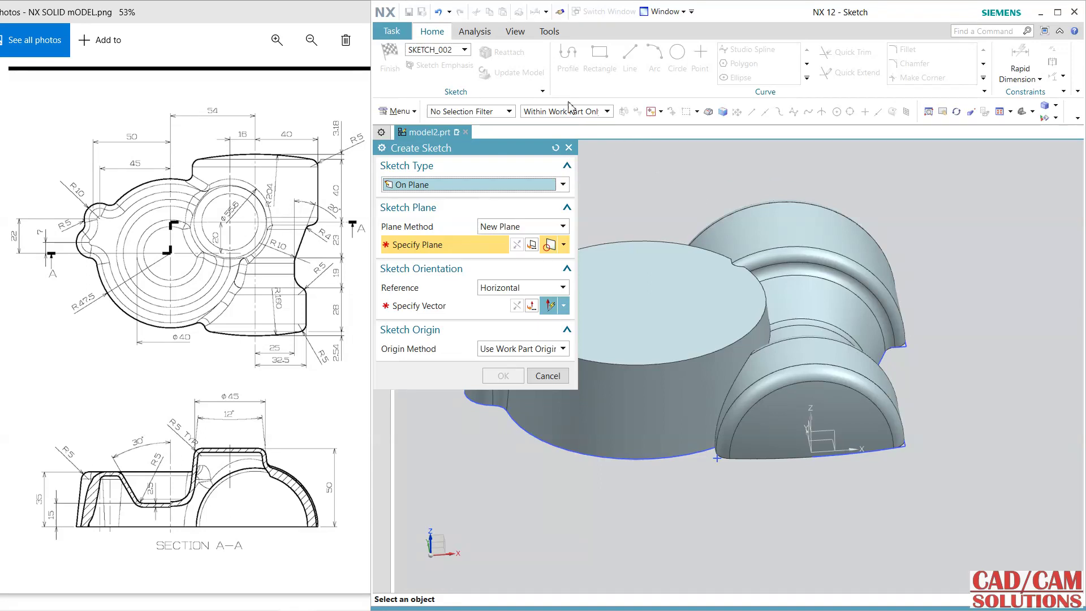
pyautogui.click(538, 379)
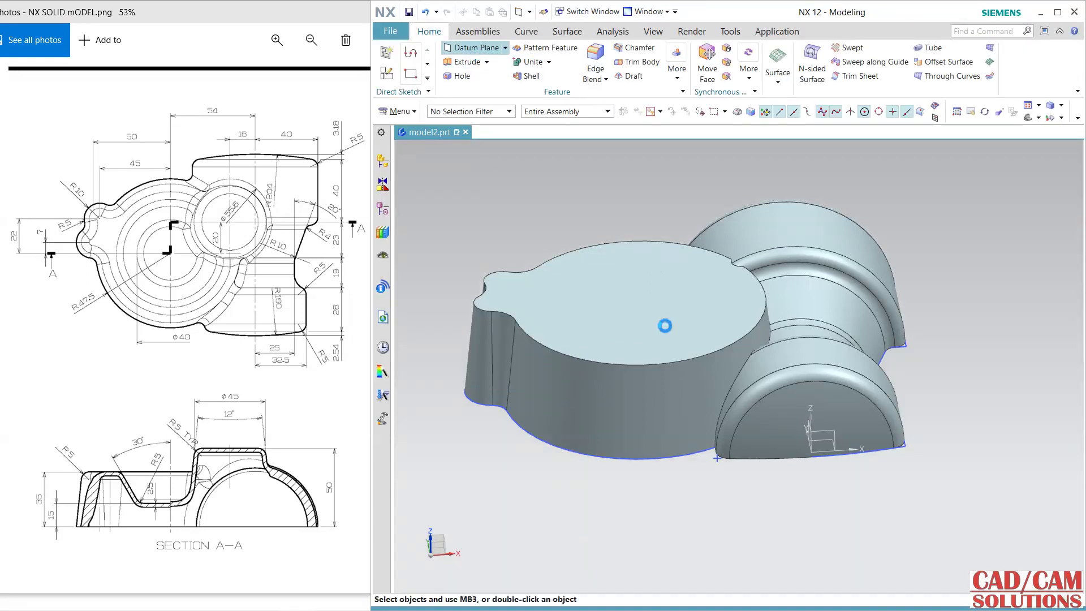
pyautogui.click(821, 447)
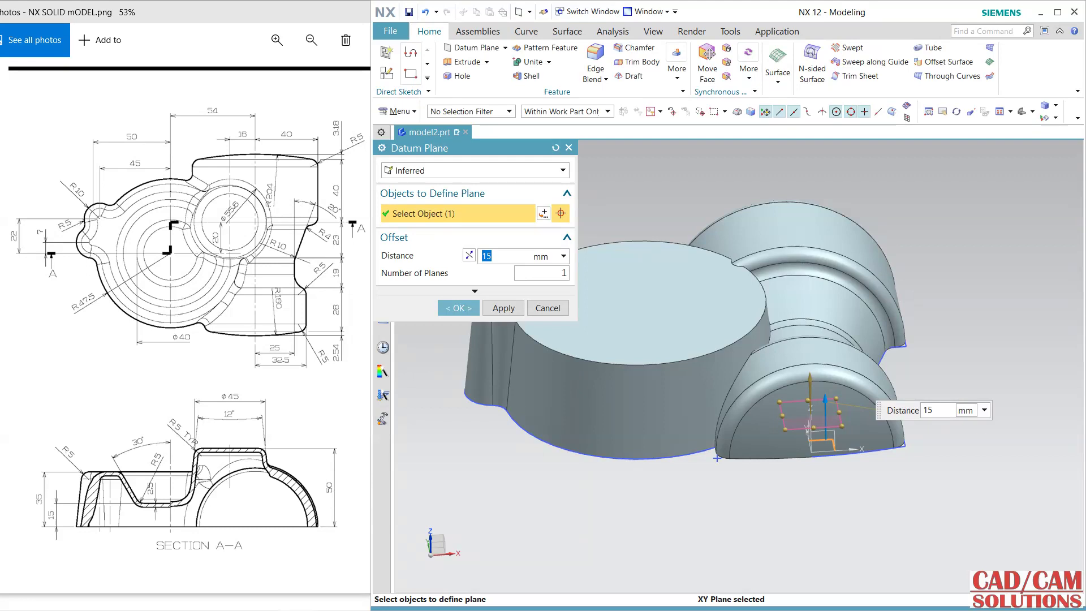
pyautogui.press('Return')
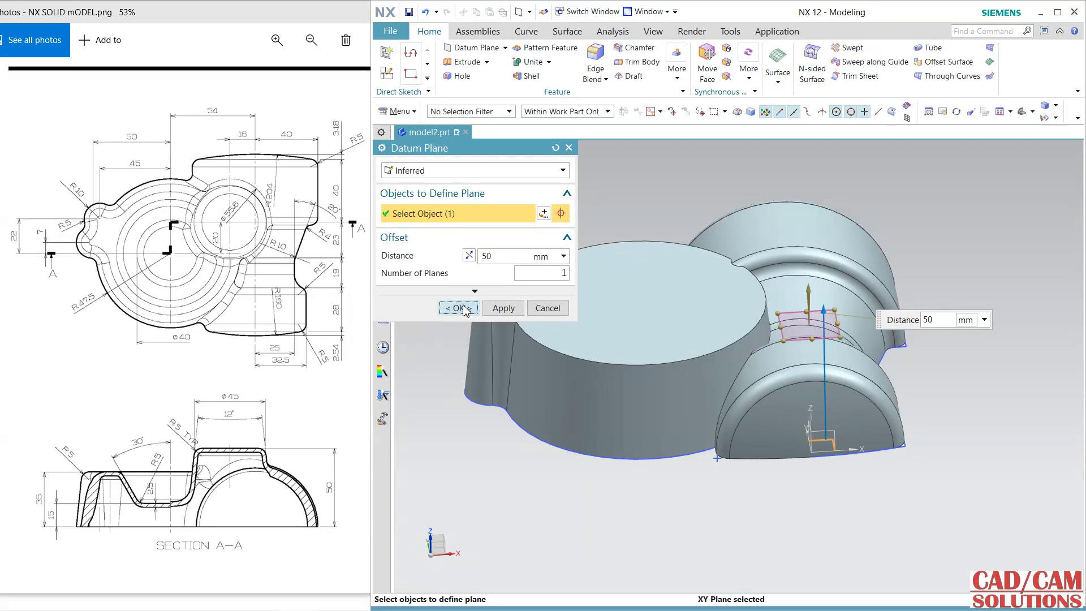
pyautogui.click(458, 308)
# Start a sketch on the offset datum plane and draw a circle about 67 mm in diameter overlapping the lobed body and the large barrel.
pyautogui.click(387, 73)
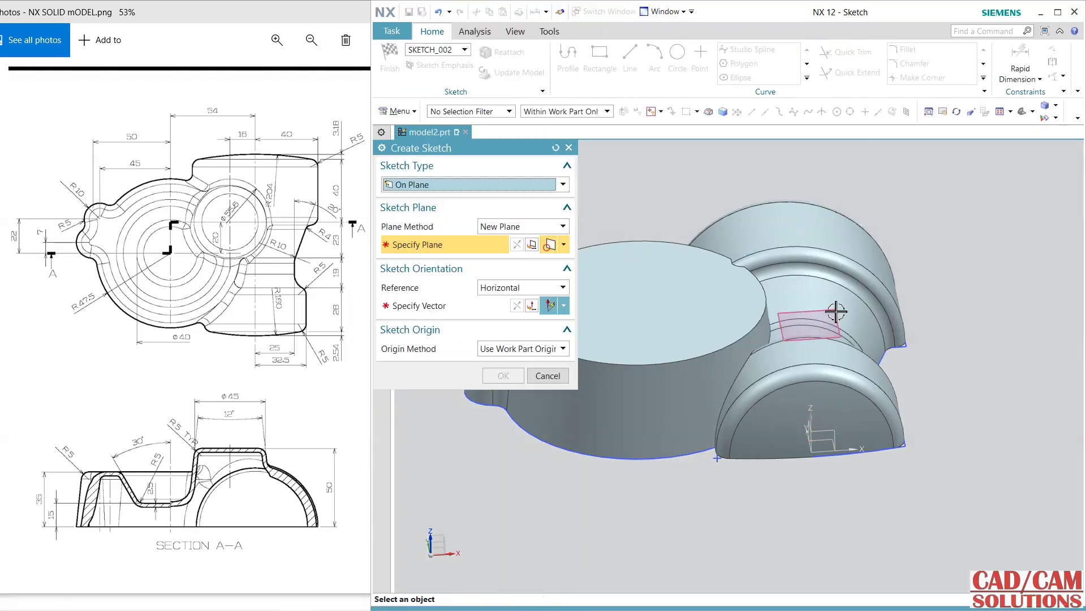
pyautogui.click(820, 319)
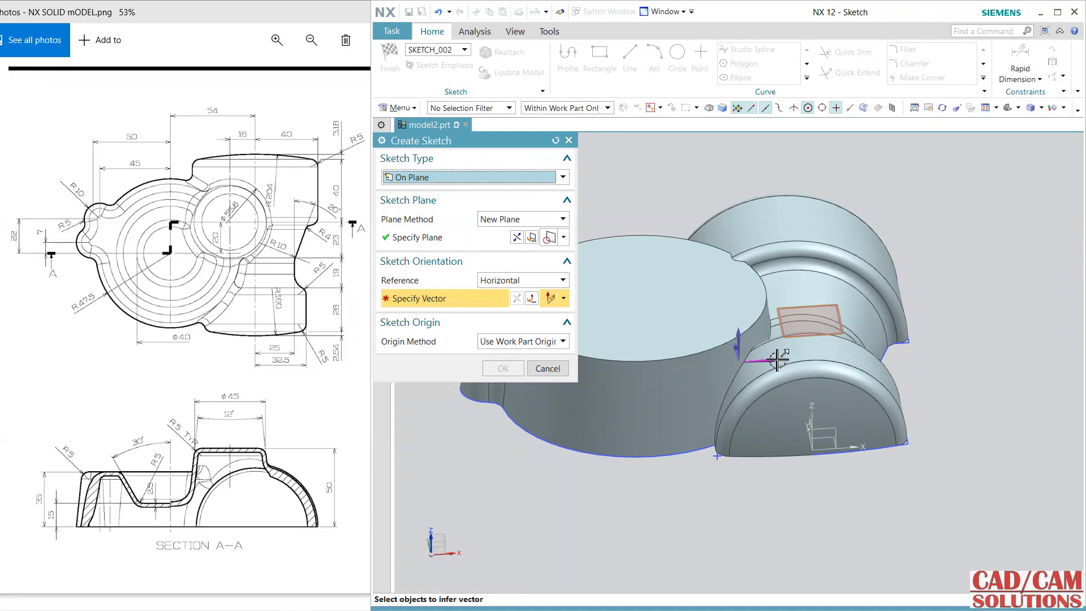
pyautogui.middleClick(733, 492)
pyautogui.keyDown('shift'); pyautogui.moveTo(785, 378); pyautogui.dragTo(781, 402, button='middle'); pyautogui.keyUp('shift')
pyautogui.click(677, 57)
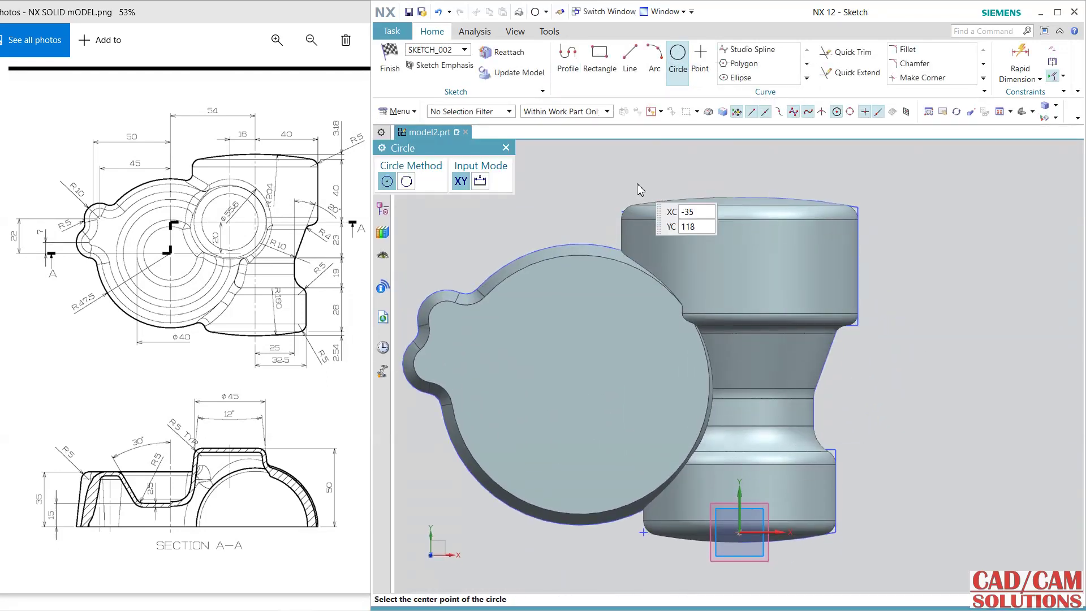
pyautogui.click(673, 264)
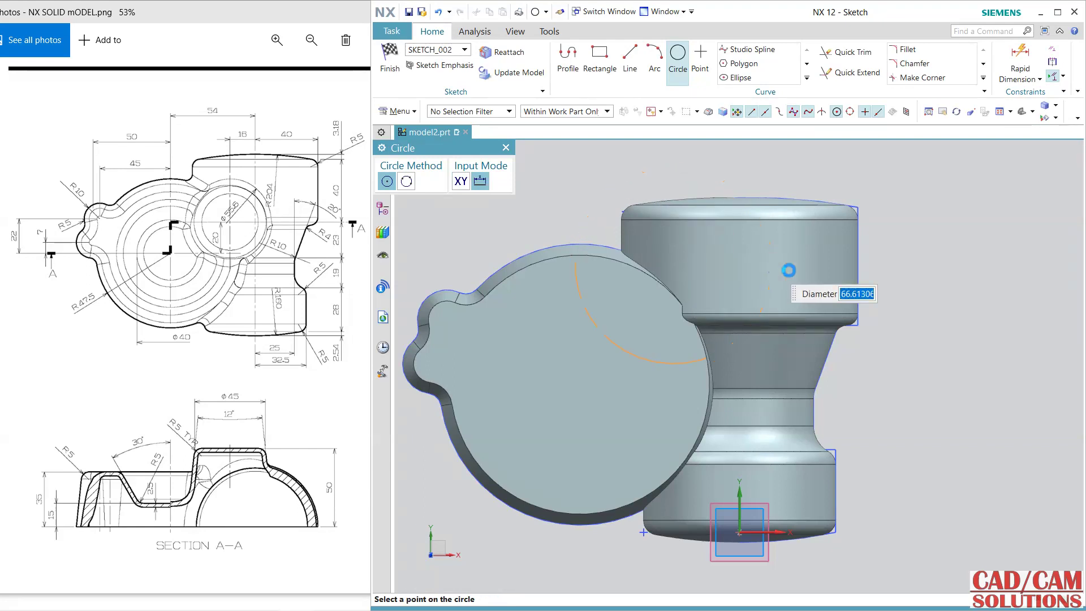
pyautogui.click(774, 268)
pyautogui.middleClick(926, 280)
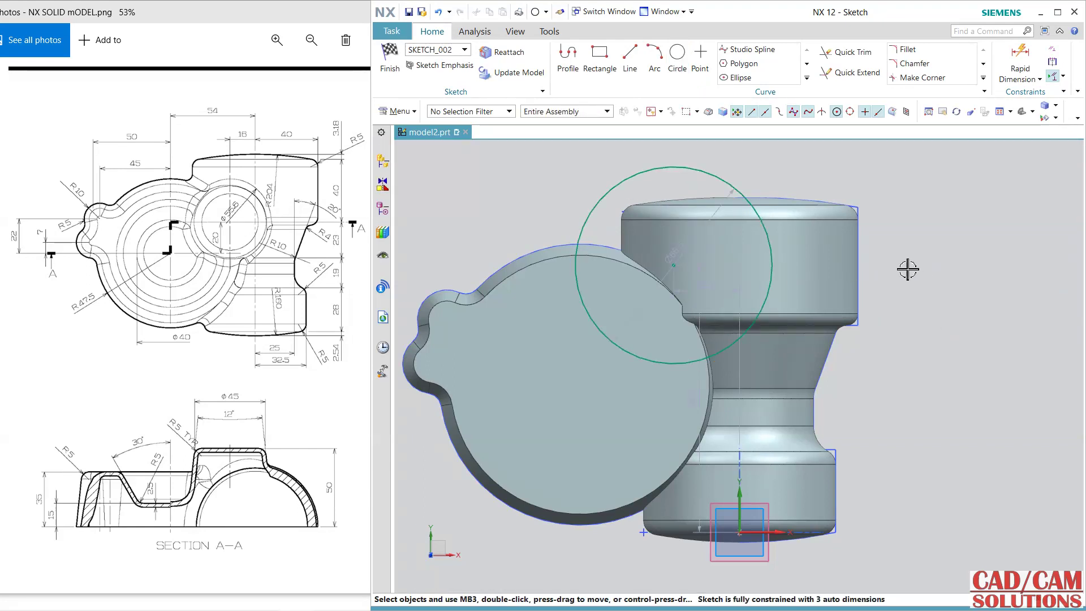
# Set the horizontal distance from the circle's centre to the vertical sketch axis to 16 mm.
pyautogui.doubleClick(708, 288)
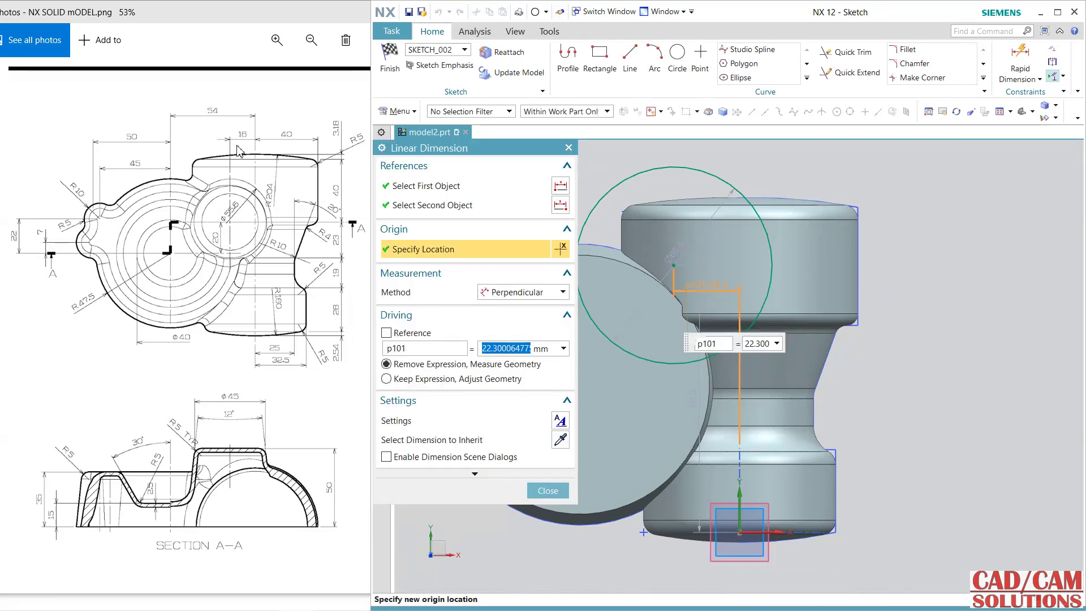
pyautogui.write('16')
pyautogui.press('Return')
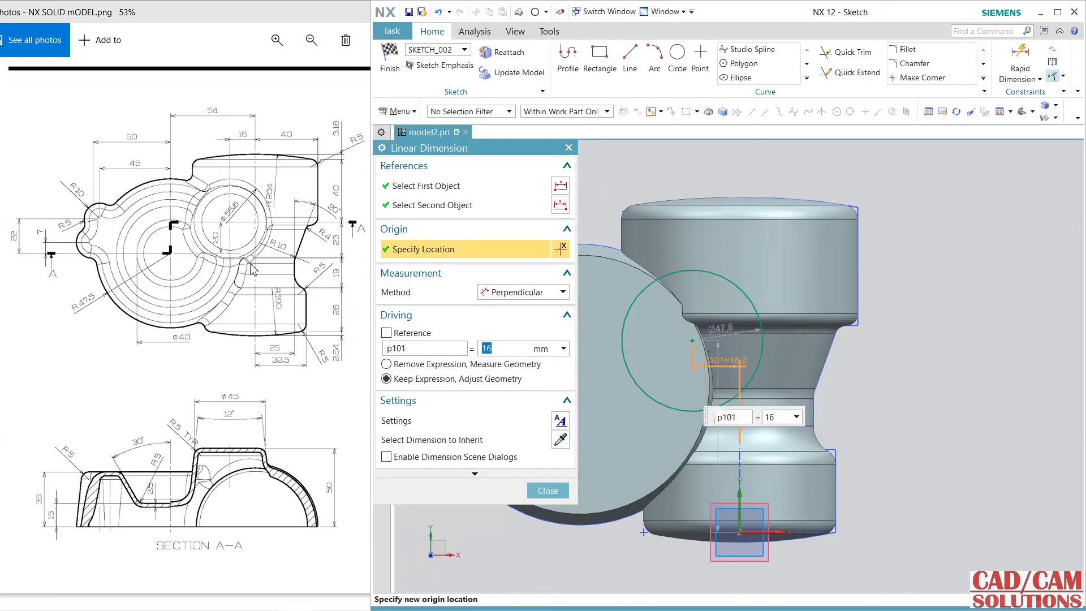
# Dimension the circle's centre 20 mm vertically from the centre of the lobed body's large arc.
pyautogui.keyDown('shift'); pyautogui.moveTo(861, 380); pyautogui.dragTo(1025, 315, button='middle'); pyautogui.keyUp('shift')
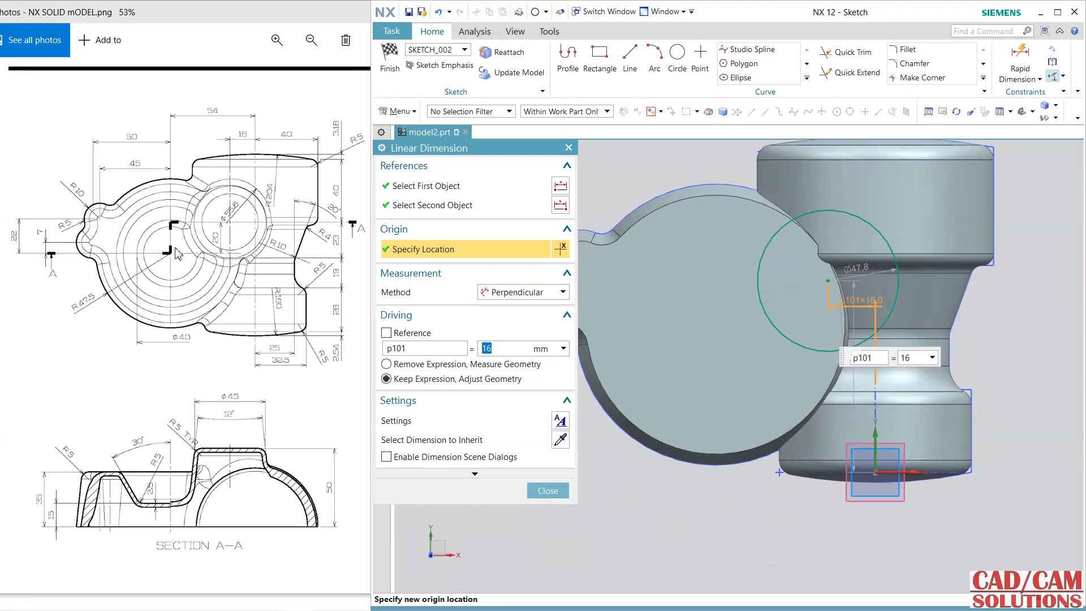
pyautogui.click(1020, 64)
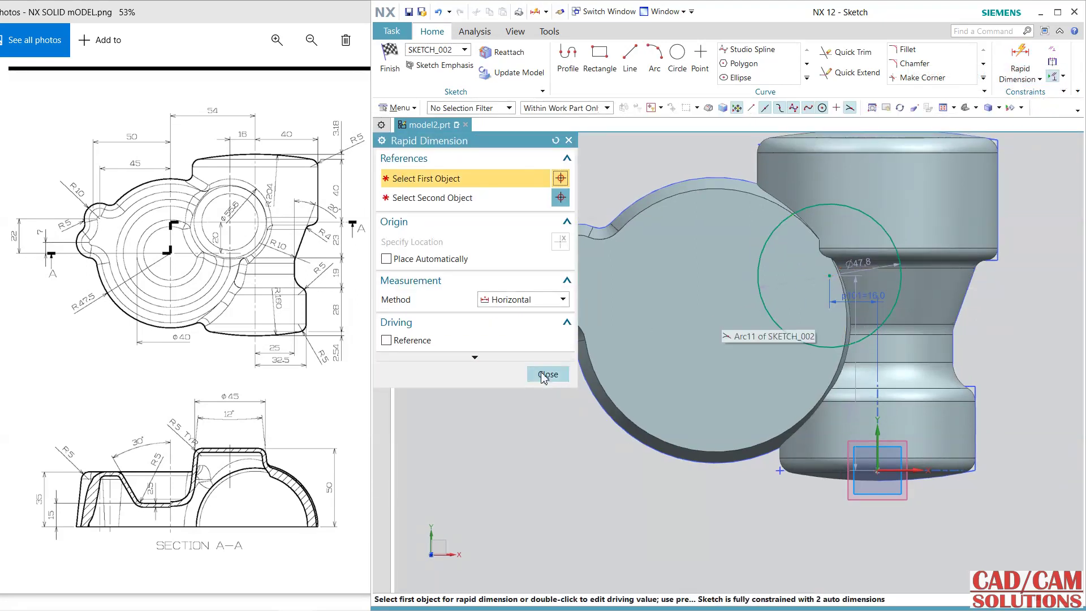
pyautogui.click(679, 445)
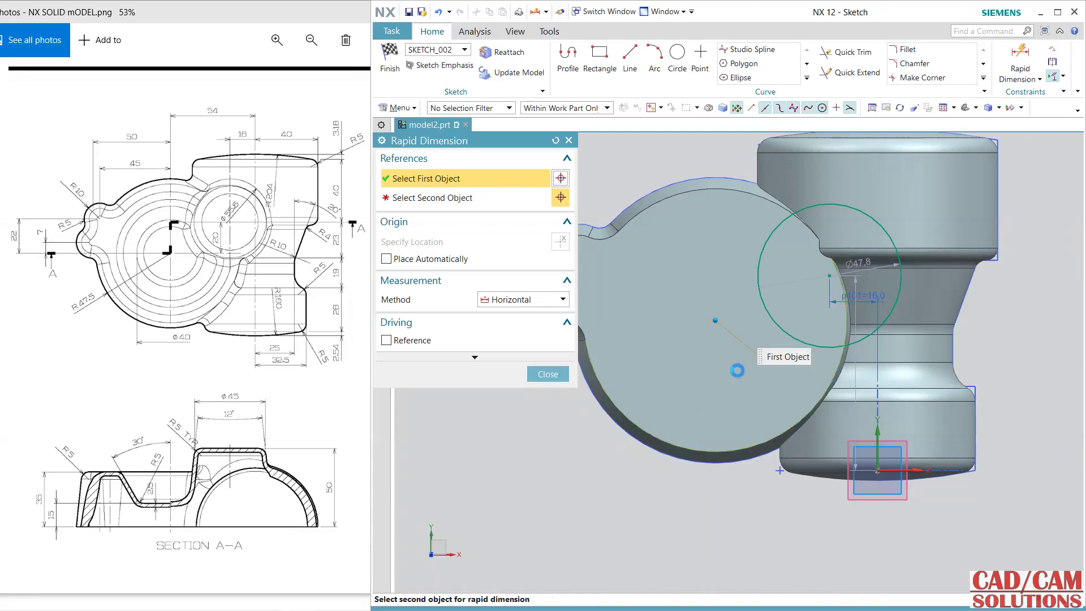
pyautogui.click(829, 279)
pyautogui.click(554, 300)
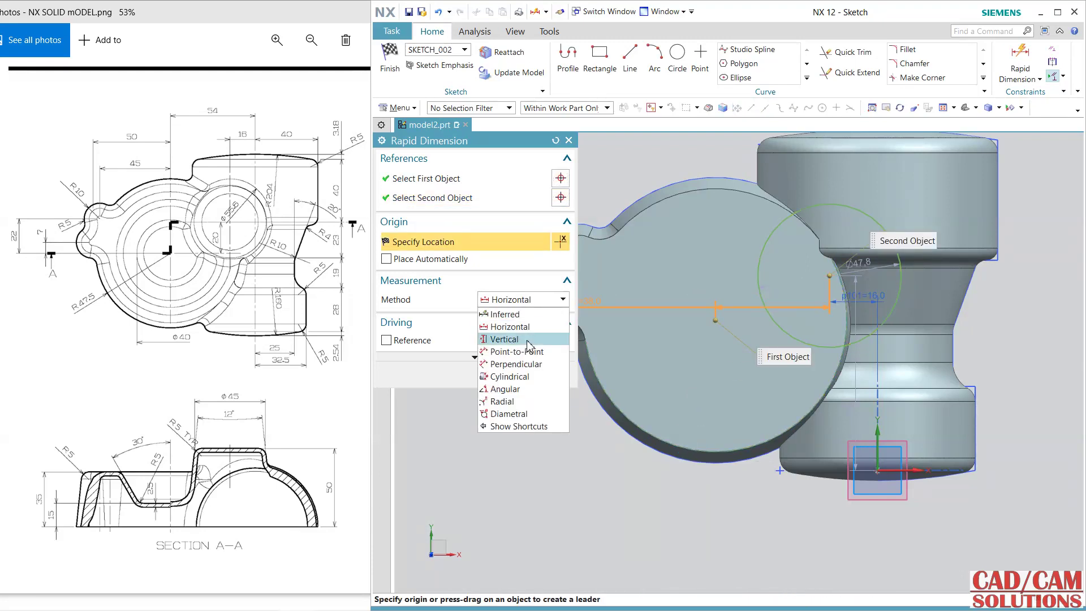
pyautogui.click(527, 339)
pyautogui.click(1011, 302)
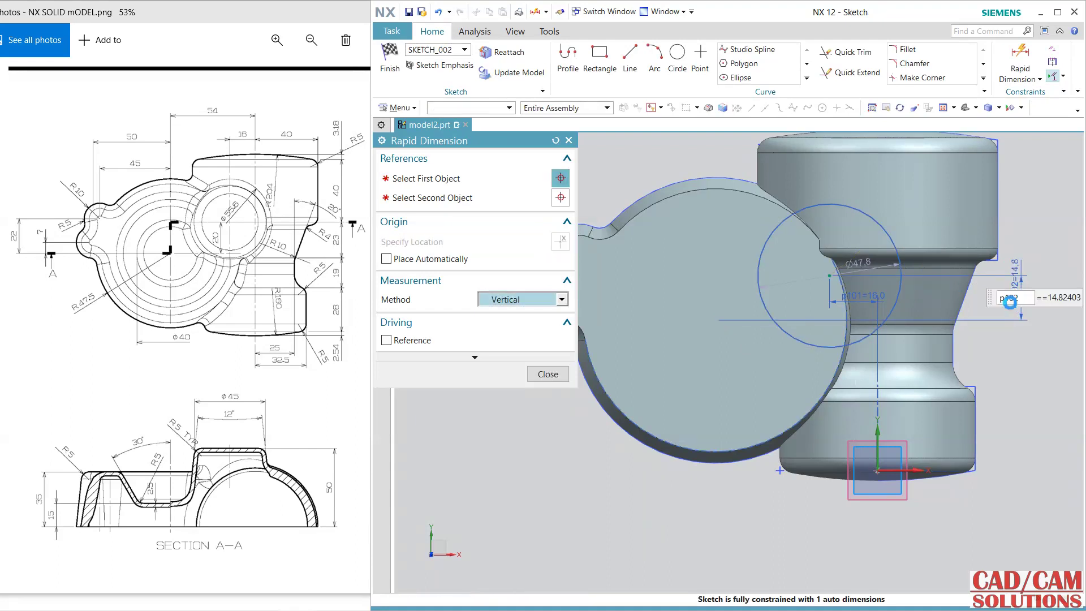
pyautogui.write('20')
pyautogui.press('Return')
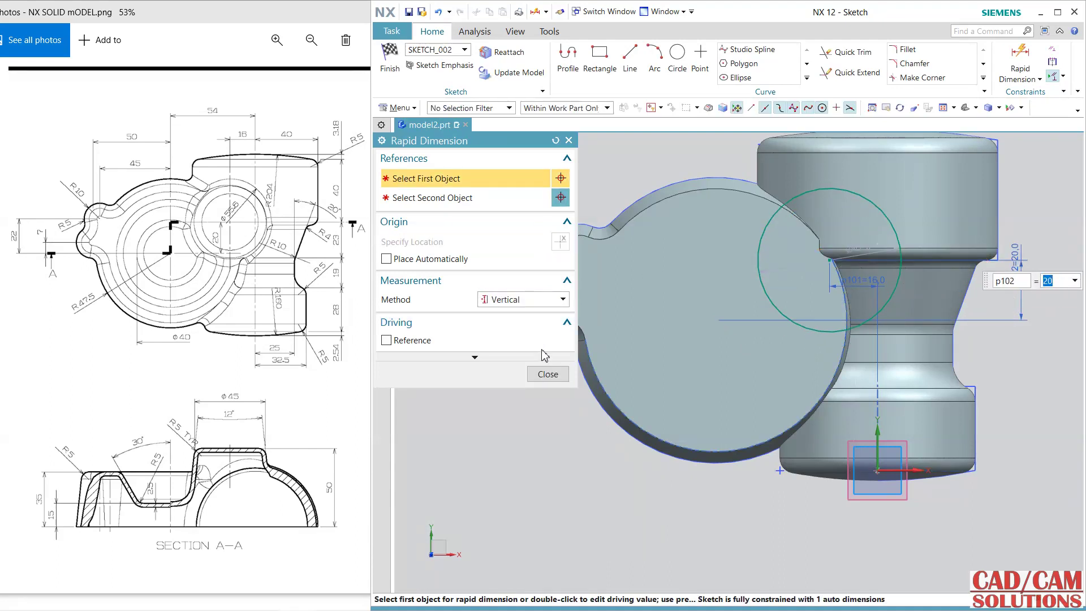
pyautogui.middleClick(866, 249)
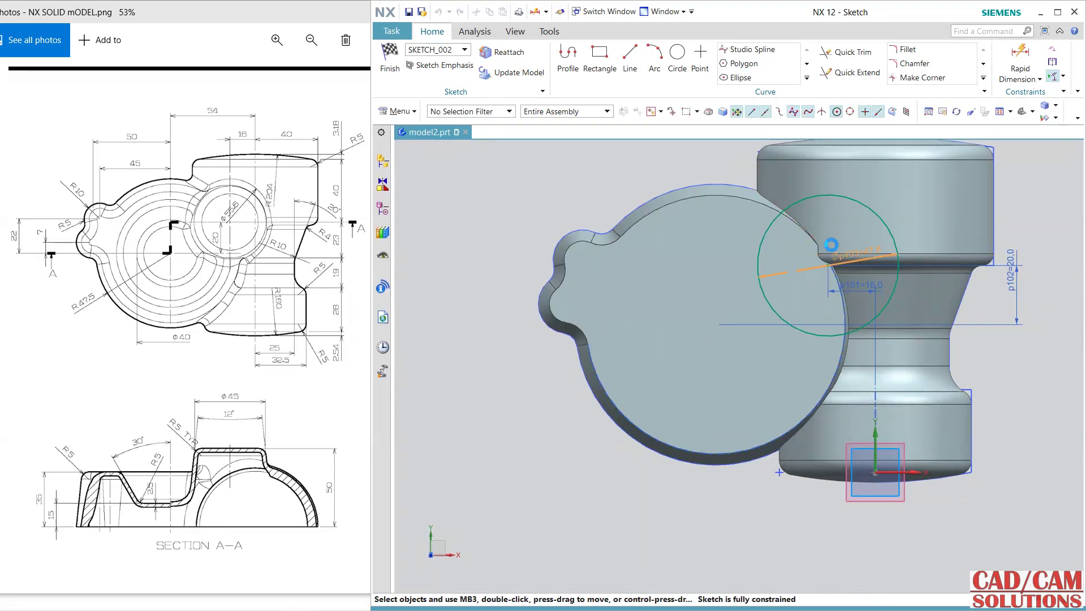
# Set the circle's diameter to 55.6 mm.
pyautogui.doubleClick(864, 255)
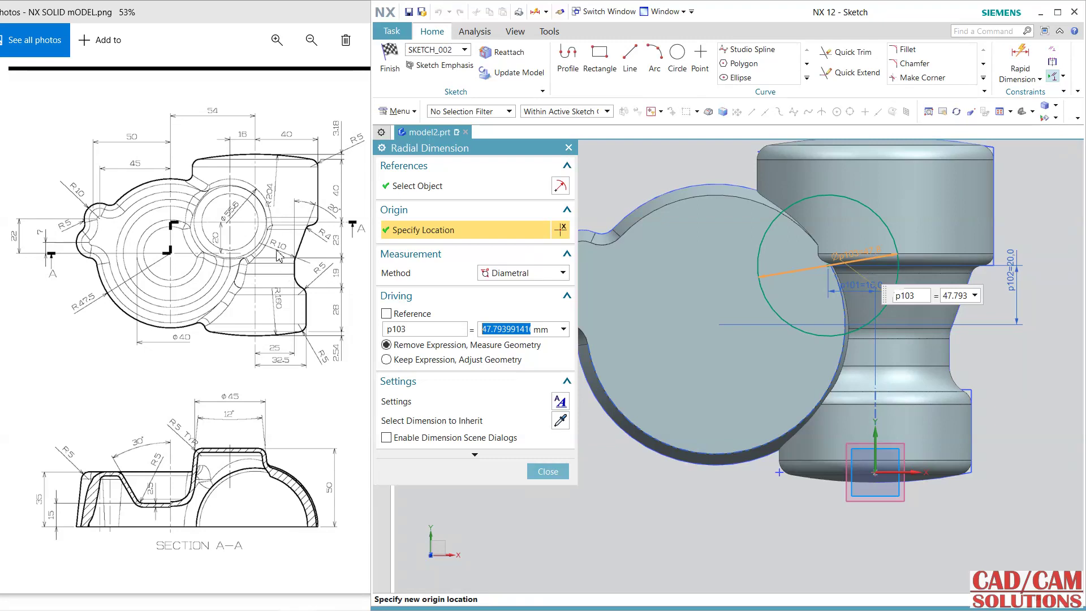
pyautogui.write('55.6')
pyautogui.press('Return')
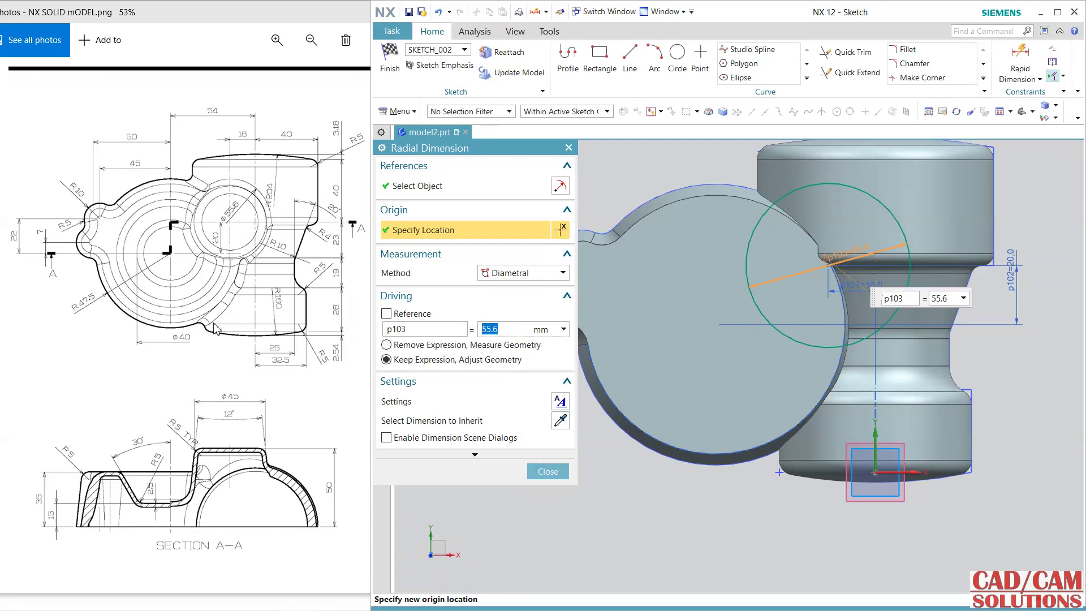
pyautogui.click(544, 474)
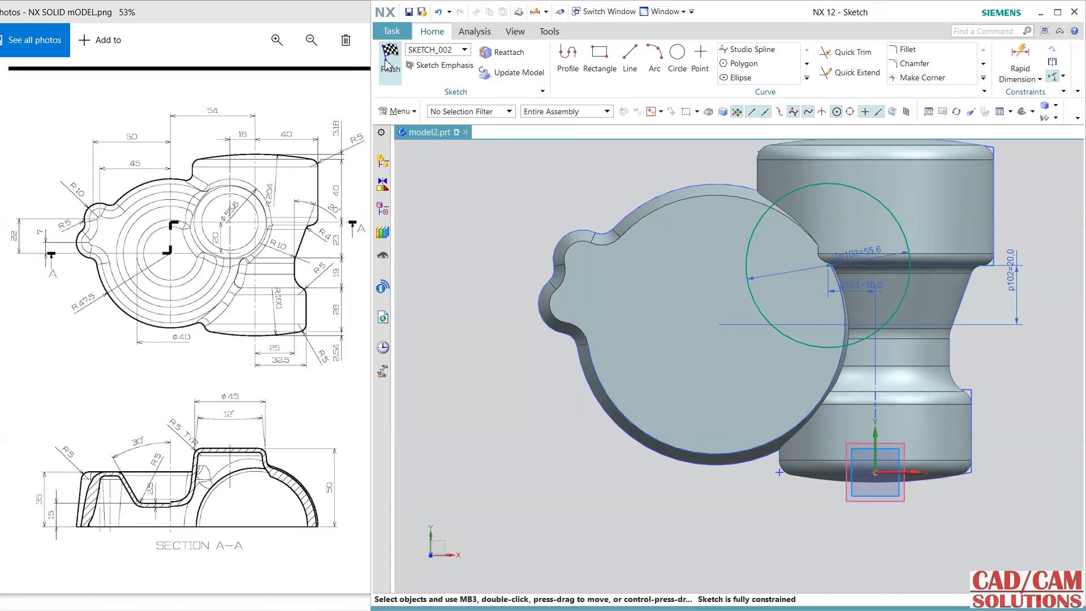
# Finish the sketch and extrude the 55.6 mm circle 35 mm downward, united with the body, with a -6° draft from the section.
pyautogui.click(389, 62)
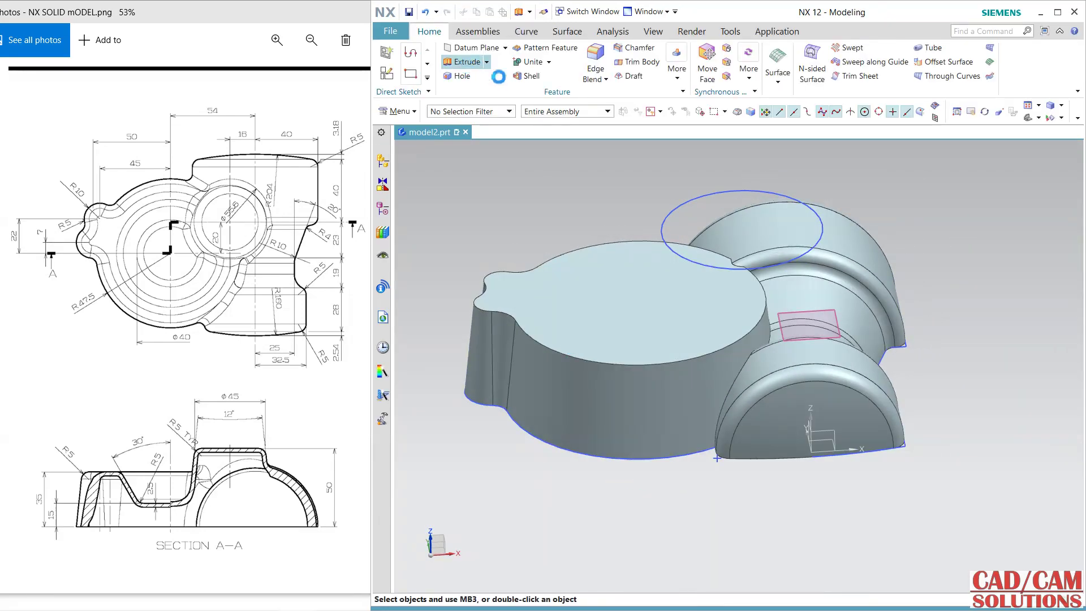
pyautogui.click(479, 68)
pyautogui.click(703, 205)
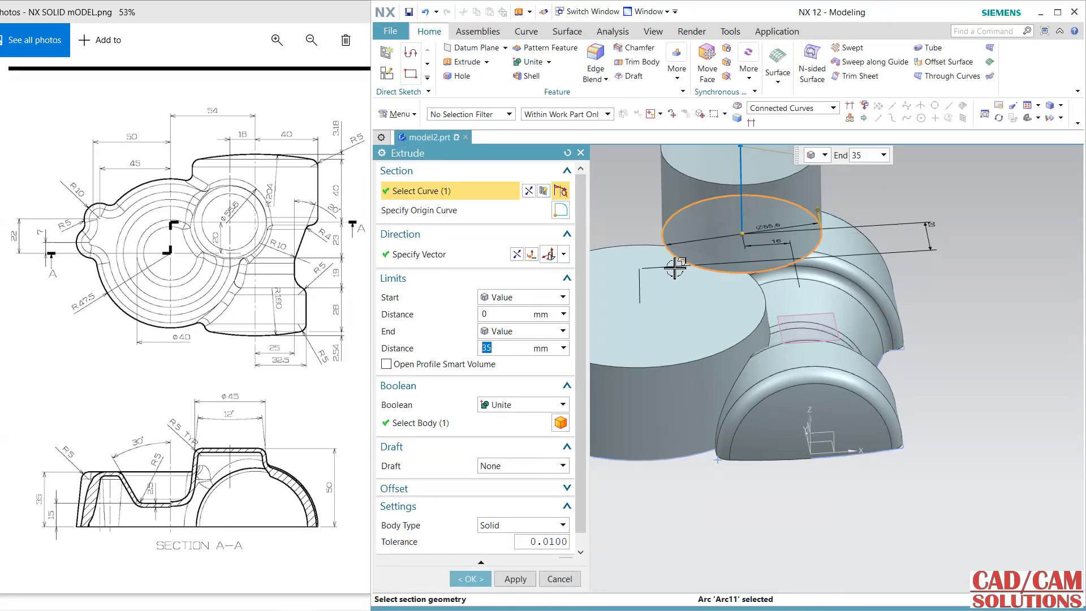
pyautogui.click(517, 254)
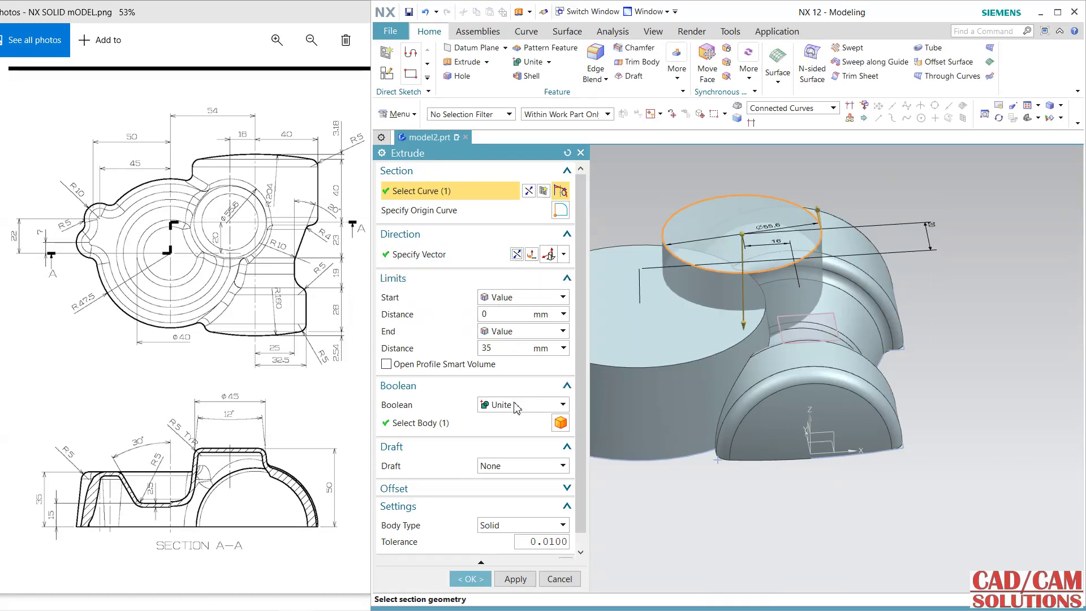
pyautogui.click(519, 467)
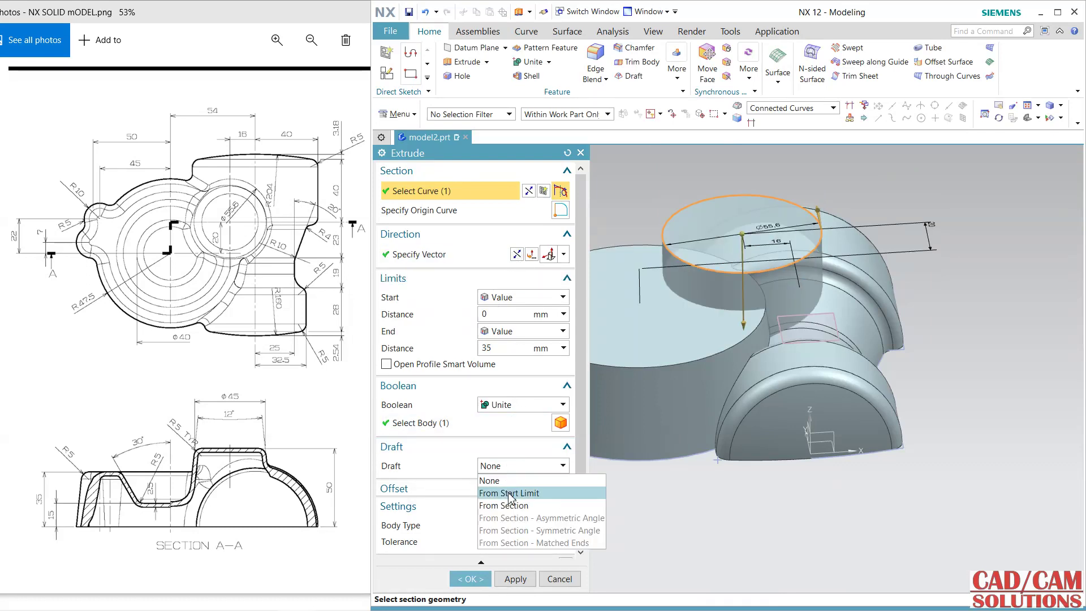
pyautogui.click(517, 506)
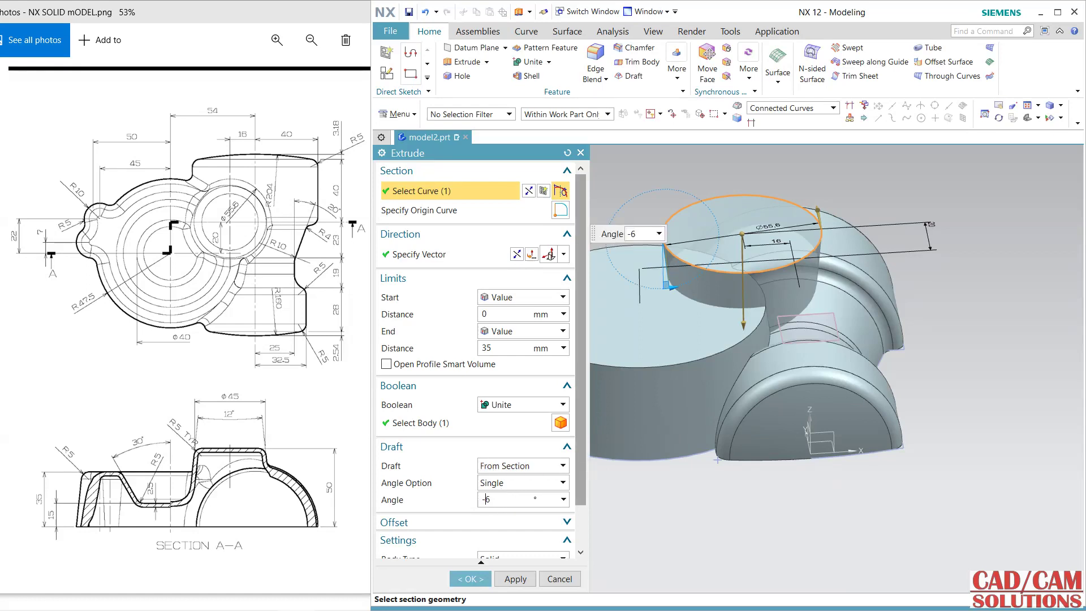
pyautogui.click(526, 405)
pyautogui.click(512, 432)
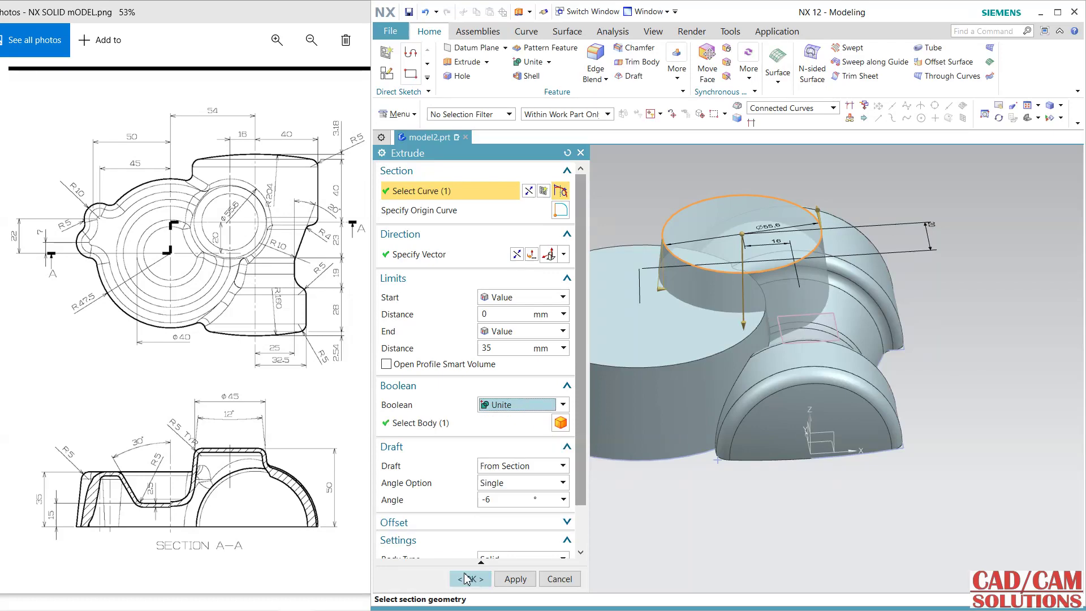
pyautogui.click(468, 578)
pyautogui.moveTo(635, 473)
pyautogui.mouseDown(button='middle')
pyautogui.moveTo(594, 483)
pyautogui.moveTo(637, 491)
pyautogui.mouseUp(button='middle')
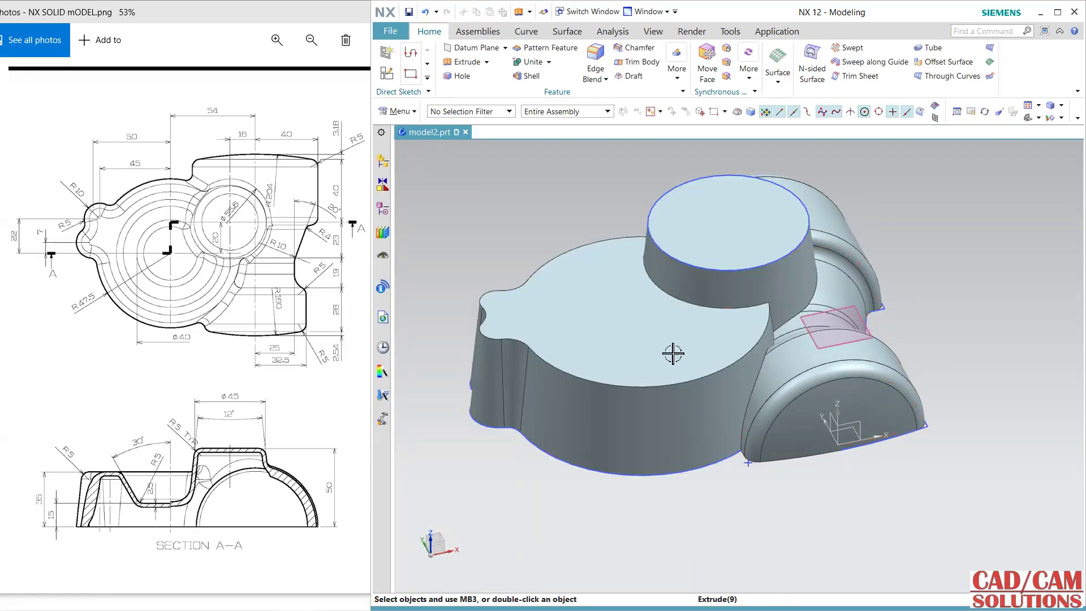
# Create a datum plane offset 15 mm above the XY plane.
pyautogui.keyDown('shift'); pyautogui.moveTo(621, 294); pyautogui.dragTo(666, 299, button='middle'); pyautogui.keyUp('shift')
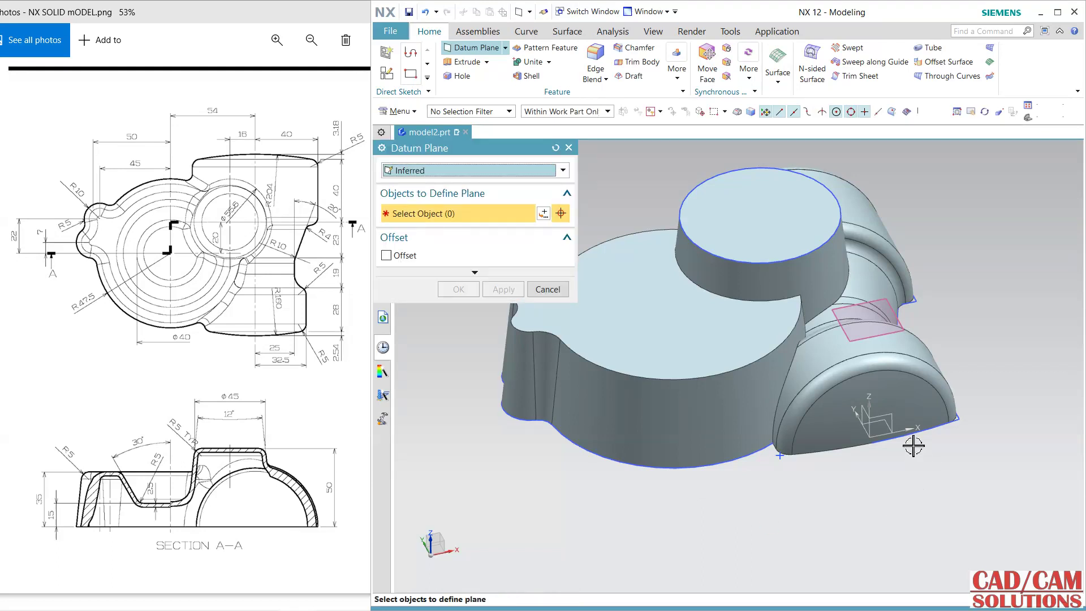
pyautogui.click(883, 427)
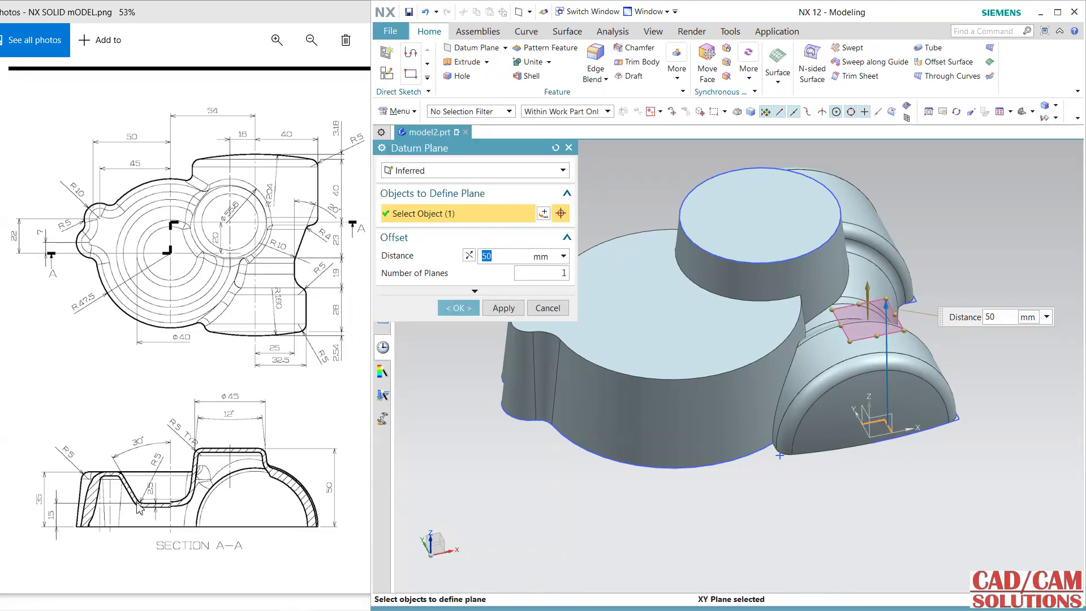
pyautogui.write('15')
pyautogui.press('Return')
pyautogui.click(458, 308)
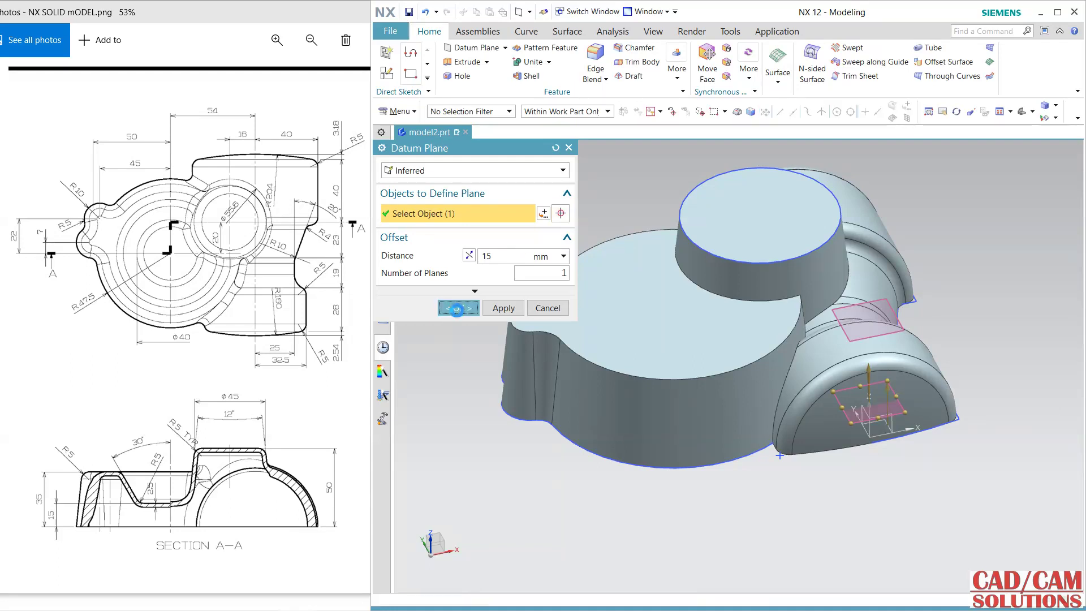
# Start a sketch on the 15 mm offset plane and draw a 40 mm diameter circle centred on the lobed body's large arc.
pyautogui.click(851, 420)
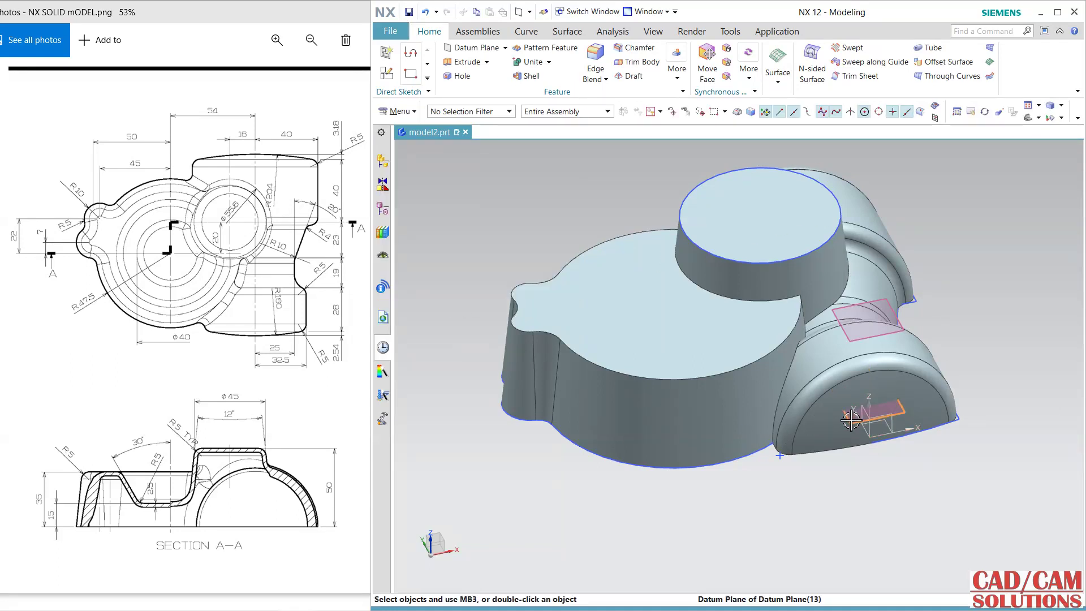
pyautogui.click(888, 402)
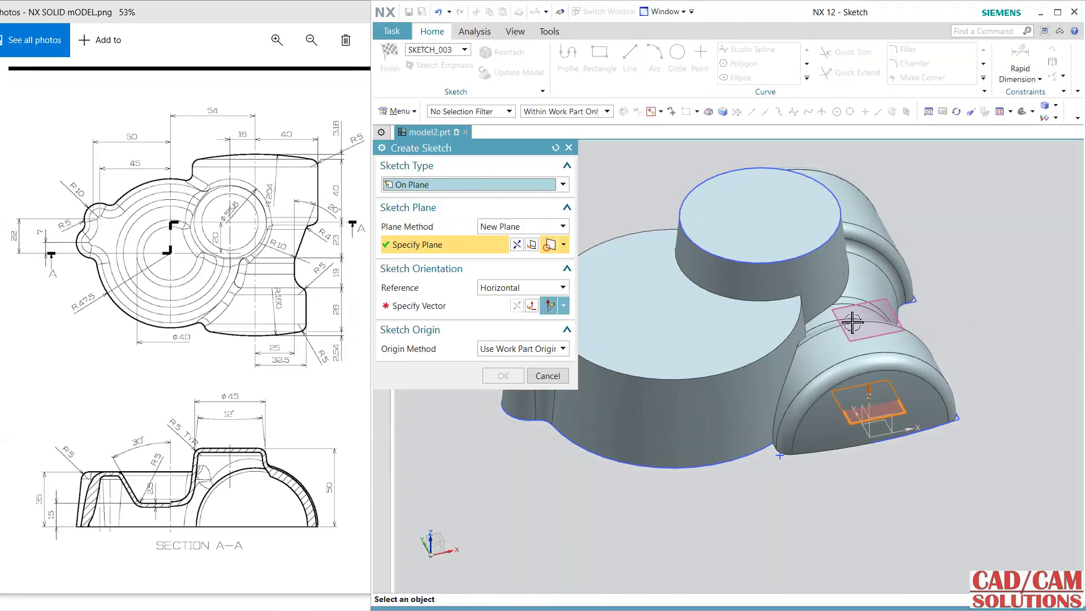
pyautogui.click(774, 360)
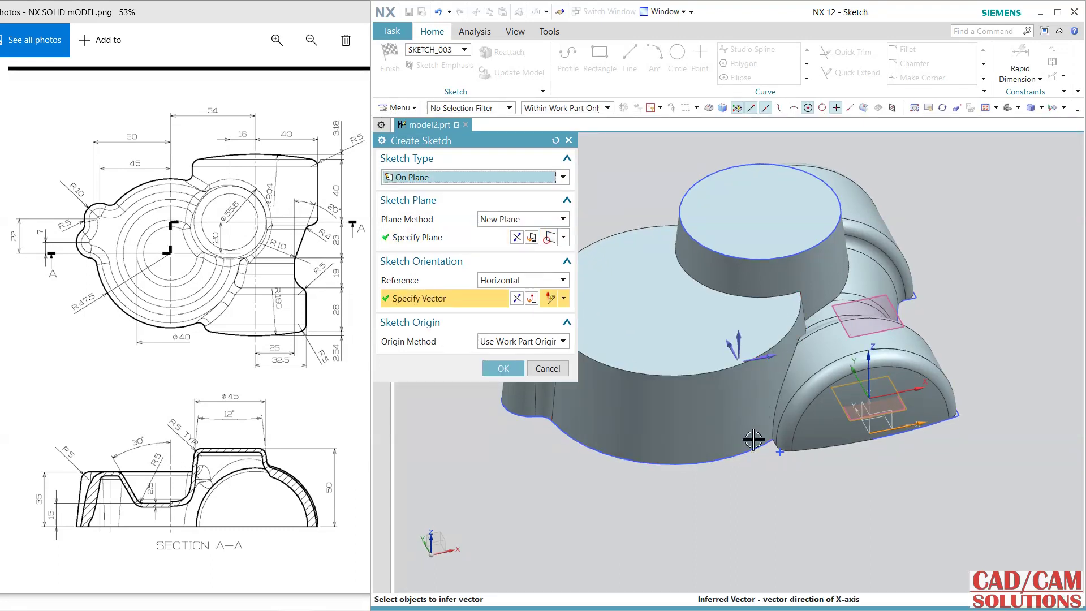
pyautogui.middleClick(754, 446)
pyautogui.click(677, 55)
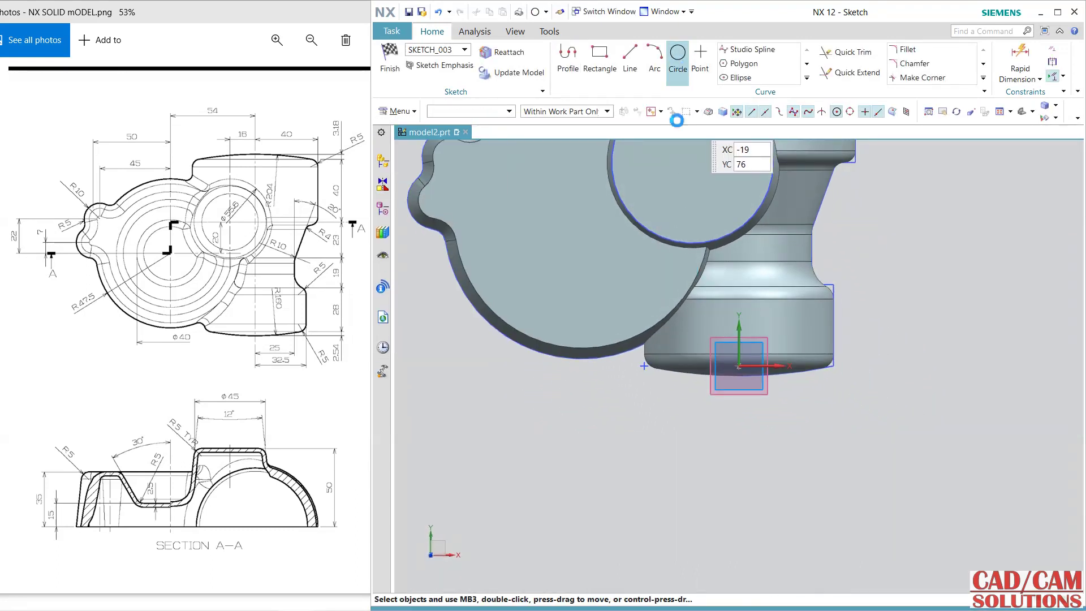
pyautogui.moveTo(582, 261)
pyautogui.keyDown('shift'); pyautogui.mouseDown(button='middle')
pyautogui.moveTo(681, 439)
pyautogui.moveTo(671, 425)
pyautogui.mouseUp(button='middle'); pyautogui.keyUp('shift')
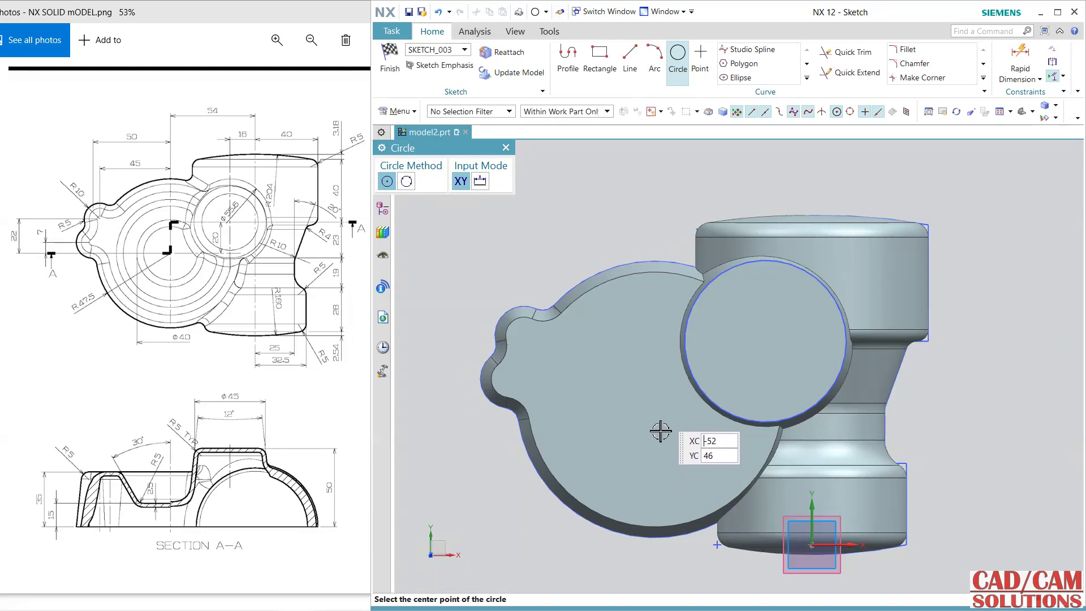
pyautogui.click(655, 399)
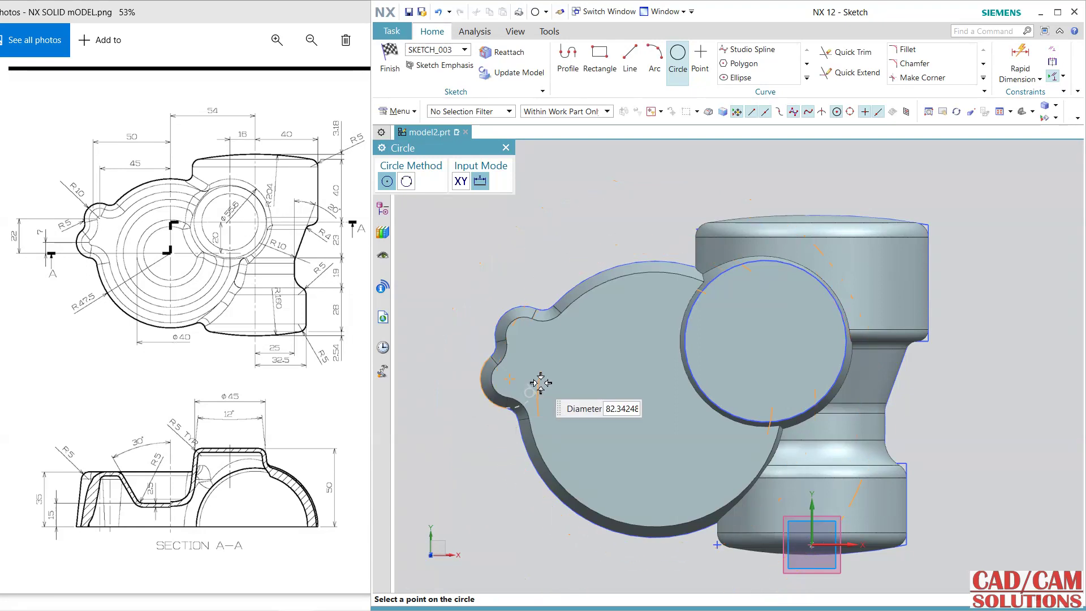
pyautogui.write('40')
pyautogui.press('Return')
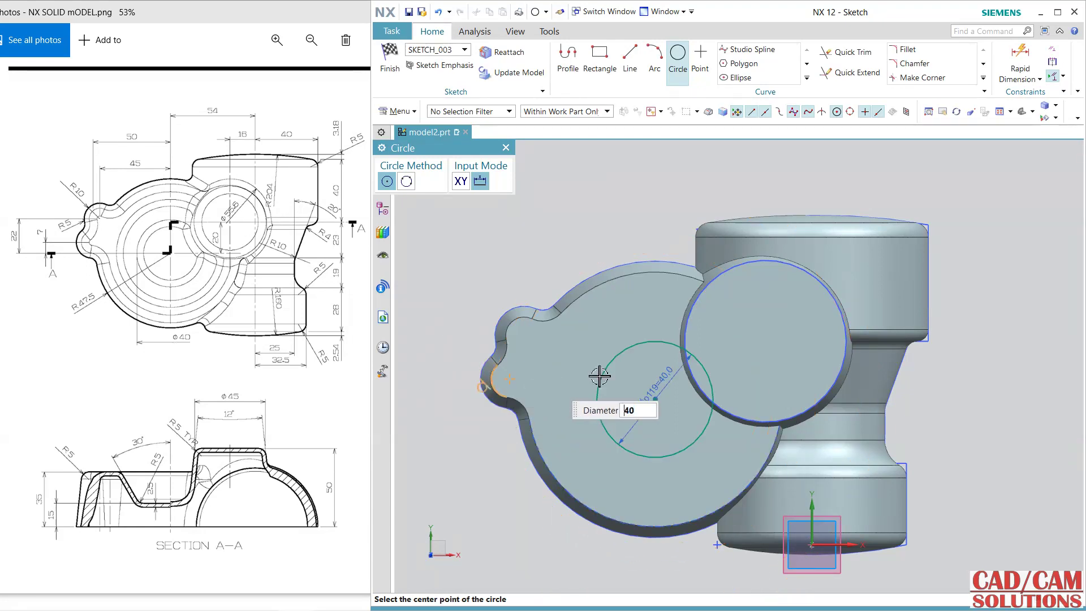
pyautogui.press('Escape')
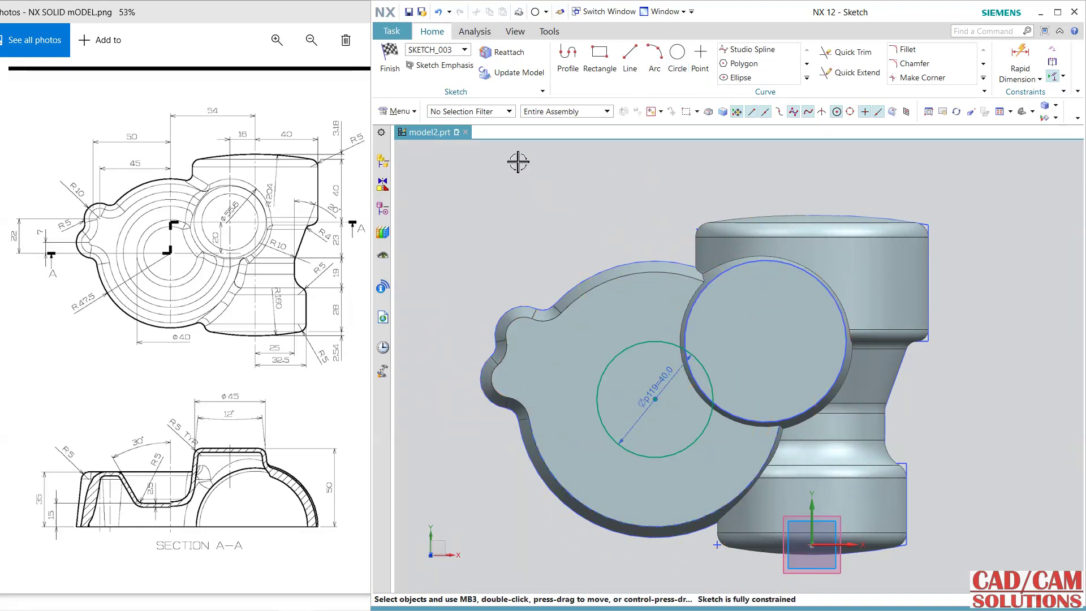
# Finish the sketch, switch to wireframe display and set up an upward extrusion of the 40 mm circle to 53 mm.
pyautogui.click(390, 56)
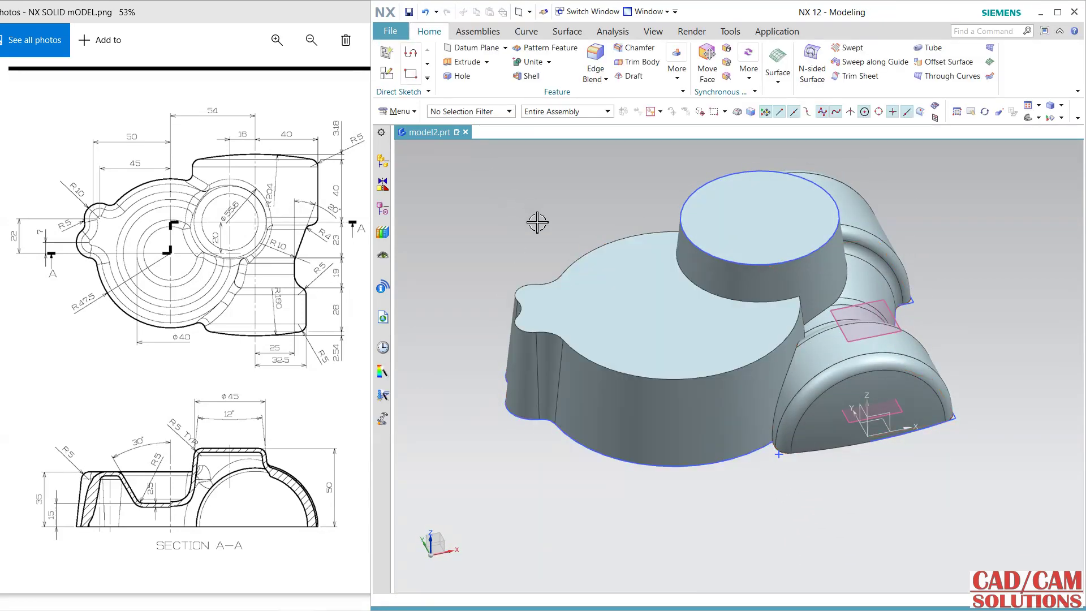
pyautogui.moveTo(534, 215); pyautogui.dragTo(539, 226, button='right')
pyautogui.click(467, 62)
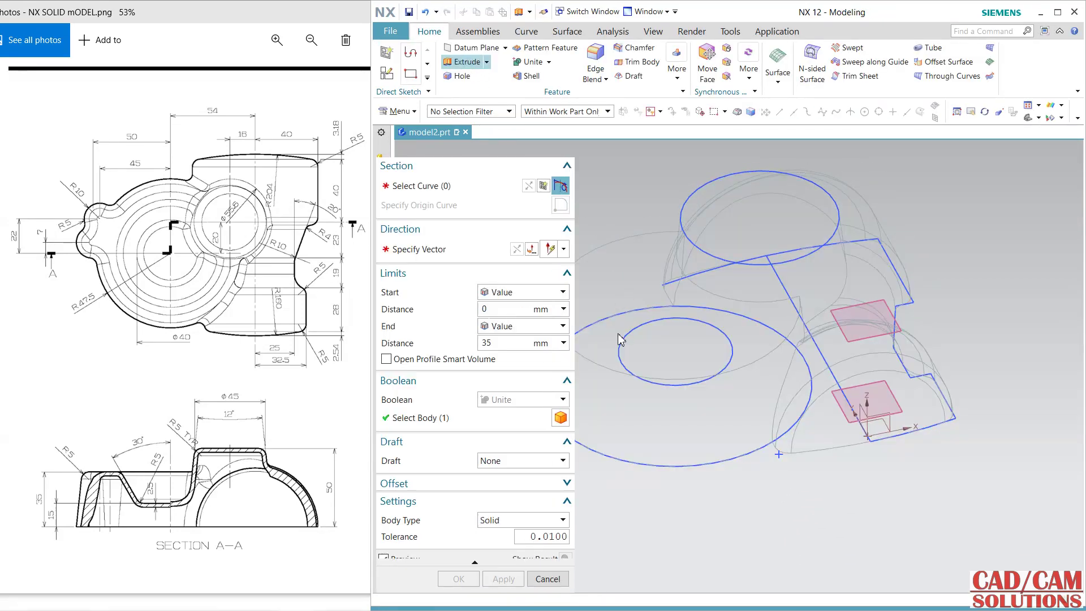
pyautogui.click(626, 342)
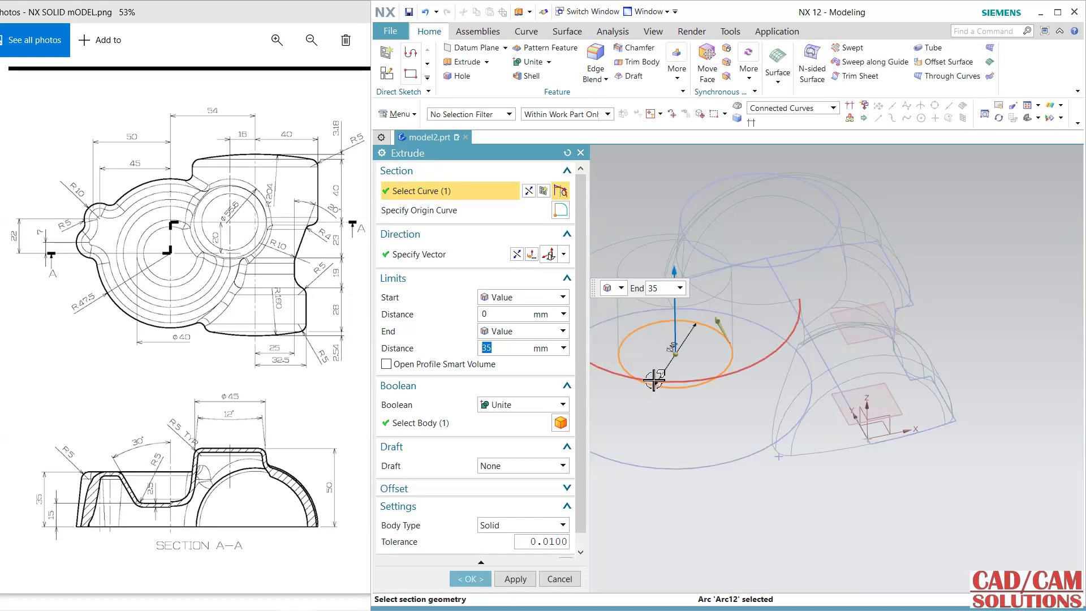
pyautogui.moveTo(675, 270); pyautogui.dragTo(675, 229)
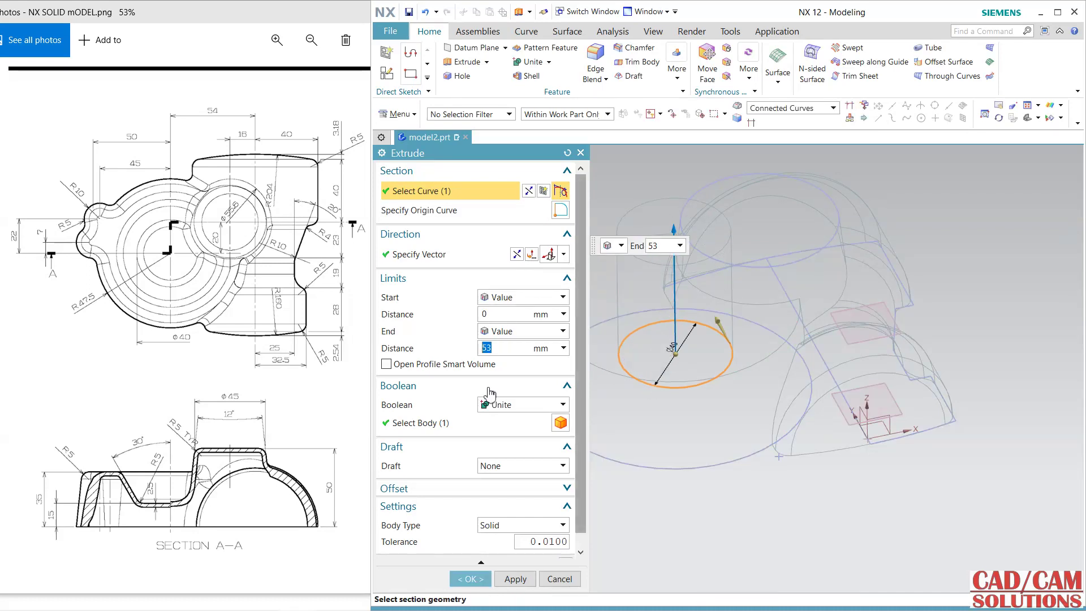
# Give the circle's extrusion a single -30° draft from the section, return to shaded display and create it united with the body.
pyautogui.click(502, 467)
pyautogui.click(506, 502)
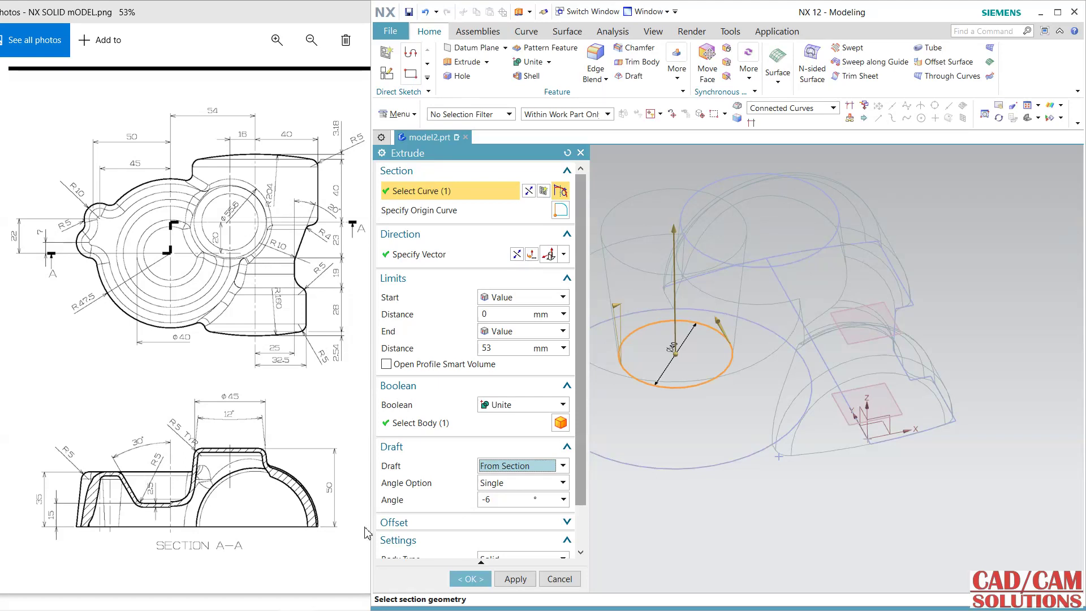
pyautogui.click(507, 502)
pyautogui.write('-30')
pyautogui.press('Return')
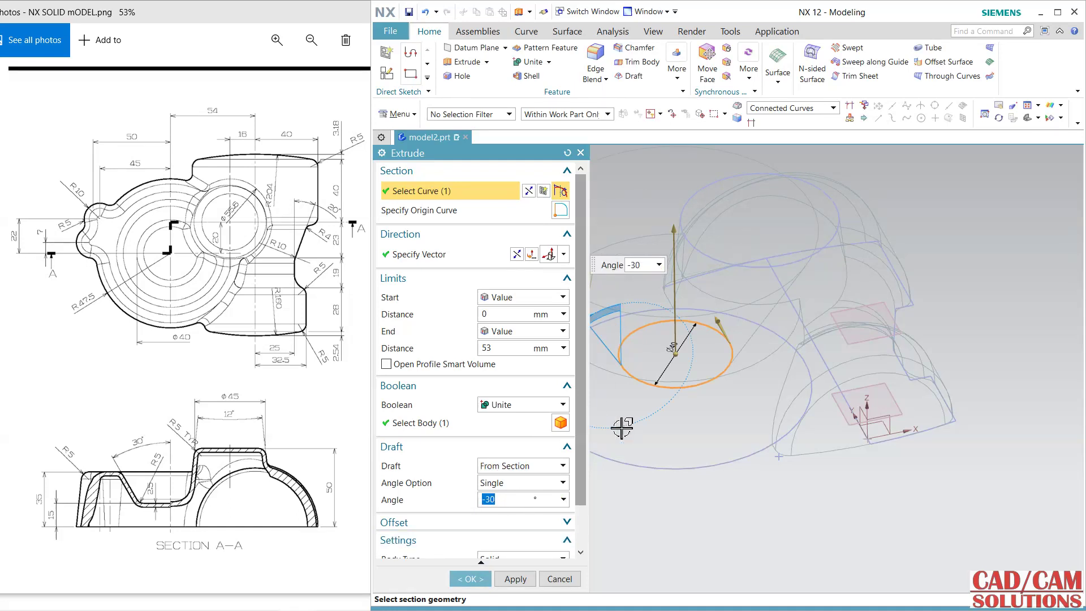
pyautogui.moveTo(784, 514); pyautogui.dragTo(786, 499, button='right')
pyautogui.moveTo(873, 488)
pyautogui.mouseDown(button='middle')
pyautogui.moveTo(832, 475)
pyautogui.moveTo(857, 478)
pyautogui.mouseUp(button='middle')
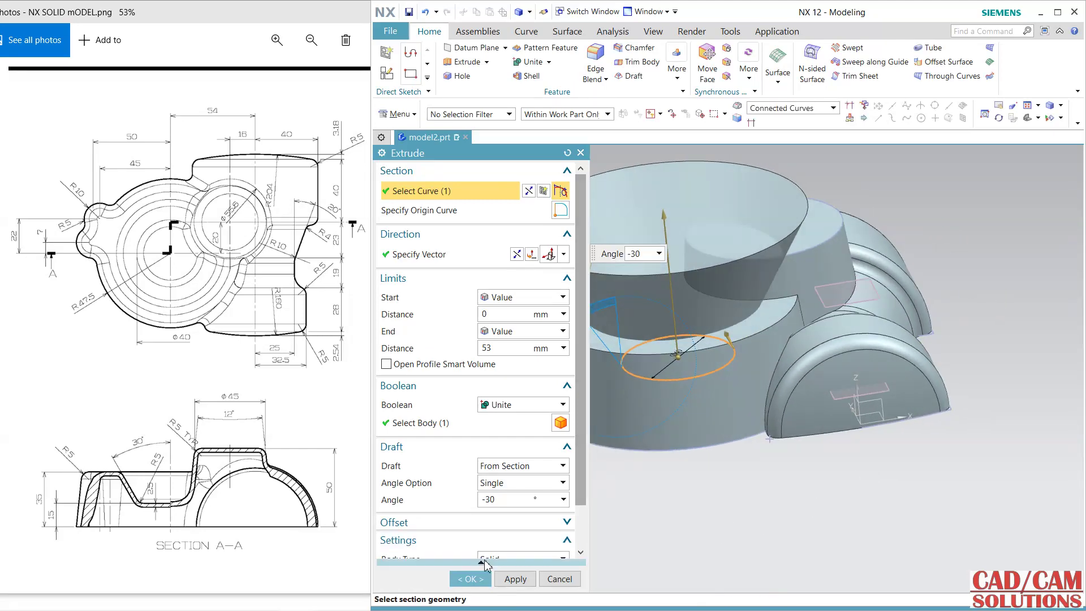
pyautogui.click(474, 579)
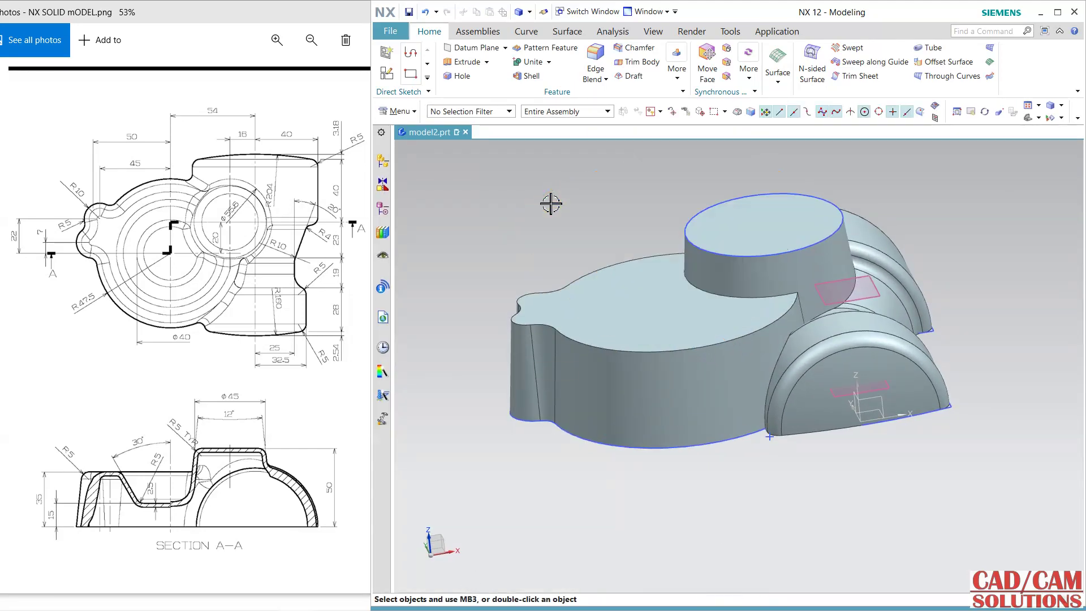
# Change the 40 mm circle's drafted extrusion from Unite to Subtract to cut a conical recess in the lobed body.
pyautogui.doubleClick(551, 204)
pyautogui.click(499, 405)
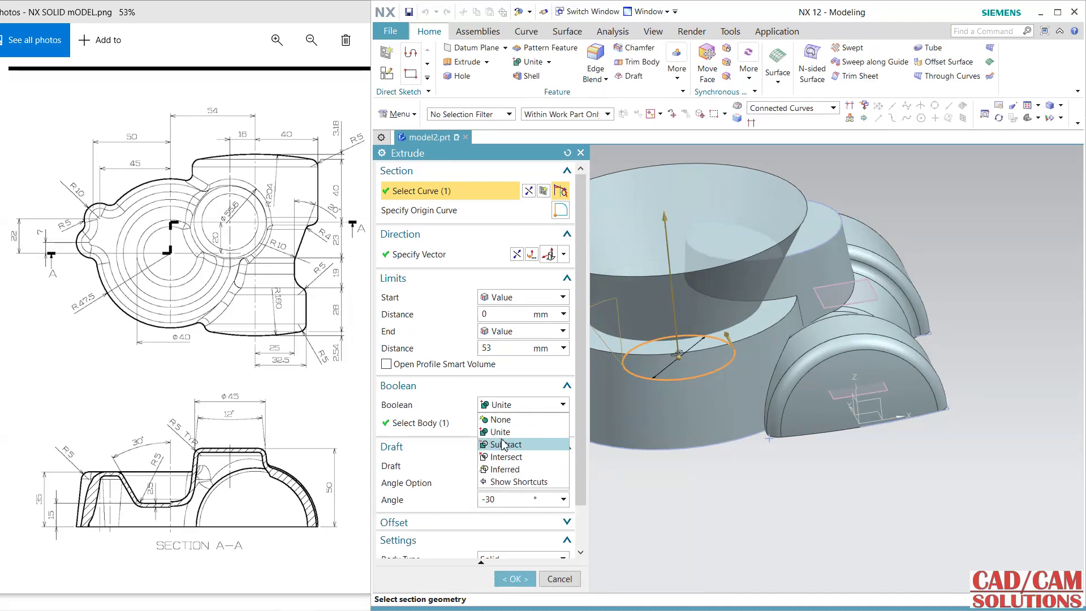
pyautogui.click(504, 445)
pyautogui.click(524, 579)
pyautogui.moveTo(674, 490); pyautogui.dragTo(630, 517, button='middle')
# Reorder the round boss's extrusion in the model history so that it comes after the conical recess's sketch and cut.
pyautogui.click(383, 208)
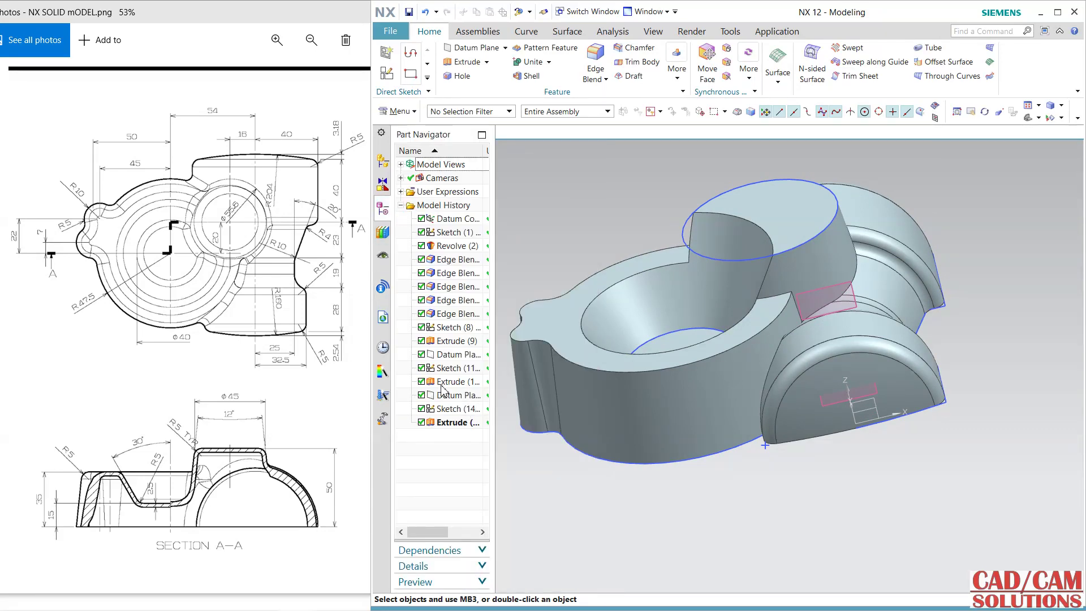
pyautogui.moveTo(446, 386)
pyautogui.mouseDown()
pyautogui.moveTo(447, 418)
pyautogui.moveTo(447, 410)
pyautogui.mouseUp()
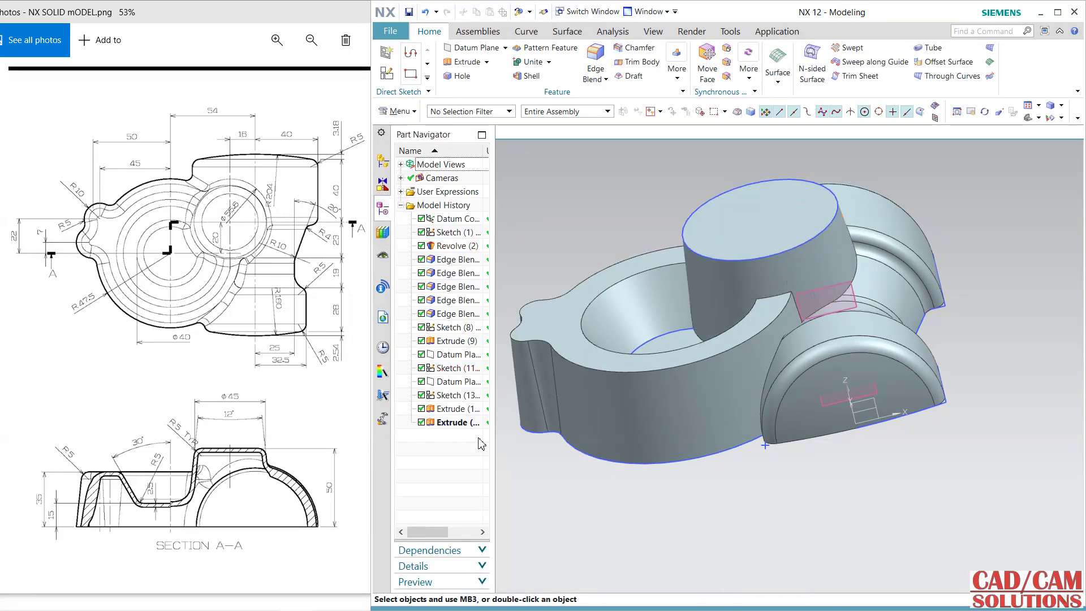
pyautogui.moveTo(708, 481); pyautogui.dragTo(727, 472, button='middle')
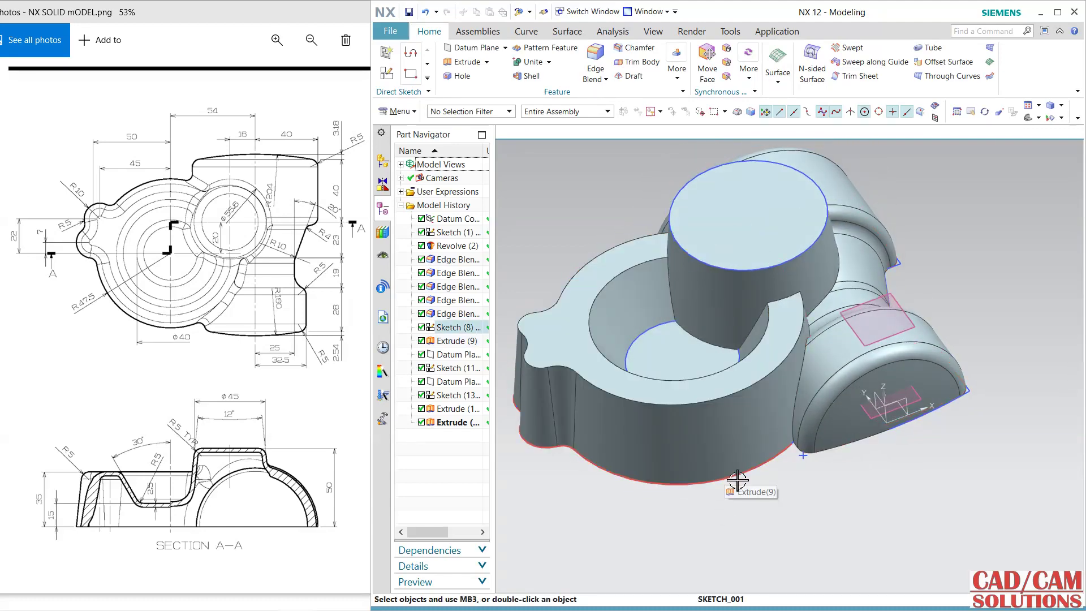
# Hide the sketch curves and the 50 mm offset datum plane.
pyautogui.click(735, 482)
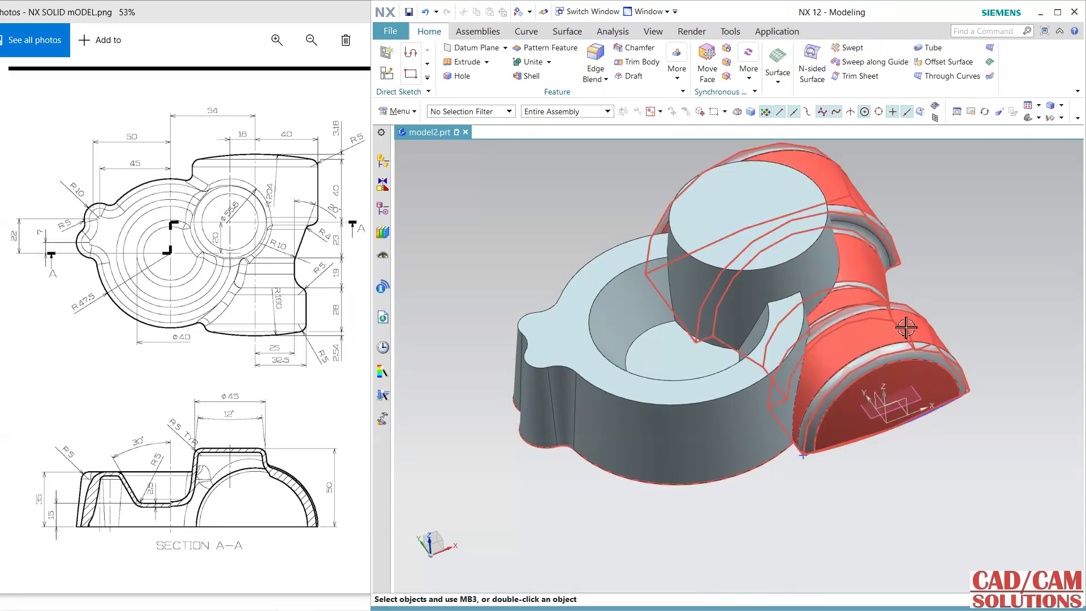
pyautogui.moveTo(963, 487); pyautogui.dragTo(926, 475, button='middle')
# Set up a 5 mm edge blend on the lobed body's top outer edge, the boss's top edge and the conical recess's floor and rim edges.
pyautogui.click(596, 61)
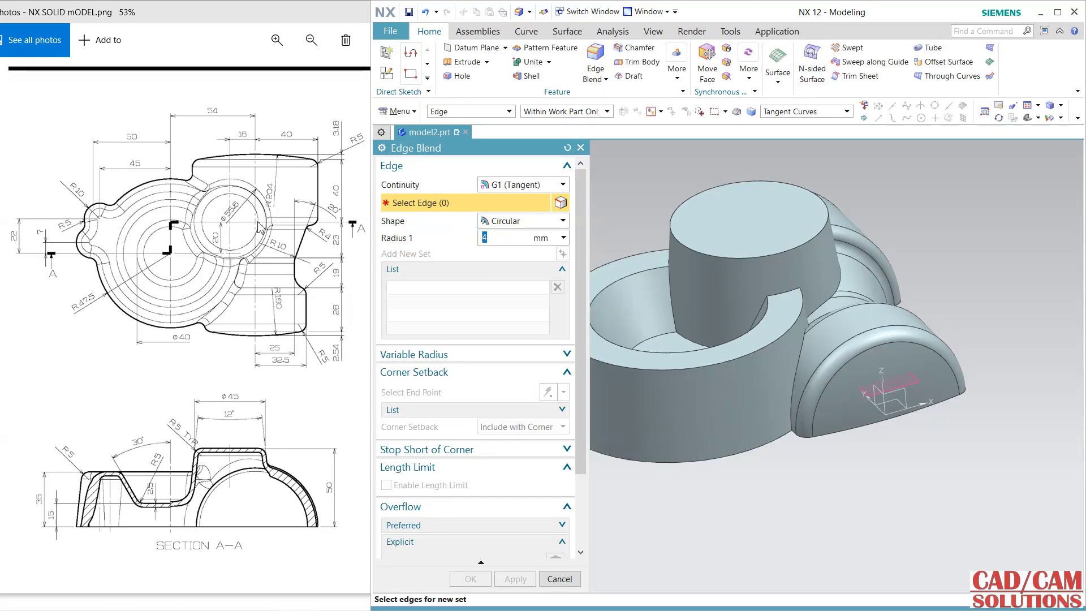
pyautogui.moveTo(792, 492); pyautogui.dragTo(852, 480, button='middle')
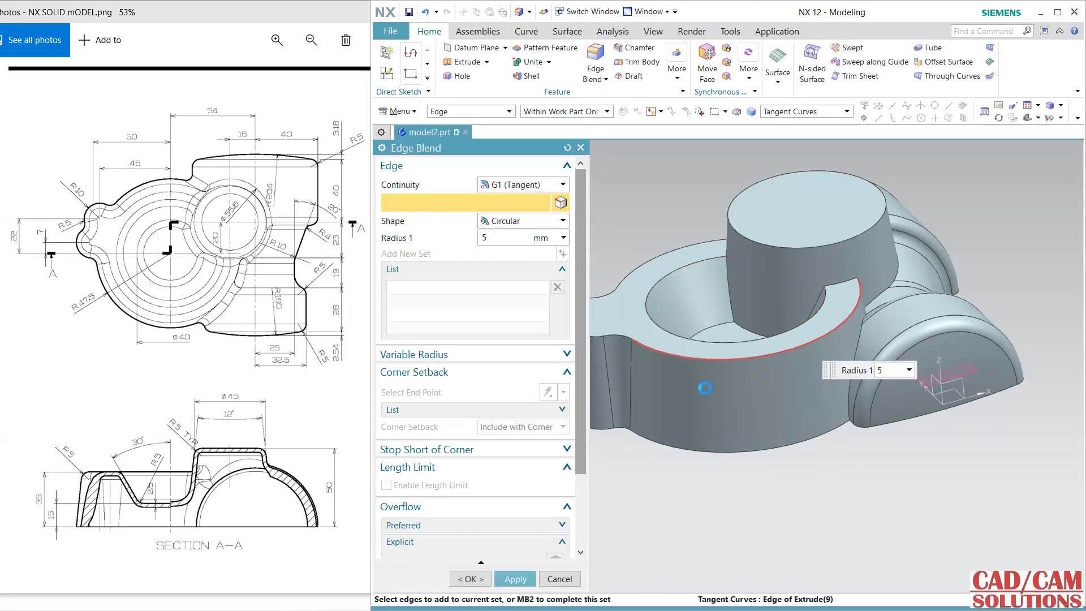
pyautogui.click(684, 358)
pyautogui.click(751, 245)
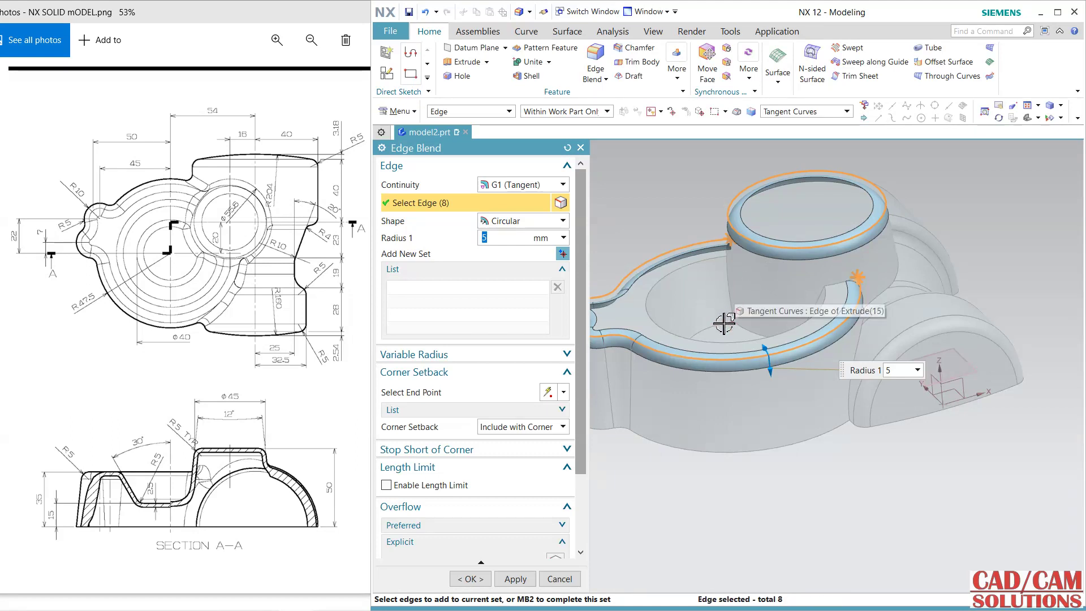
pyautogui.click(744, 331)
pyautogui.click(689, 270)
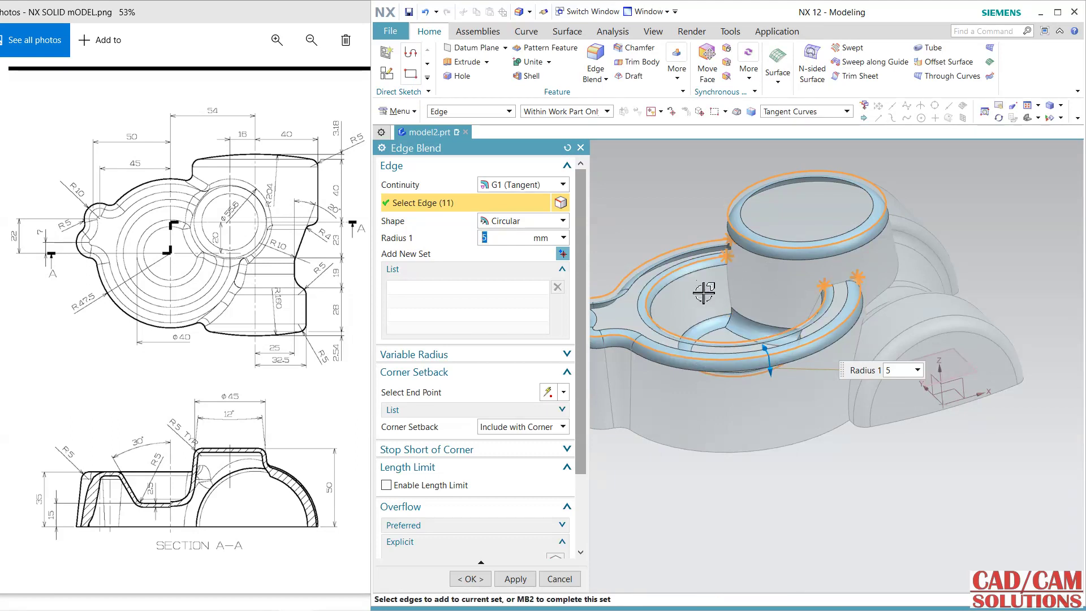
# Add the edges where the round boss meets the recess and the lobed body's top to the 5 mm blend and create it.
pyautogui.moveTo(780, 319); pyautogui.dragTo(732, 243, button='middle')
pyautogui.click(715, 232)
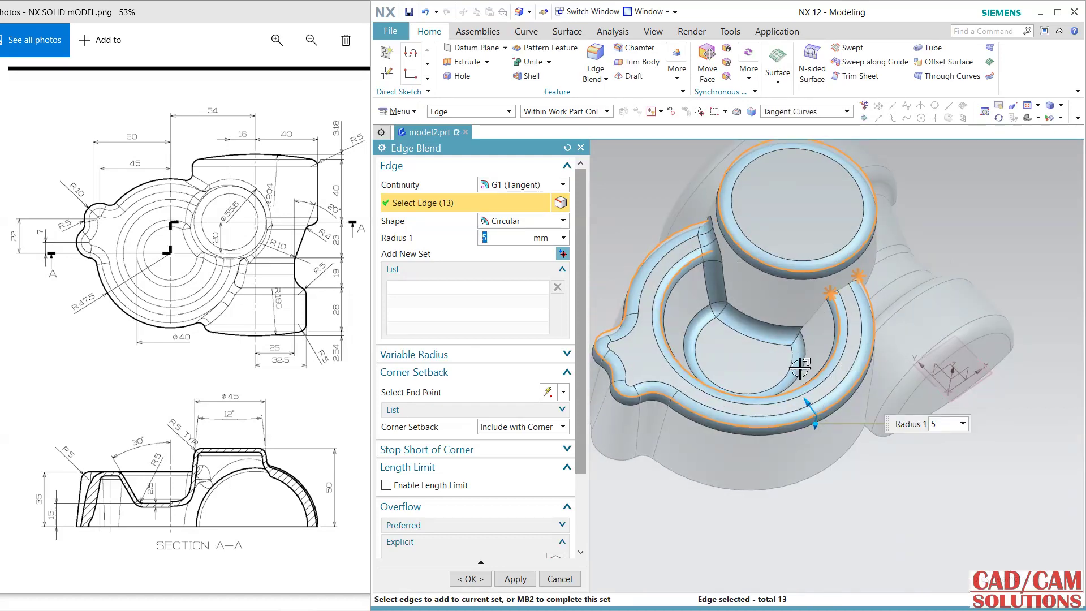
pyautogui.click(843, 308)
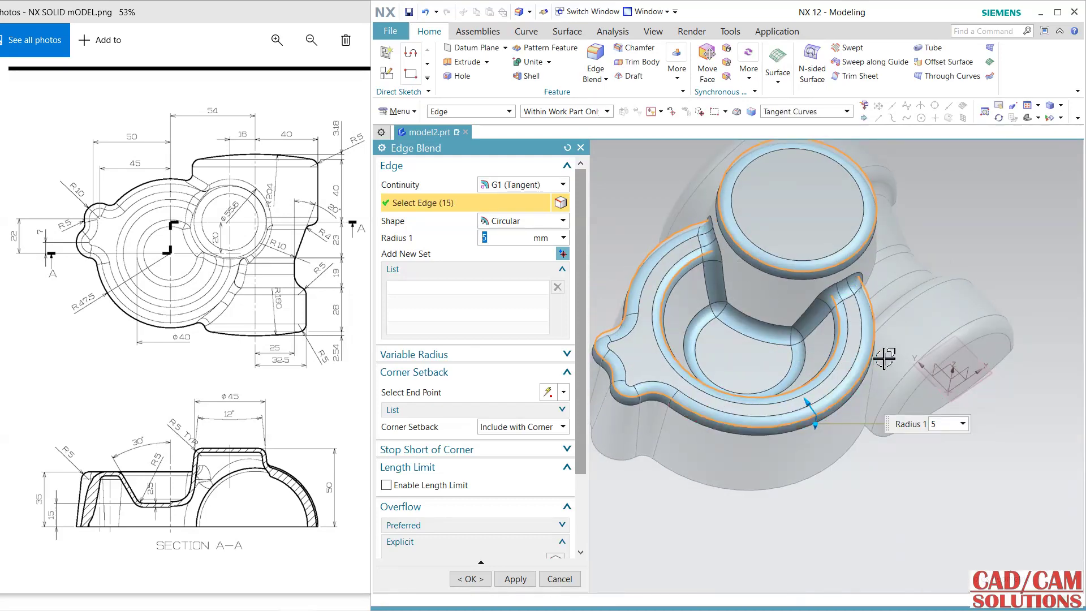
pyautogui.moveTo(906, 487)
pyautogui.mouseDown(button='middle')
pyautogui.moveTo(883, 479)
pyautogui.moveTo(797, 513)
pyautogui.moveTo(771, 449)
pyautogui.moveTo(844, 422)
pyautogui.moveTo(836, 430)
pyautogui.mouseUp(button='middle')
pyautogui.middleClick(669, 528)
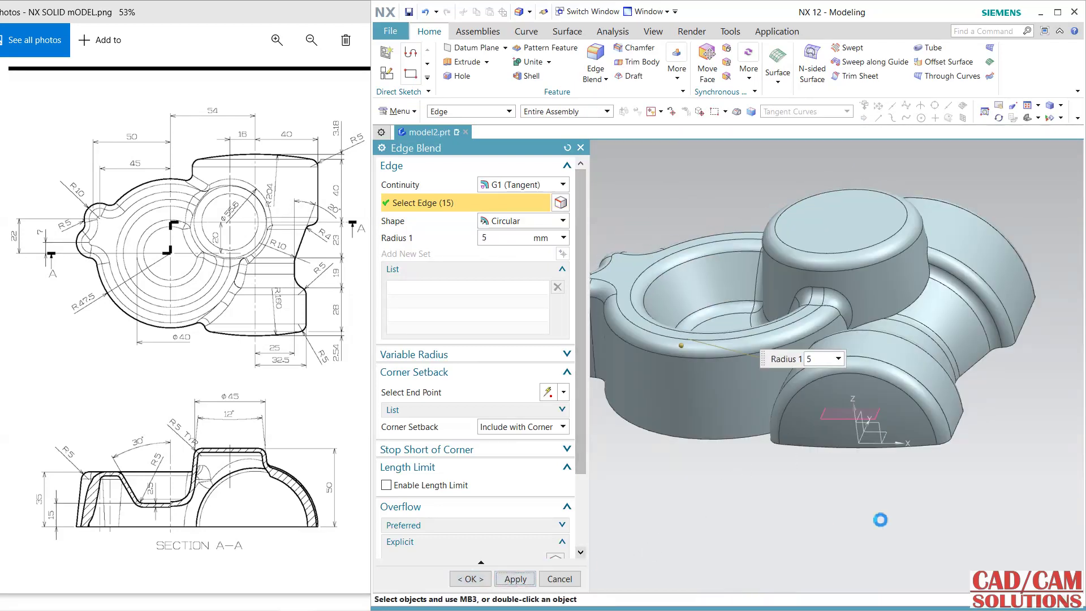
pyautogui.click(918, 301)
pyautogui.moveTo(926, 441); pyautogui.dragTo(860, 538, button='middle')
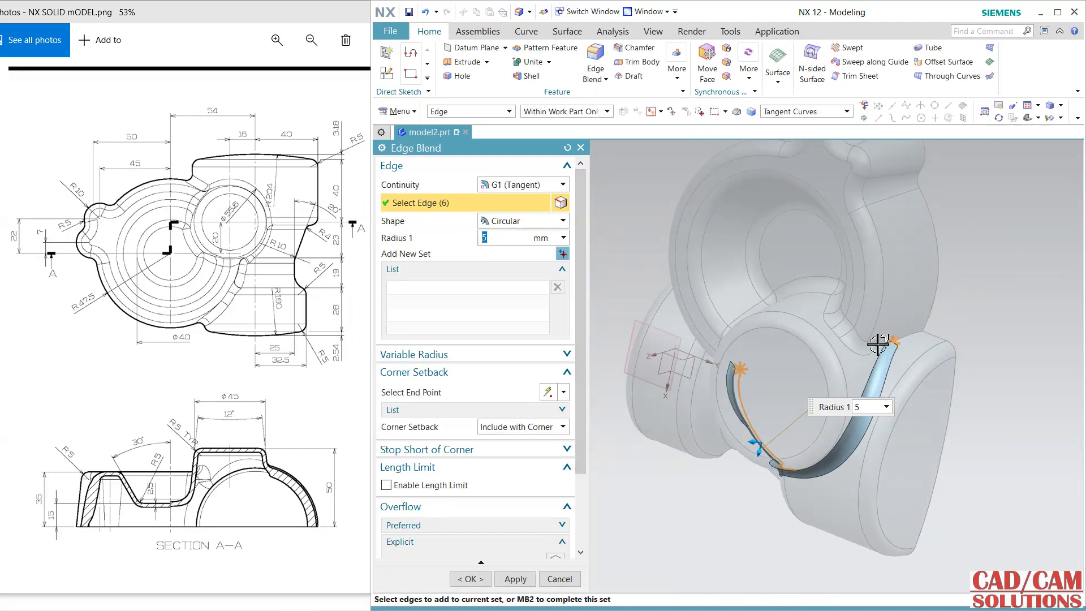
pyautogui.click(918, 335)
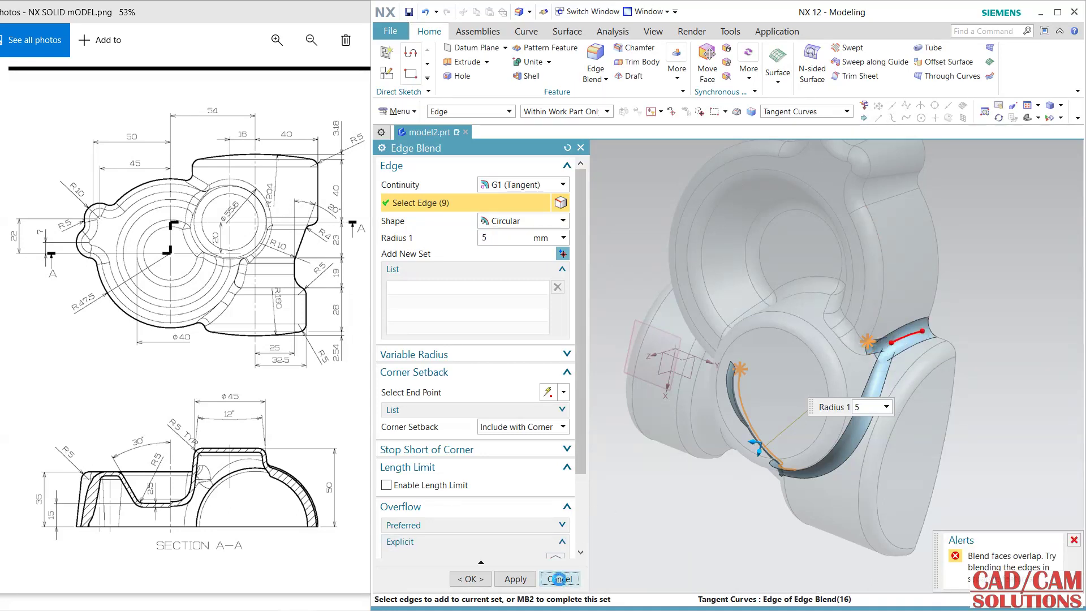
pyautogui.click(558, 579)
pyautogui.moveTo(577, 497); pyautogui.dragTo(566, 474, button='middle')
pyautogui.click(596, 56)
pyautogui.moveTo(977, 298); pyautogui.dragTo(857, 389, button='middle')
pyautogui.click(843, 396)
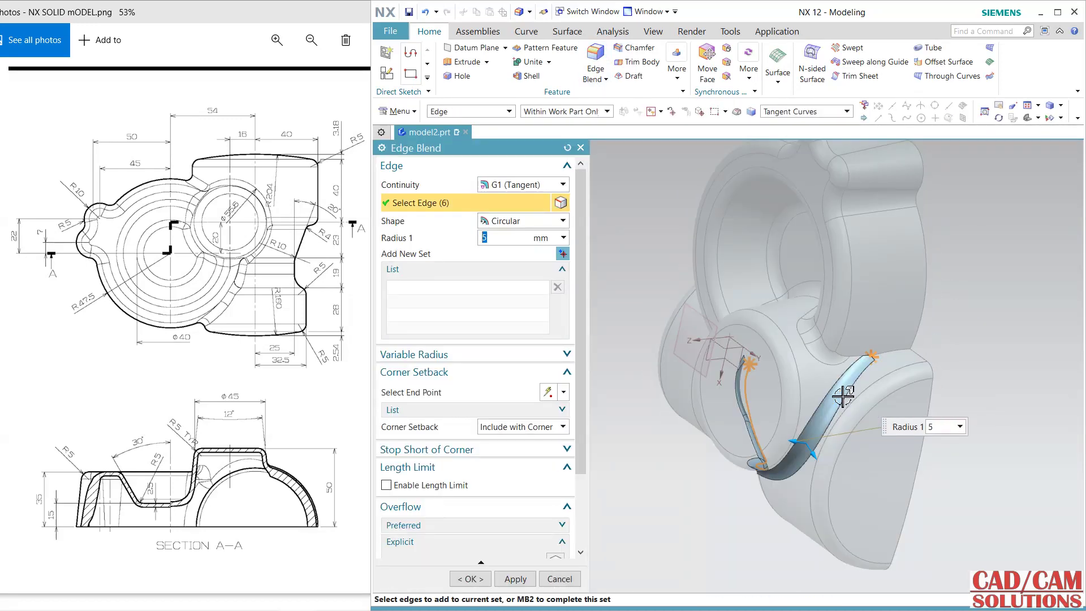
pyautogui.click(891, 353)
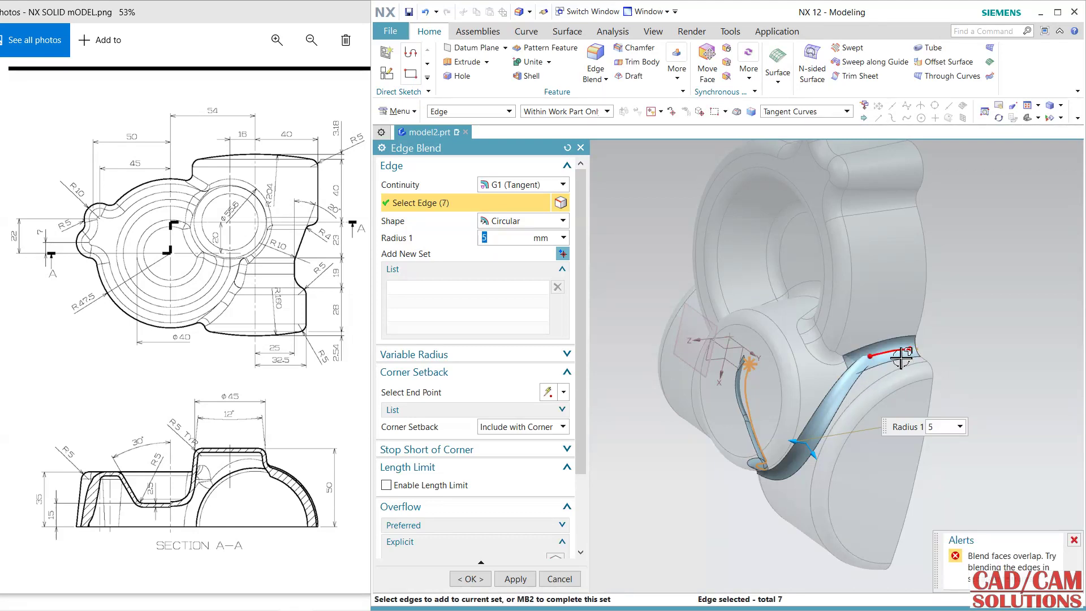
pyautogui.click(844, 358)
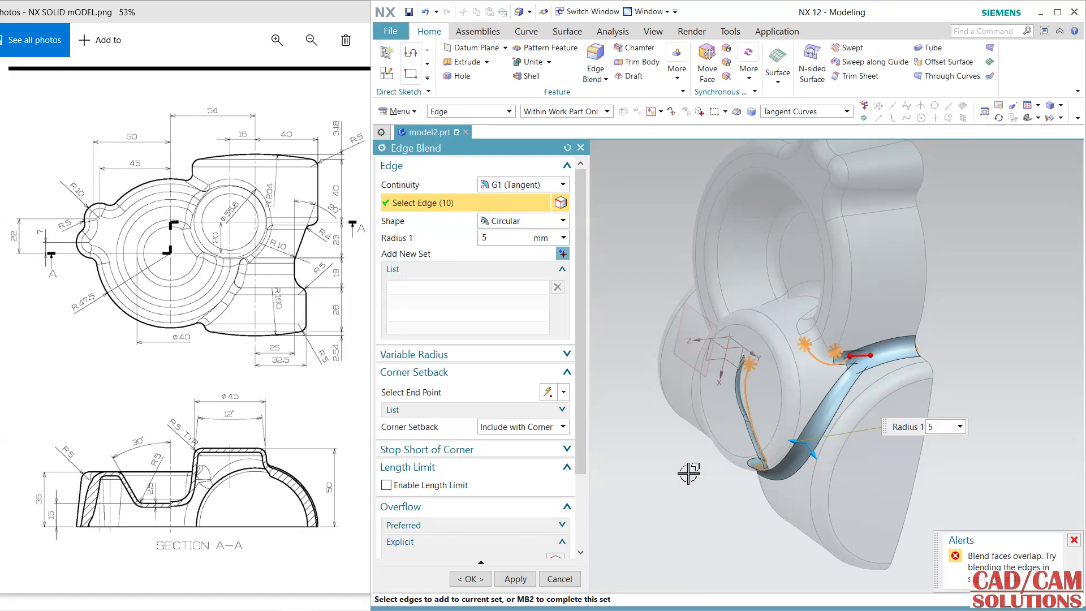
pyautogui.click(558, 579)
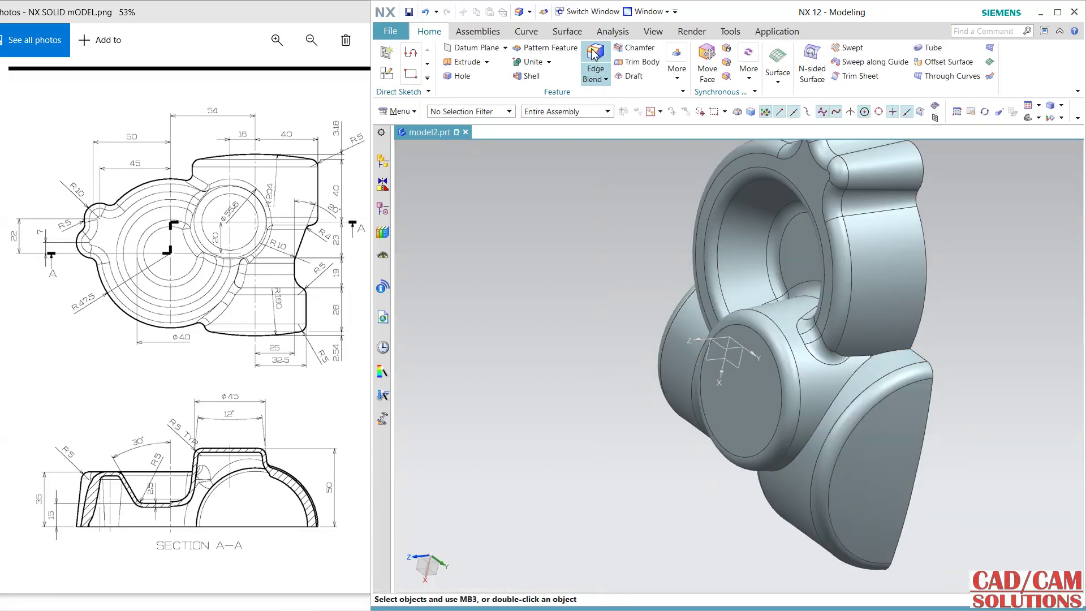
pyautogui.scroll(5, 860, 359)
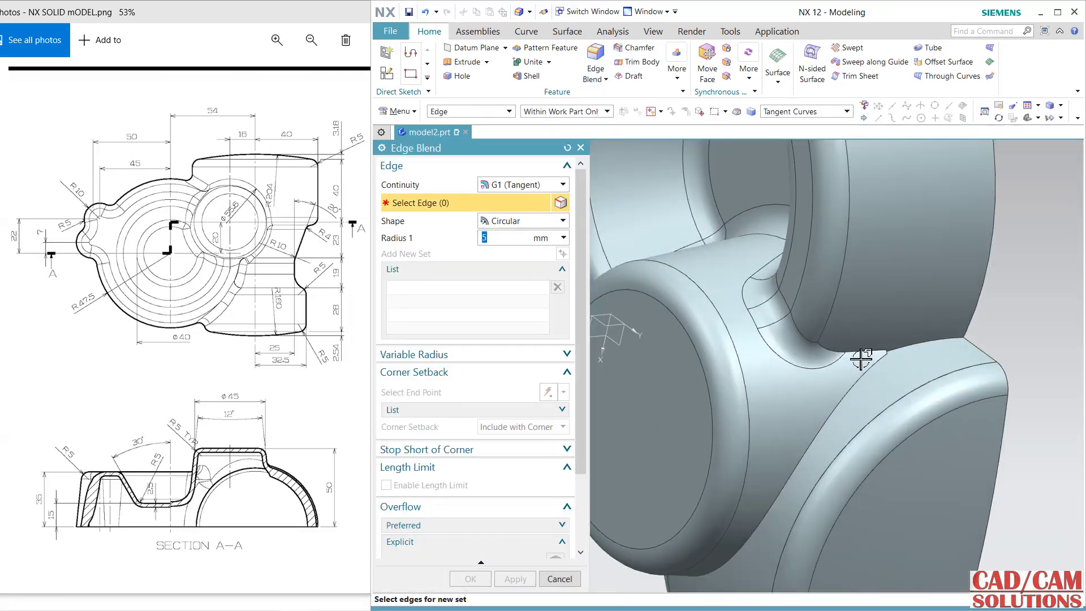
pyautogui.click(834, 350)
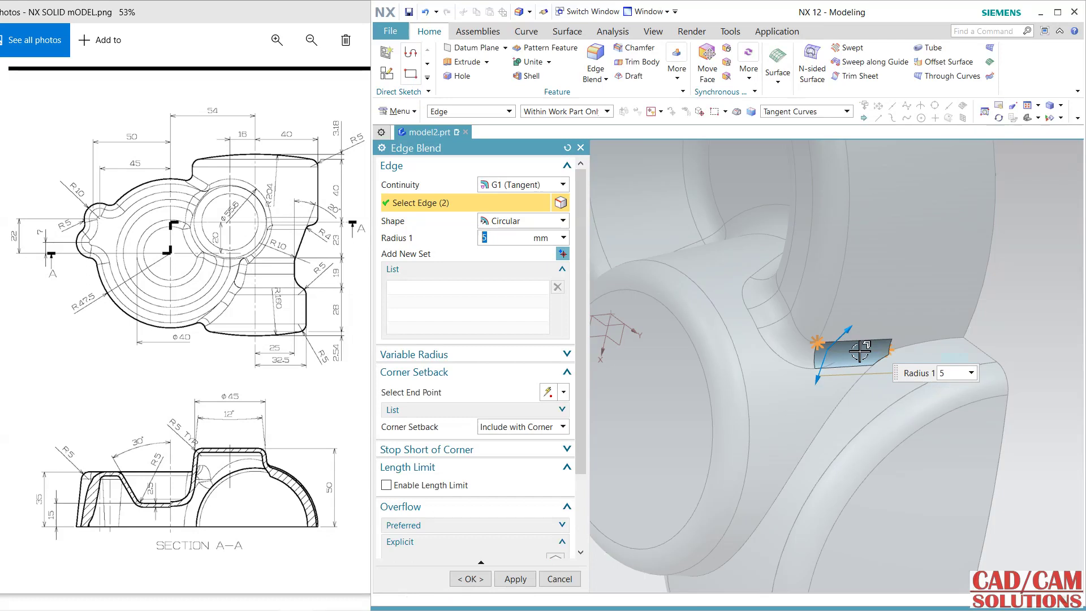
pyautogui.click(907, 348)
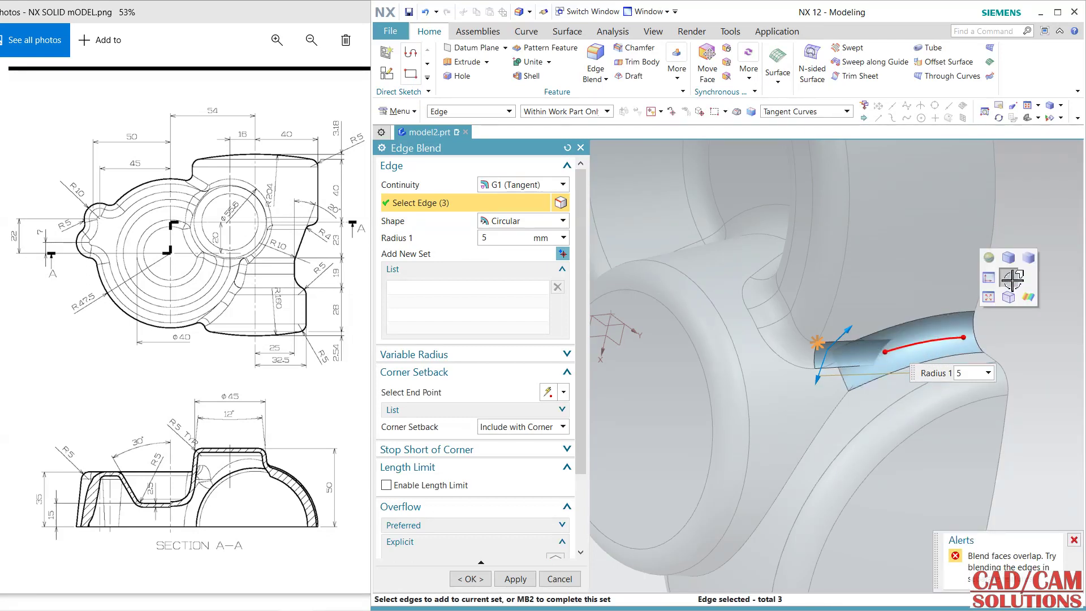
pyautogui.scroll(5, 881, 353)
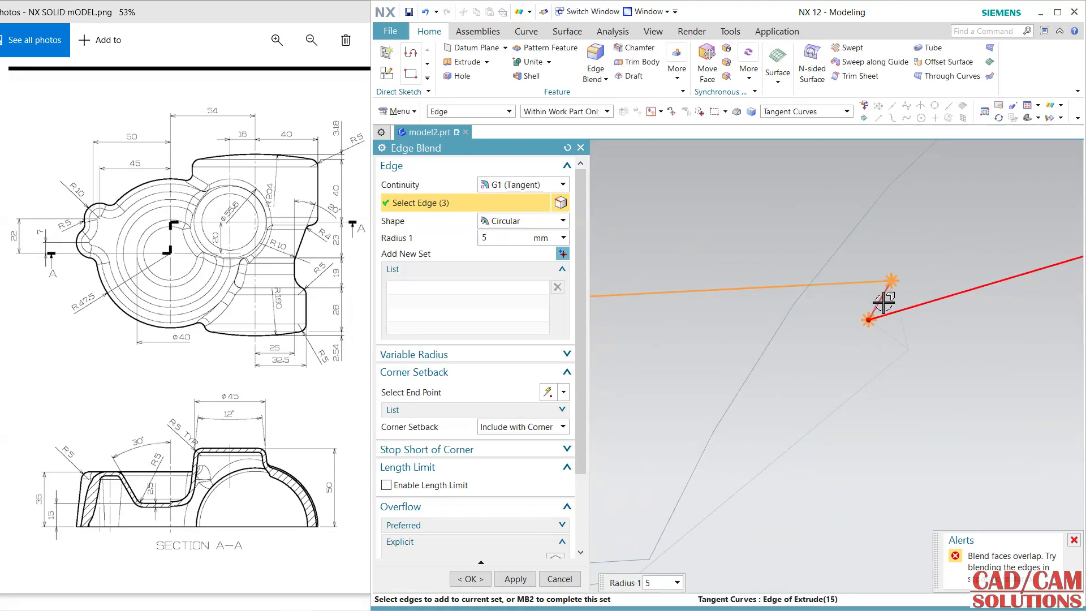
pyautogui.click(884, 304)
pyautogui.scroll(-5, 865, 412)
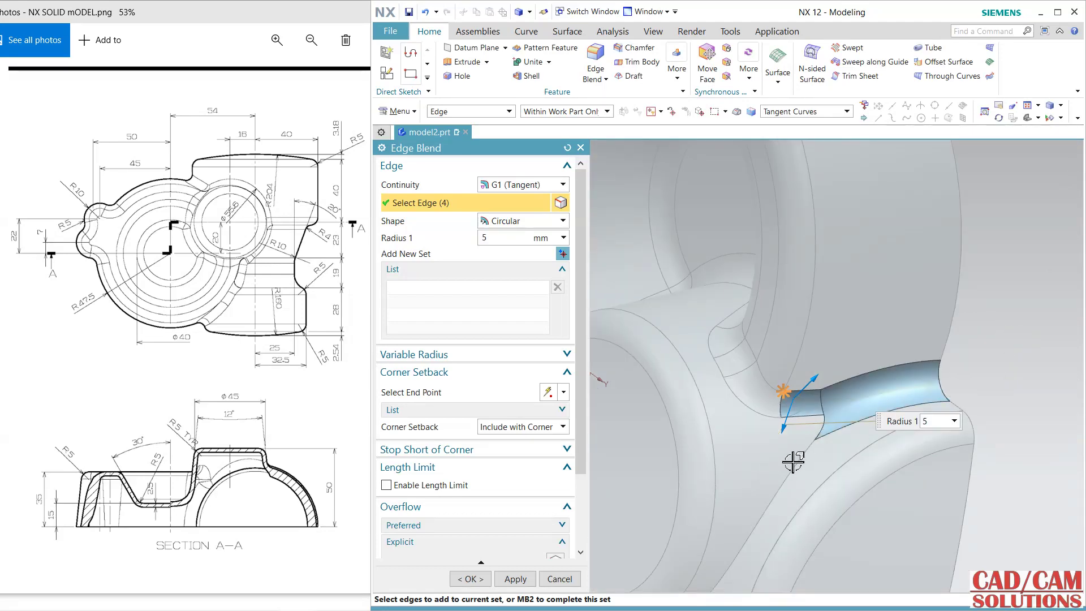
pyautogui.click(820, 469)
pyautogui.scroll(-4, 815, 486)
pyautogui.moveTo(761, 489)
pyautogui.mouseDown(button='middle')
pyautogui.moveTo(851, 450)
pyautogui.moveTo(780, 493)
pyautogui.mouseUp(button='middle')
pyautogui.scroll(5, 818, 461)
pyautogui.click(768, 485)
pyautogui.scroll(-2, 685, 514)
pyautogui.moveTo(686, 514); pyautogui.dragTo(737, 482, button='middle')
pyautogui.click(559, 578)
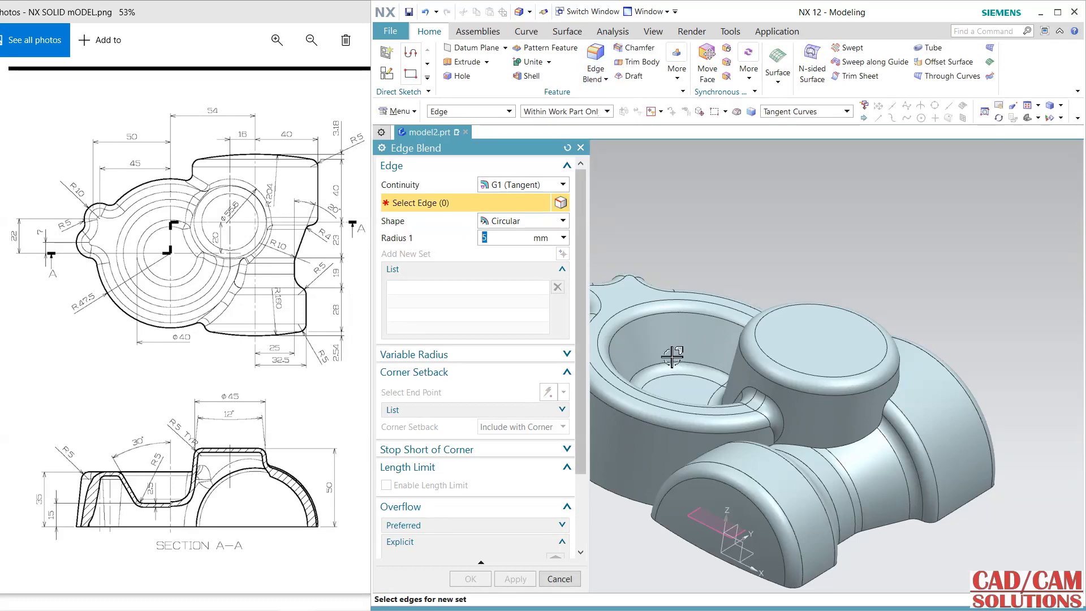
# Blend the junction of the lobed body's front side and the round boss's base with the half-round body at 5 mm radius.
pyautogui.moveTo(705, 264); pyautogui.dragTo(730, 296, button='middle')
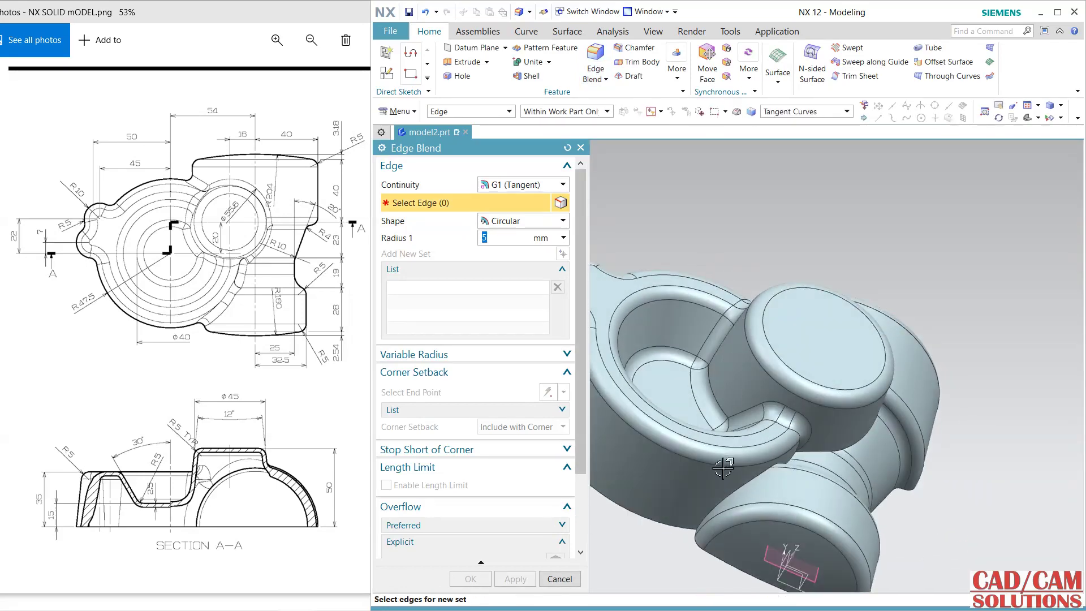
pyautogui.click(714, 502)
pyautogui.moveTo(710, 503); pyautogui.dragTo(686, 502, button='middle')
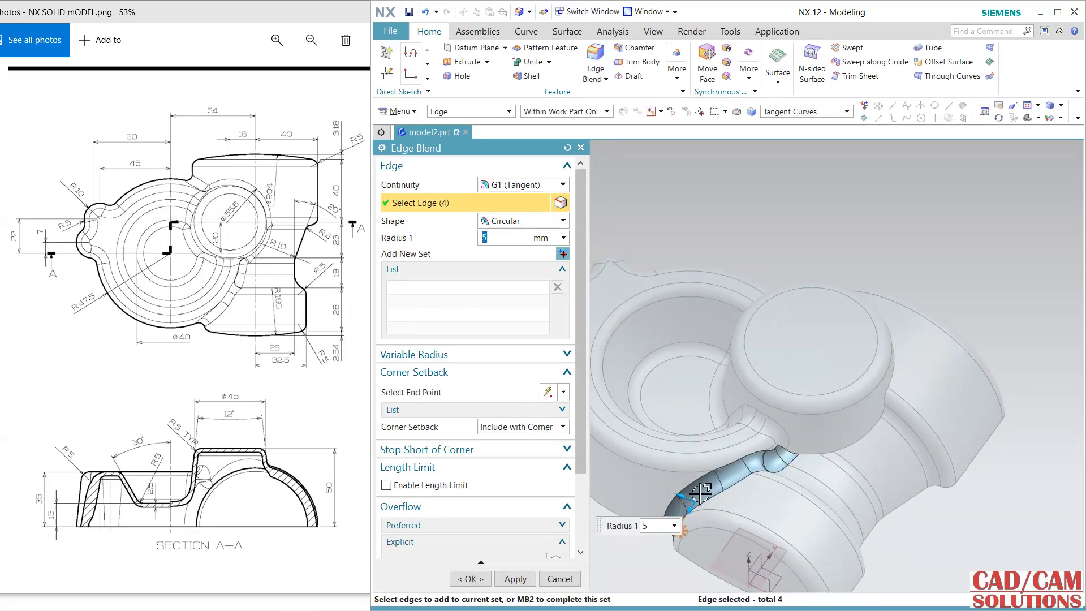
pyautogui.click(816, 456)
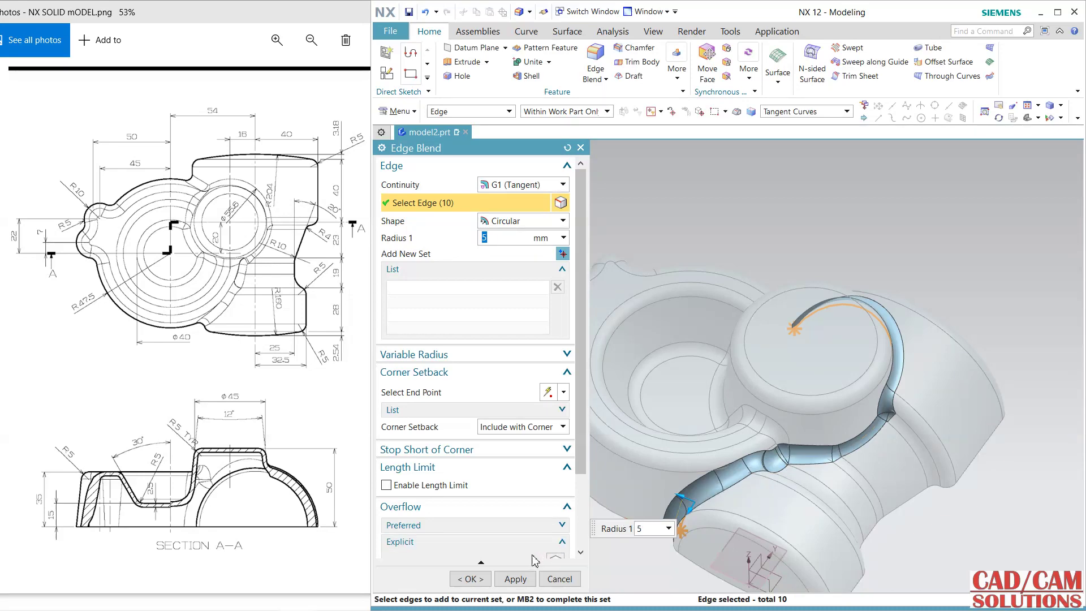
pyautogui.click(515, 579)
# Blend the edge where the lobed body's rear side wall meets the half-round body with a 5 mm radius.
pyautogui.moveTo(912, 260); pyautogui.dragTo(874, 331, button='middle')
pyautogui.click(781, 283)
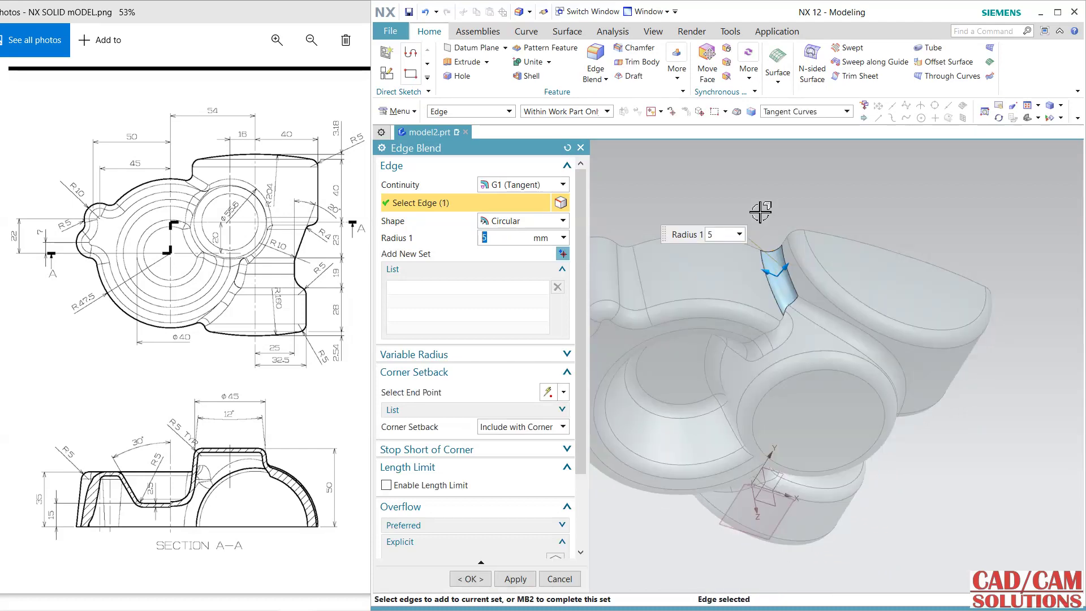
pyautogui.click(515, 578)
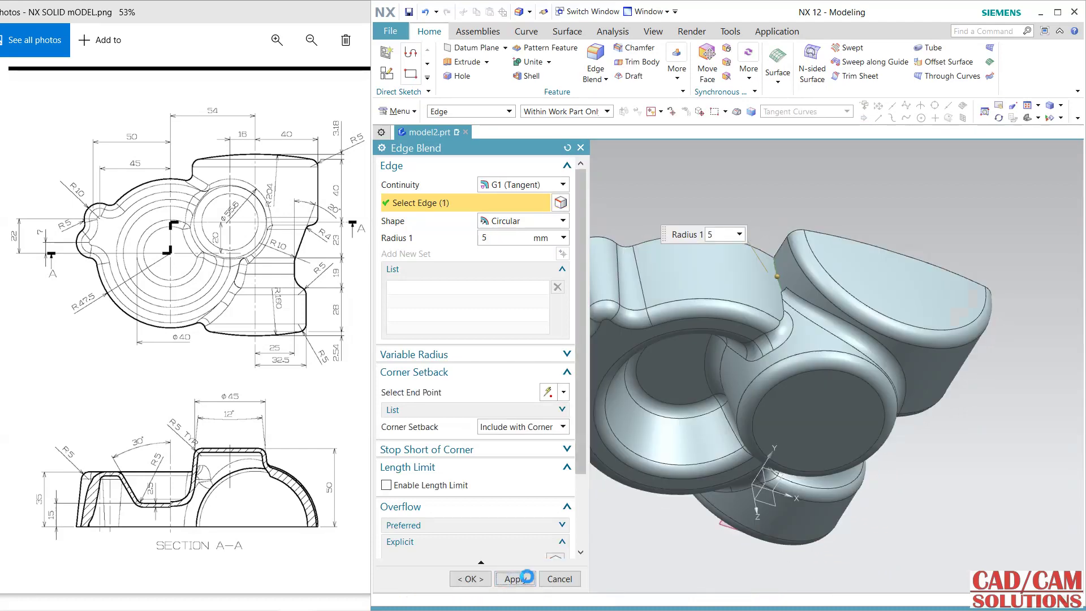
# Blend the short remaining edge between the lobed body's rear side and the round boss with a 5 mm radius.
pyautogui.scroll(5, 771, 315)
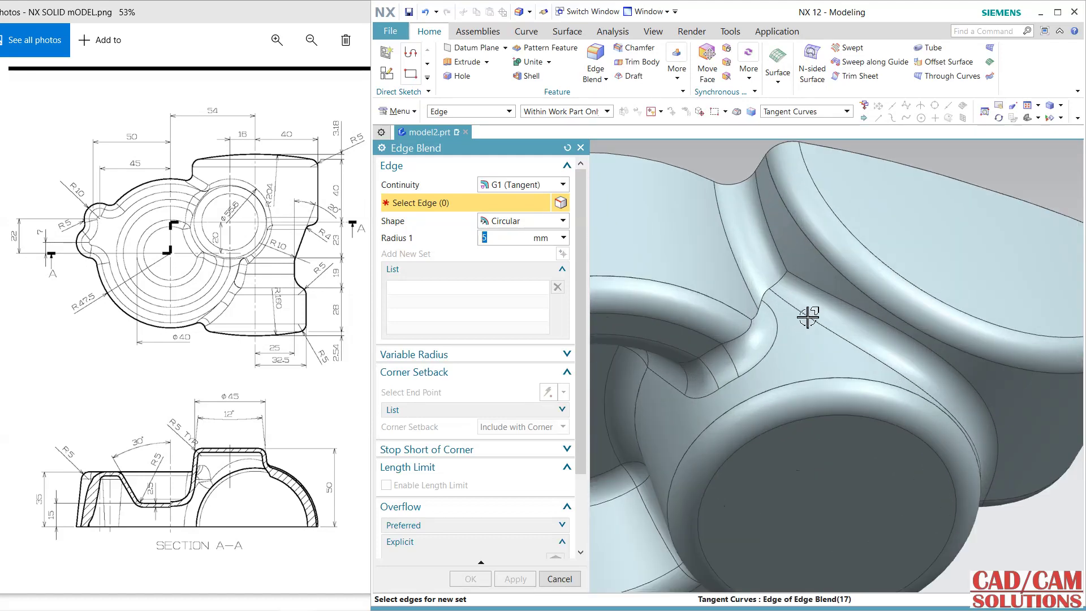
pyautogui.click(766, 296)
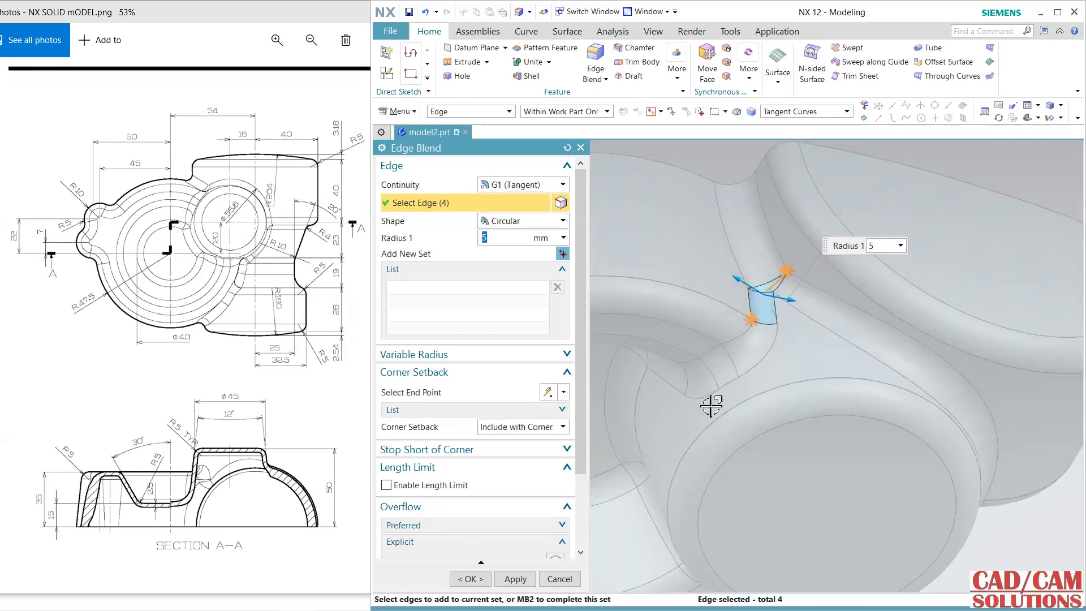
pyautogui.click(489, 578)
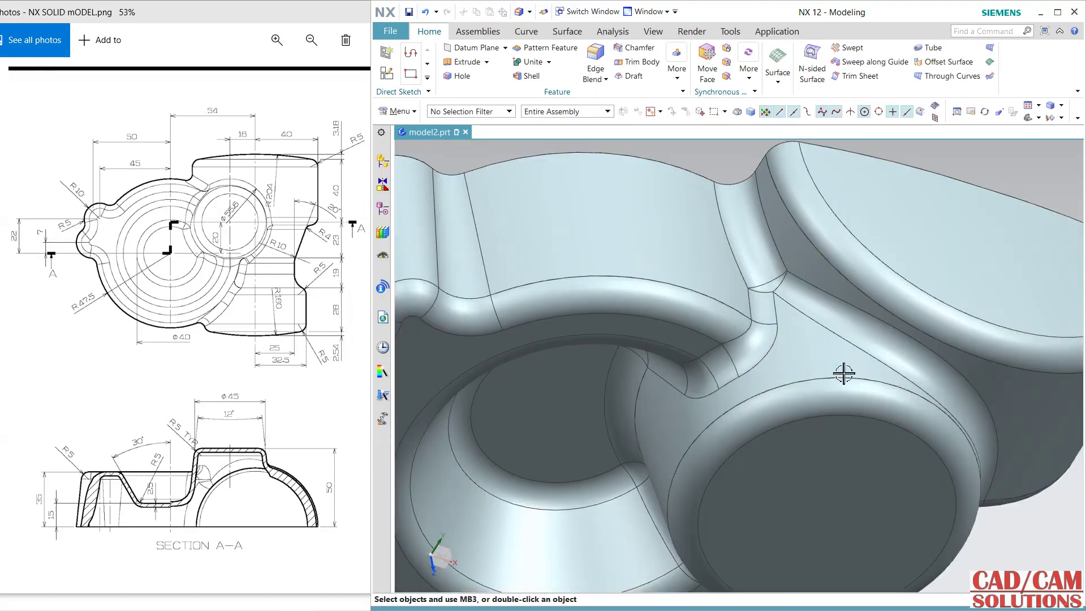
# Try to shell the housing with a 2.5 mm wall thickness, removing its flat underside face.
pyautogui.scroll(-5, 845, 371)
pyautogui.moveTo(767, 401); pyautogui.dragTo(857, 283, button='middle')
pyautogui.hotkey('ctrl', 'alt', 't')
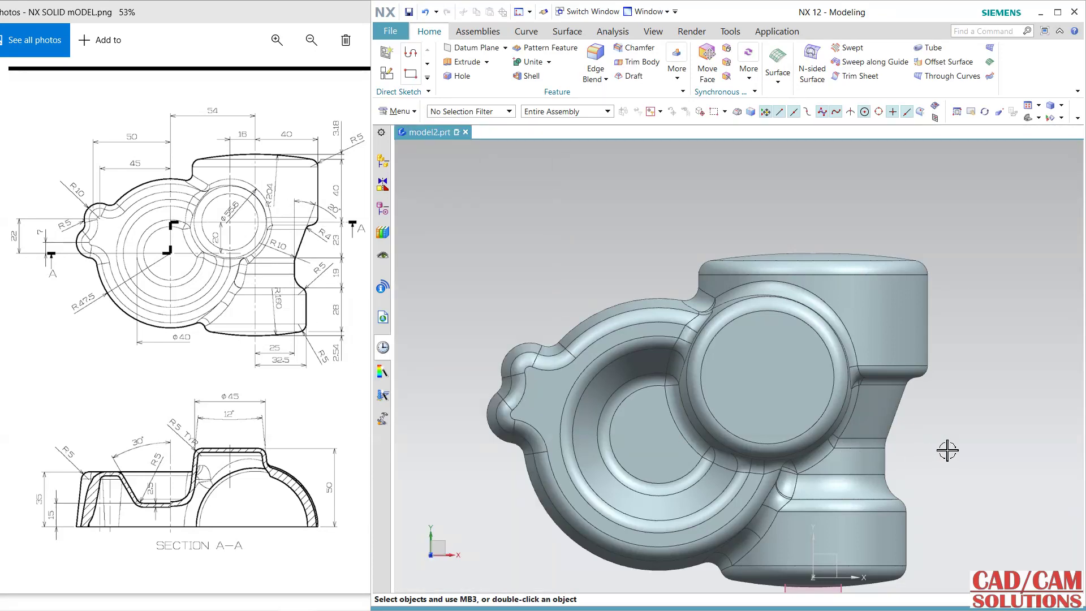
pyautogui.keyDown('shift'); pyautogui.moveTo(947, 450); pyautogui.dragTo(955, 366, button='middle'); pyautogui.keyUp('shift')
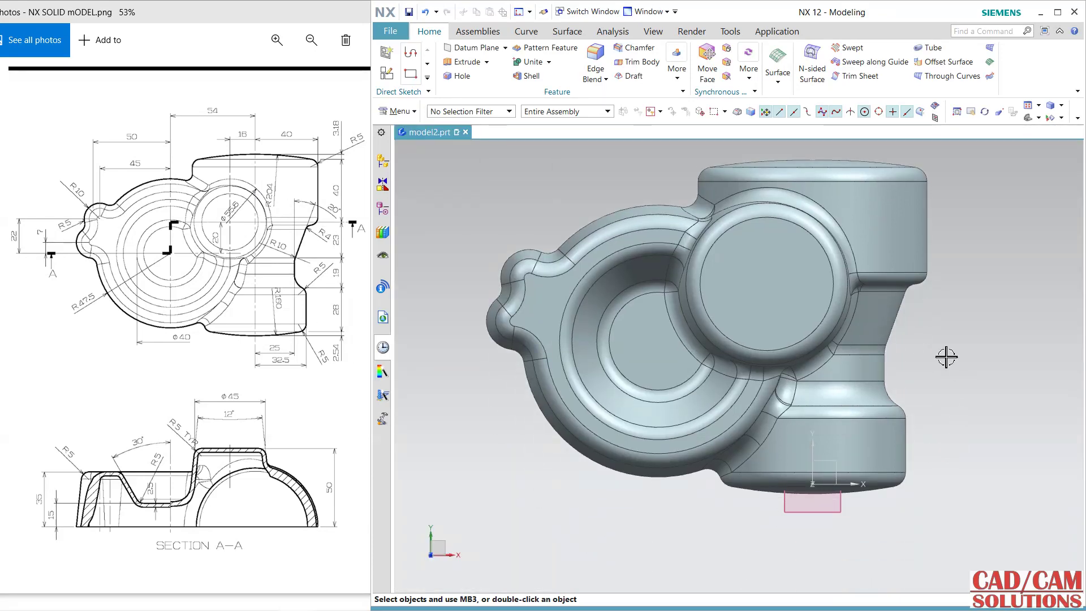
pyautogui.moveTo(946, 411); pyautogui.dragTo(911, 286, button='middle')
pyautogui.click(532, 75)
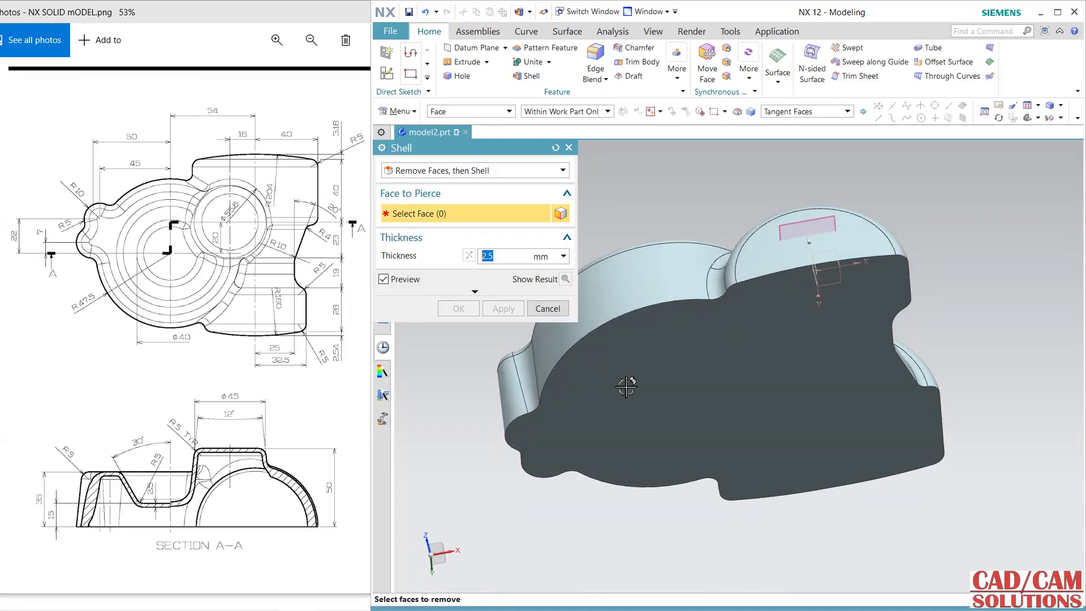
pyautogui.click(583, 375)
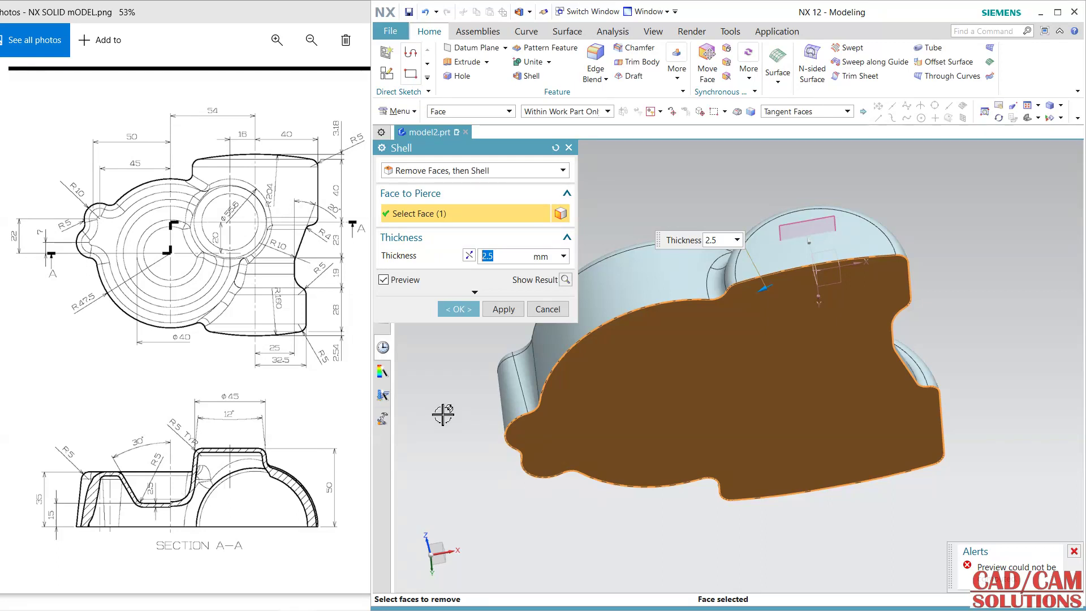
pyautogui.click(572, 281)
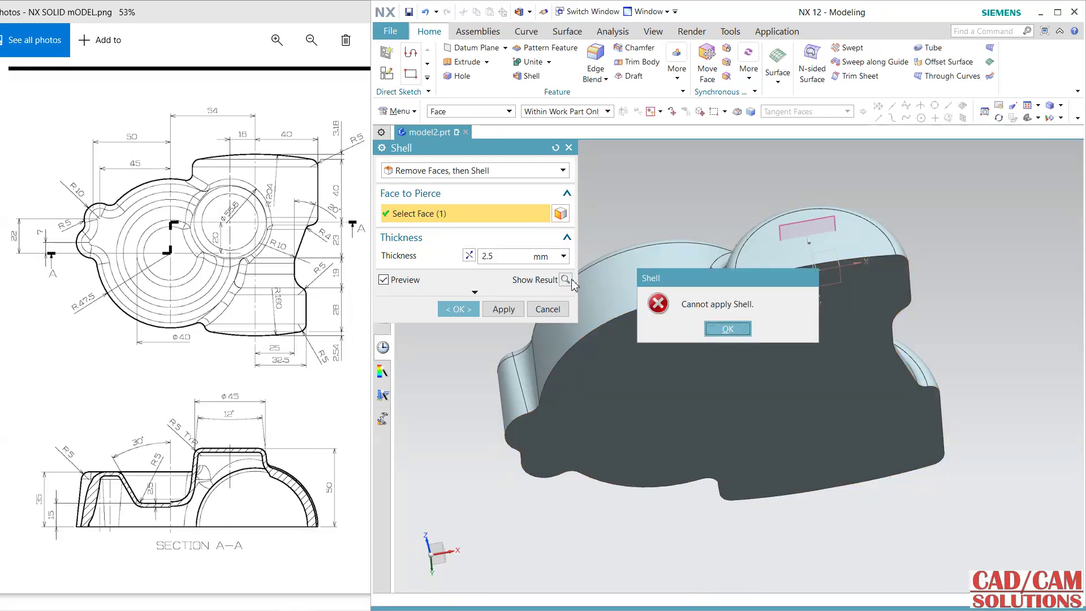
pyautogui.click(720, 329)
pyautogui.click(548, 309)
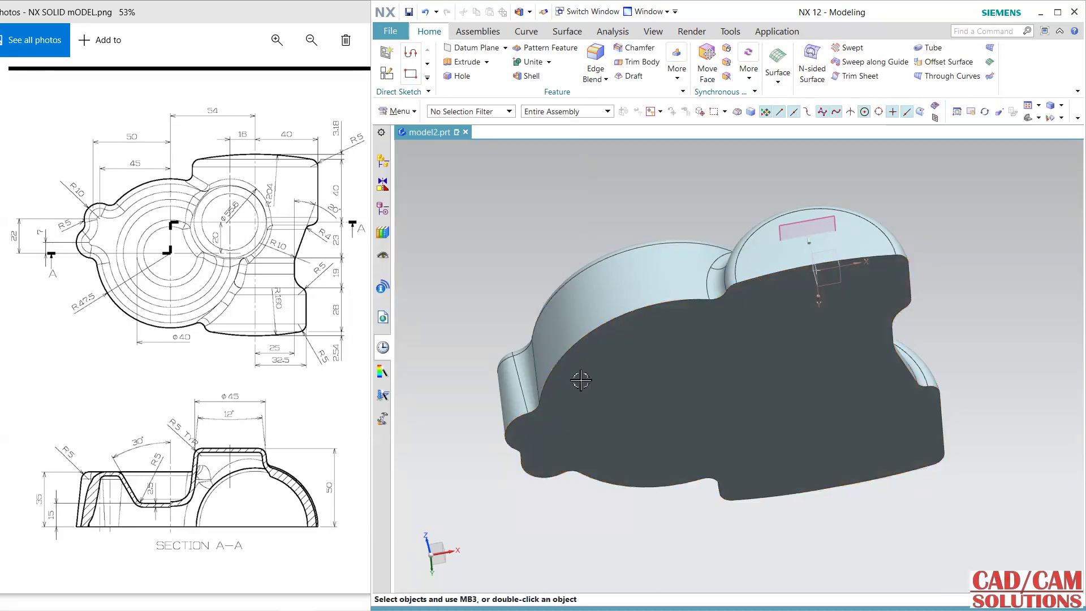
# Set up a shell that removes the housing's flat underside face, trying wall thicknesses of 1 mm, 2 mm and 2.5 mm.
pyautogui.moveTo(682, 498); pyautogui.dragTo(466, 351, button='middle')
pyautogui.click(388, 215)
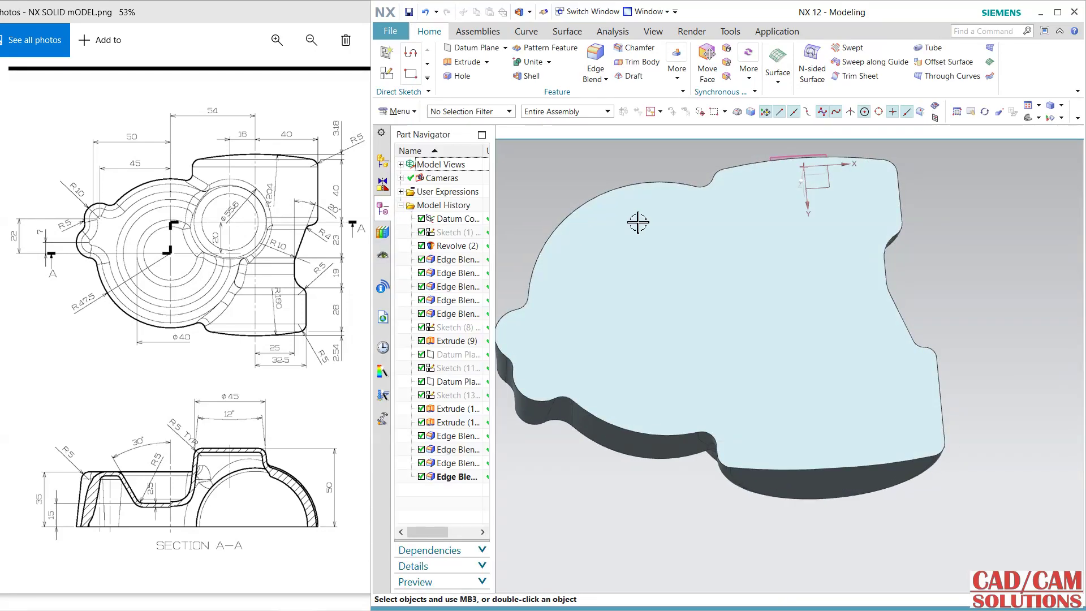
pyautogui.click(530, 78)
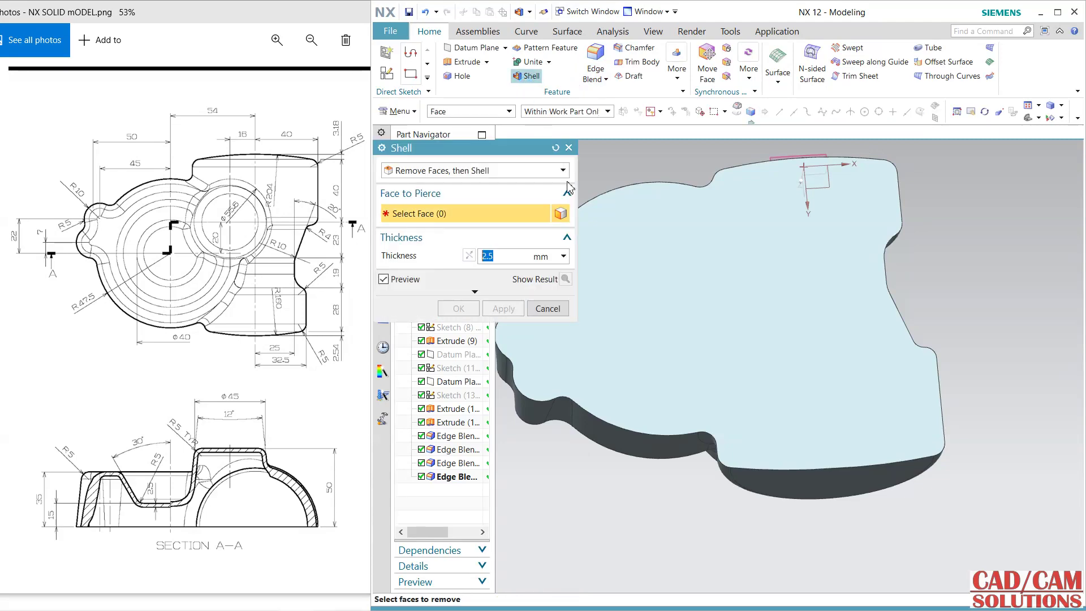
pyautogui.click(767, 297)
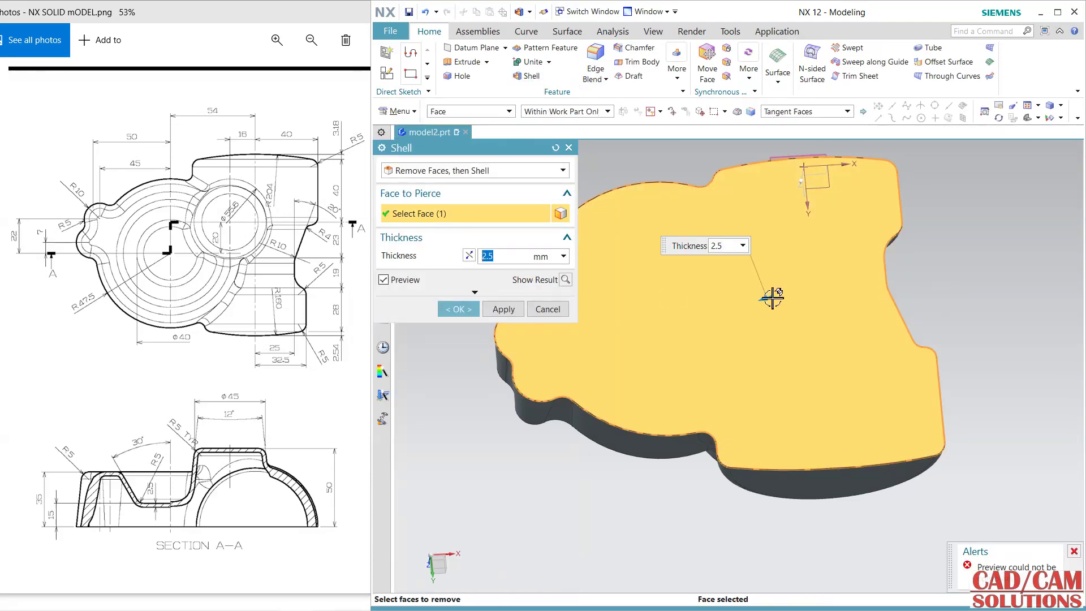
pyautogui.write('1')
pyautogui.press('Return')
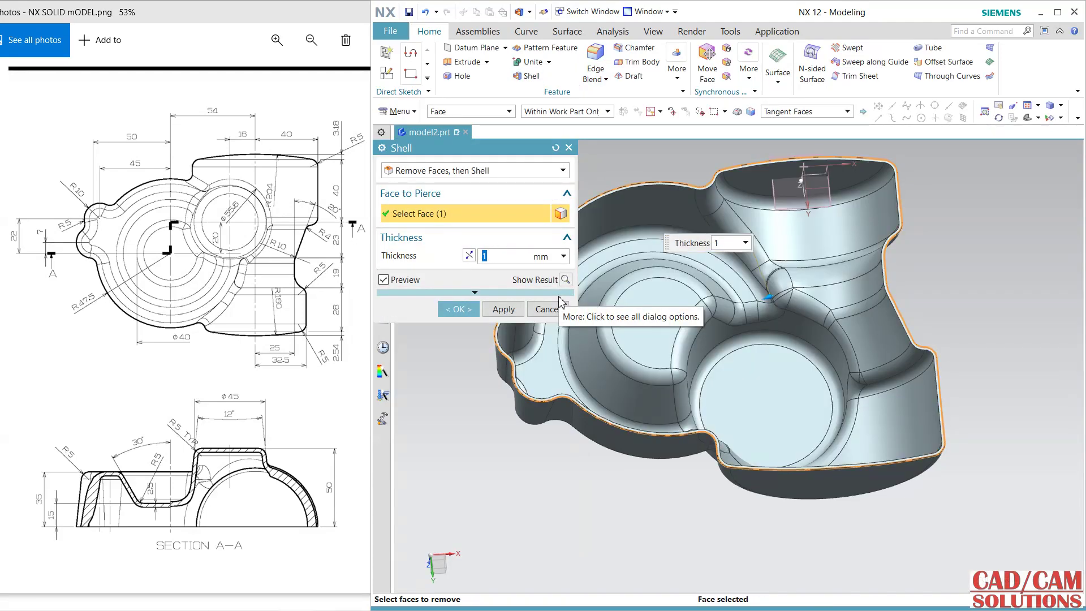
pyautogui.press('Return')
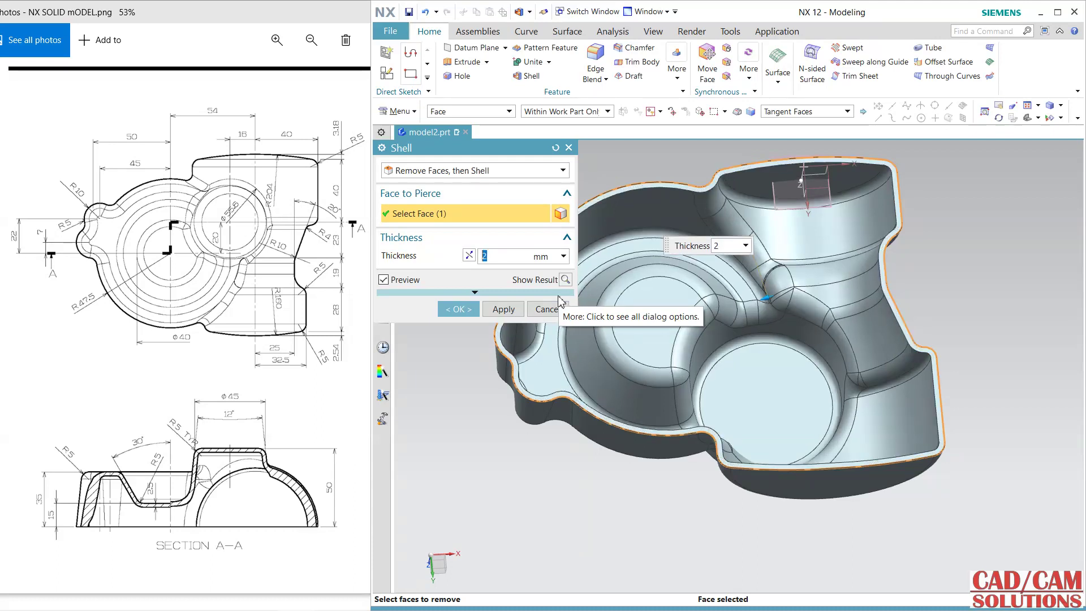
pyautogui.write('2.5')
pyautogui.press('Return')
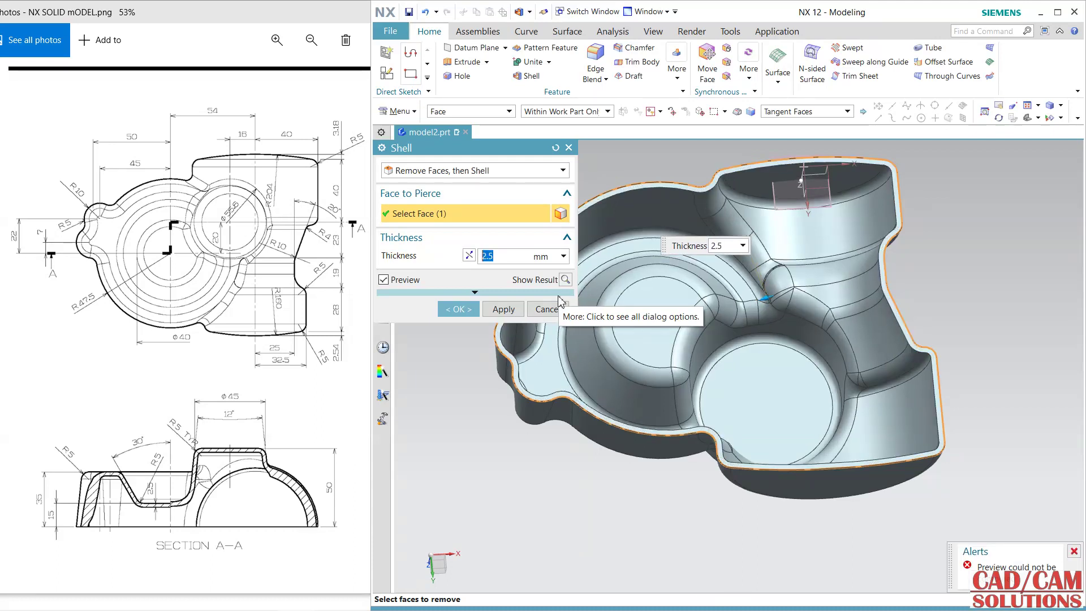
# Reverse the shell's thickness direction and apply the 2.5 mm shell to the housing.
pyautogui.click(447, 311)
pyautogui.click(728, 328)
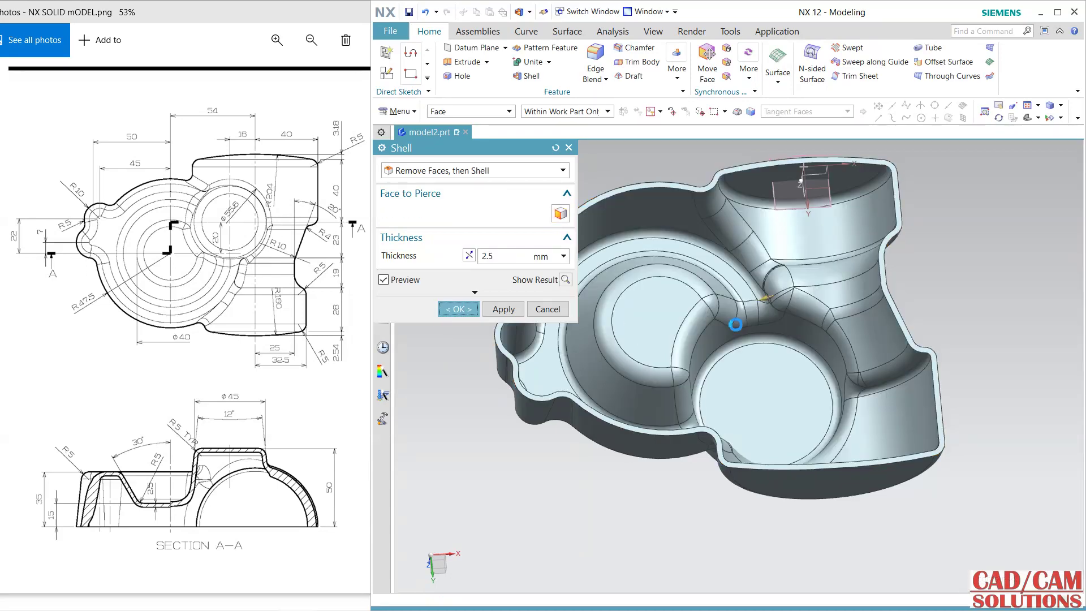
pyautogui.moveTo(638, 509); pyautogui.dragTo(599, 455, button='middle')
pyautogui.click(512, 313)
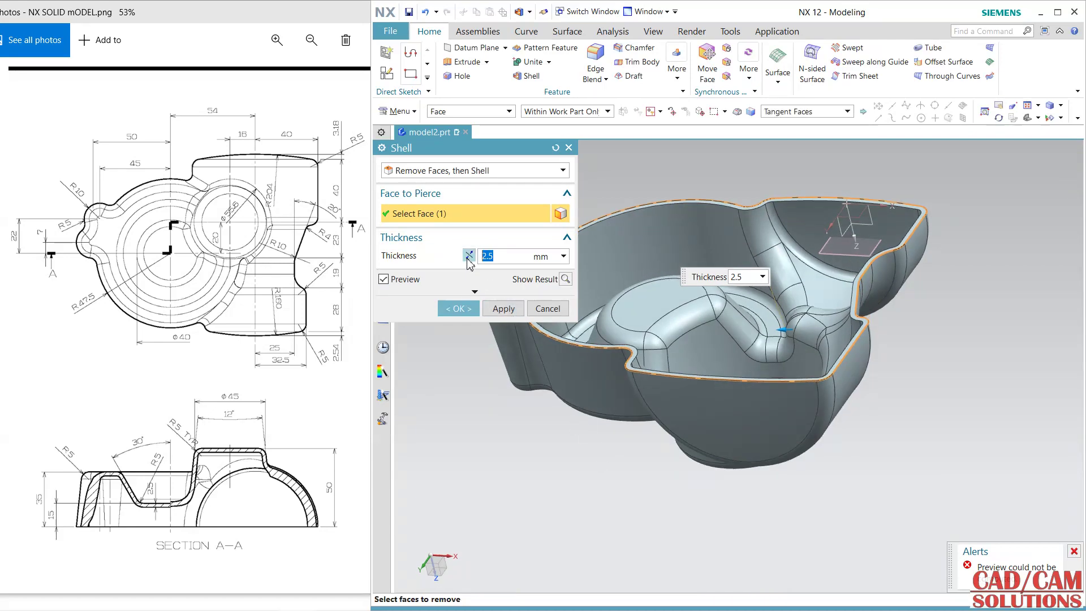
pyautogui.click(520, 311)
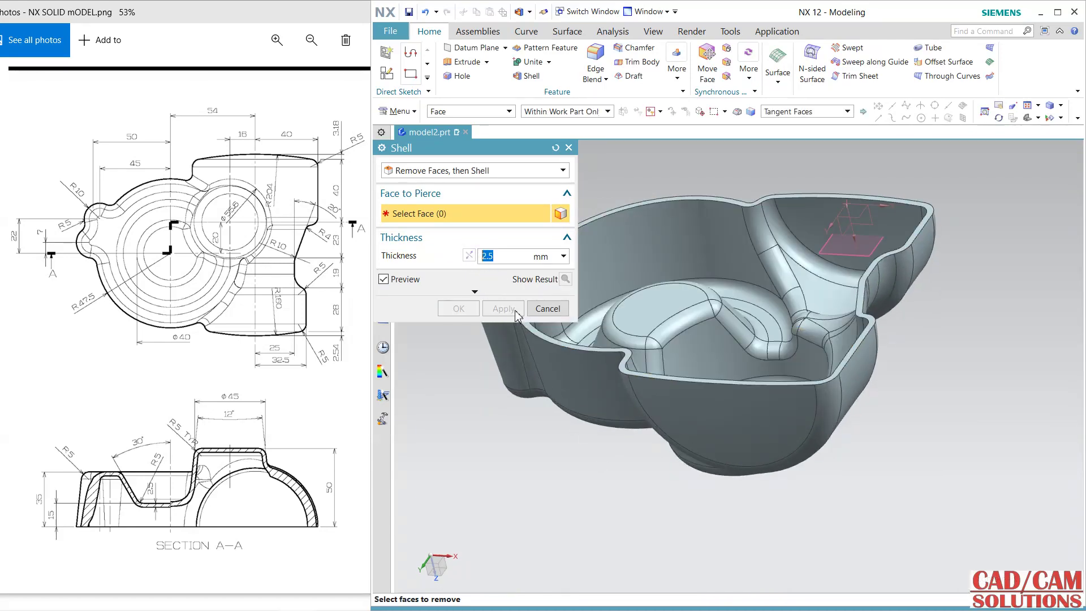
pyautogui.click(546, 309)
# Try to flip the wall direction of the existing shell at 2.5 mm thickness.
pyautogui.moveTo(543, 356); pyautogui.dragTo(520, 392, button='middle')
pyautogui.moveTo(761, 399); pyautogui.dragTo(792, 317, button='middle')
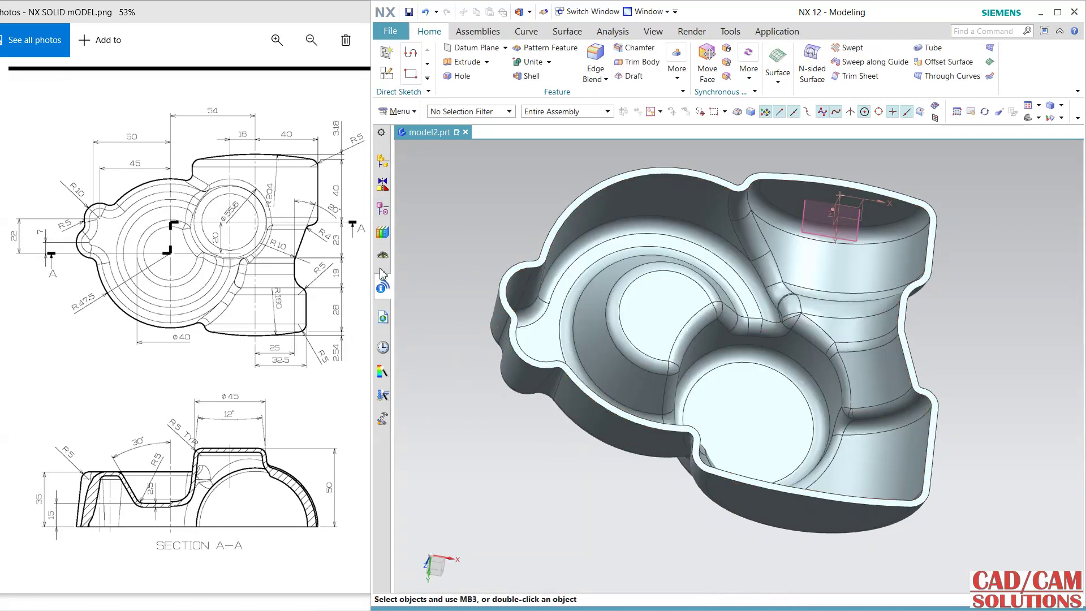
pyautogui.click(382, 287)
pyautogui.click(383, 208)
pyautogui.doubleClick(456, 492)
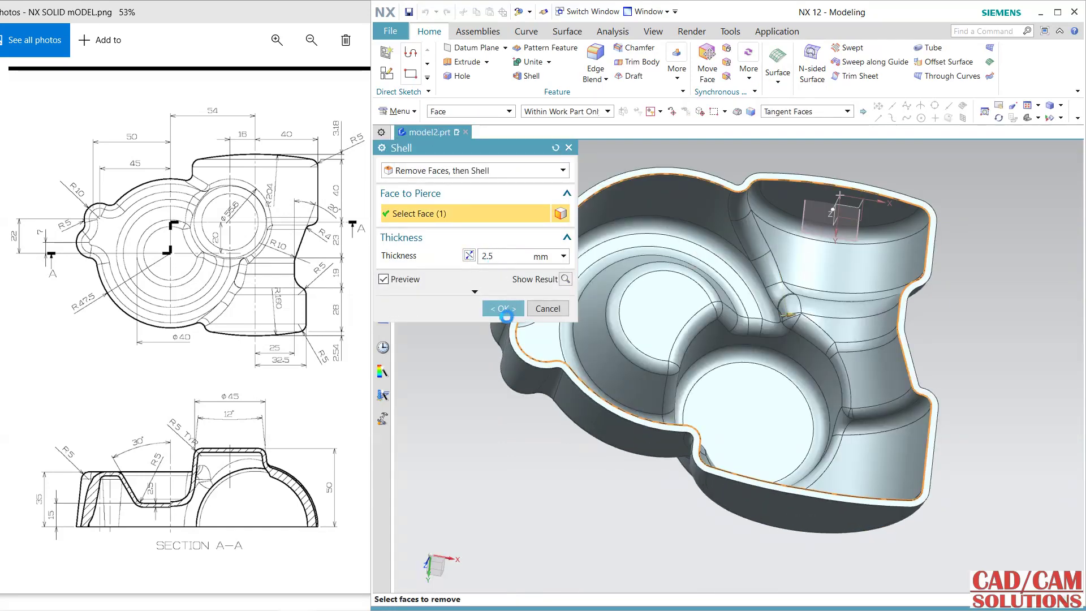
pyautogui.click(503, 310)
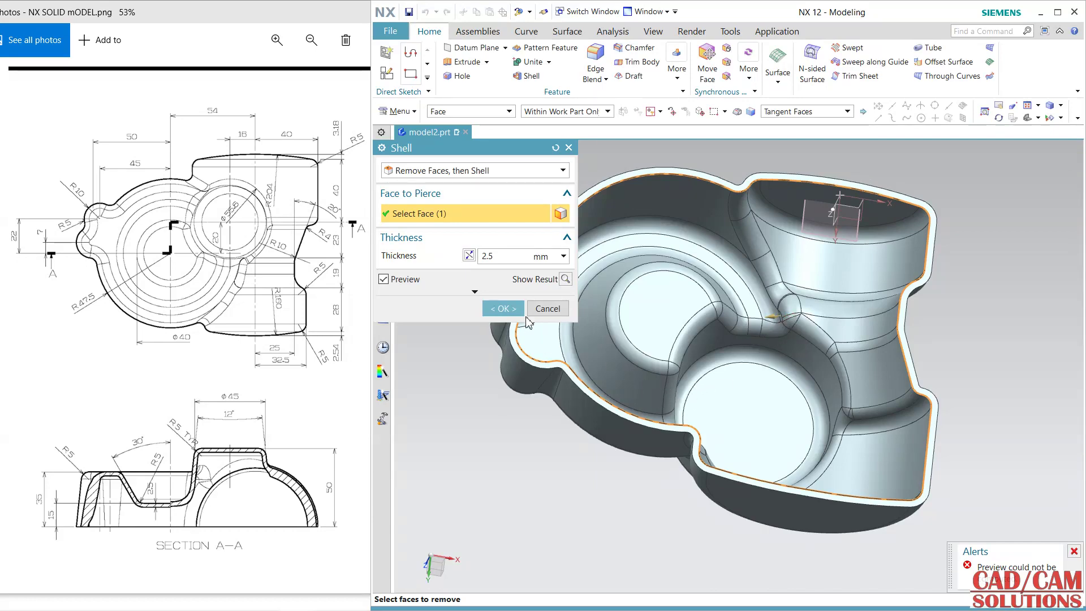
pyautogui.click(547, 309)
# Edit the existing 2.5 mm shell of the housing and reverse its thickness direction.
pyautogui.moveTo(599, 459); pyautogui.dragTo(690, 272, button='middle')
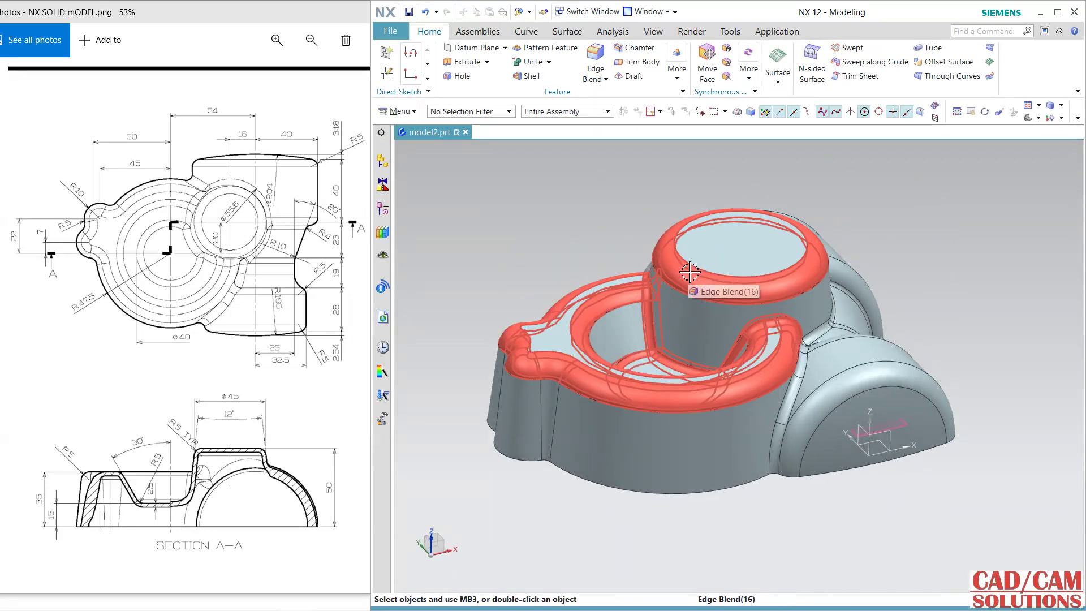
pyautogui.middleClick(689, 273)
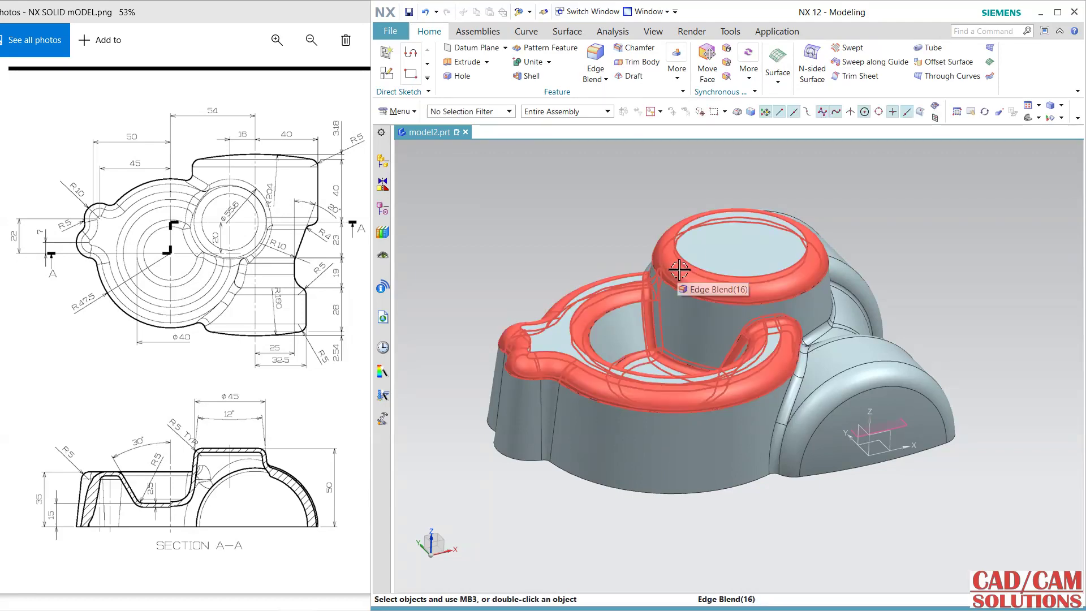
pyautogui.click(382, 210)
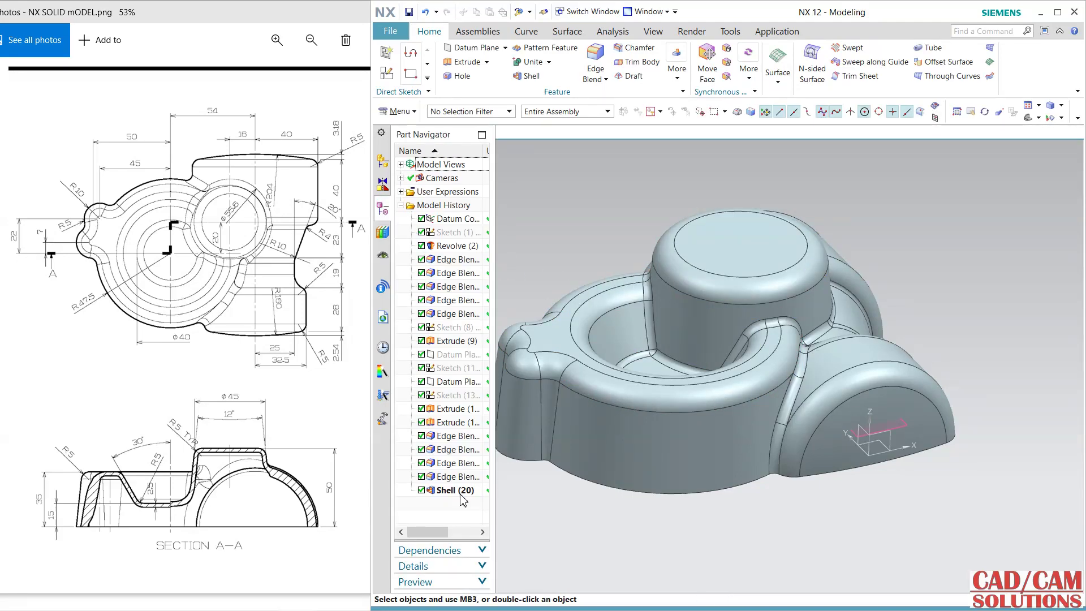
pyautogui.moveTo(794, 343); pyautogui.dragTo(767, 357, button='middle')
pyautogui.scroll(4, 792, 385)
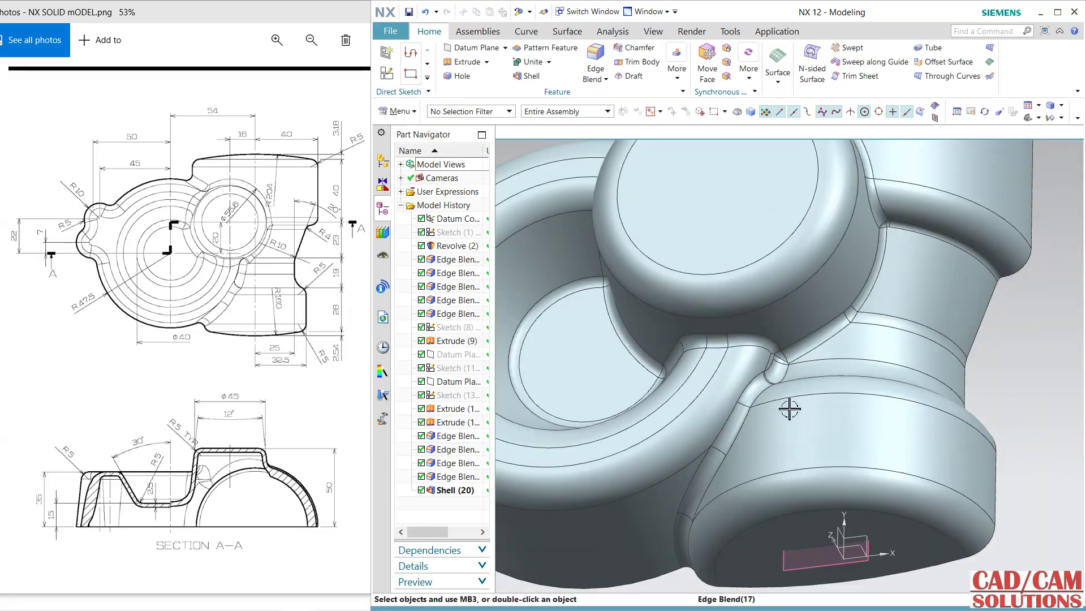
pyautogui.scroll(-4, 790, 408)
pyautogui.moveTo(792, 436); pyautogui.dragTo(928, 448, button='middle')
pyautogui.scroll(2, 843, 368)
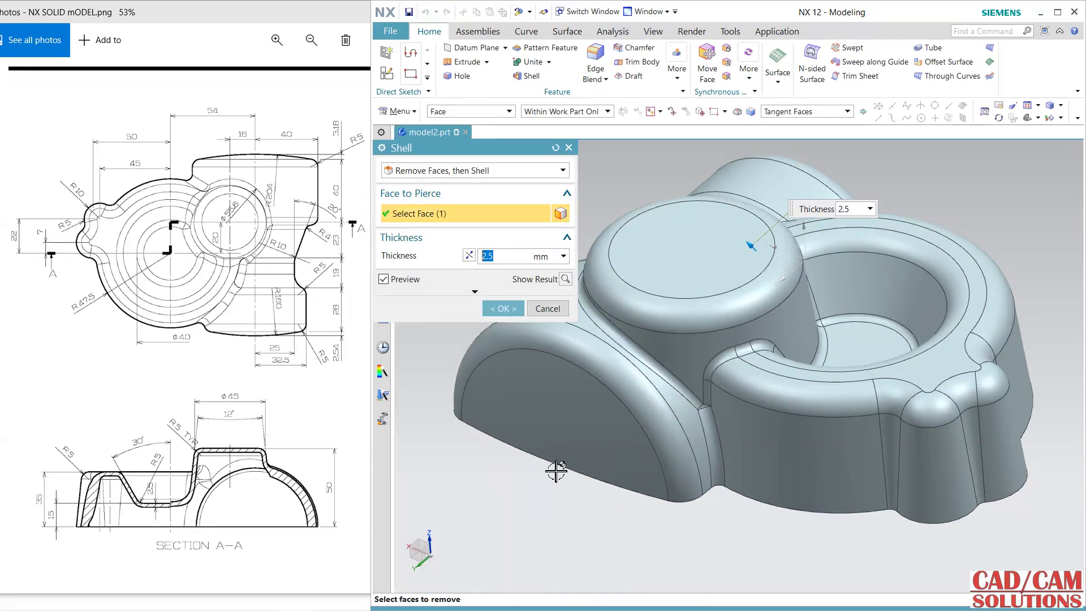
pyautogui.click(468, 257)
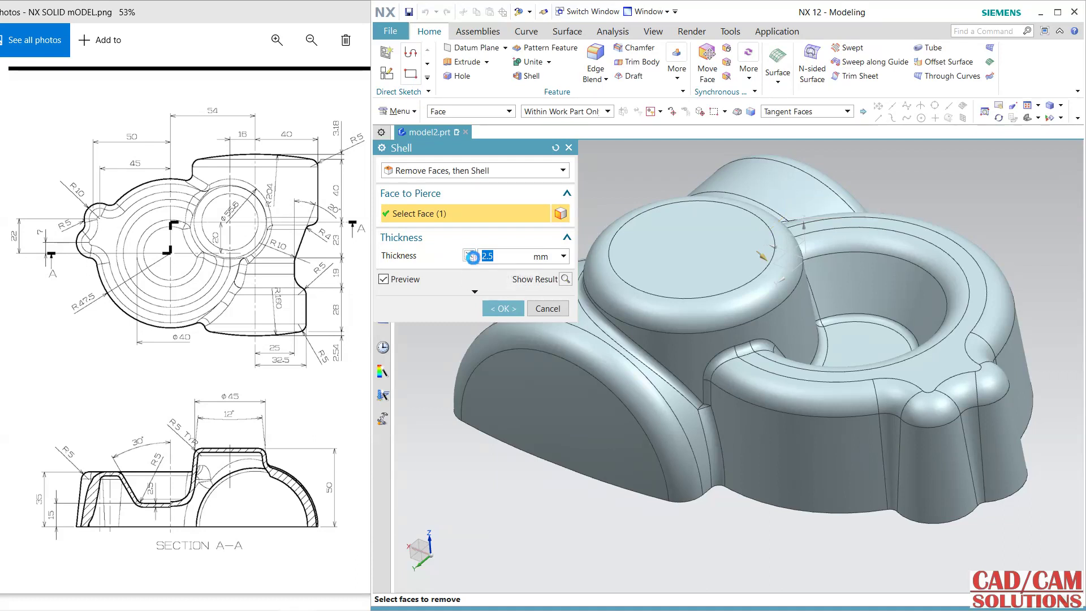
pyautogui.click(503, 308)
# Section the housing with a single Y-oriented plane and view the cut squarely to compare its walls with the drawing's Section A-A.
pyautogui.moveTo(729, 543); pyautogui.dragTo(713, 390, button='middle')
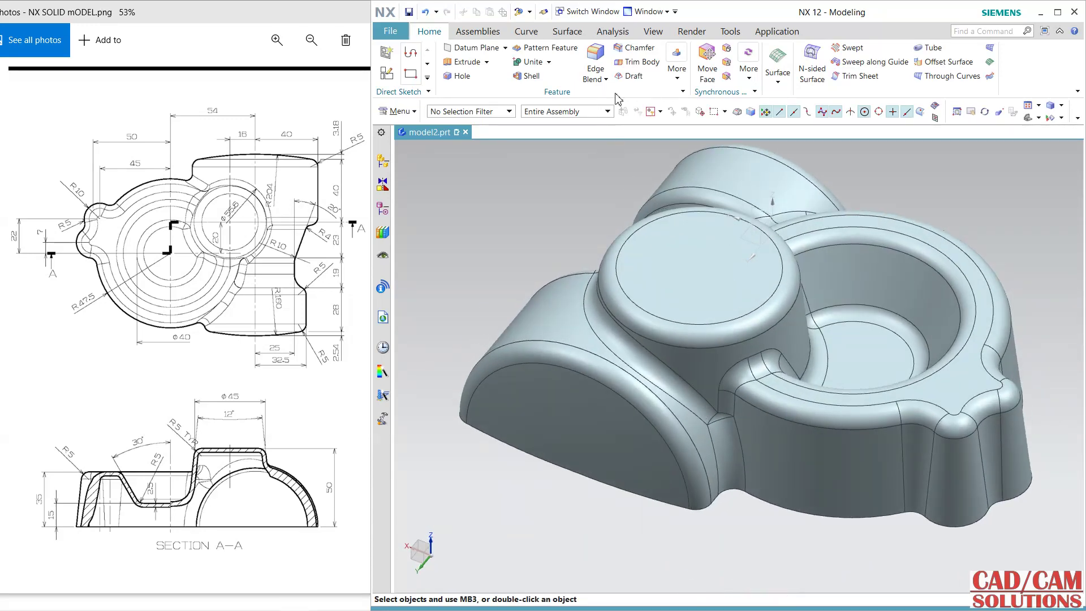
pyautogui.click(654, 32)
pyautogui.click(641, 65)
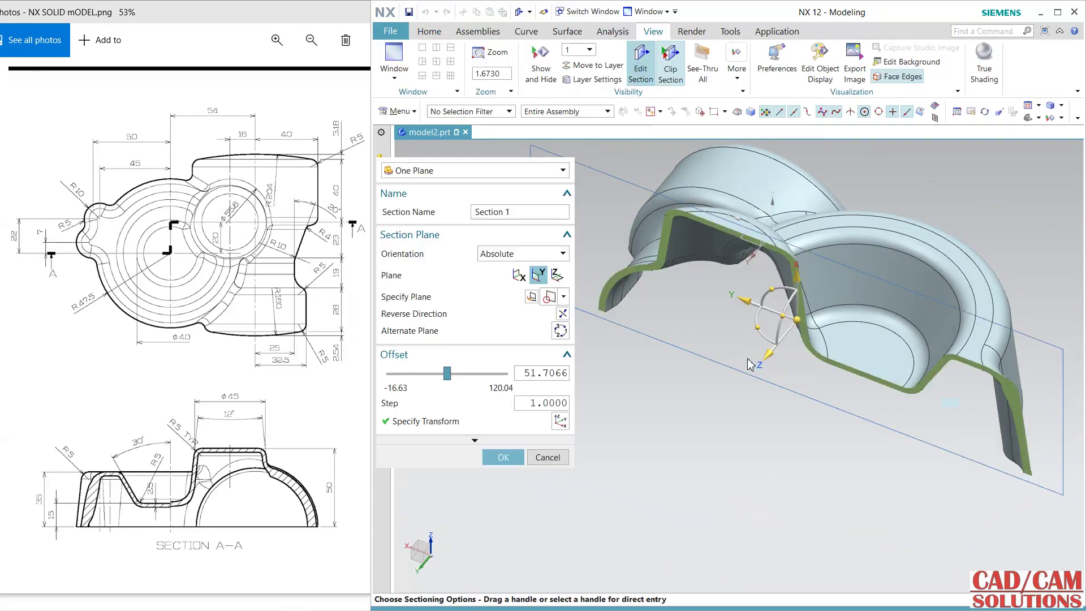
pyautogui.moveTo(722, 443); pyautogui.dragTo(671, 388, button='middle')
pyautogui.click(560, 314)
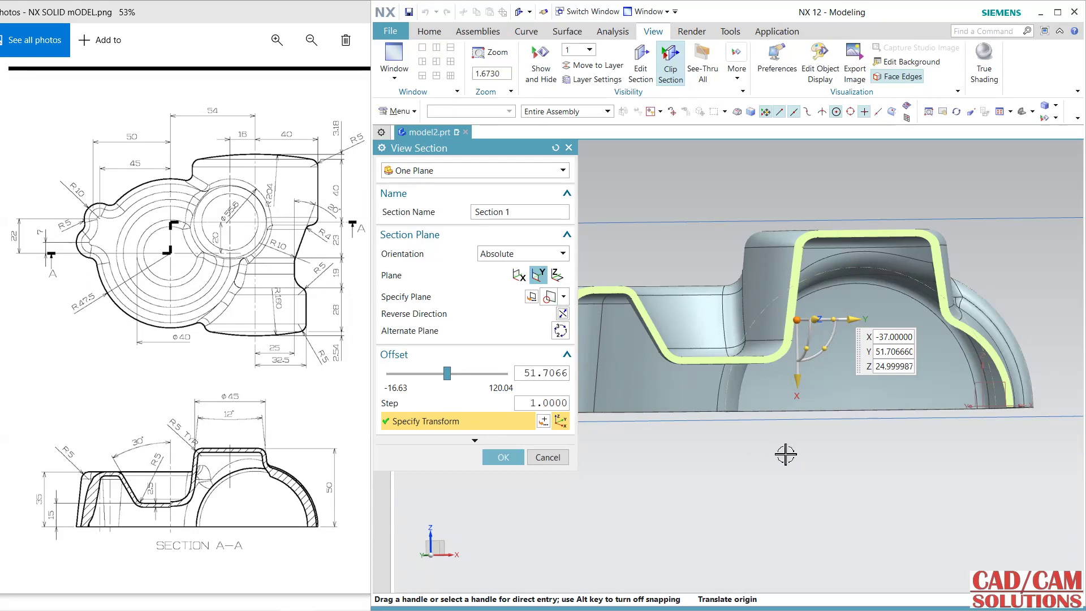
pyautogui.scroll(-3, 781, 454)
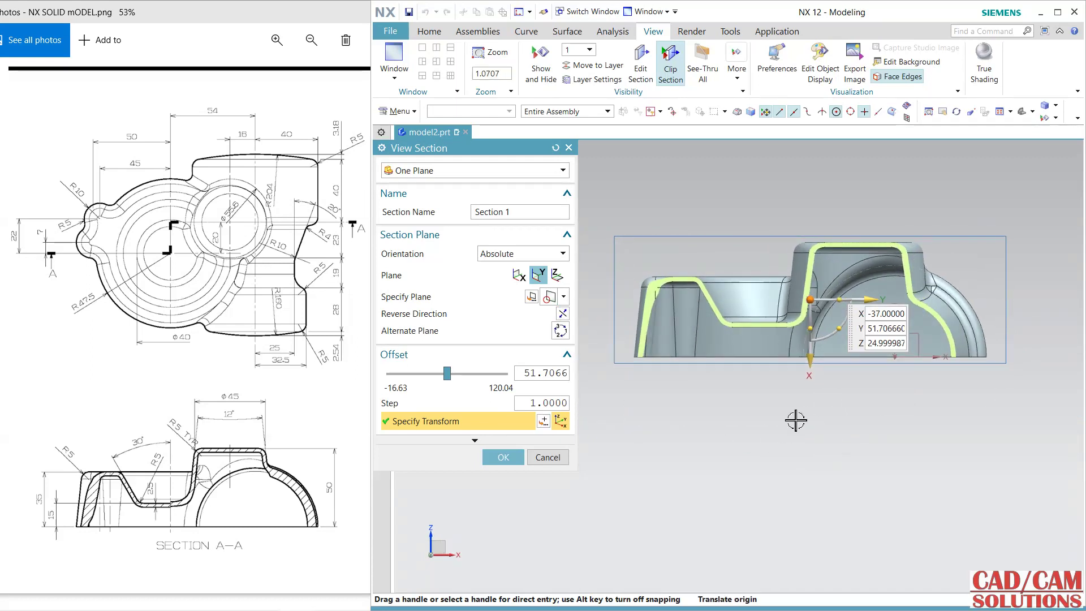